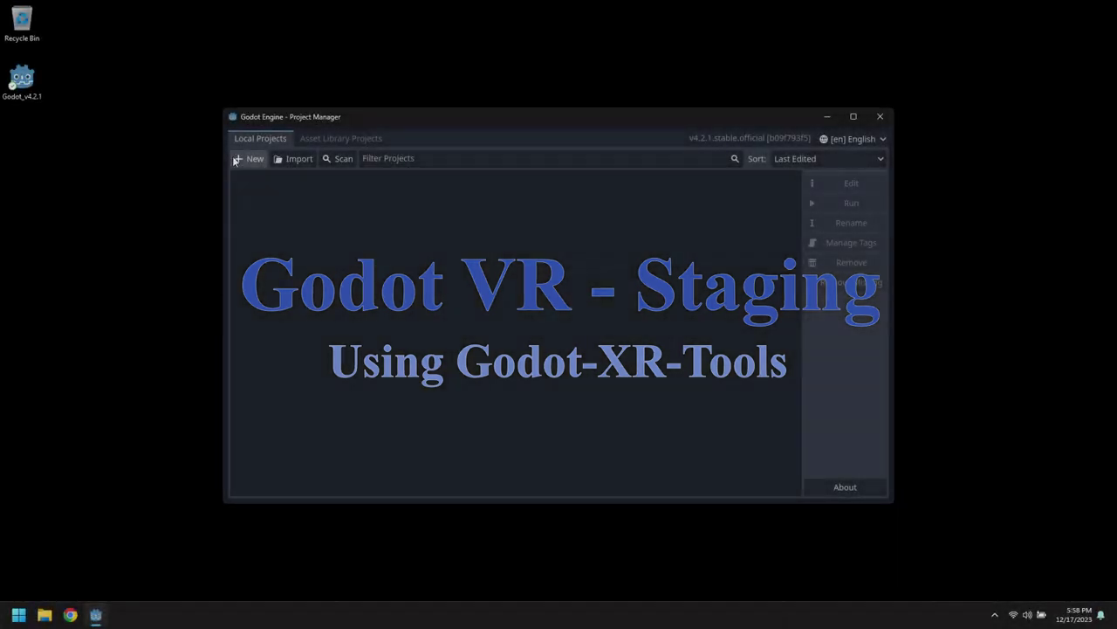
Create the project StagingDemo in a new C:/Temp/StagingDemo folder and open it in the editor.
click(249, 160)
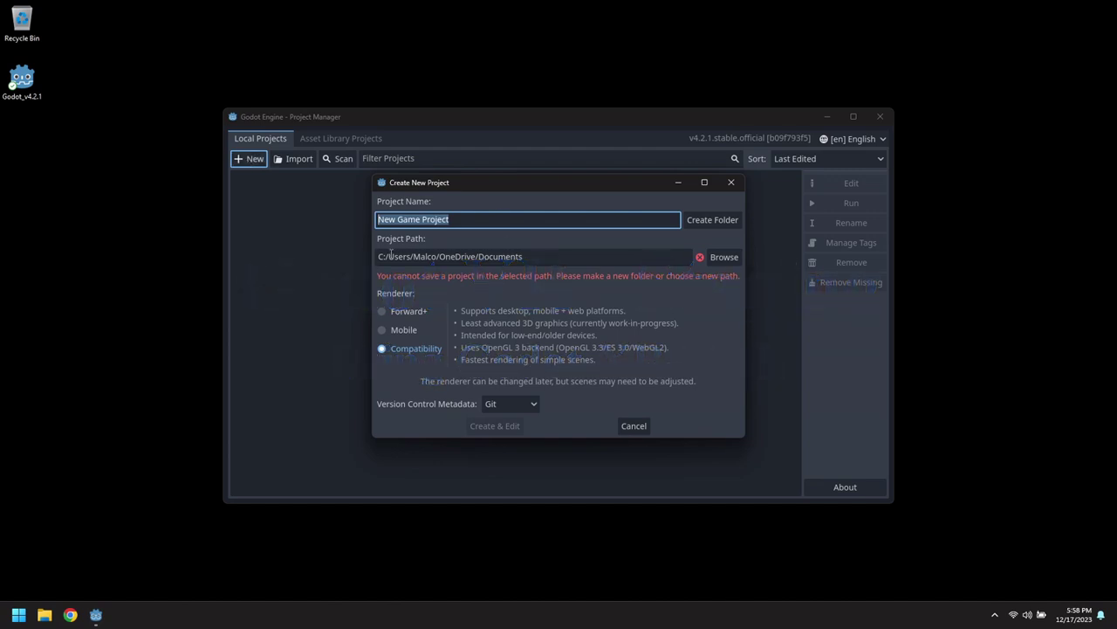
drag(388, 257, 590, 260)
text(Temp)
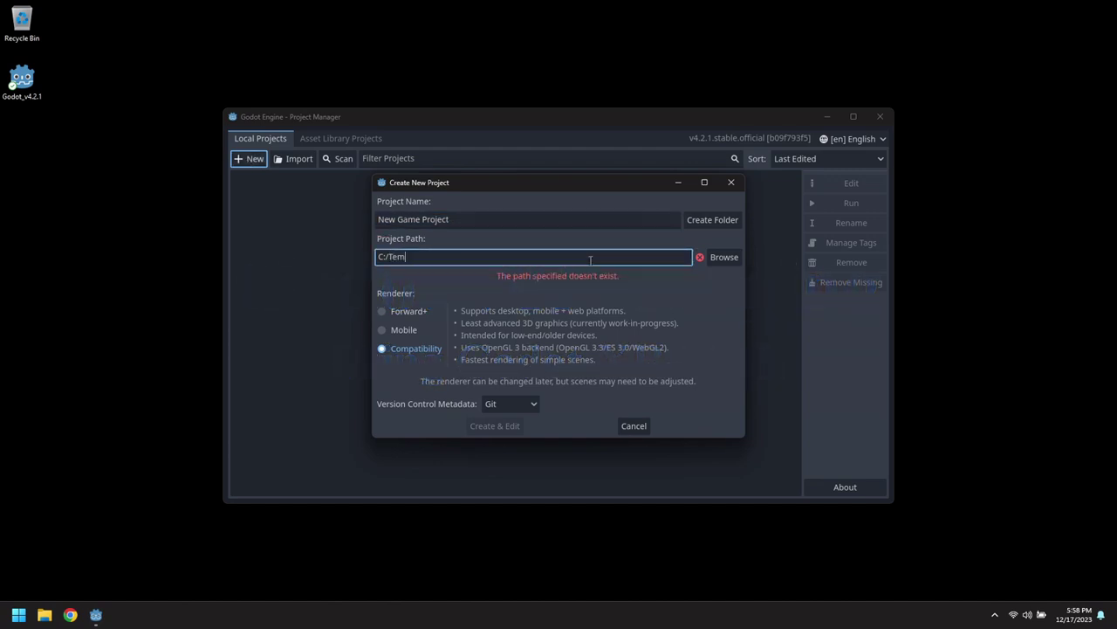
double_click(582, 219)
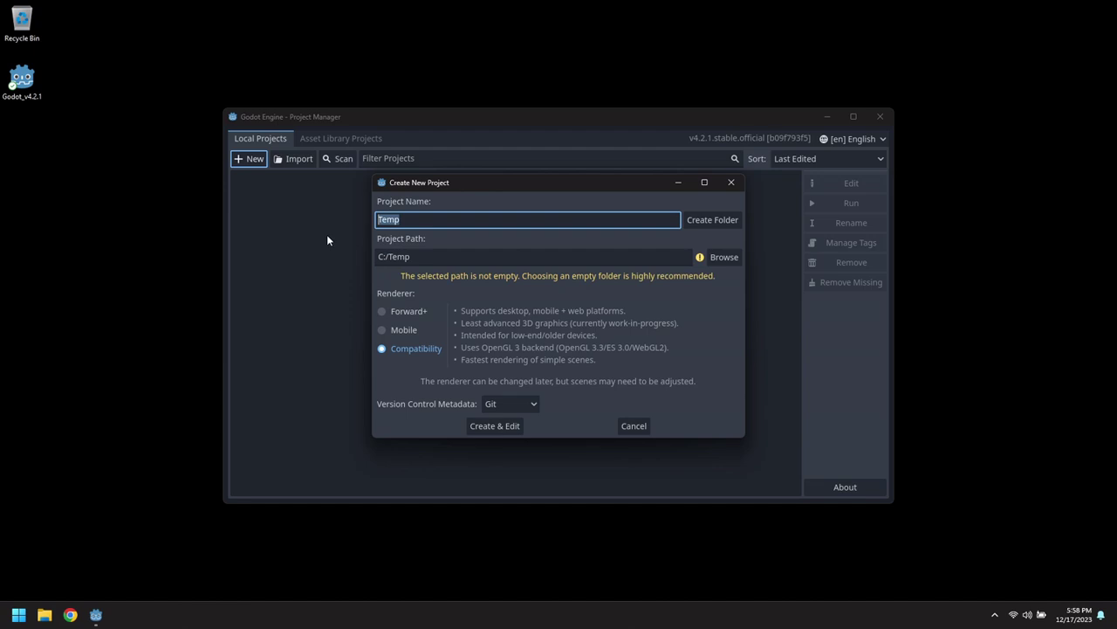
text(StagingDemo)
click(705, 224)
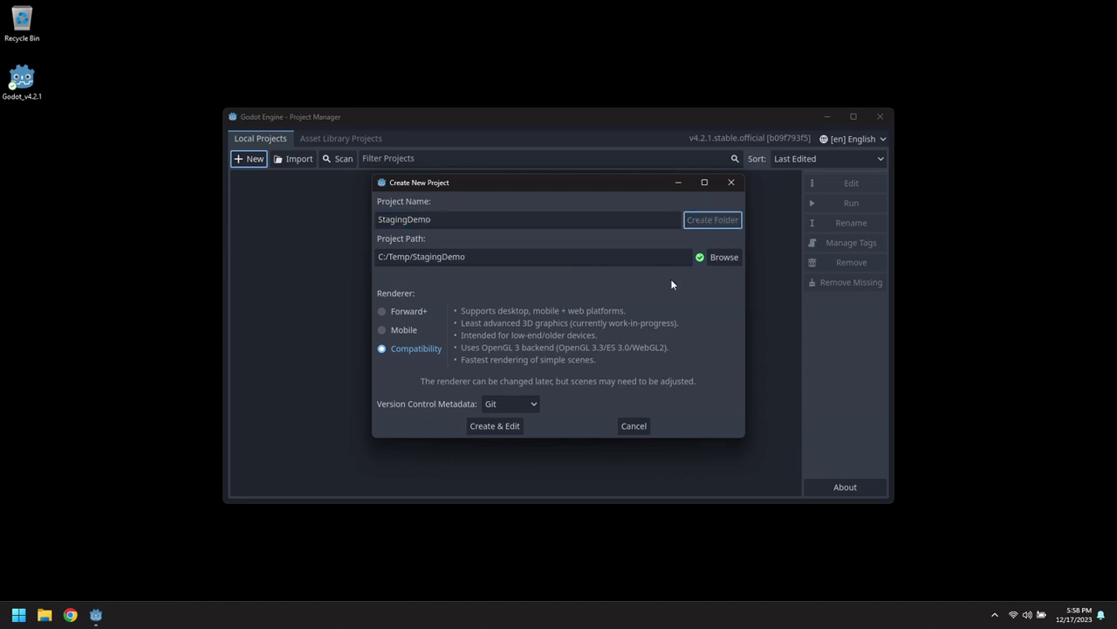
click(495, 427)
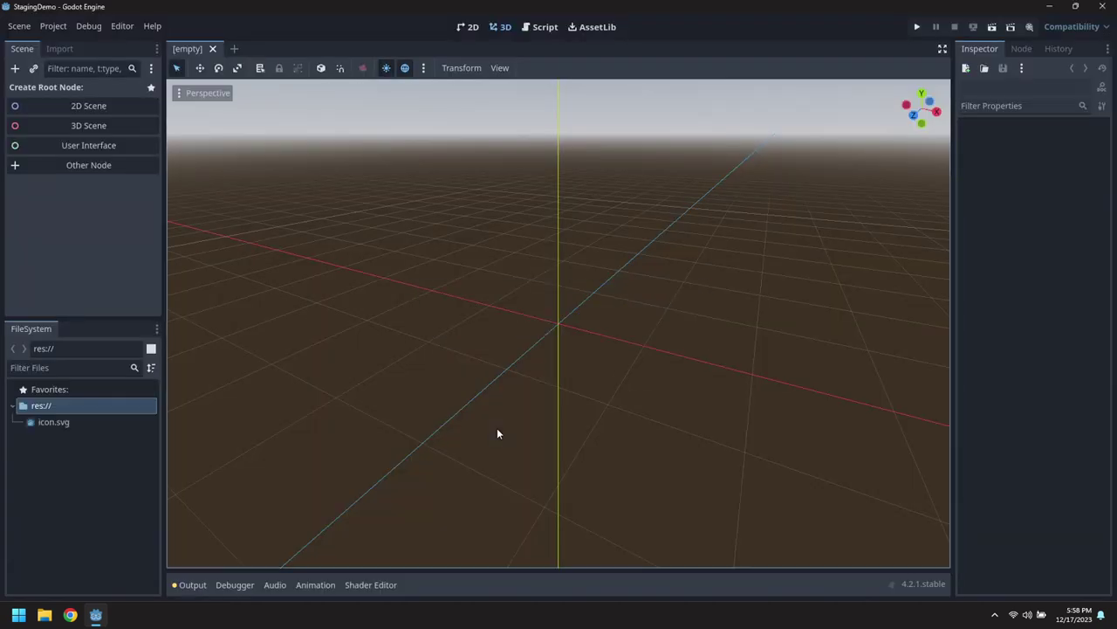
Install C:/Temp/godot-xr-tools.zip through AssetLib with the asset root ignored.
click(604, 27)
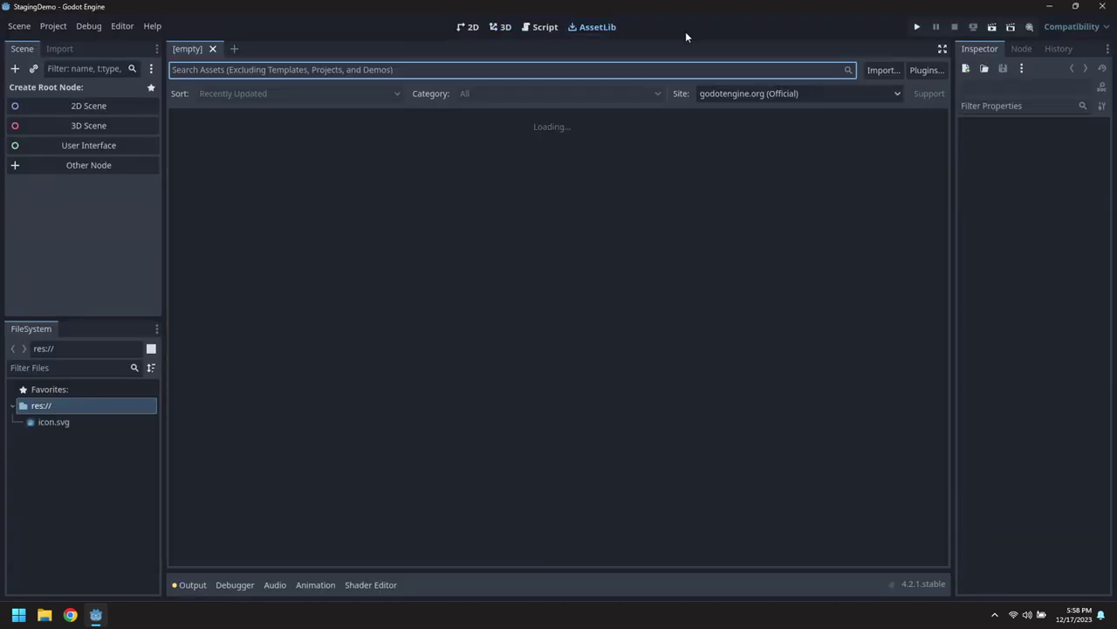
click(882, 72)
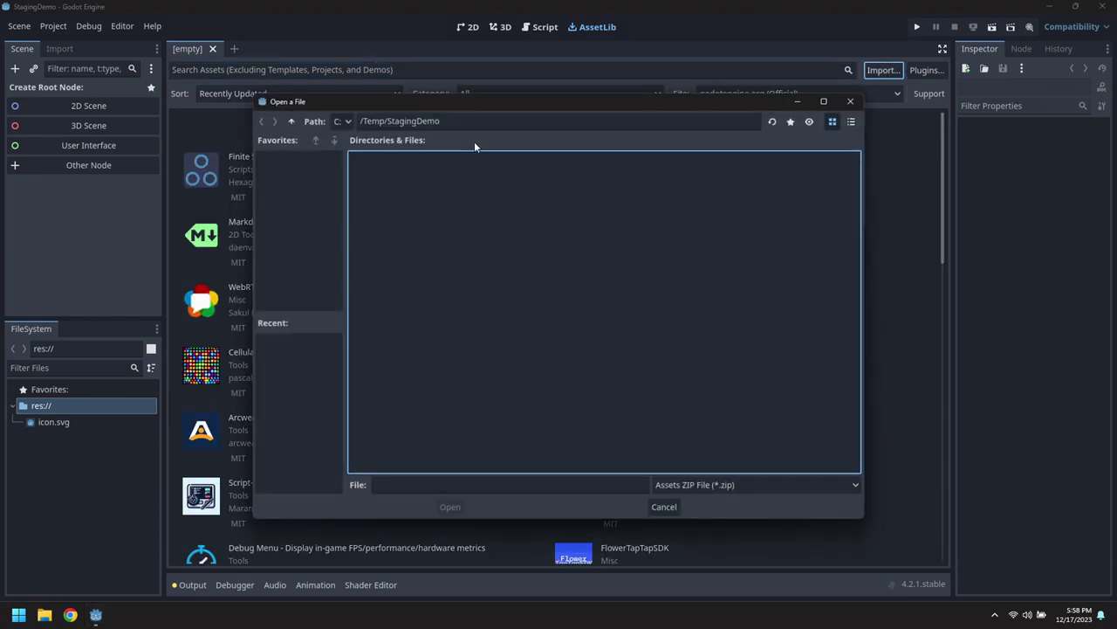
click(293, 122)
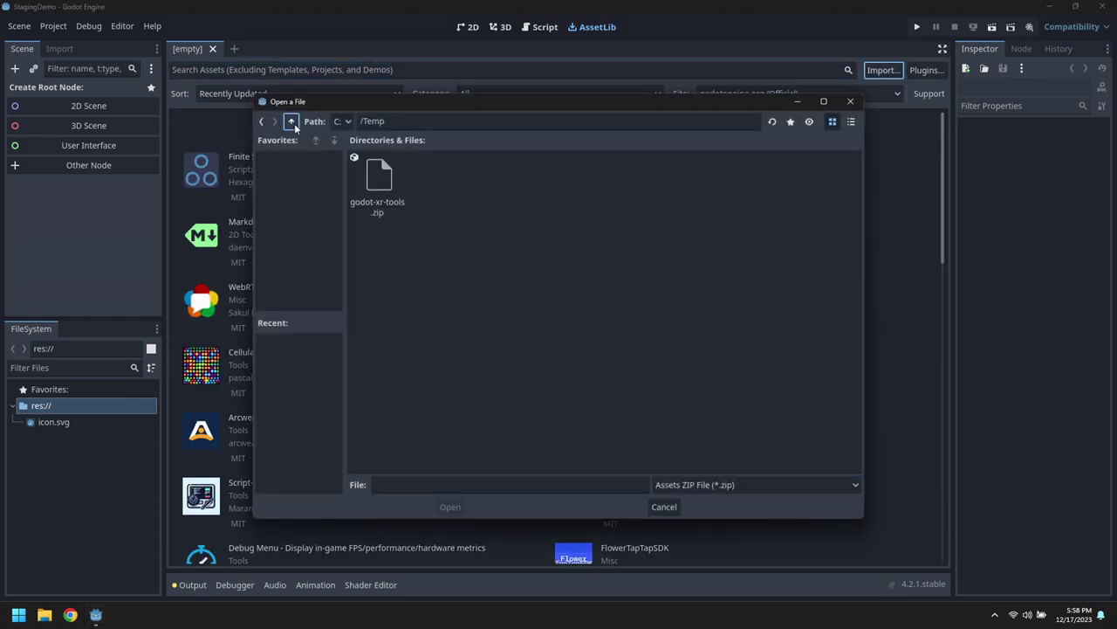
double_click(382, 187)
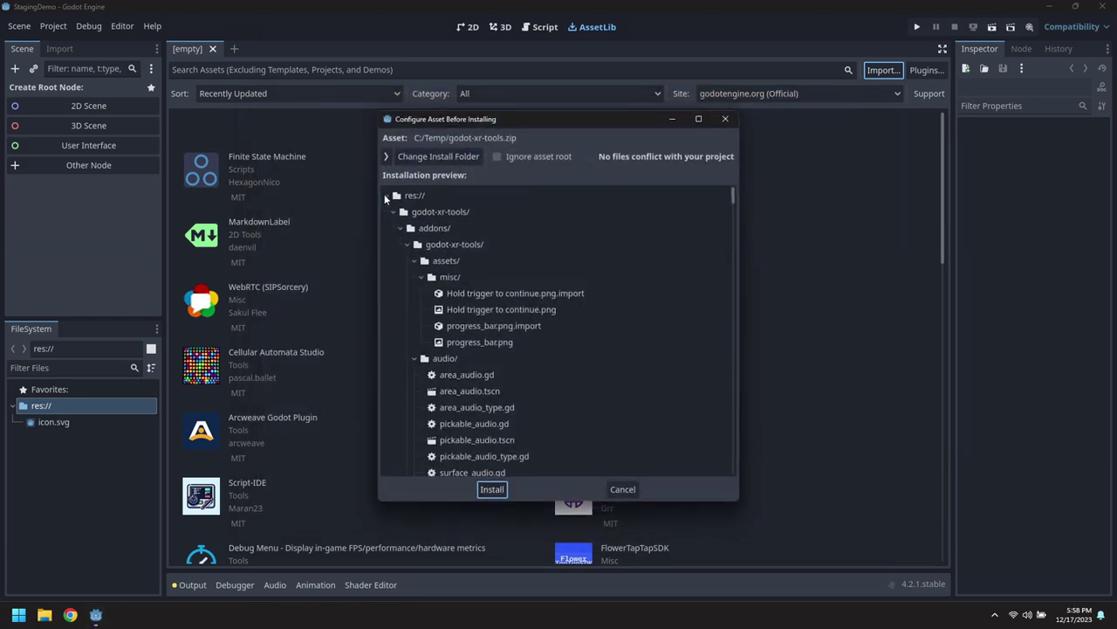
click(517, 157)
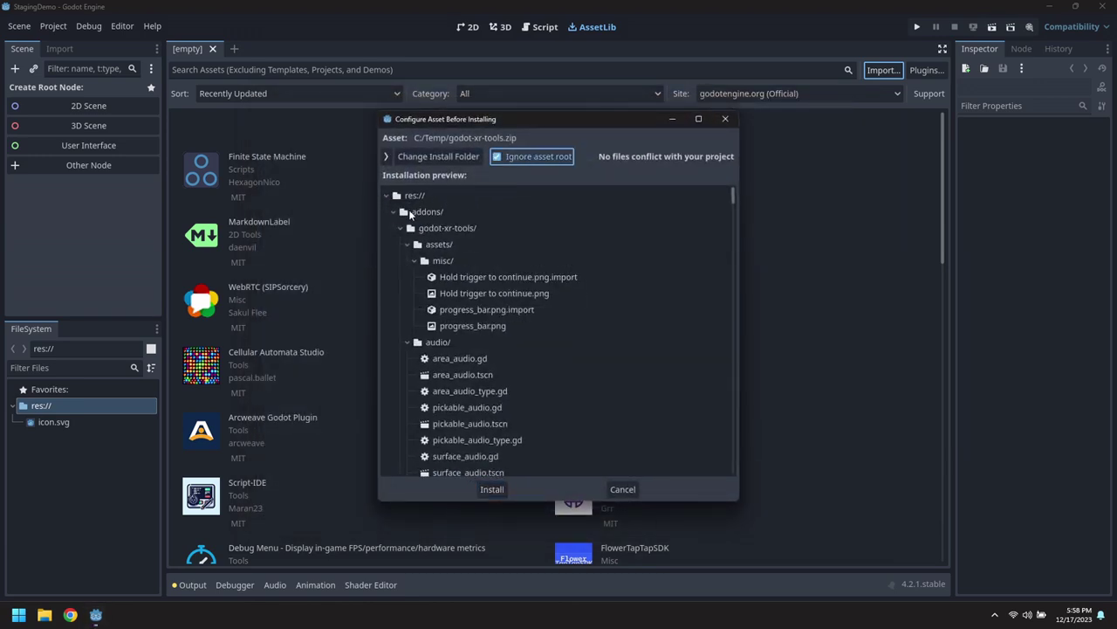
click(493, 490)
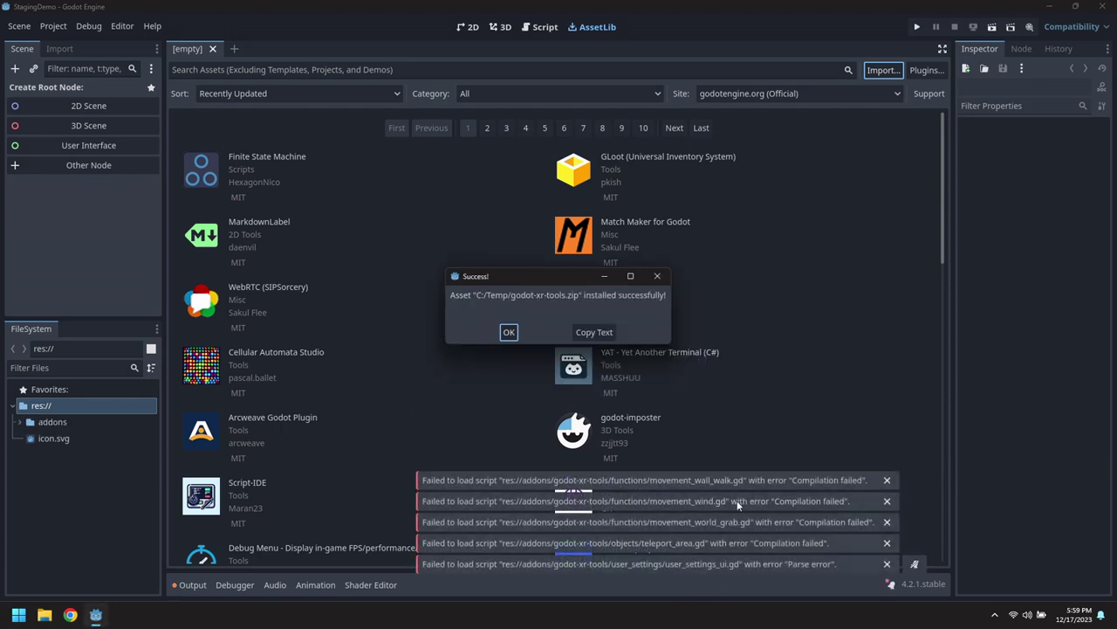
click(512, 333)
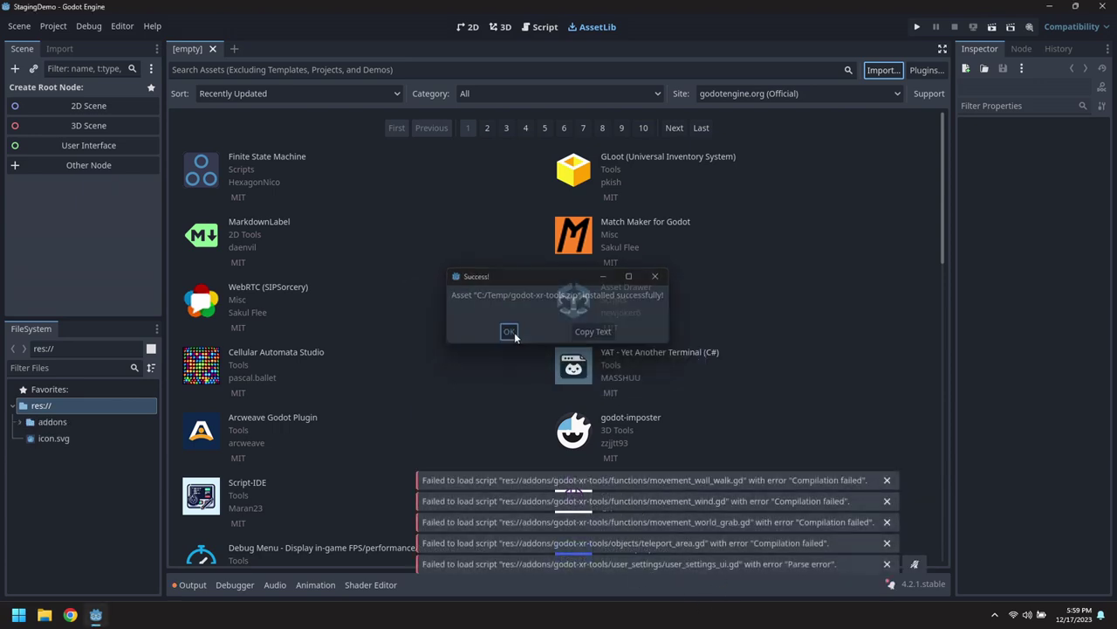
Enable the Godot XR Tools plugin in Project Settings.
click(53, 26)
click(61, 43)
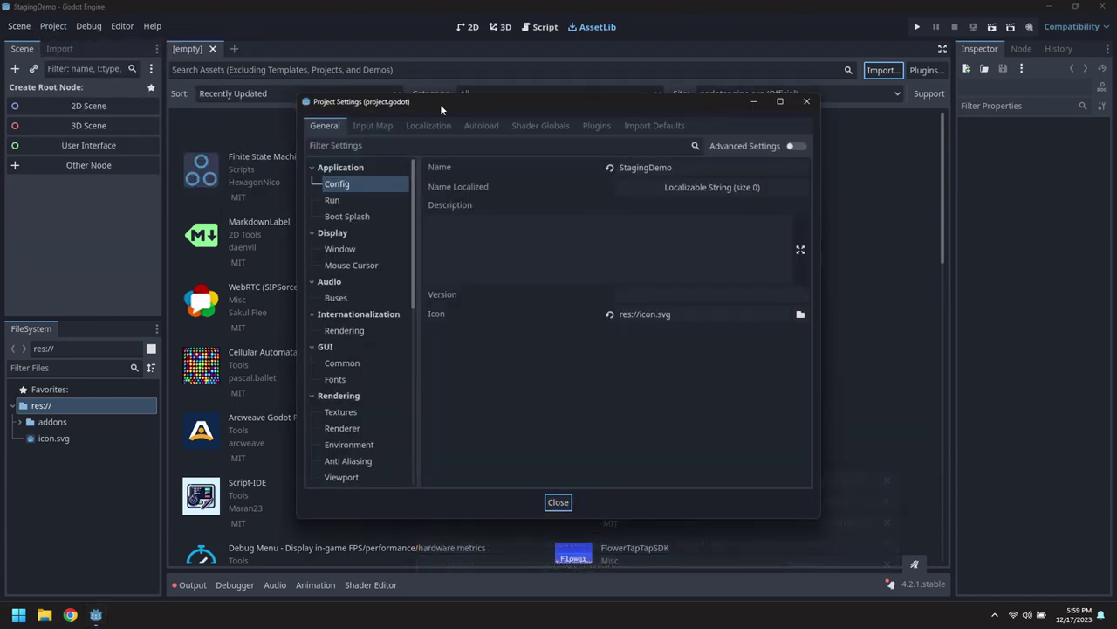
click(591, 126)
click(760, 184)
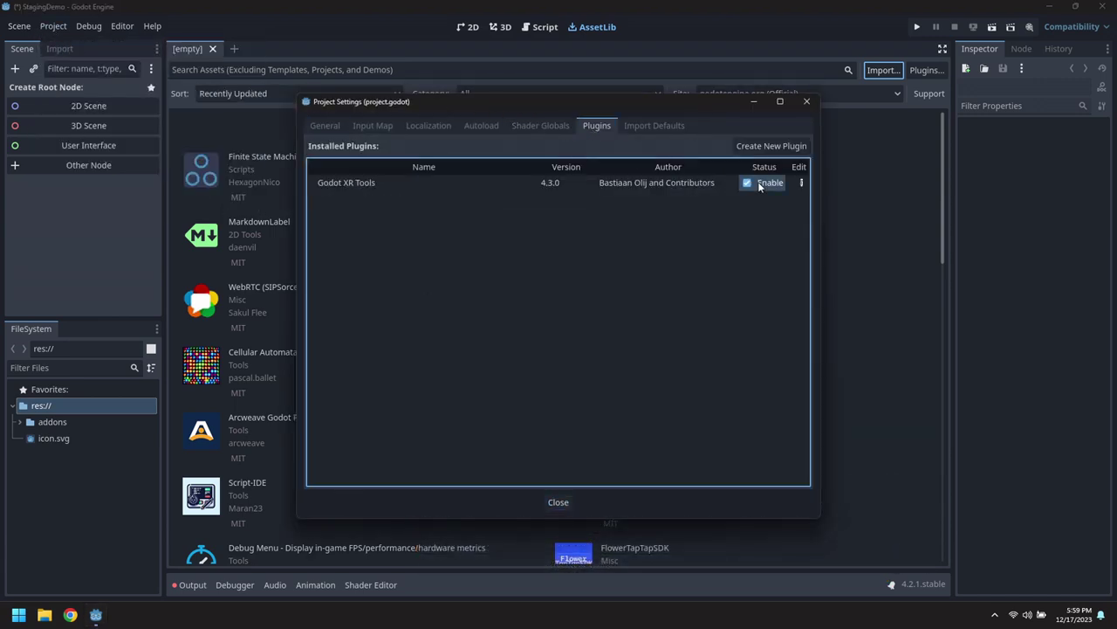
click(325, 125)
Turn on OpenXR and XR Shaders Enabled, then save and restart the editor.
scroll(372, 332, down, 6)
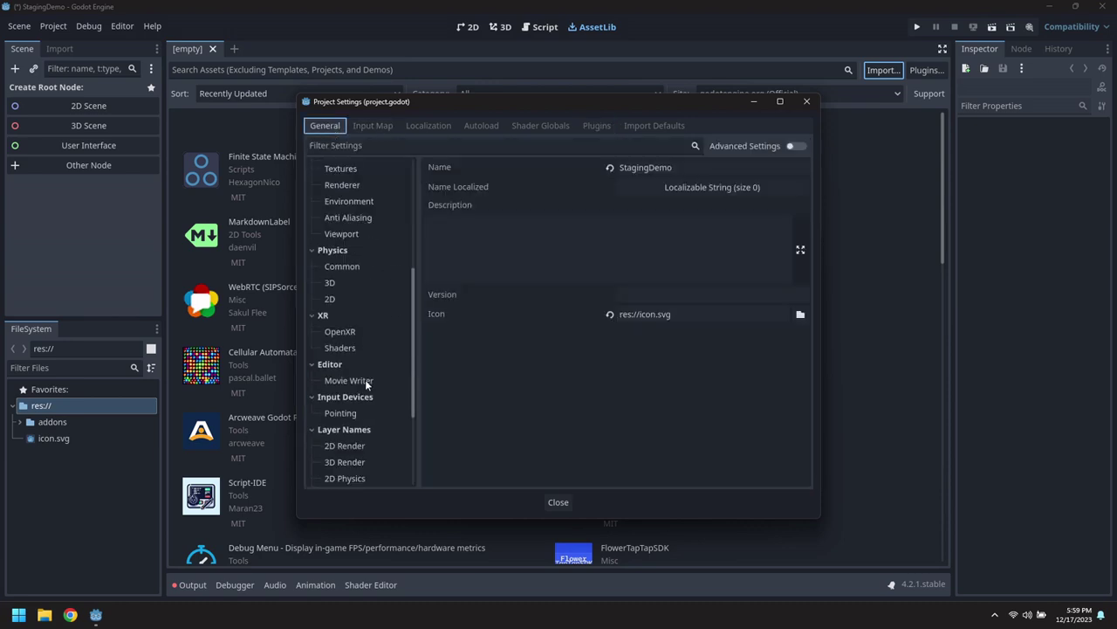
click(342, 331)
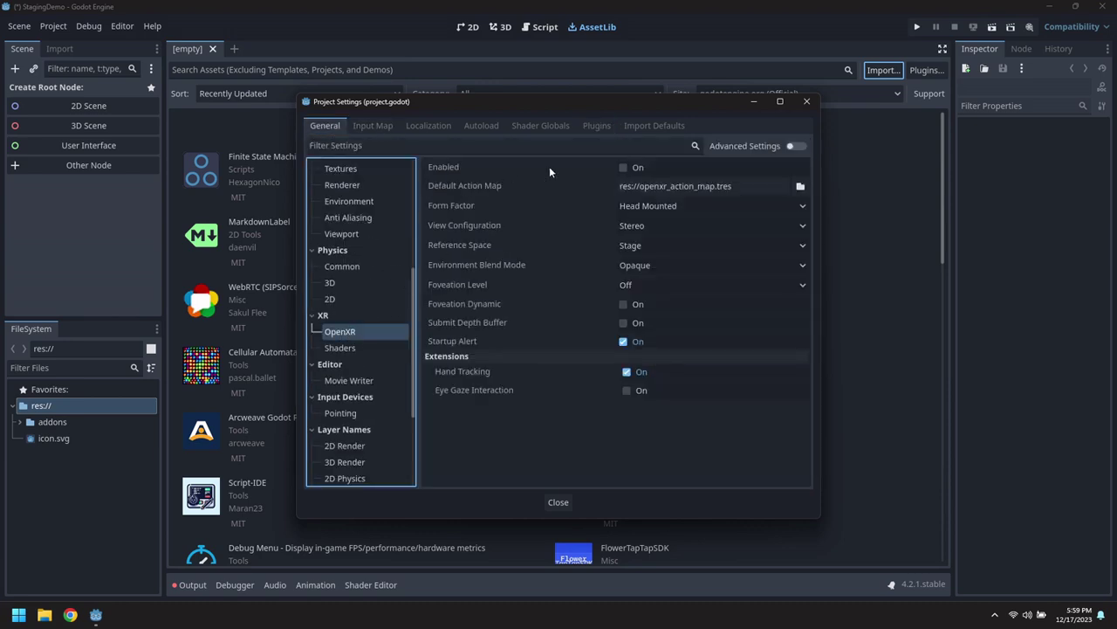
click(625, 167)
click(340, 349)
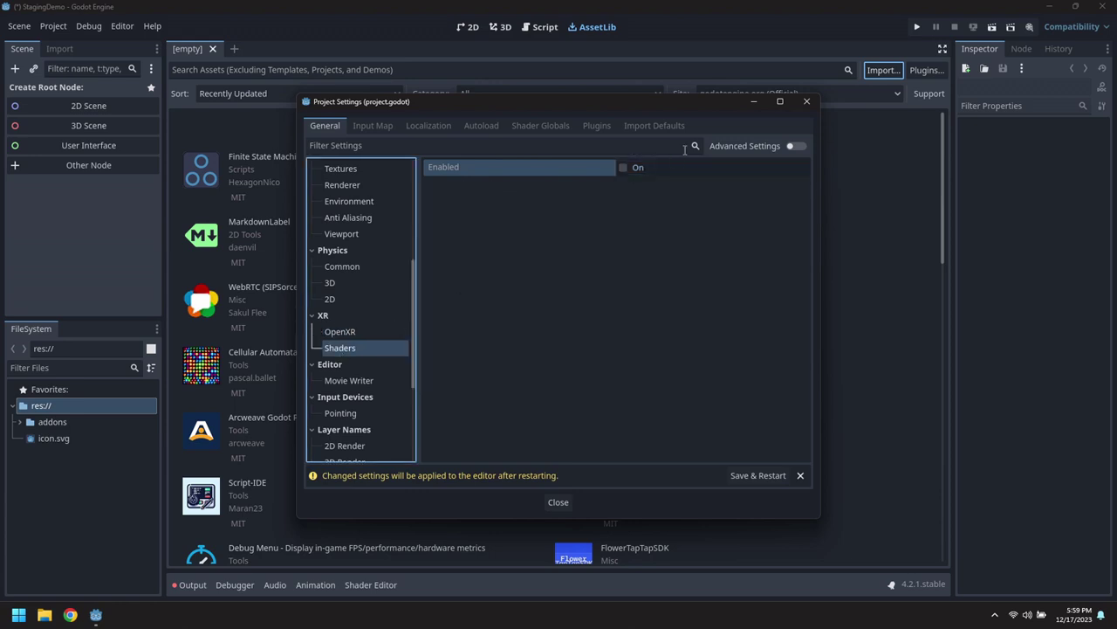
click(624, 167)
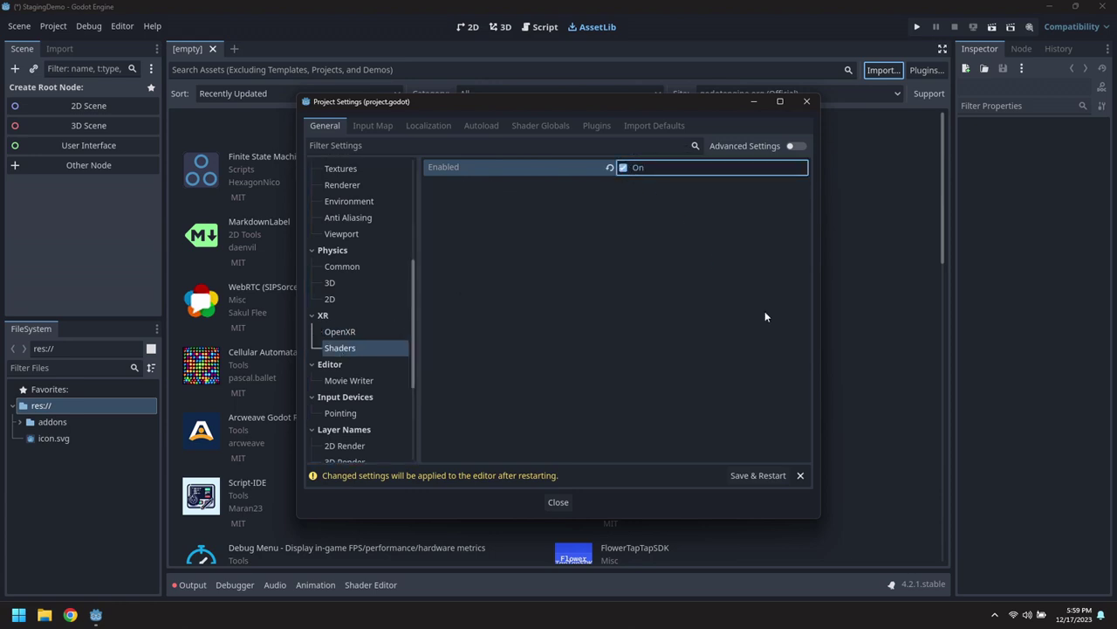
click(756, 475)
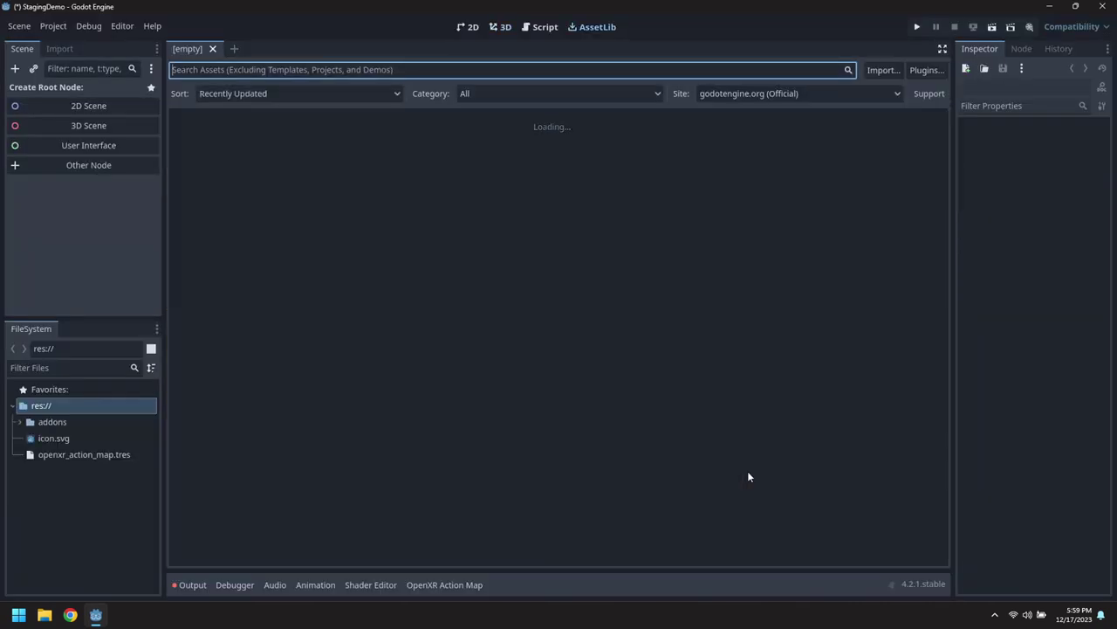
Apply the XR Tools physics layer names via Project > Tools > XR Tools.
click(53, 27)
mouse_move(212, 167)
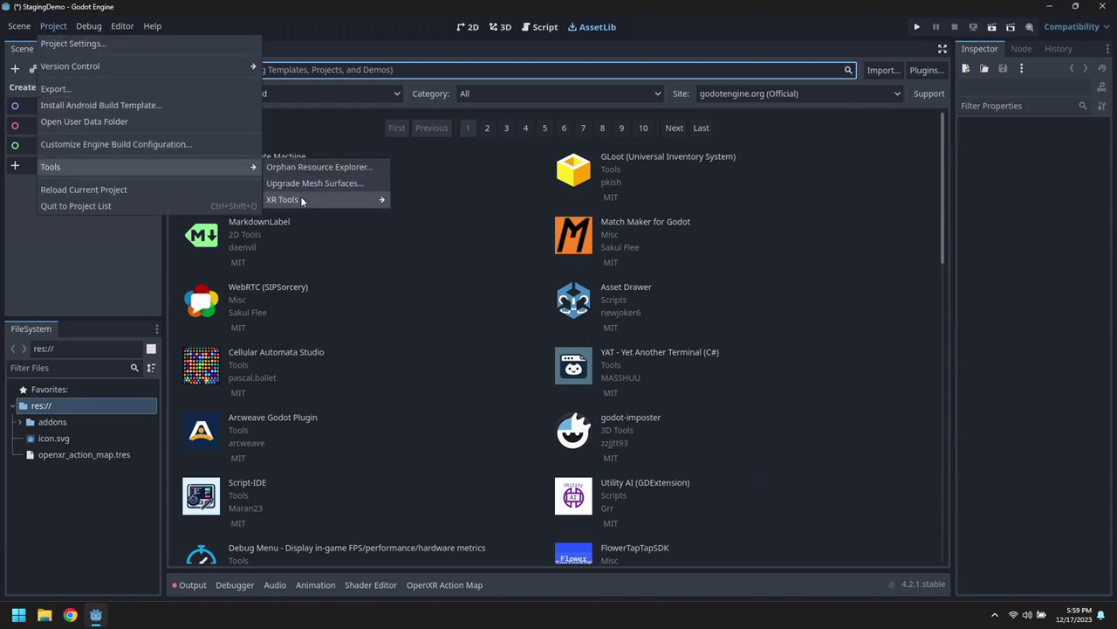
mouse_move(314, 204)
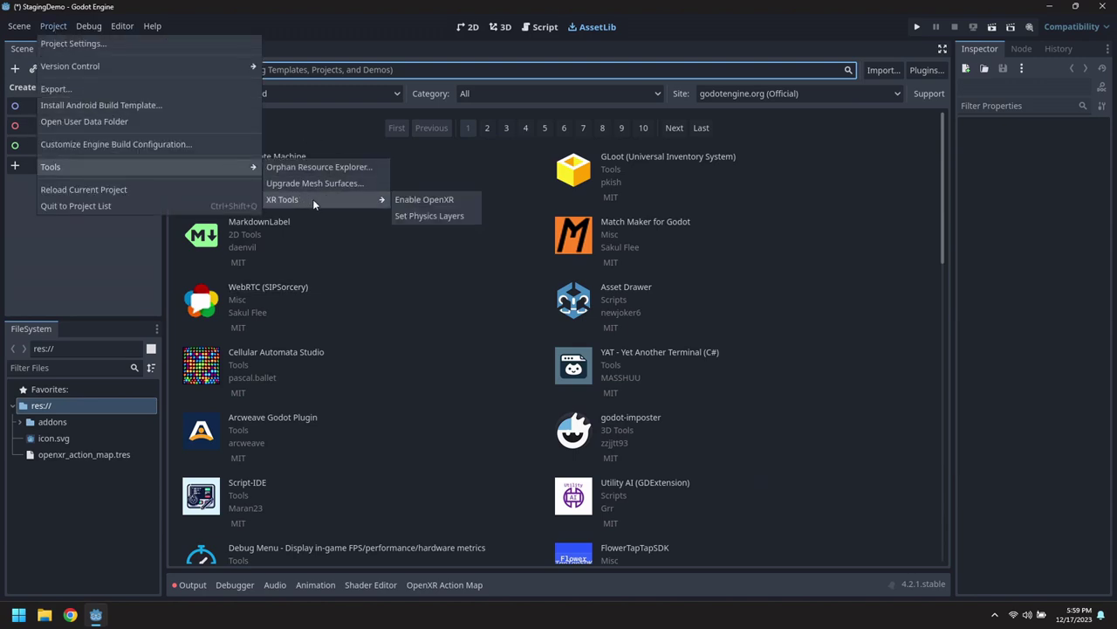
click(430, 215)
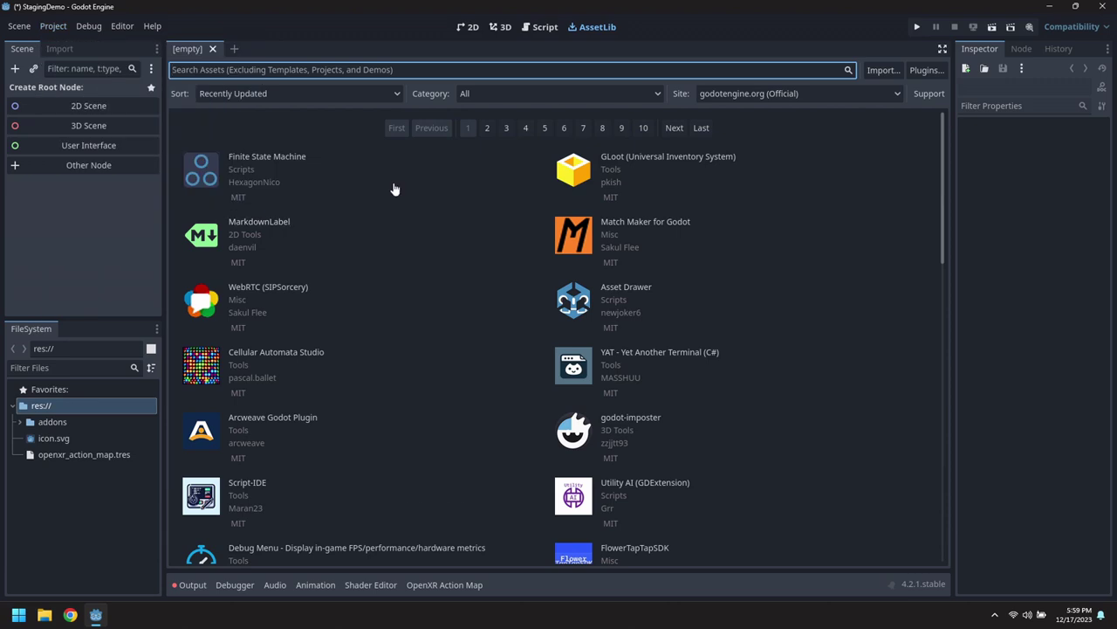
Switch to the 3D workspace and create an assets folder under res://.
click(213, 49)
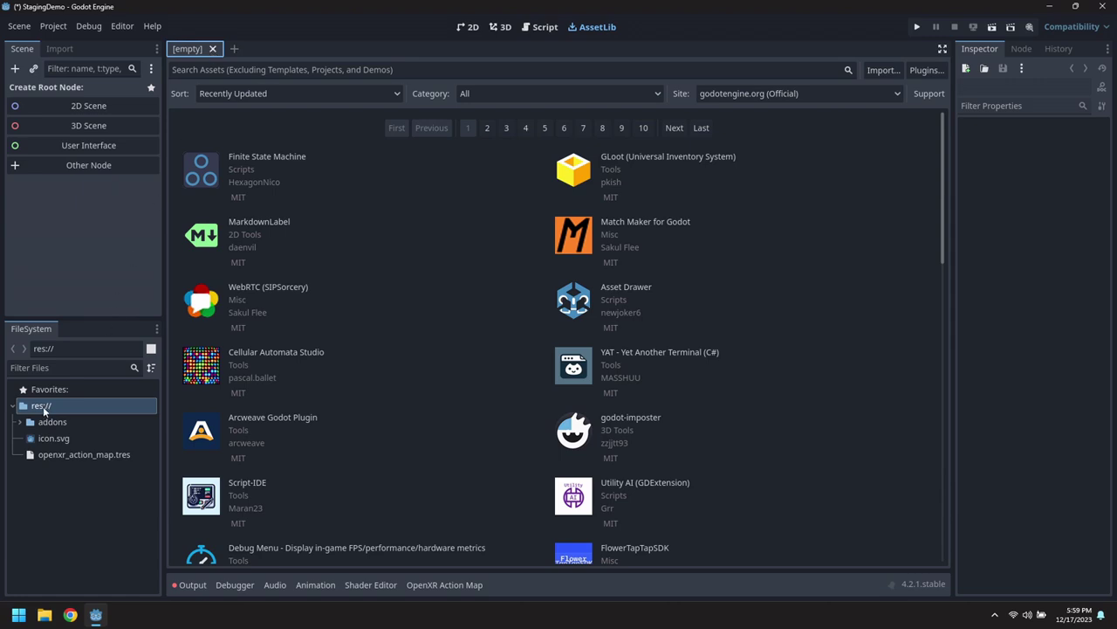
click(501, 27)
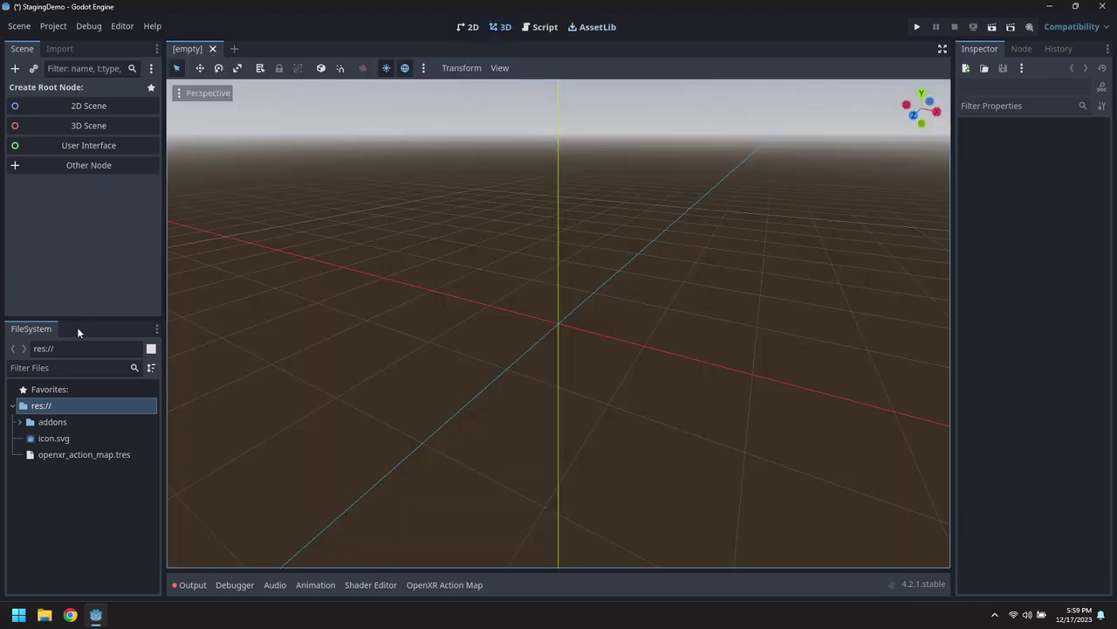
right_click(35, 410)
mouse_move(159, 419)
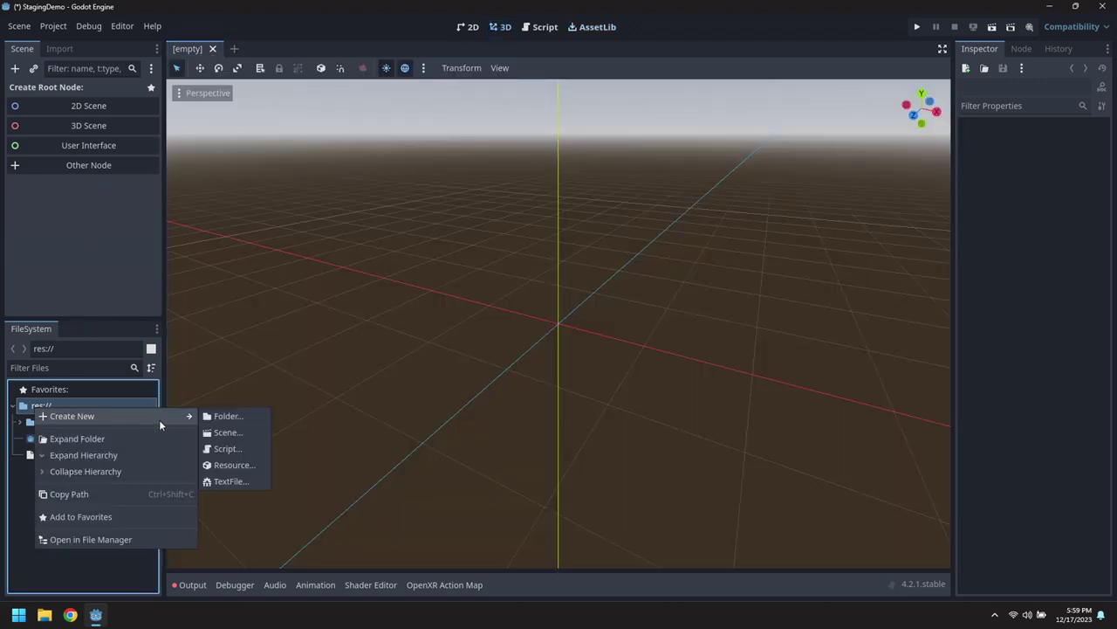
click(223, 414)
text(assets)
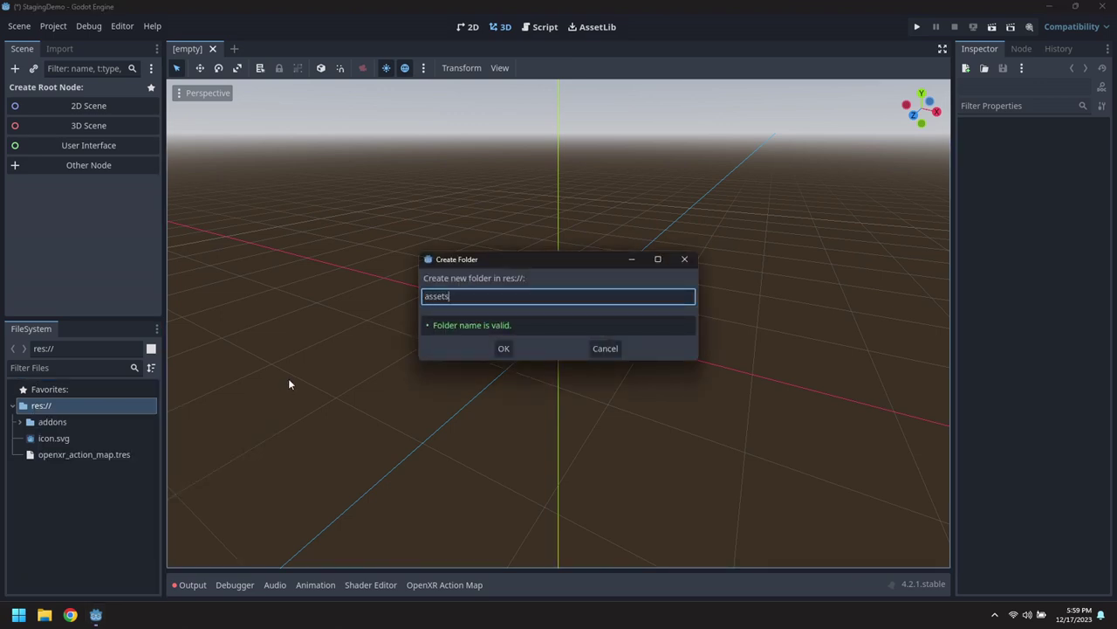
key(Return)
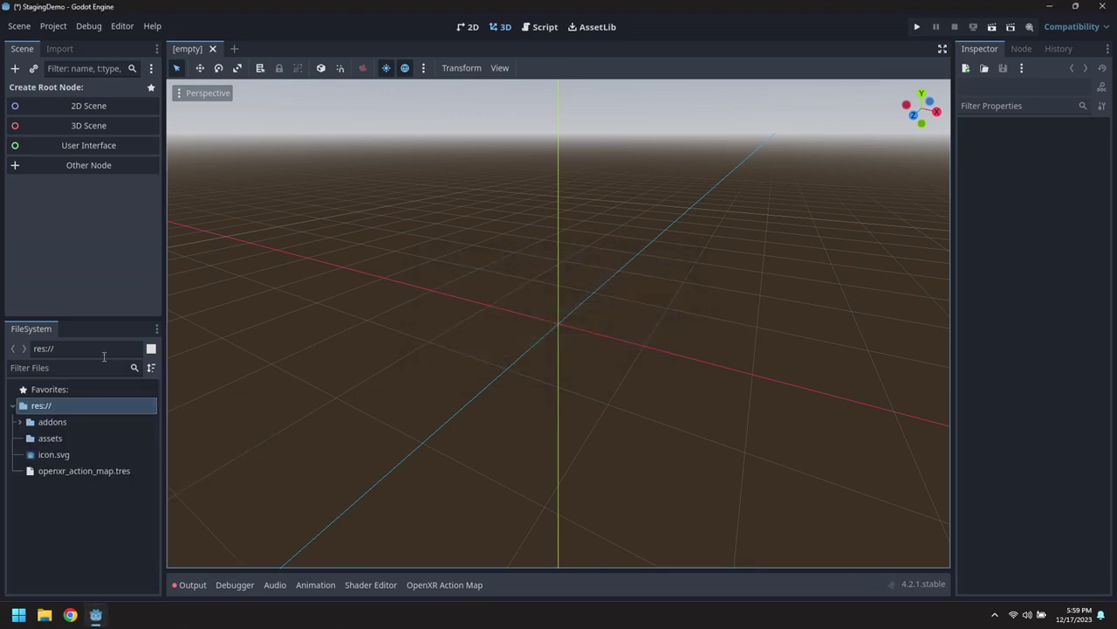
click(44, 614)
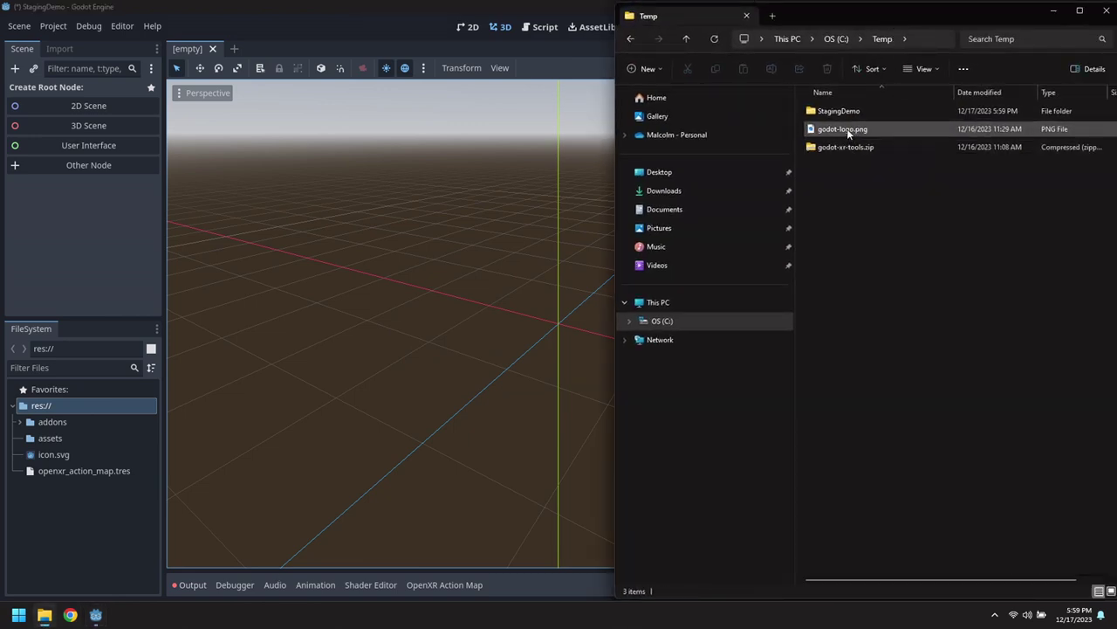
Copy godot-logo.png from Temp into StagingDemo\assets, then select that folder in Godot.
click(843, 129)
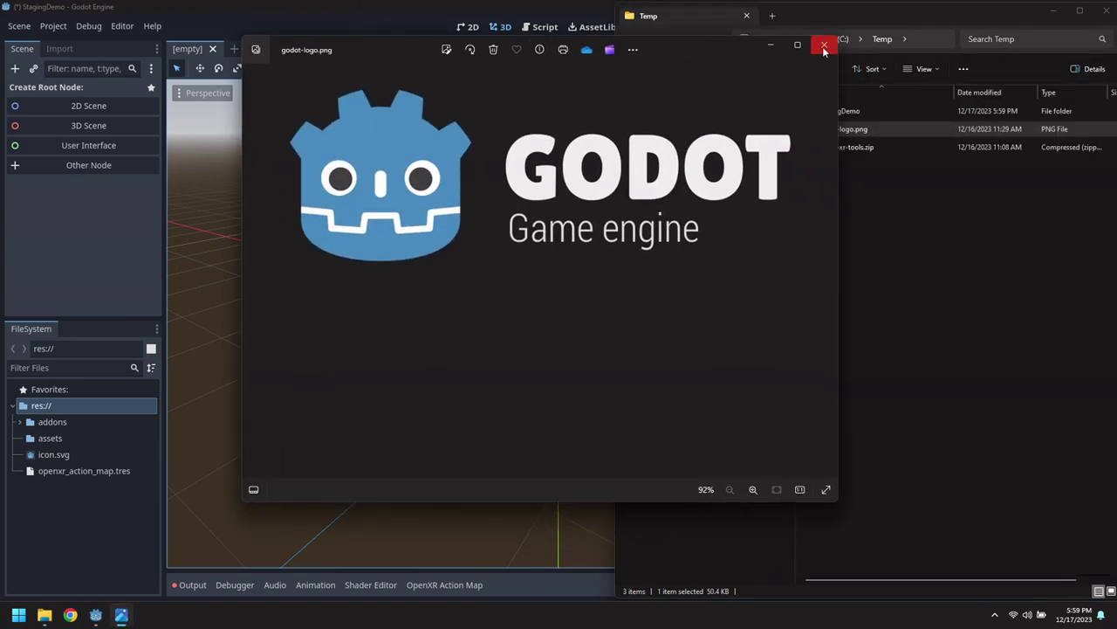
click(822, 45)
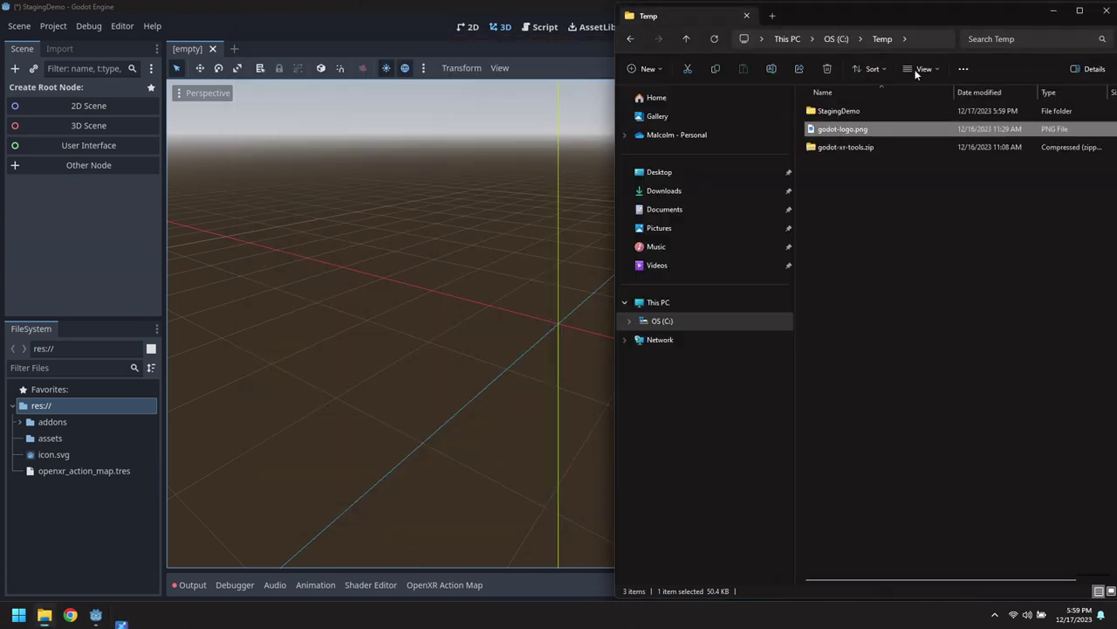
right_click(852, 135)
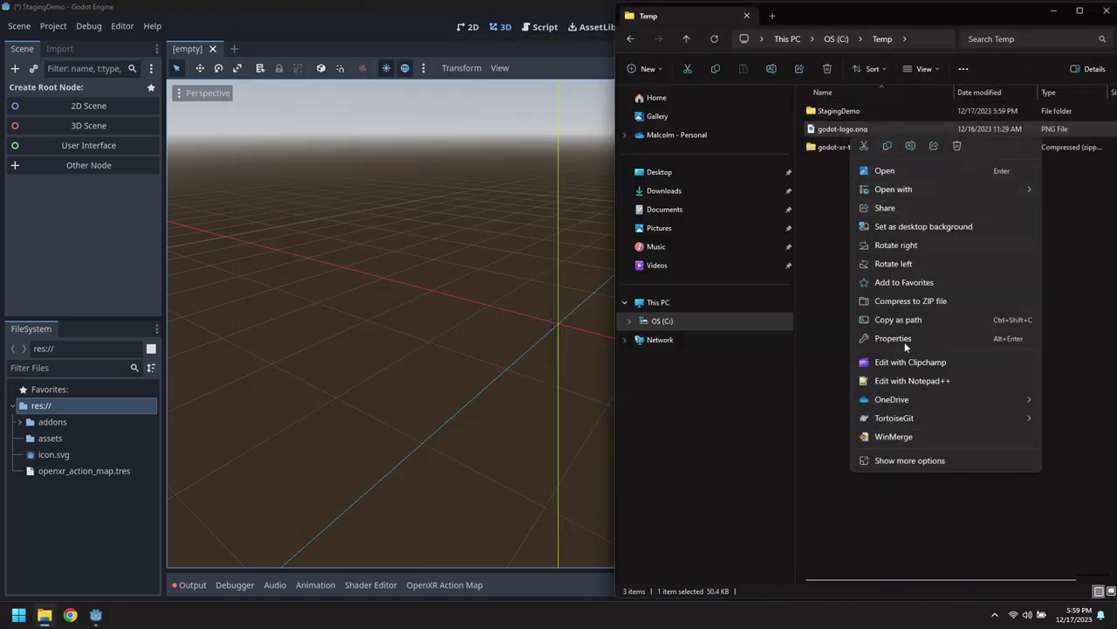
click(892, 148)
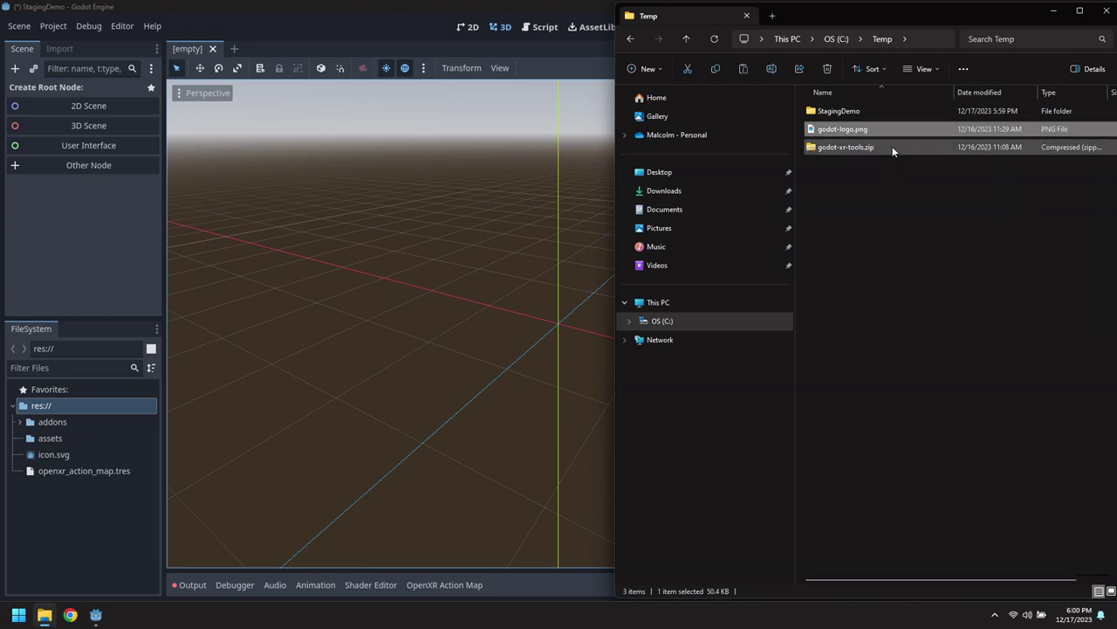
double_click(833, 111)
double_click(821, 147)
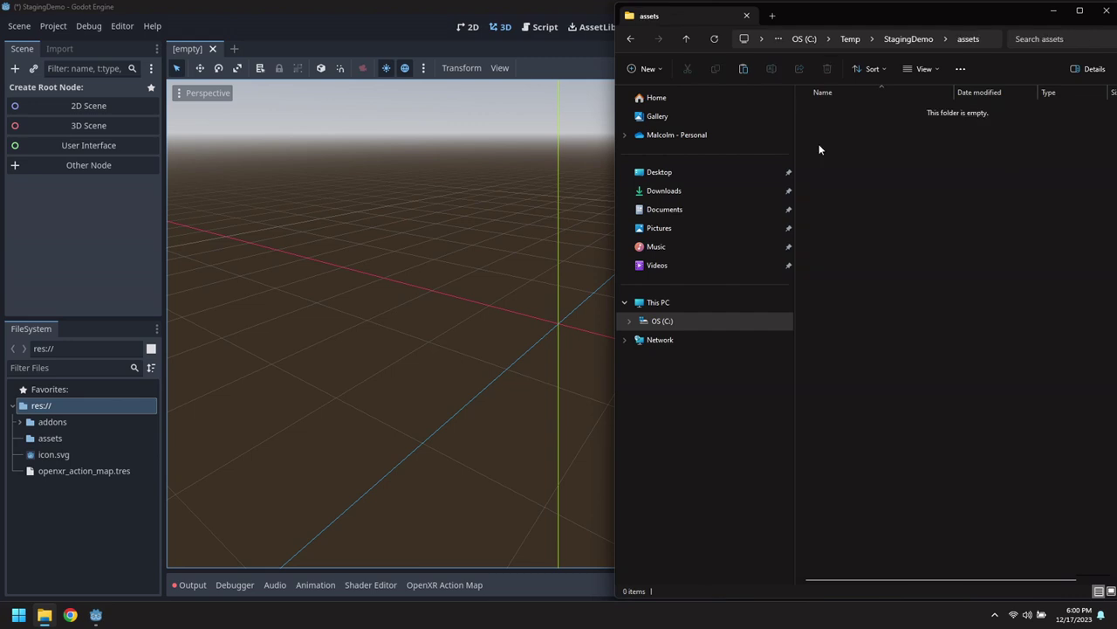
right_click(856, 155)
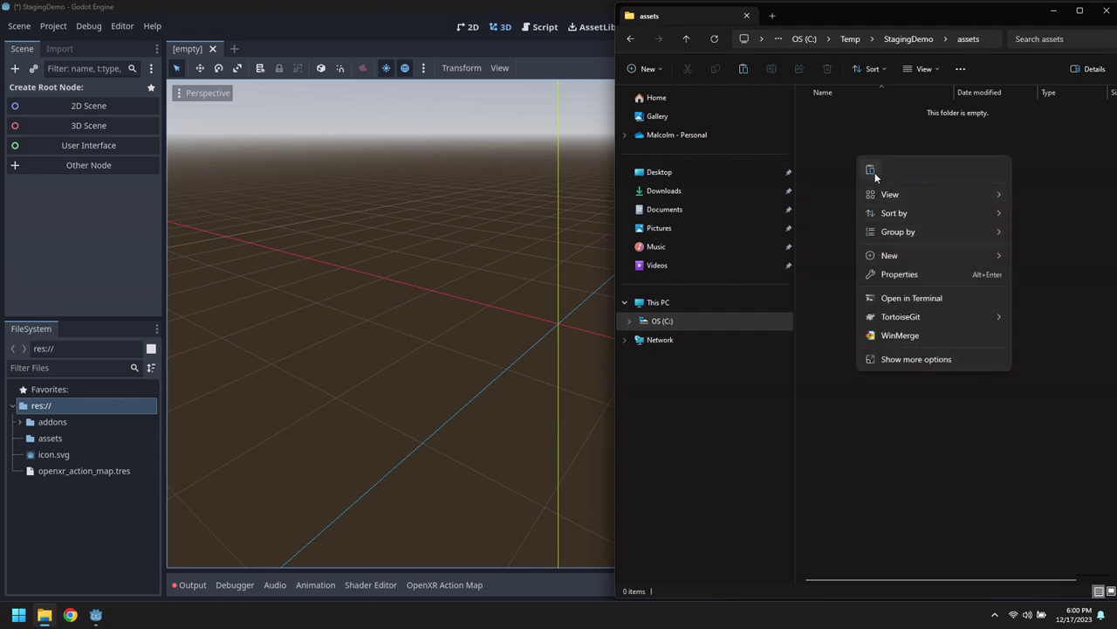
click(871, 171)
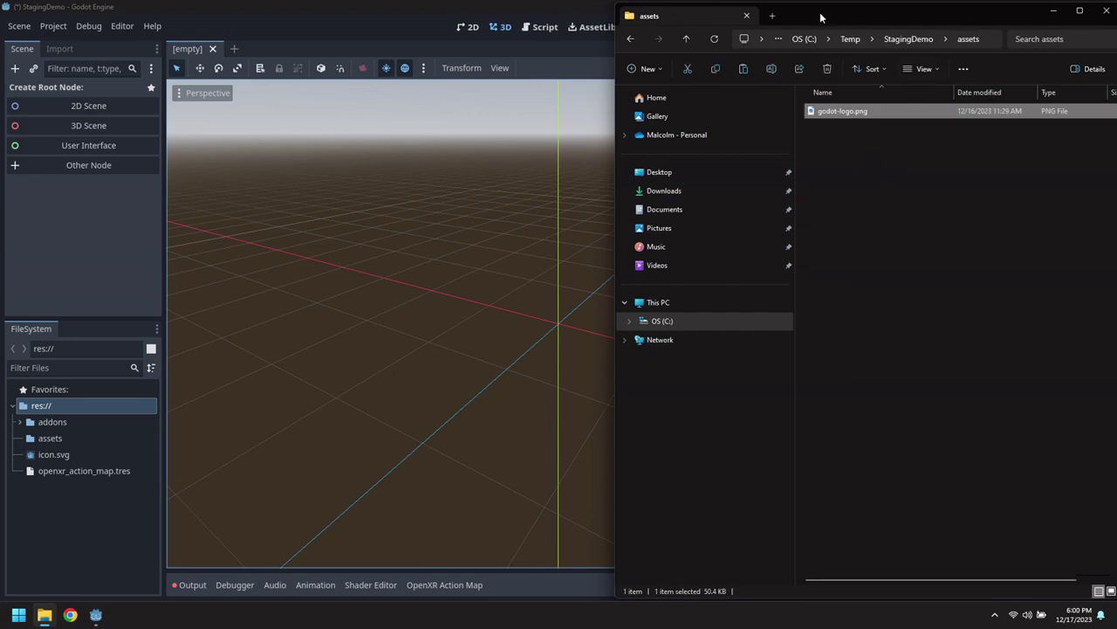
click(1106, 10)
click(48, 439)
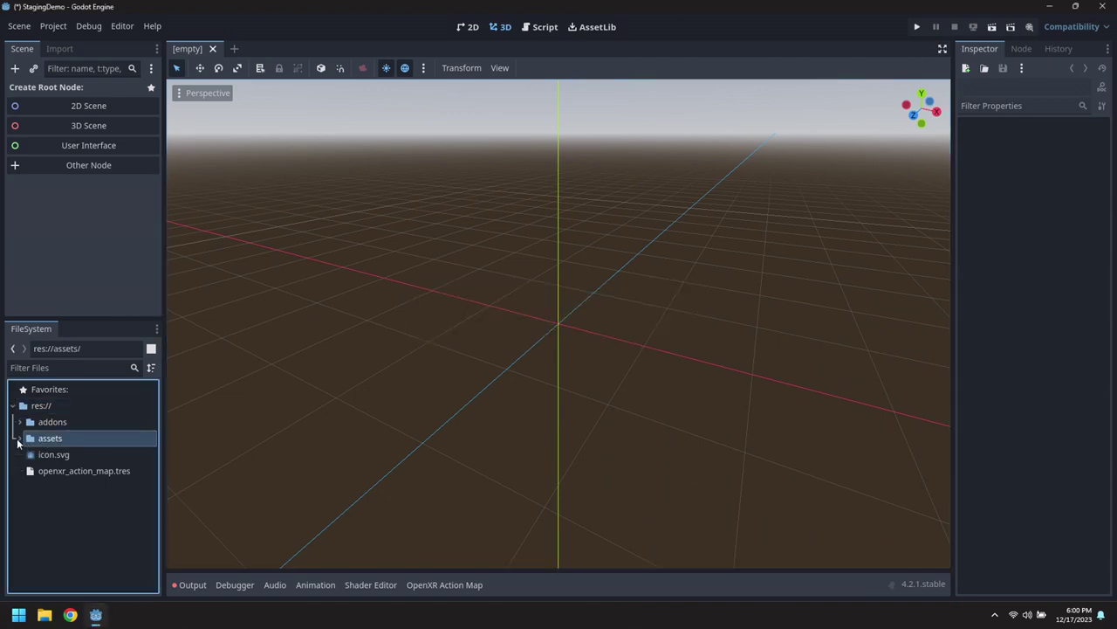
Inspect the imported godot-logo.png texture in the assets folder.
click(18, 442)
click(70, 458)
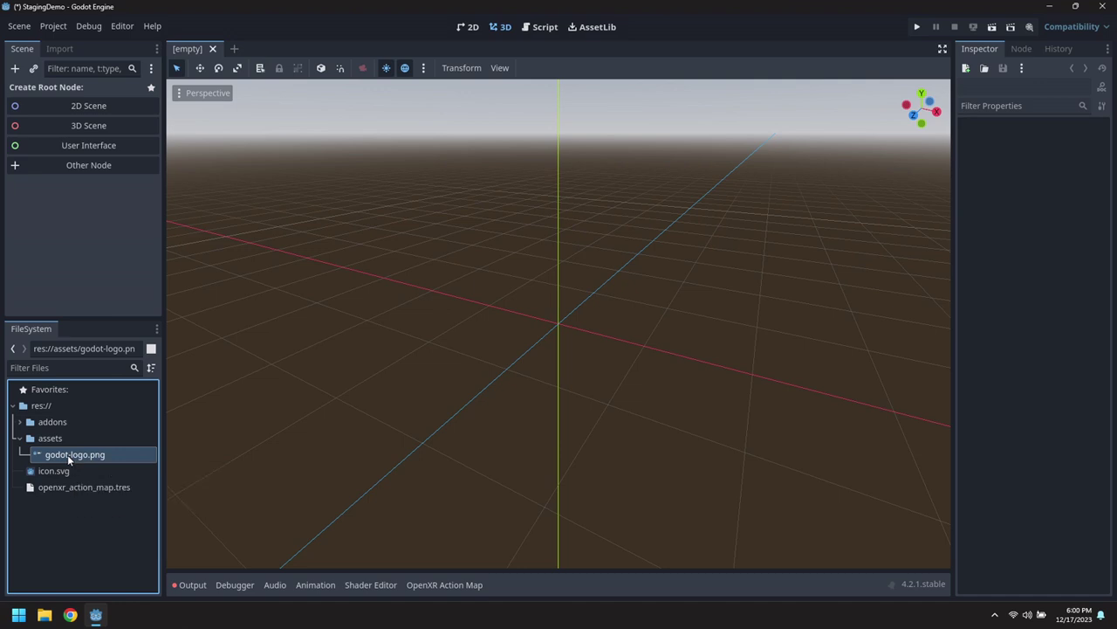
double_click(70, 458)
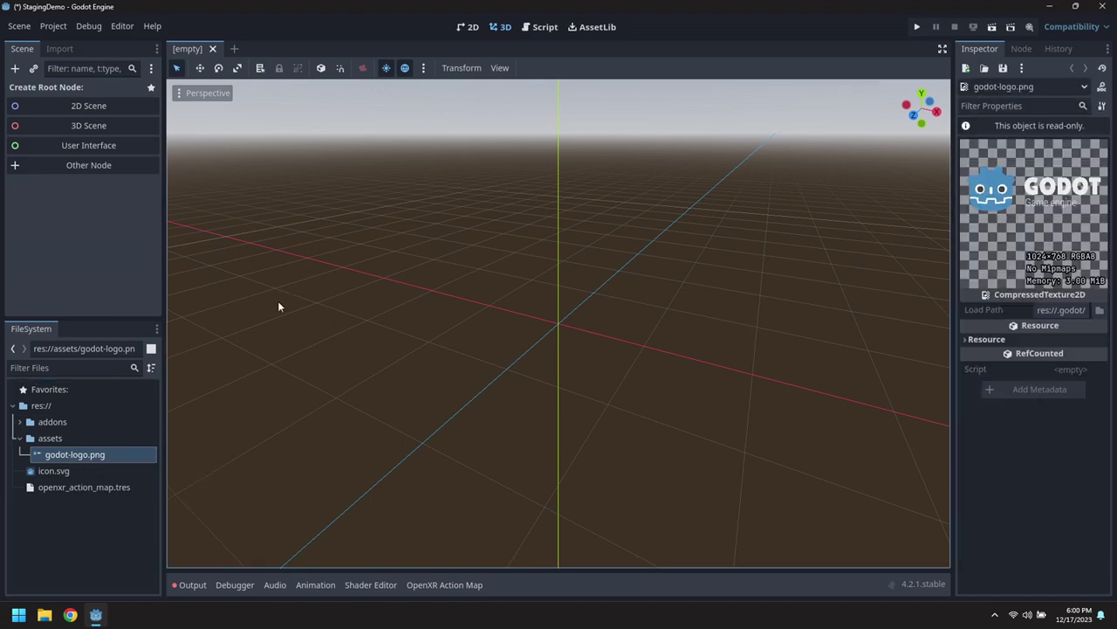
Start a new scene inherited from addons/godot-xr-tools/staging/staging.tscn.
click(28, 28)
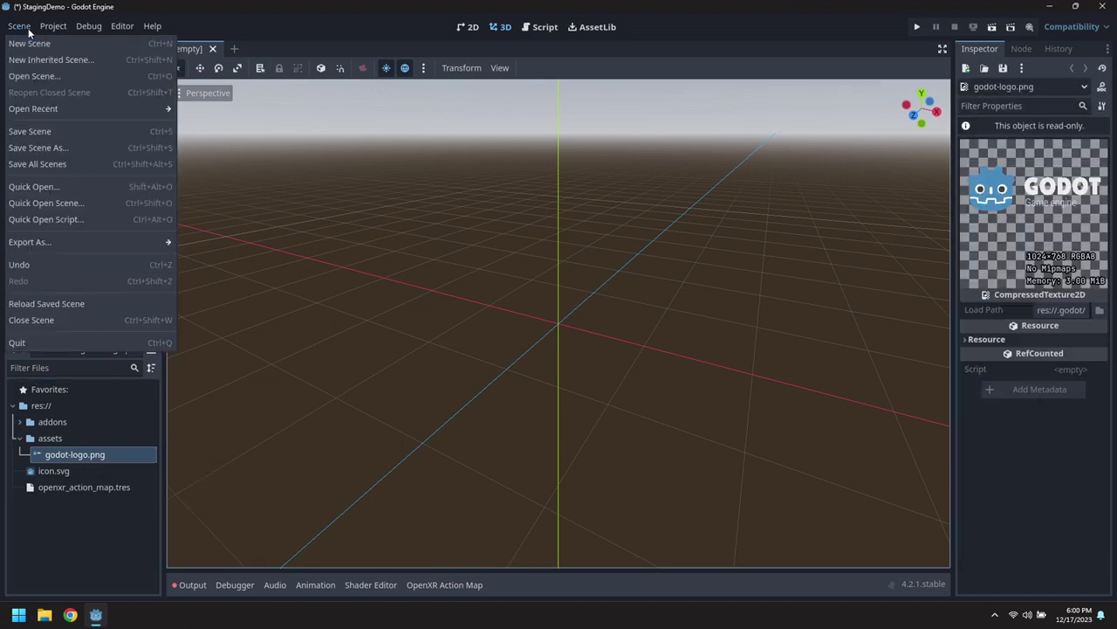
click(37, 61)
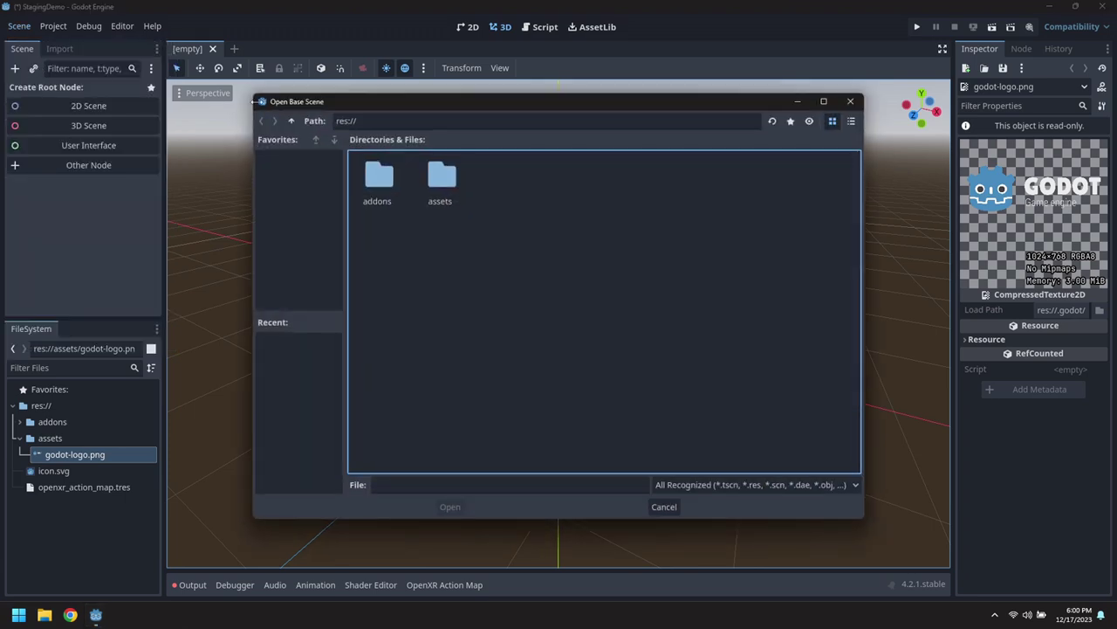
double_click(381, 182)
double_click(390, 186)
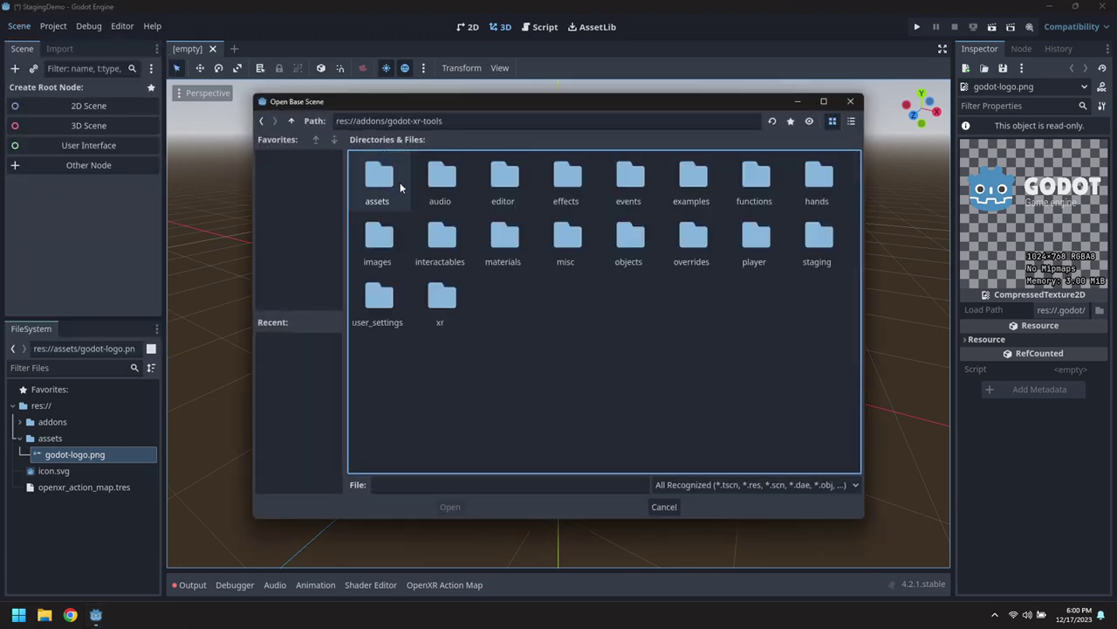
double_click(819, 230)
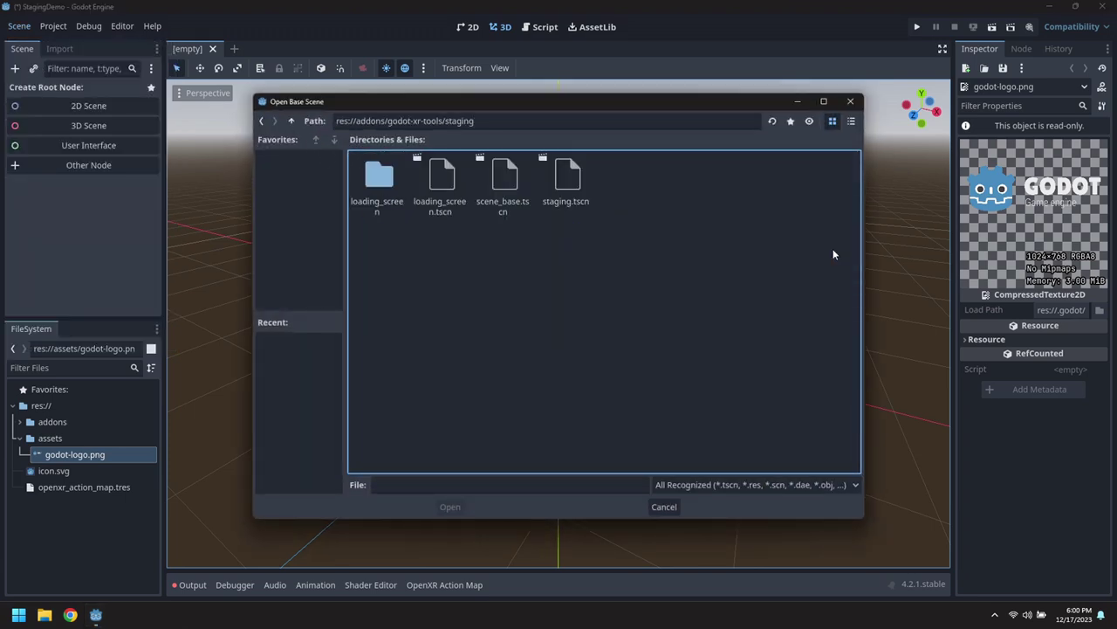
double_click(566, 182)
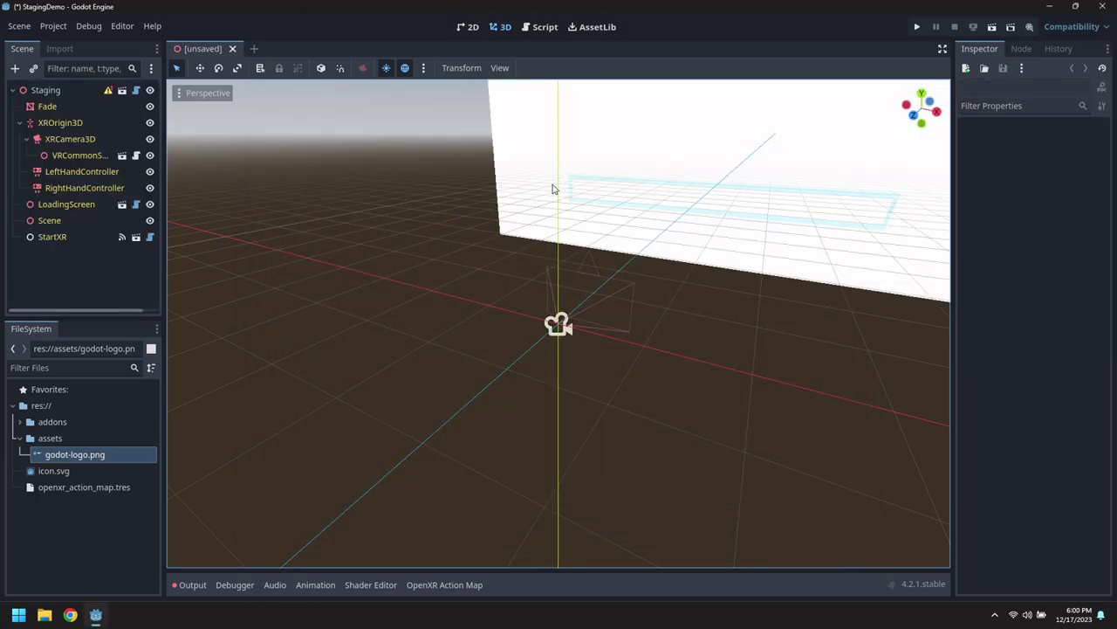
middle_drag(560, 244, 626, 215)
scroll(568, 282, up, 2)
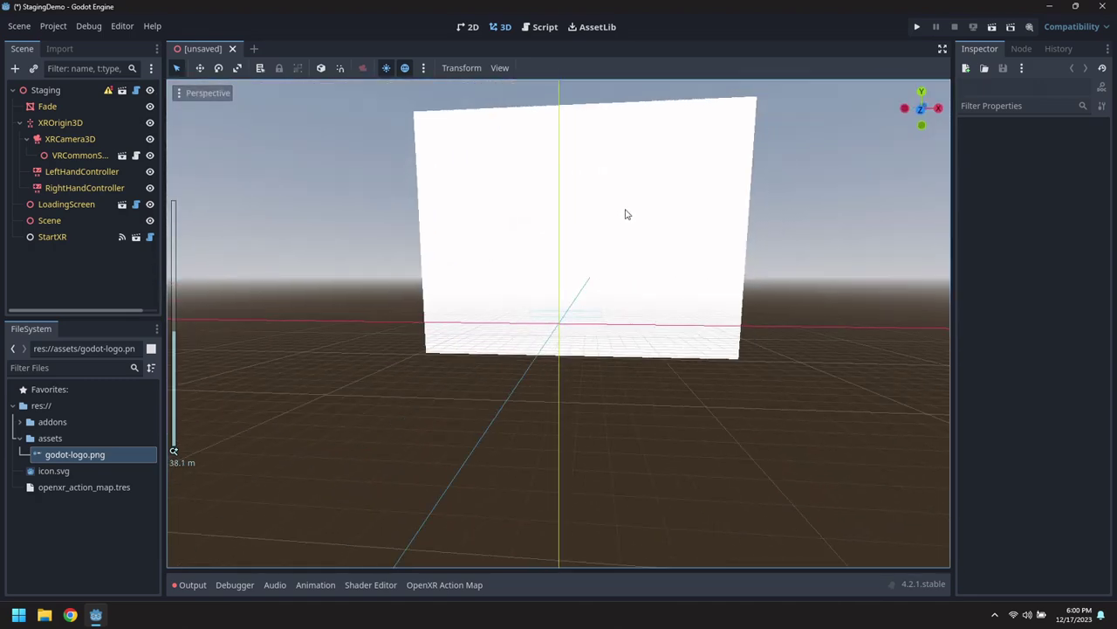
Rename the root node to Main and save the scene as res://main.tscn.
click(45, 91)
click(62, 89)
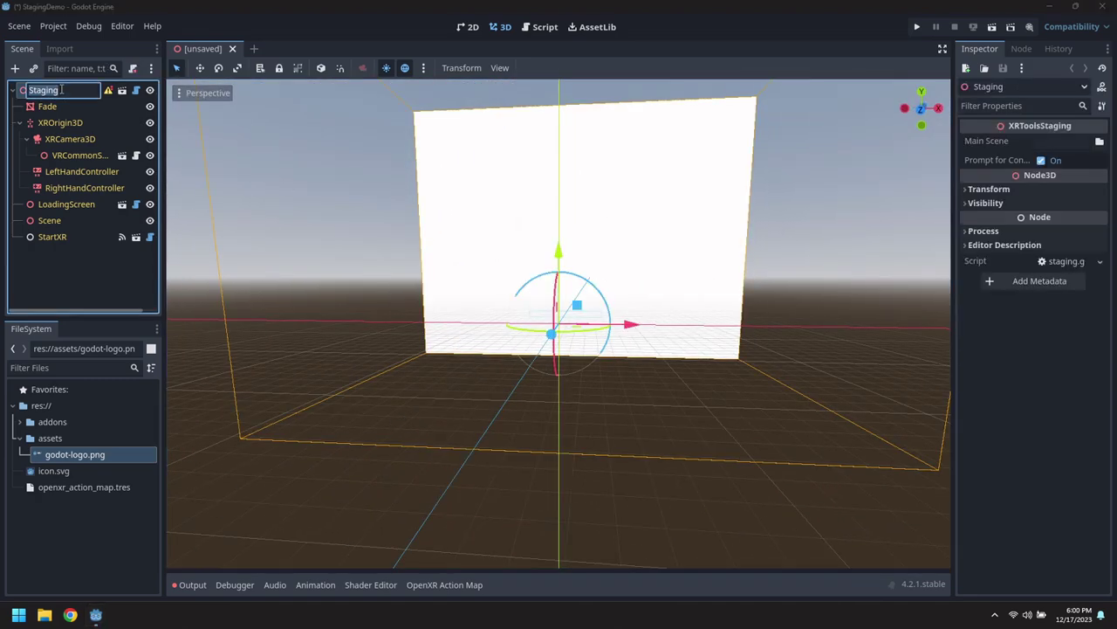
text(Main)
key(Return)
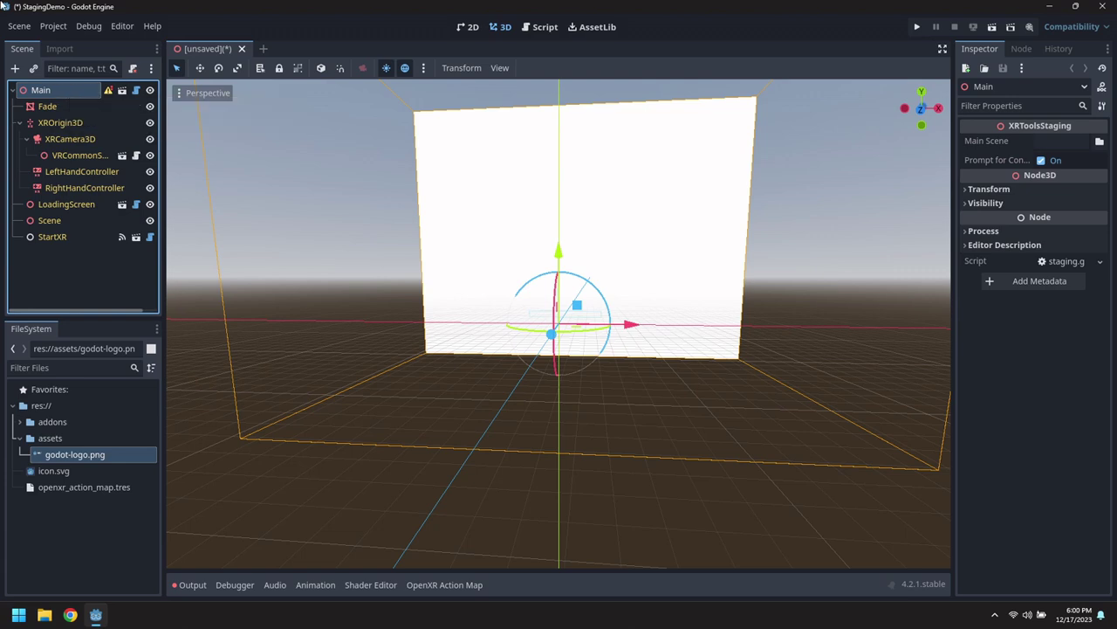
click(24, 26)
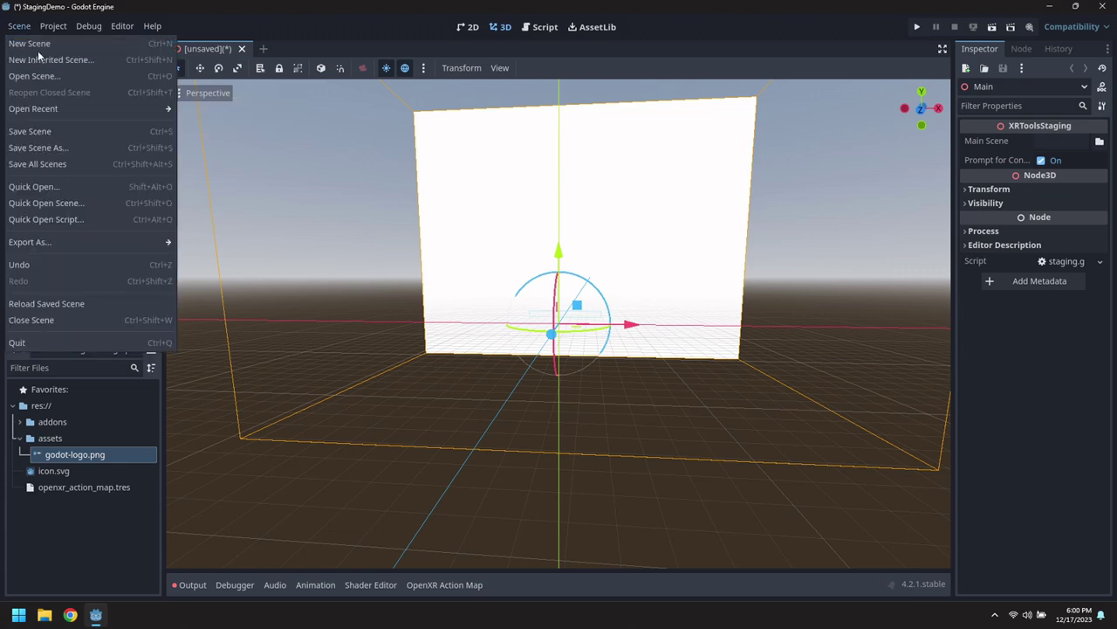
click(62, 150)
click(291, 123)
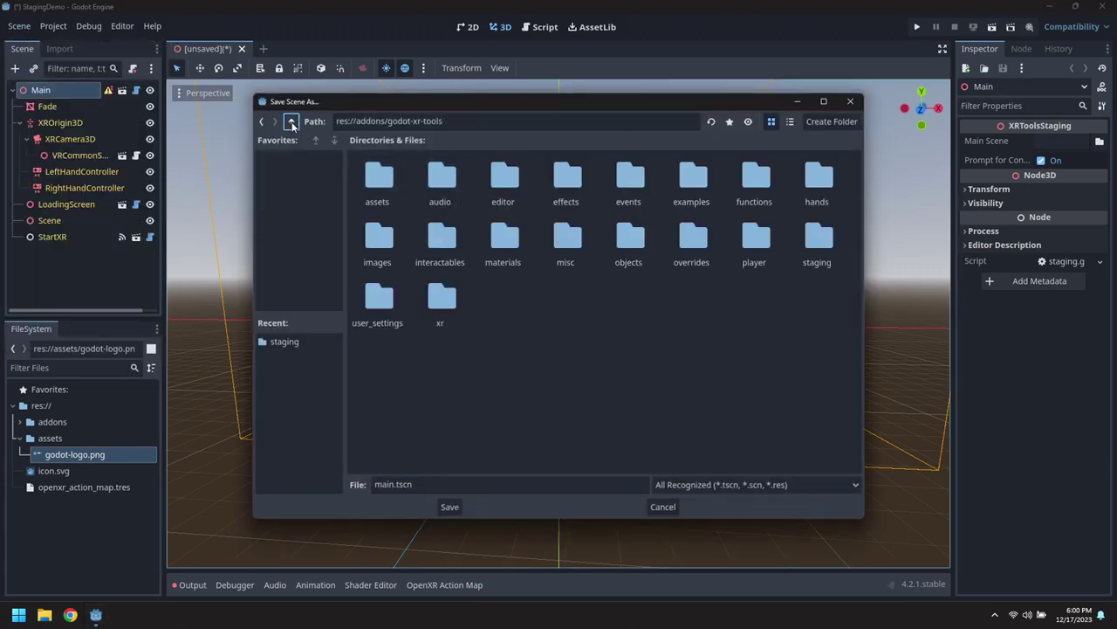
click(292, 123)
click(291, 122)
click(411, 482)
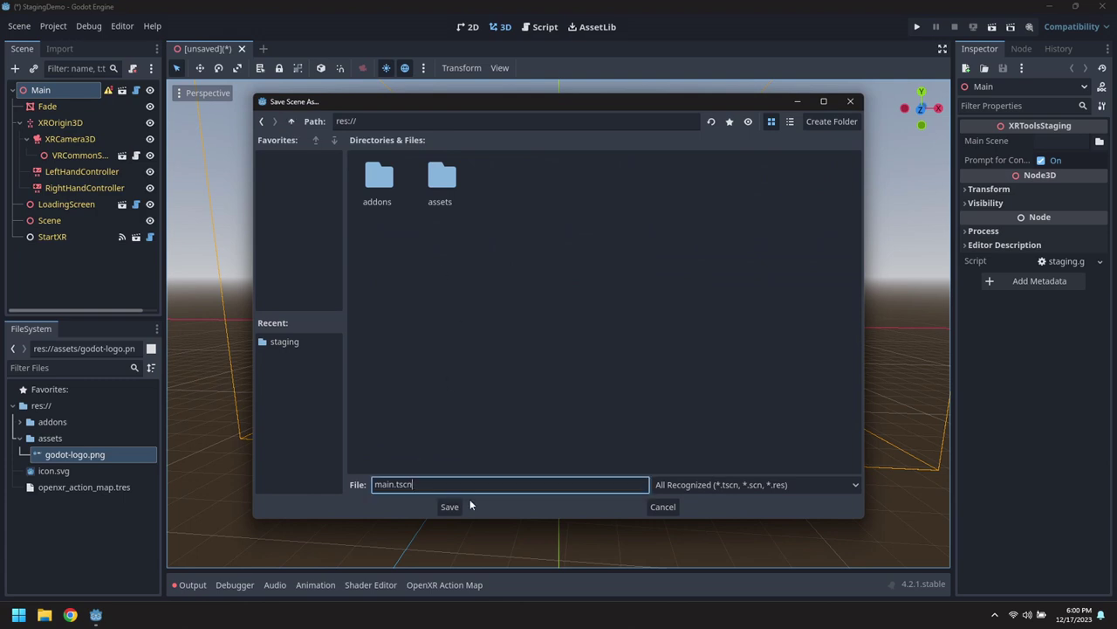
click(451, 506)
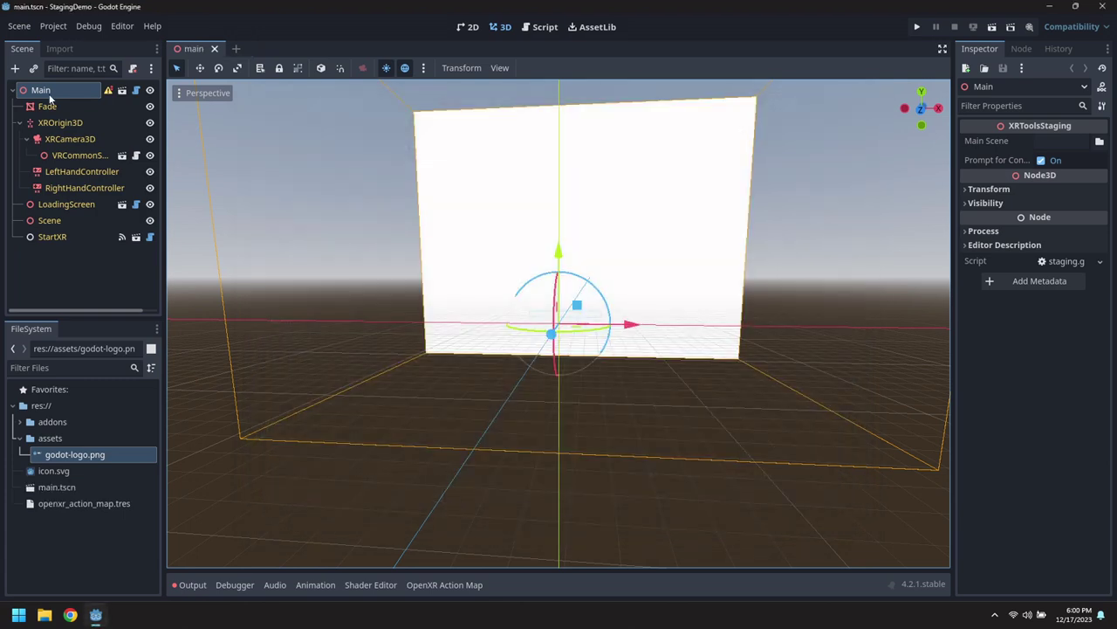
Set LoadingScreen's Splash Screen to godot-logo.png and view the loading panel.
click(69, 205)
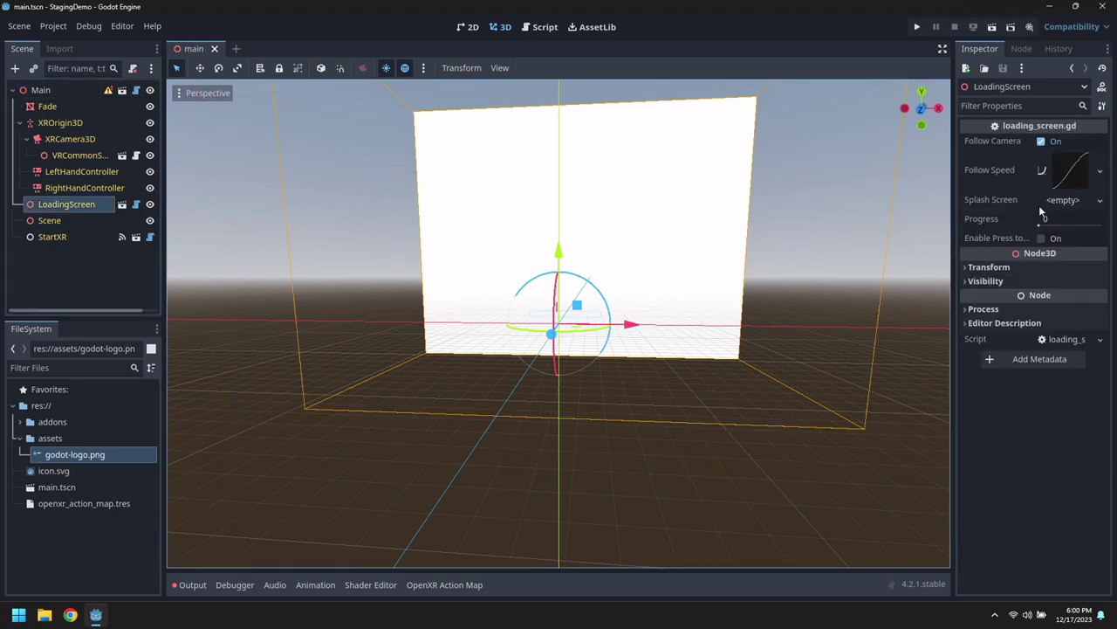
drag(96, 463, 1060, 205)
middle_drag(845, 202, 686, 242)
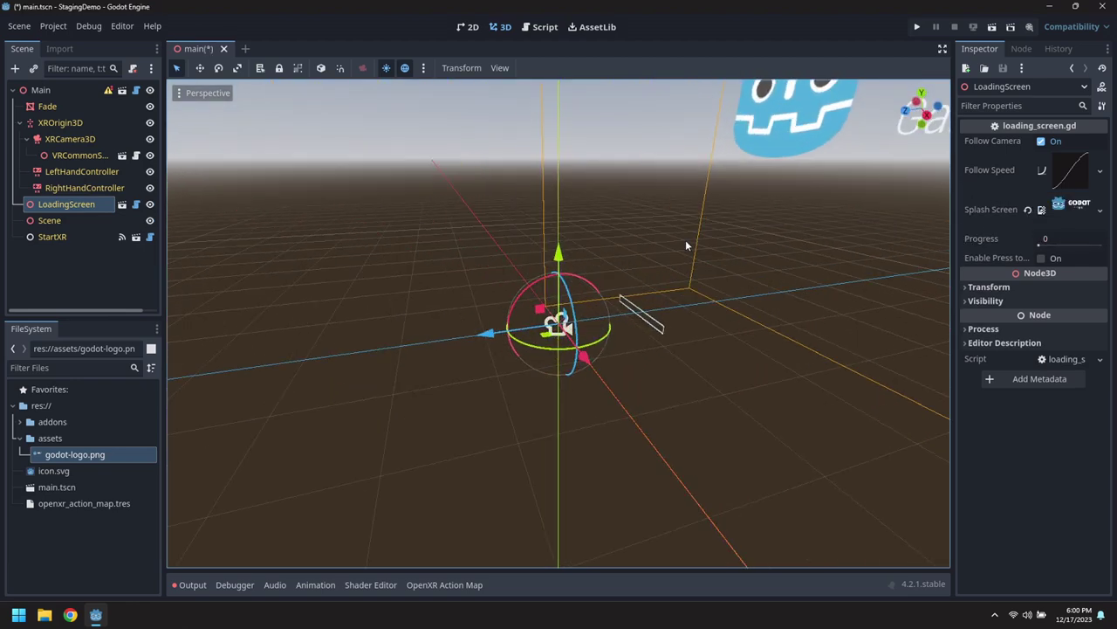
scroll(689, 249, down, 2)
scroll(697, 312, up, 10)
middle_drag(706, 293, 852, 244)
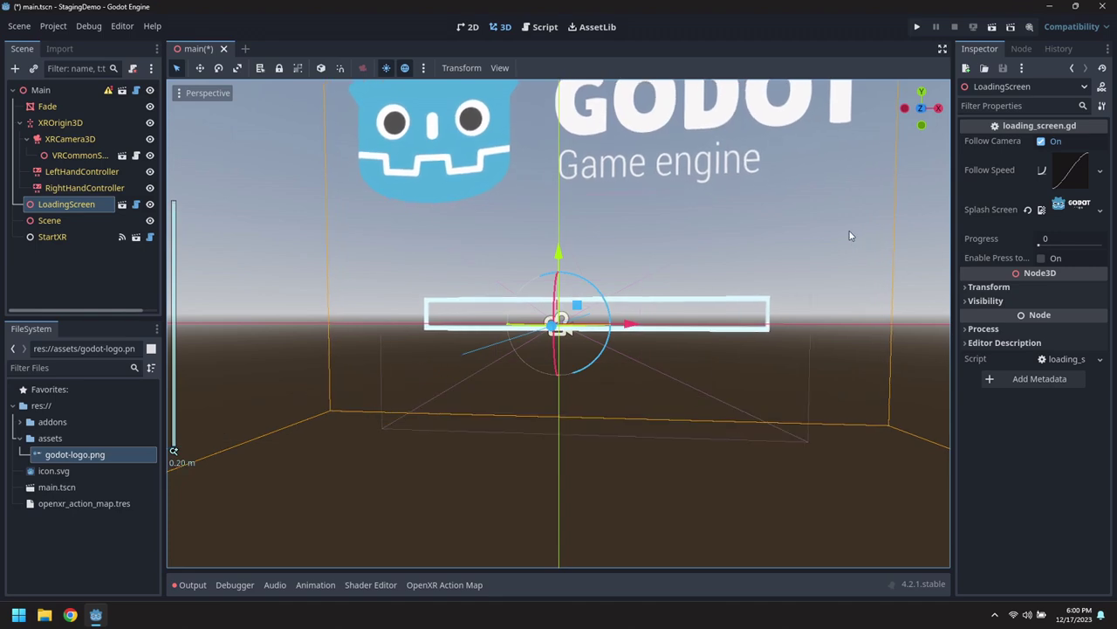
scroll(864, 201, up, 8)
scroll(846, 221, down, 7)
middle_drag(846, 222, 780, 287)
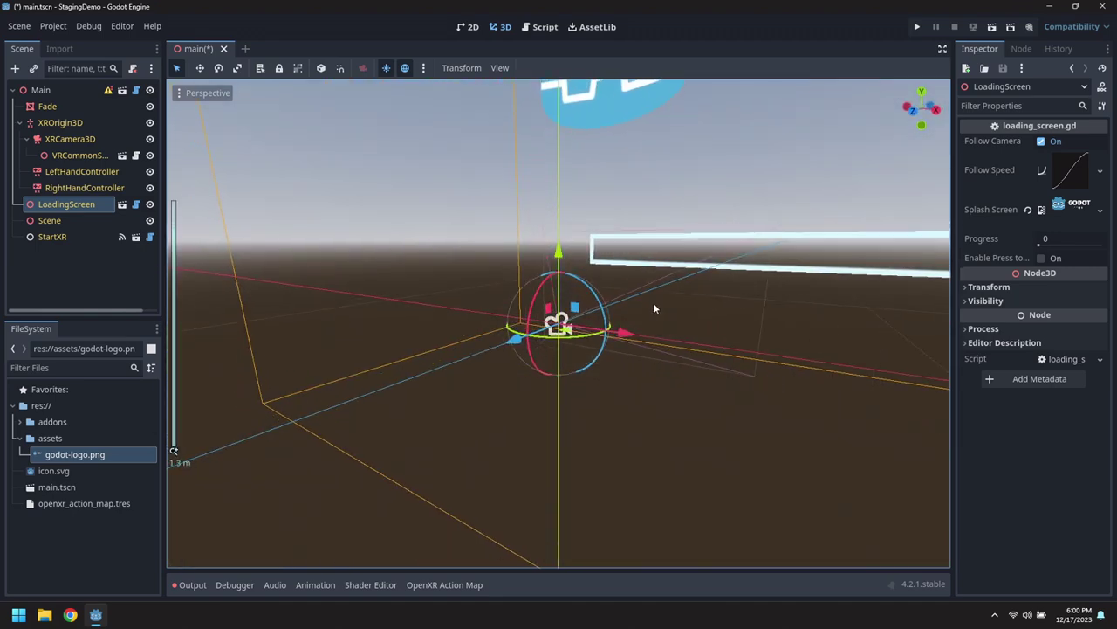
click(30, 29)
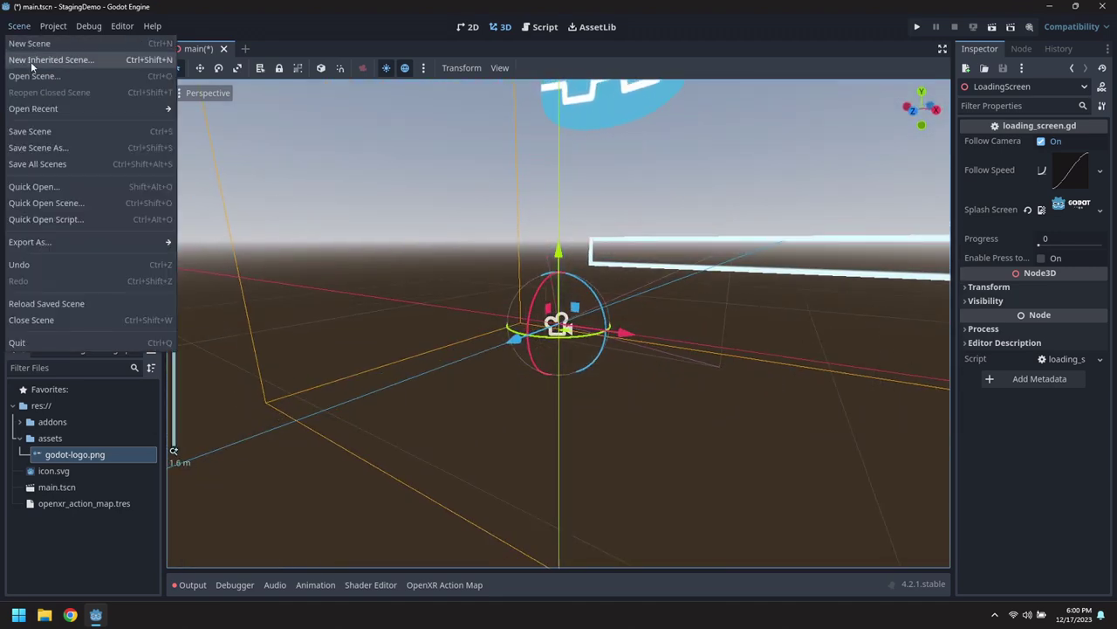
Save and close main.tscn, then start a new scene inherited from staging/scene_base.tscn.
click(41, 124)
click(216, 49)
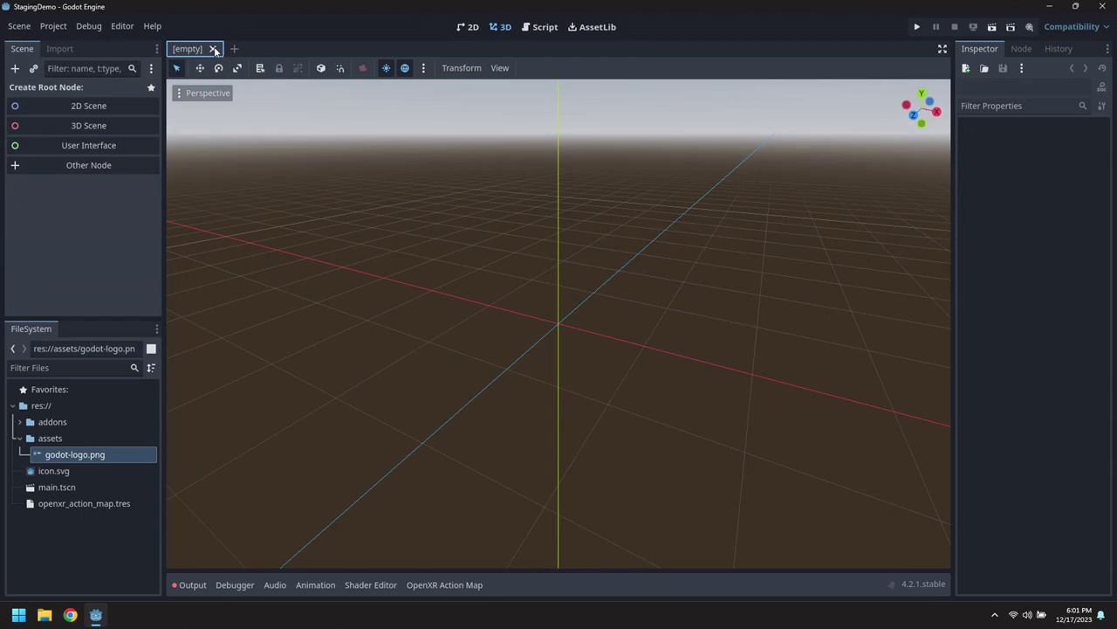
click(24, 29)
click(49, 60)
double_click(375, 177)
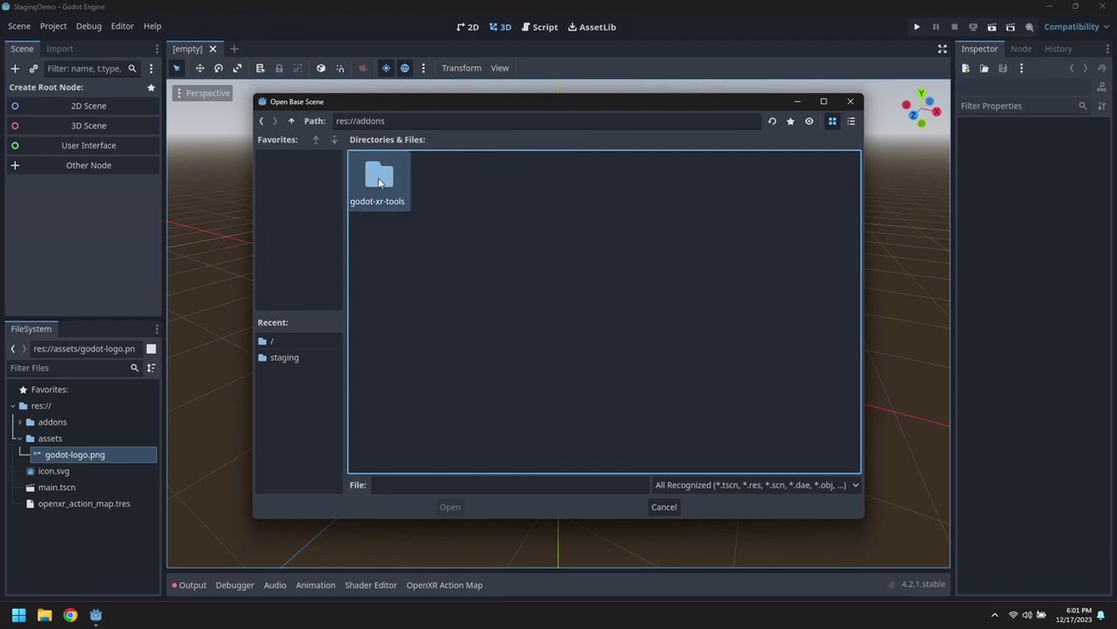
double_click(375, 177)
double_click(825, 236)
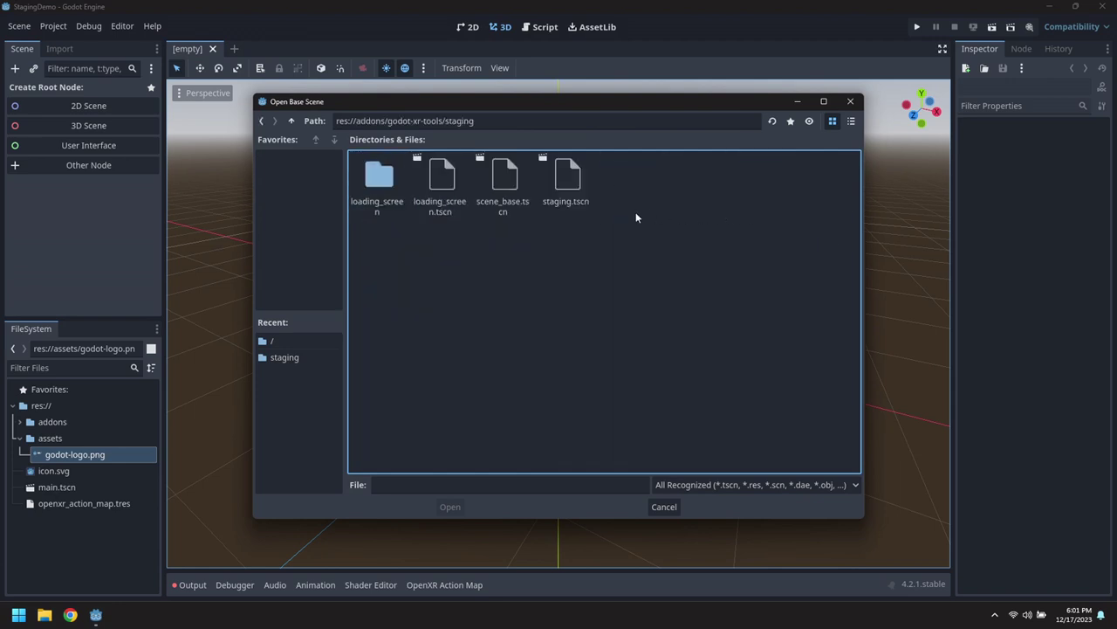
click(499, 179)
double_click(497, 179)
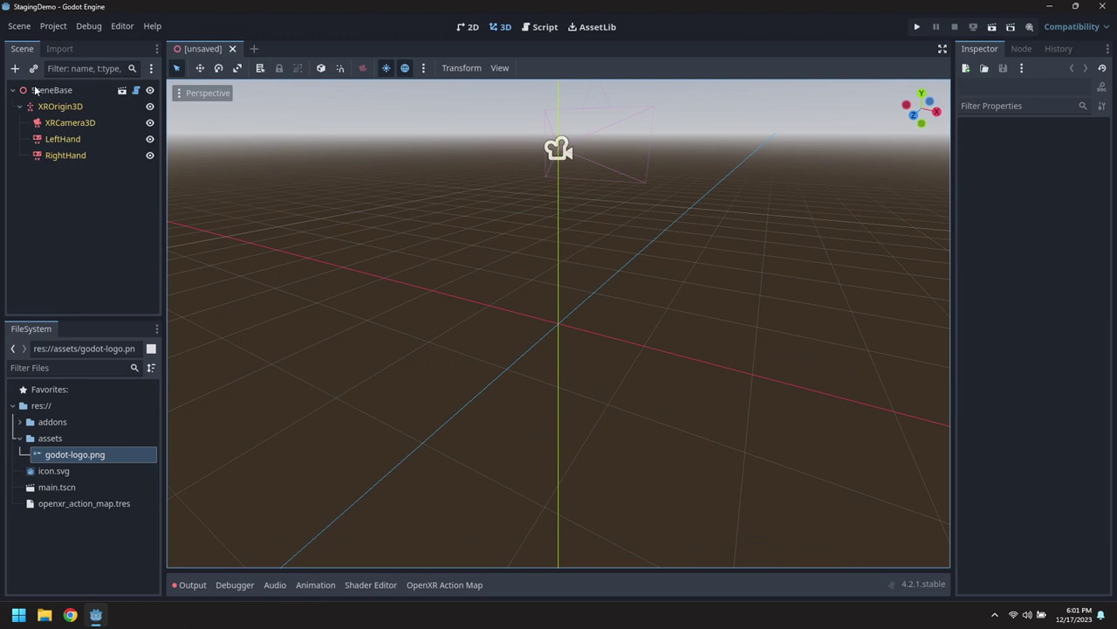
Save the new scene in res:// as zone_base.tscn.
click(19, 26)
click(57, 150)
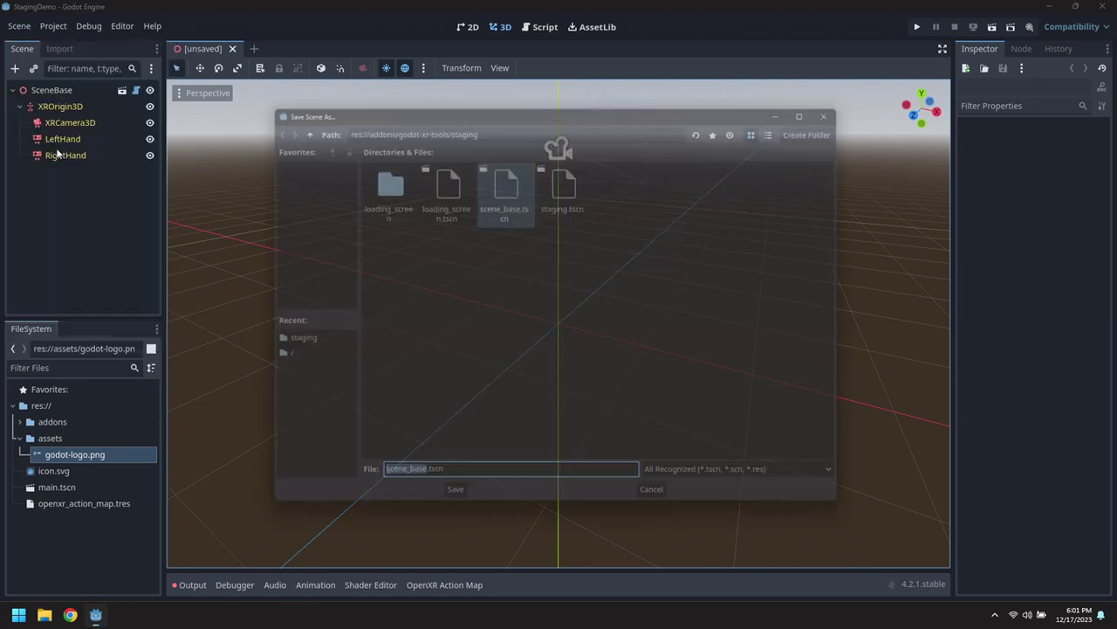
triple_click(290, 124)
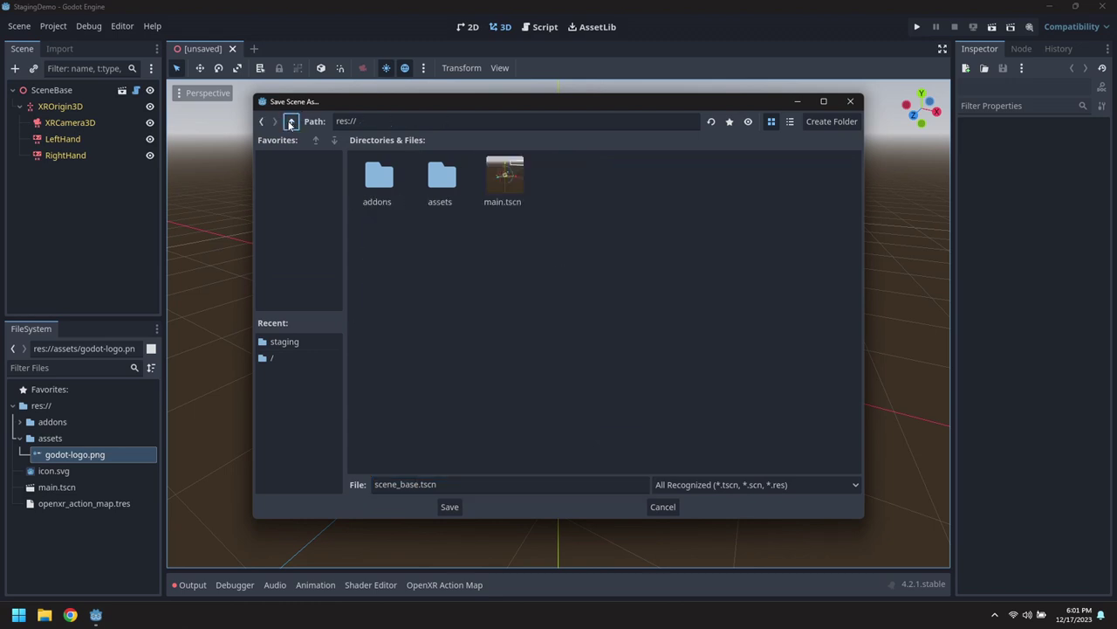
click(525, 482)
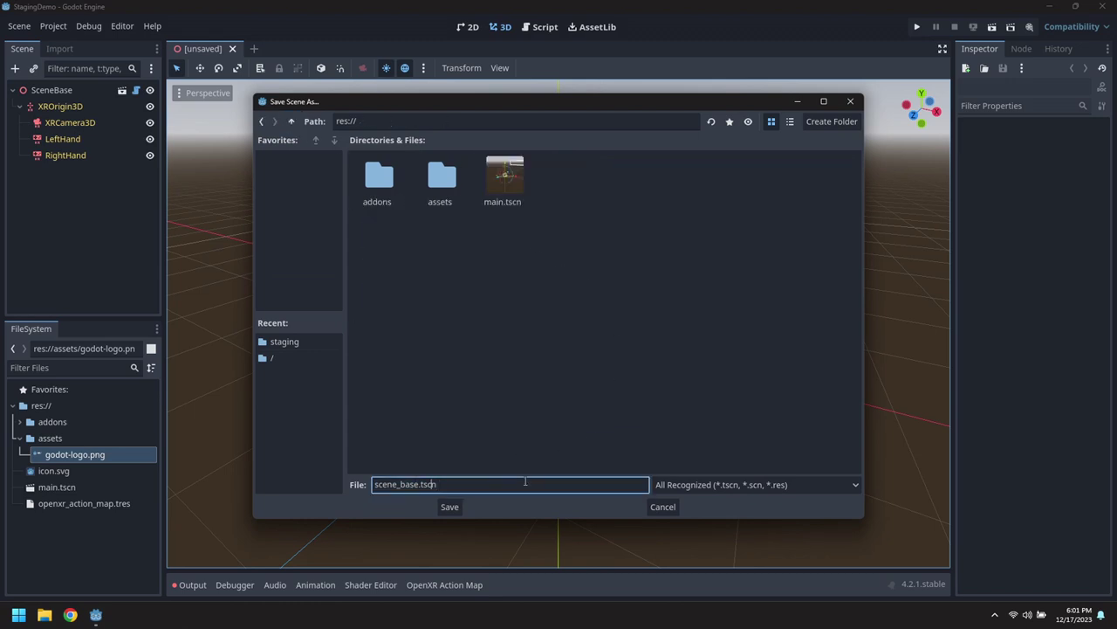
key(Left)
key(shift+Home)
text(zone)
key(Return)
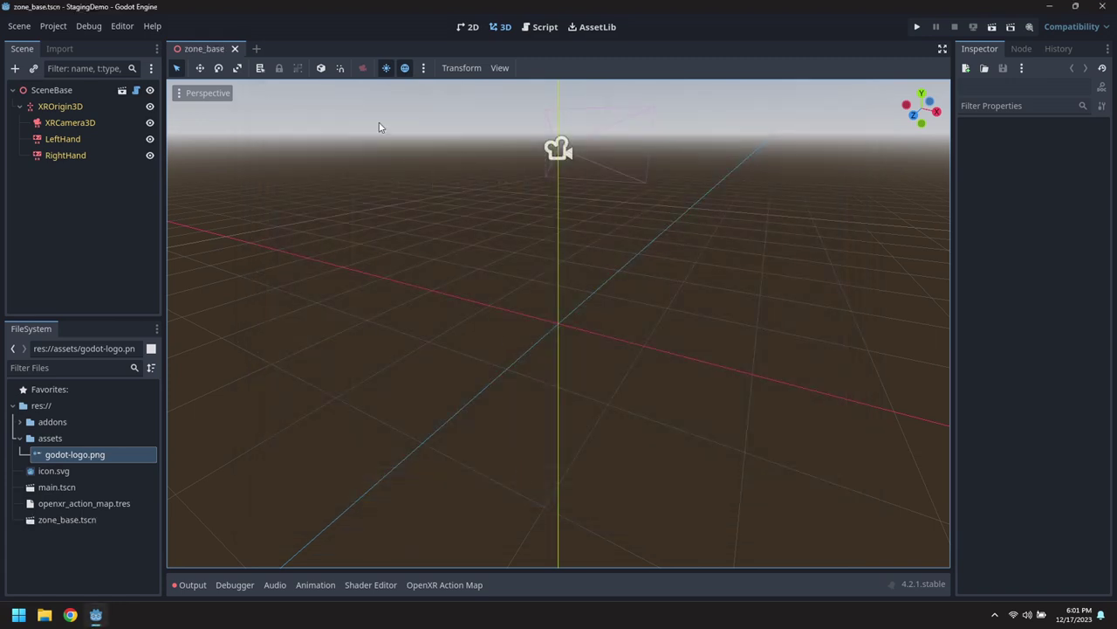
Rename the root node to ZoneBase and save the scene.
double_click(53, 89)
text(Zon)
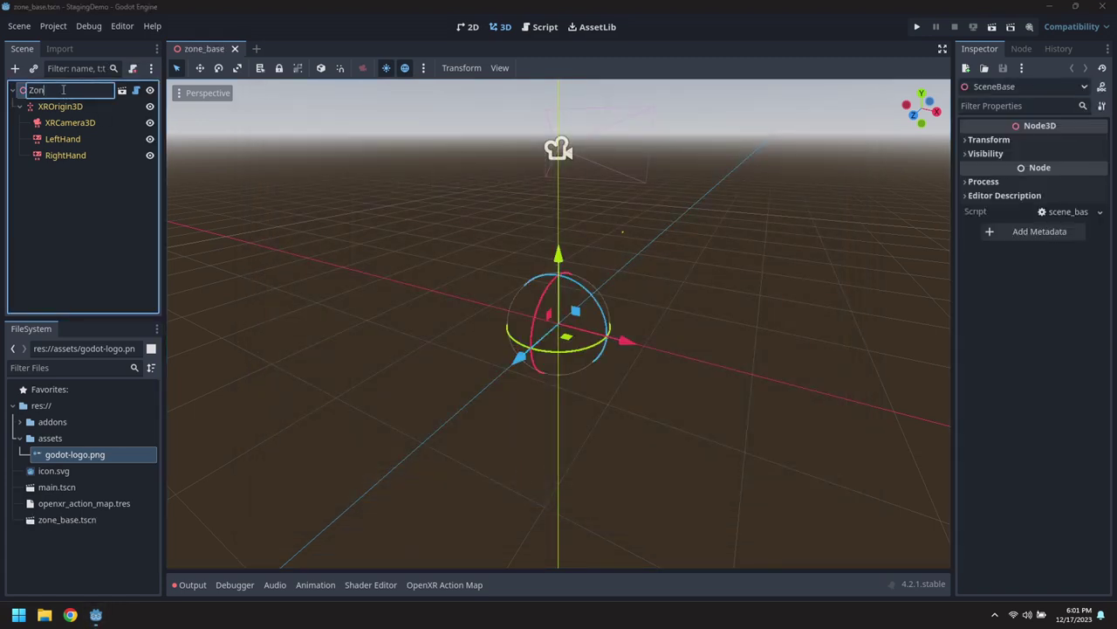
text(eBase)
key(Return)
key(ctrl+s)
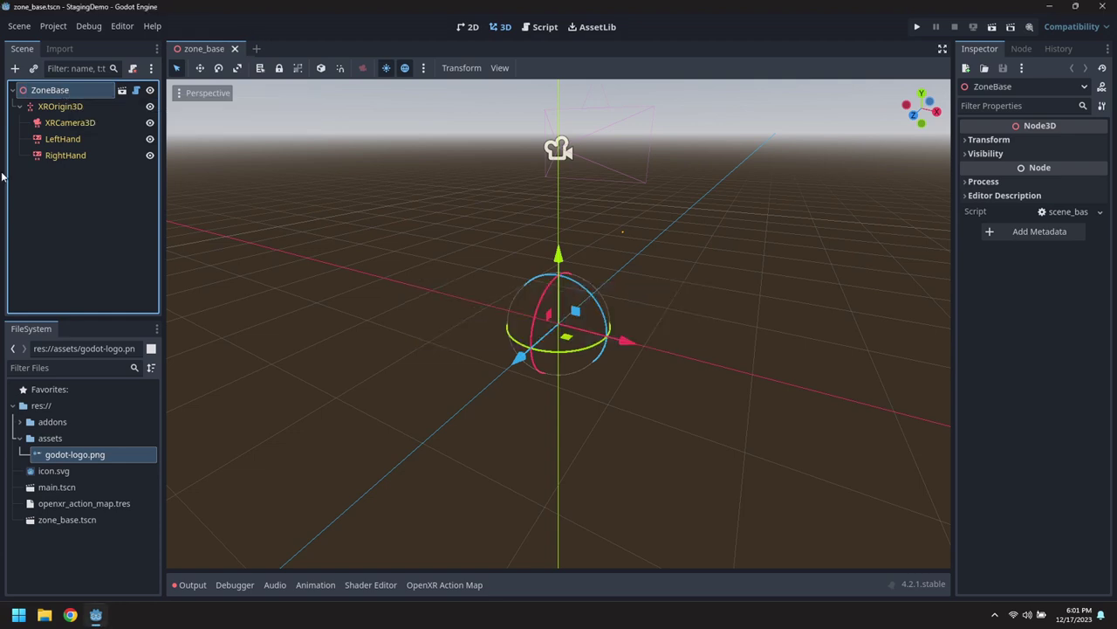
Attach the low-poly left_hand_low.tscn from the XR Tools hands folder to LeftHand.
click(20, 422)
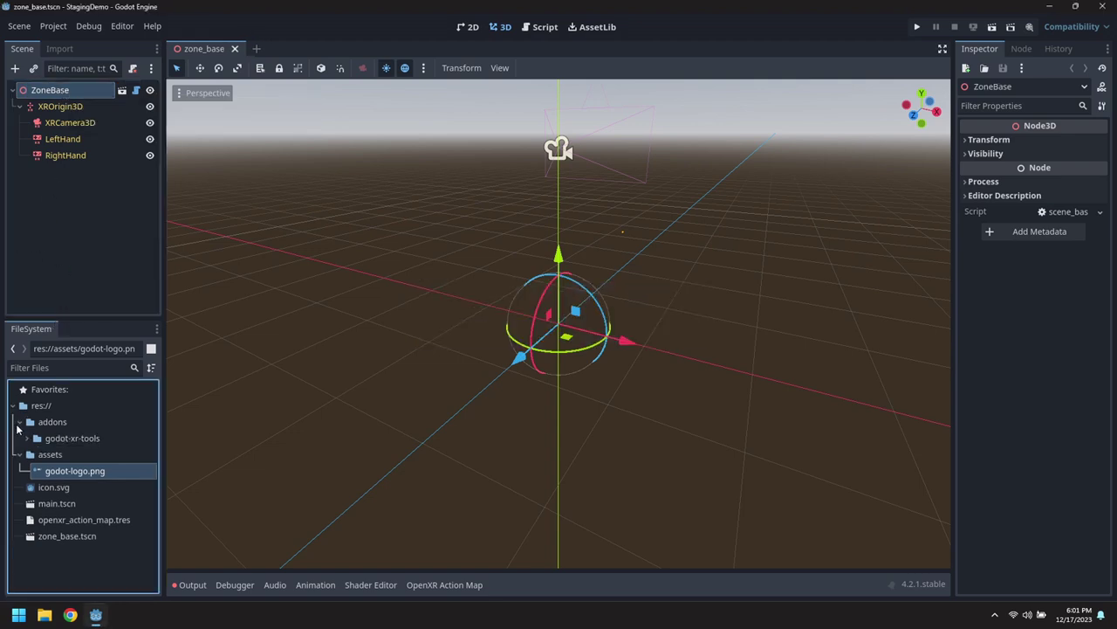
click(28, 440)
scroll(46, 510, down, 3)
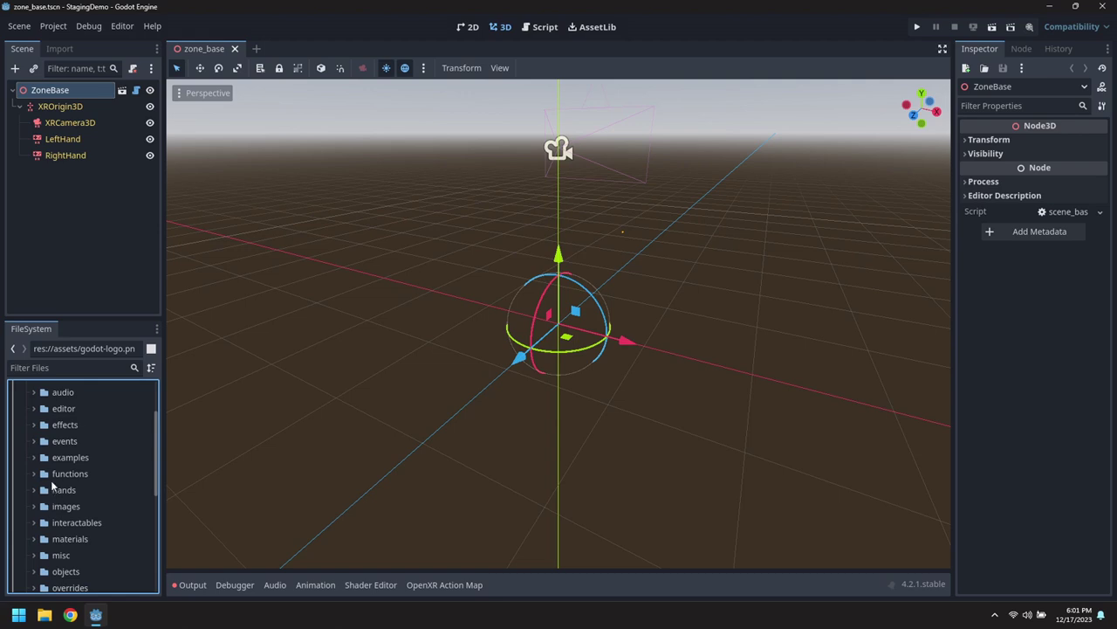
click(34, 490)
scroll(83, 512, down, 3)
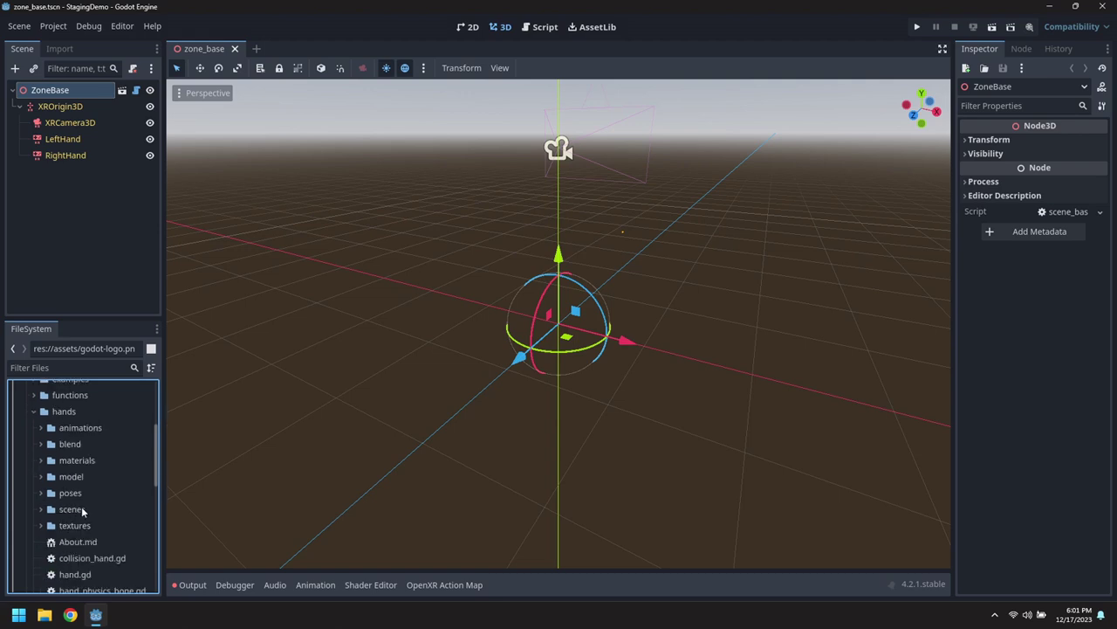
click(39, 510)
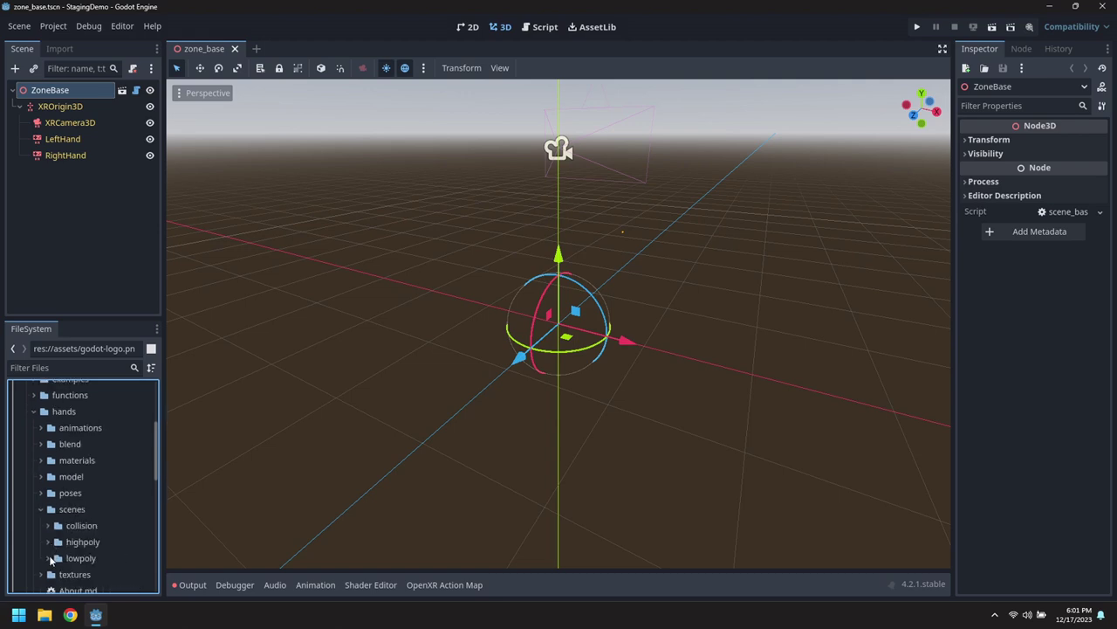
click(48, 559)
scroll(137, 519, down, 5)
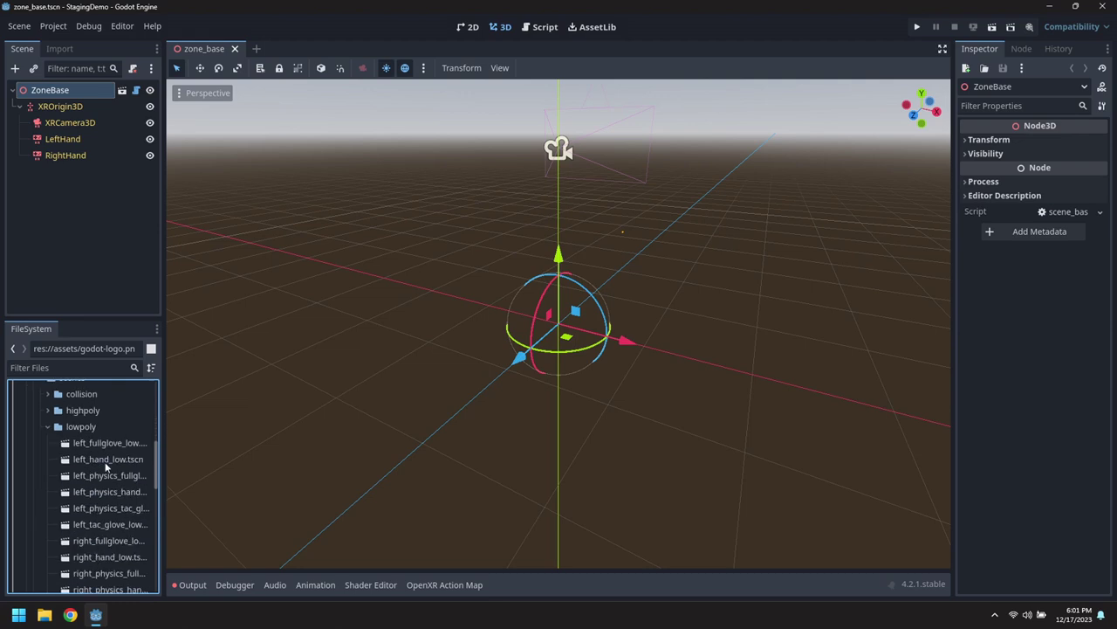
drag(106, 467, 57, 135)
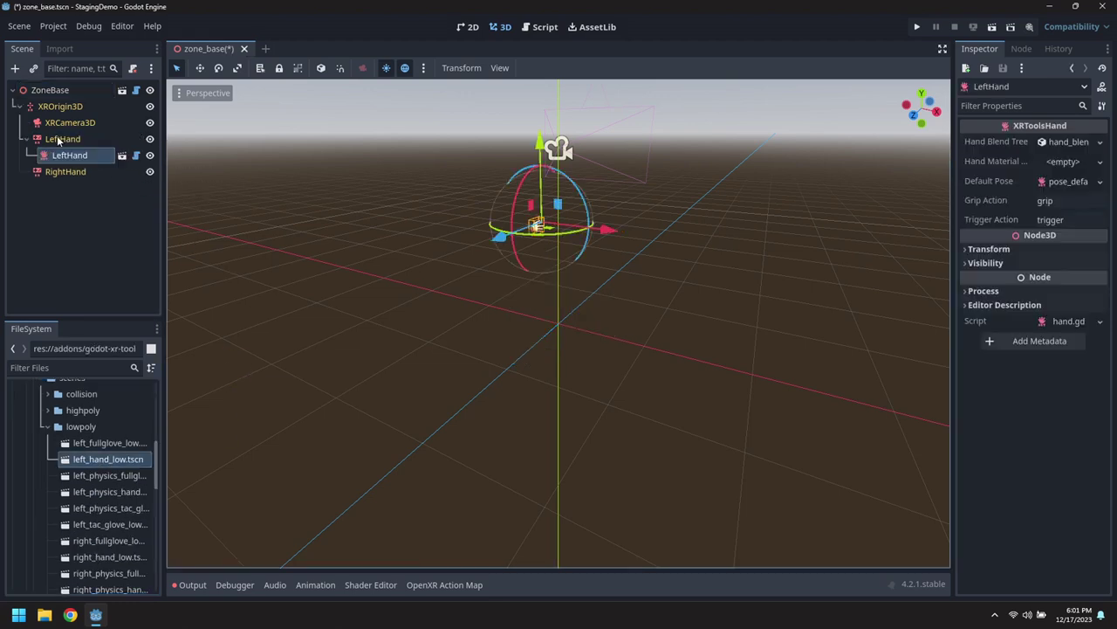
scroll(427, 234, up, 8)
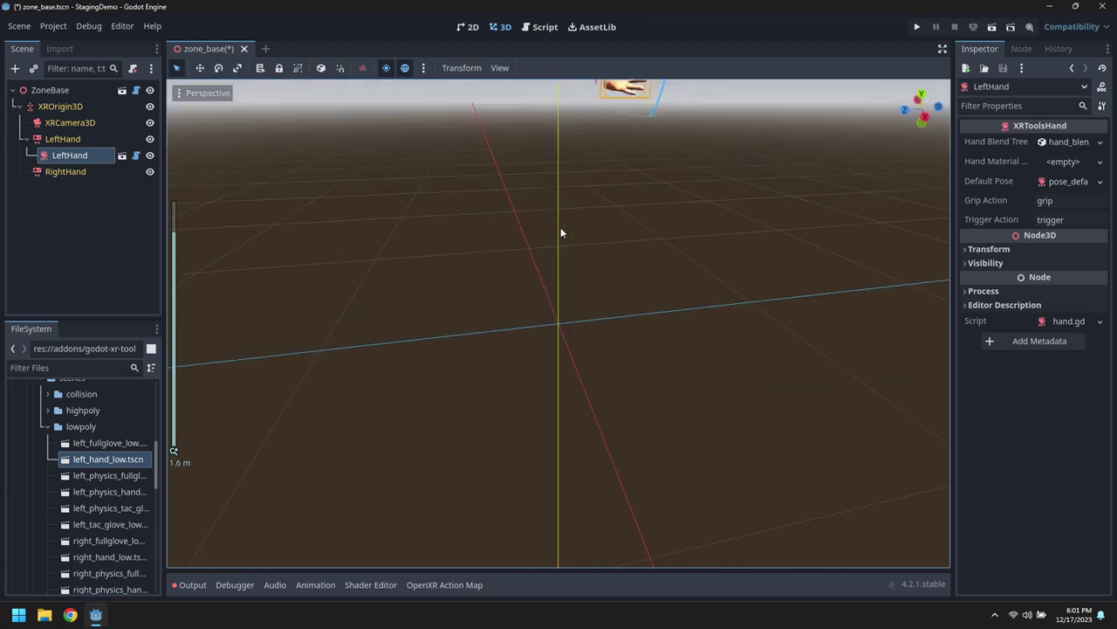
key(f)
scroll(556, 442, down, 6)
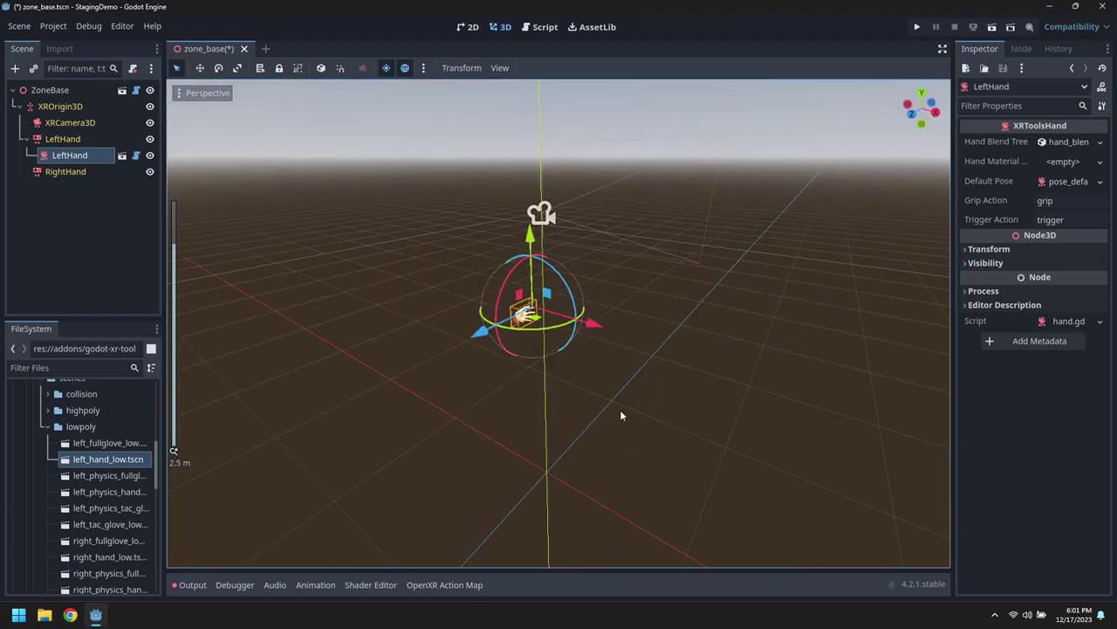
Attach right_hand_low.tscn to RightHand, undoing a misplaced RightHand2 drop.
drag(109, 559, 63, 172)
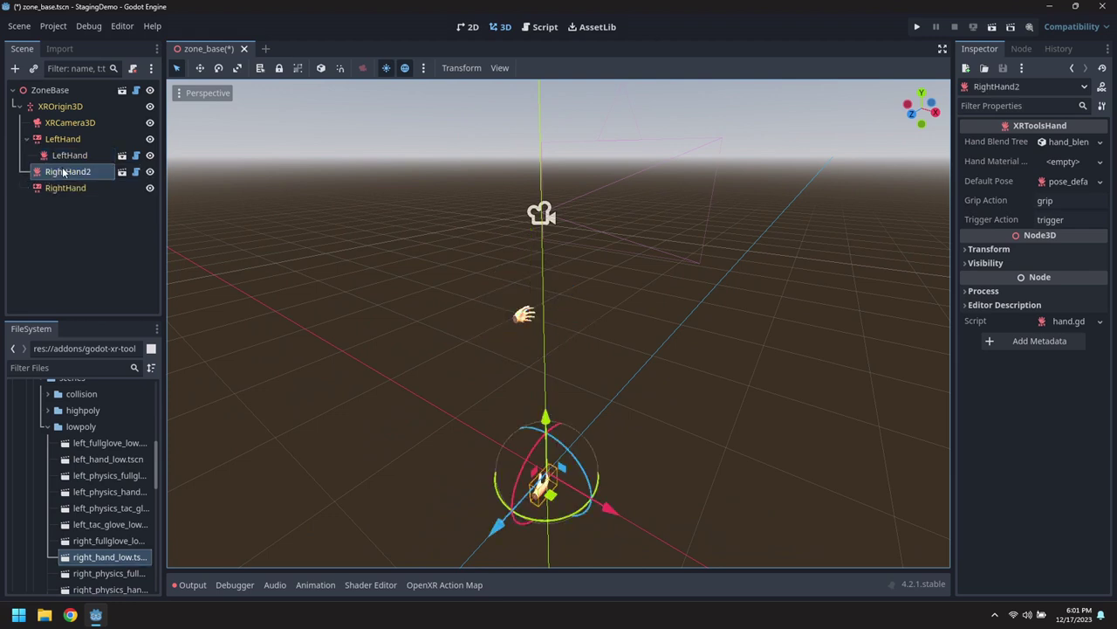
key(ctrl+z)
drag(96, 557, 63, 173)
middle_drag(489, 402, 437, 406)
scroll(79, 476, up, 5)
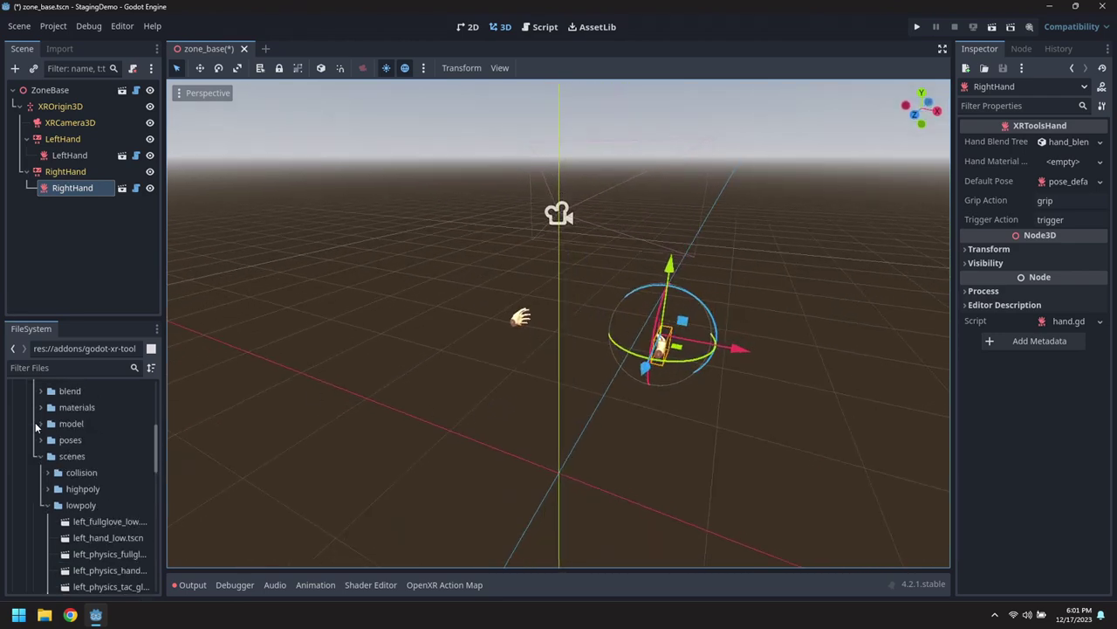
click(35, 414)
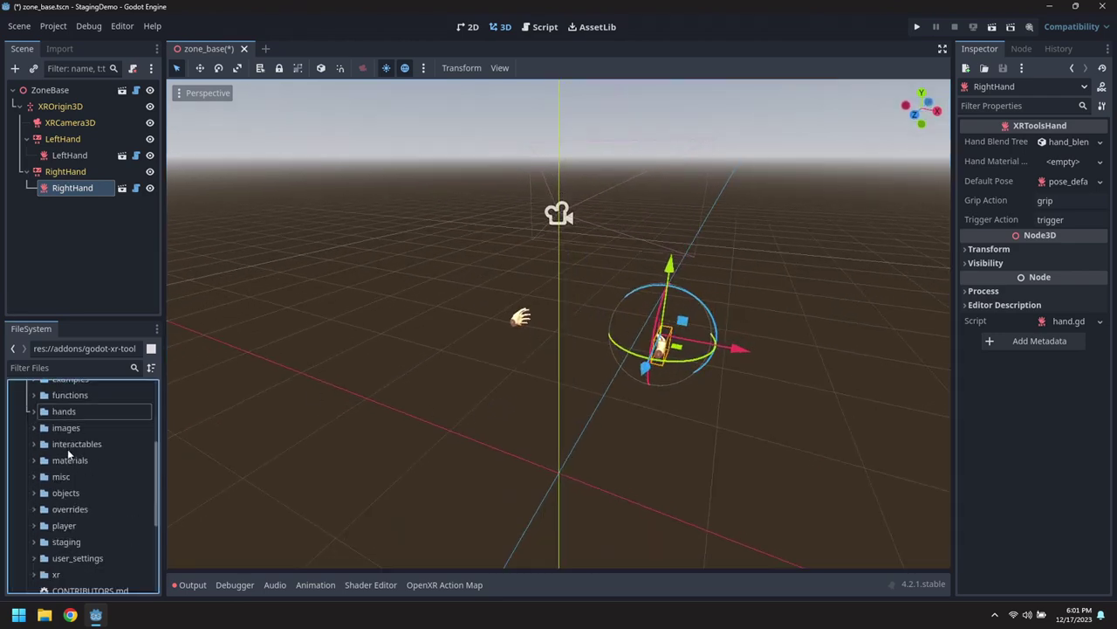
scroll(35, 437, up, 2)
click(35, 448)
scroll(113, 489, down, 6)
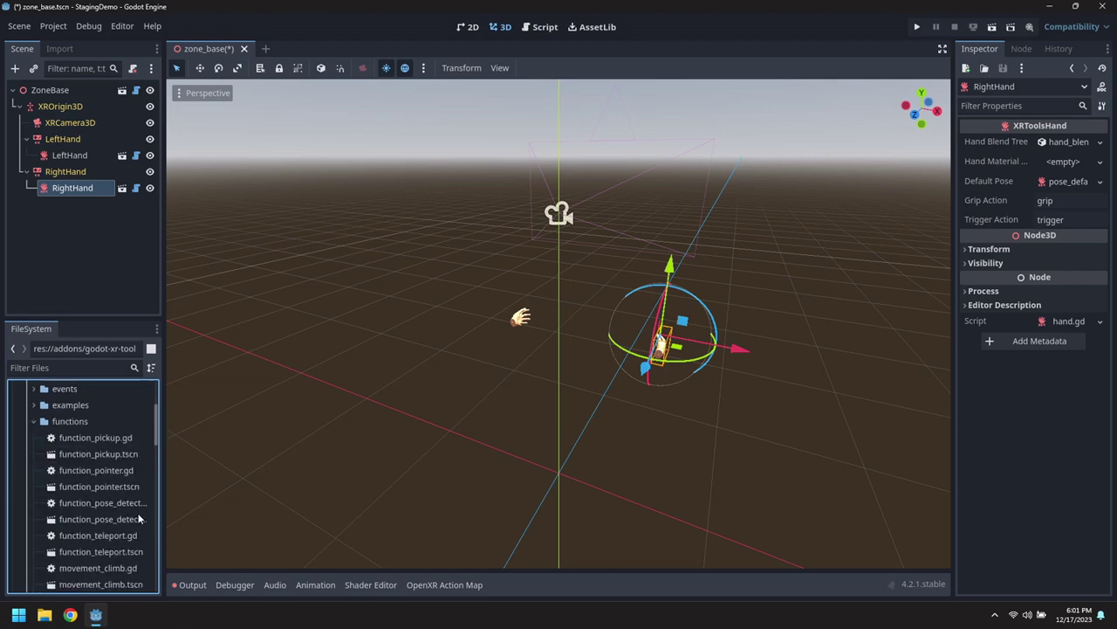
Add a strafing MovementDirect to LeftHand and a MovementDirect to RightHand.
drag(121, 519, 62, 138)
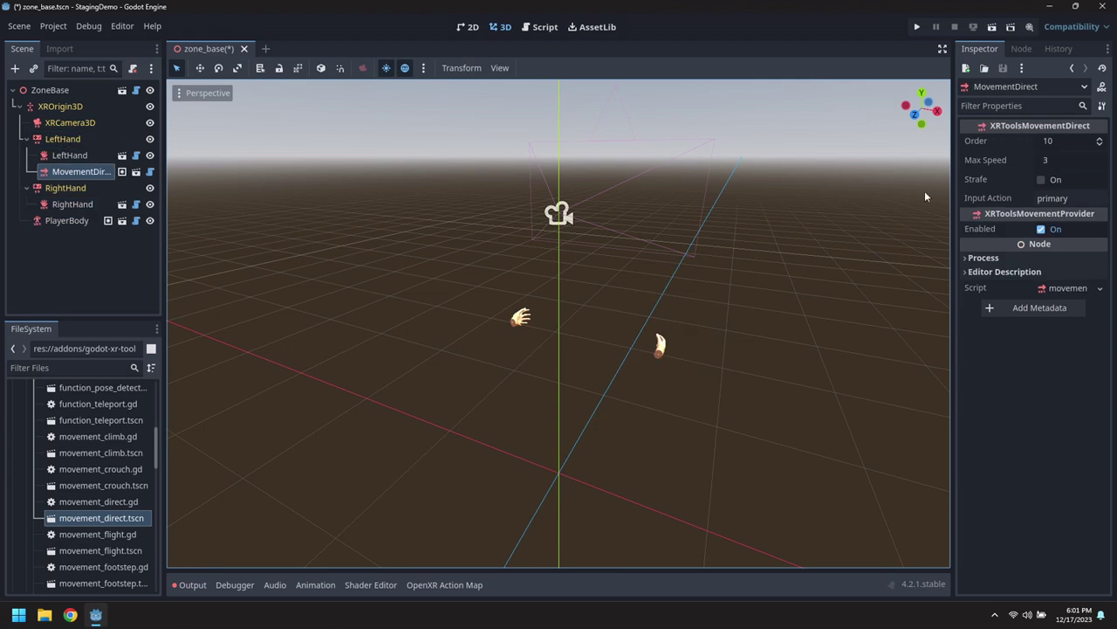
click(1040, 180)
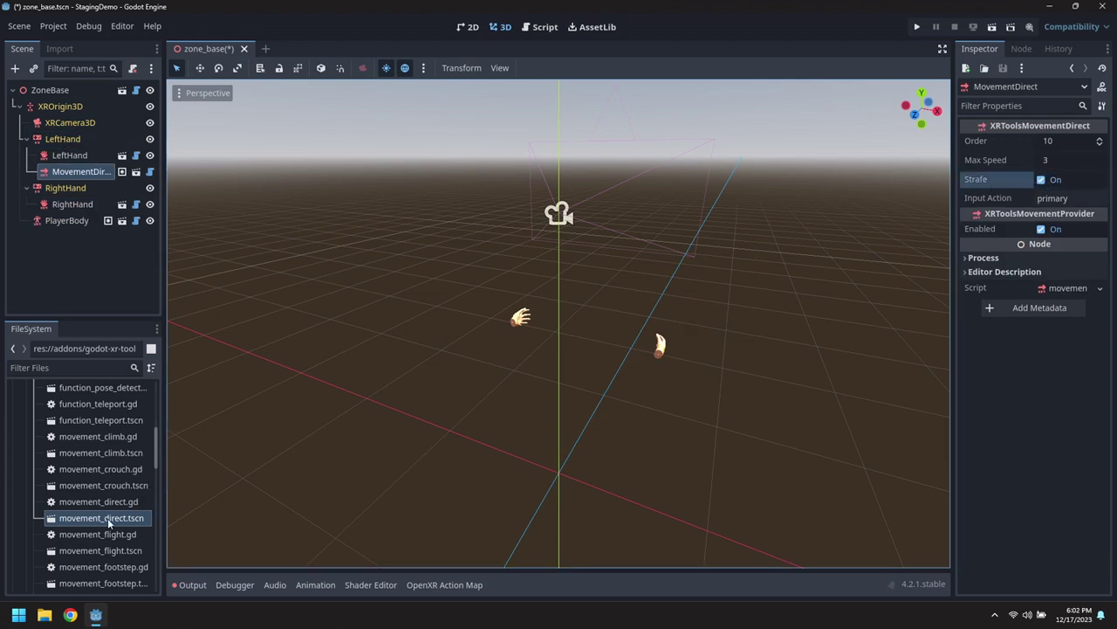
drag(107, 517, 72, 197)
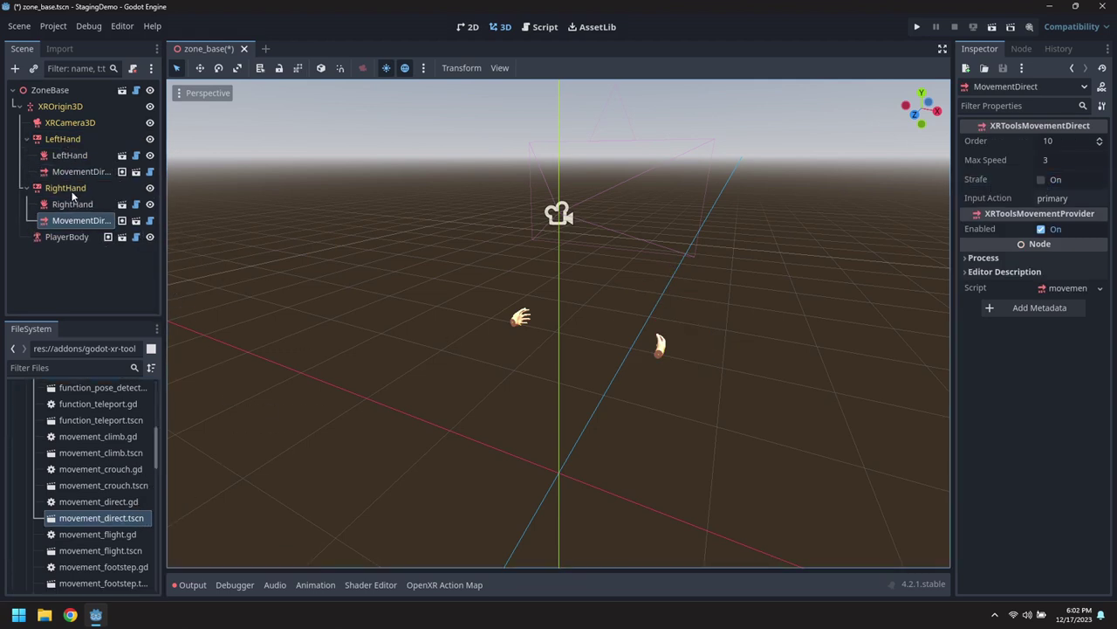
scroll(83, 536, down, 3)
scroll(92, 536, down, 1)
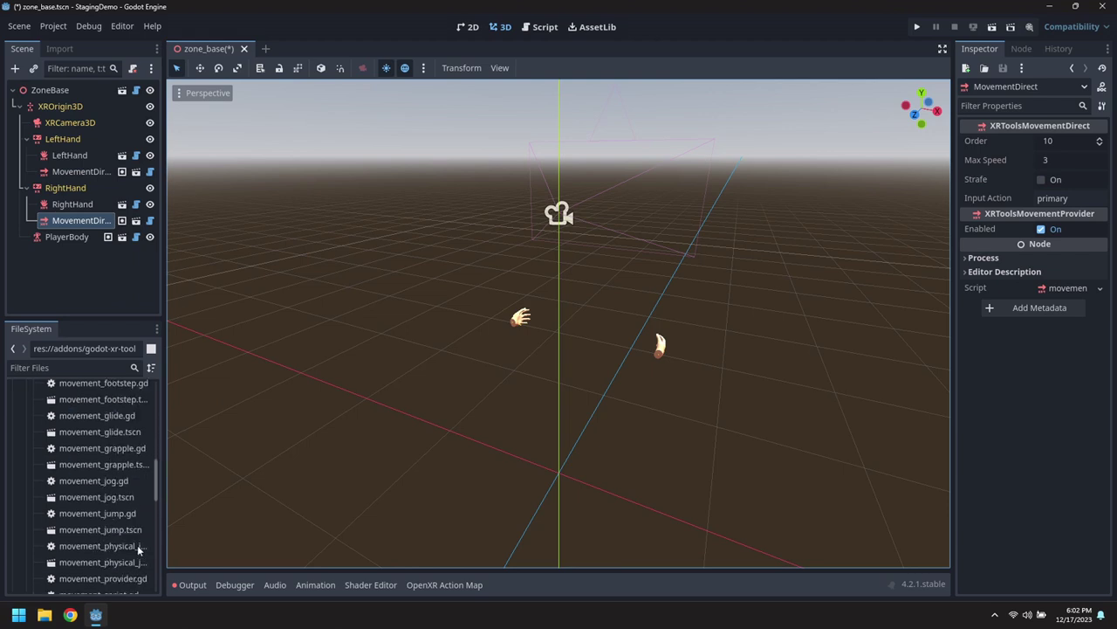
scroll(90, 552, down, 2)
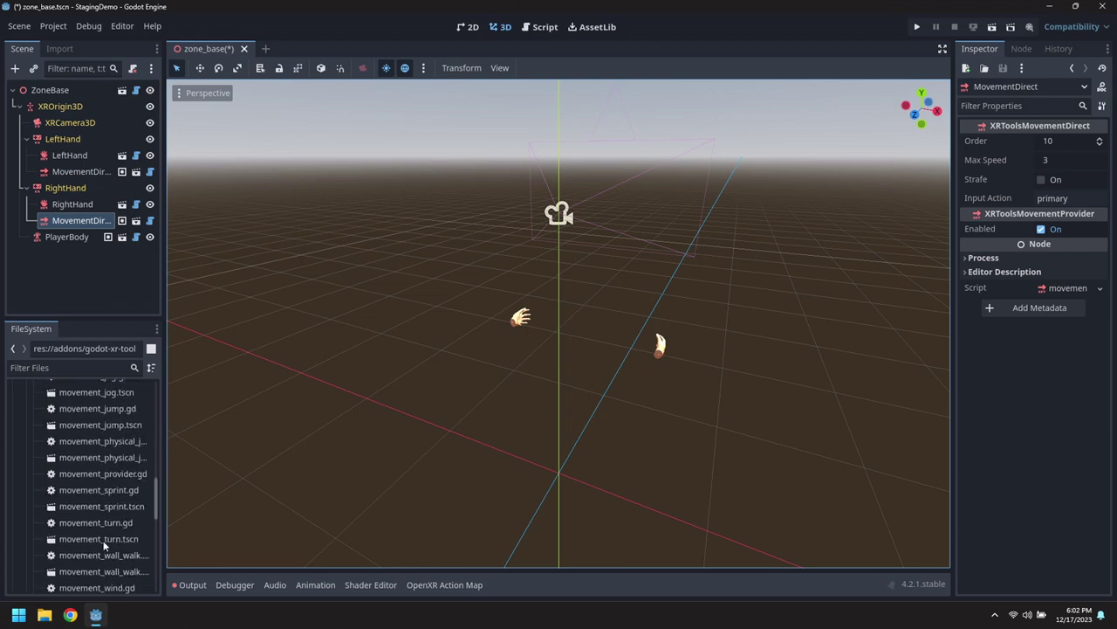
Add MovementTurn and MovementJump to the RightHand controller.
drag(103, 545, 68, 190)
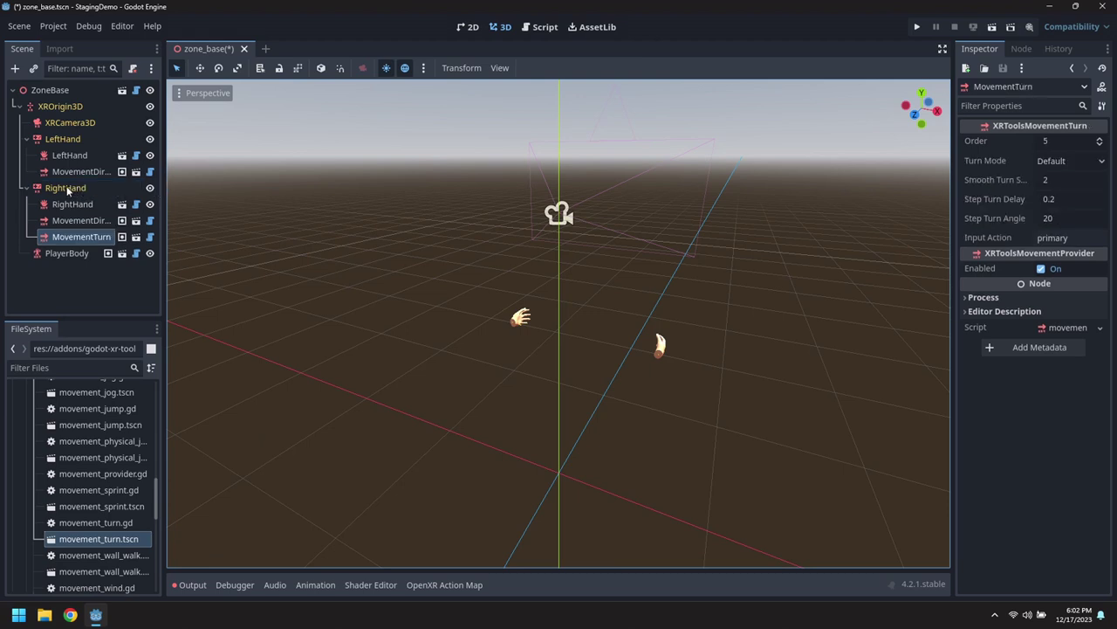
scroll(113, 509, up, 4)
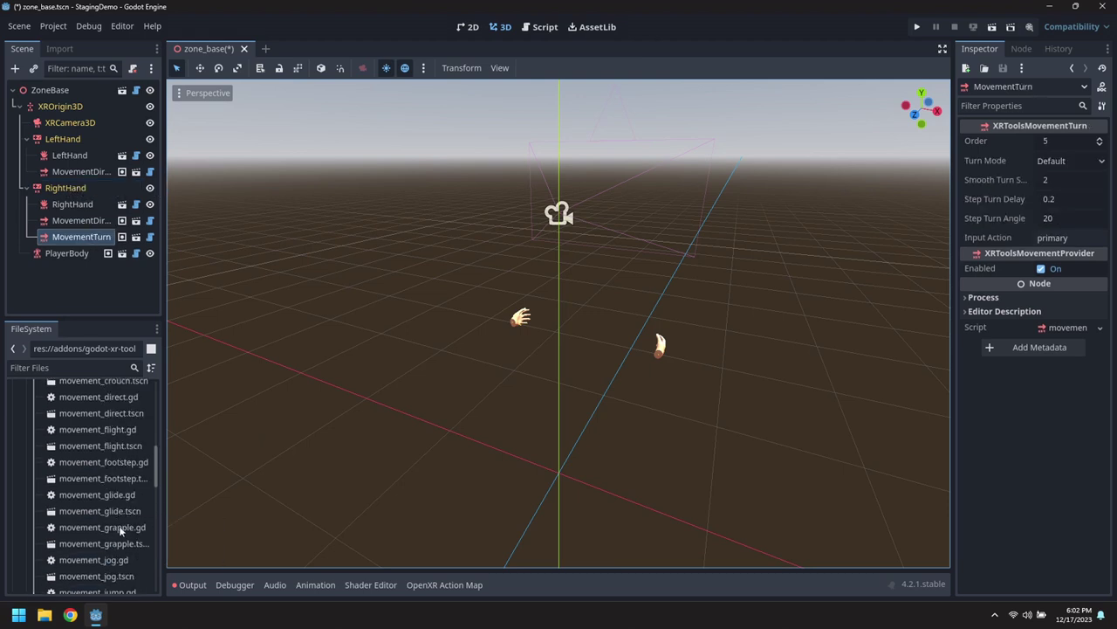
scroll(130, 539, down, 1)
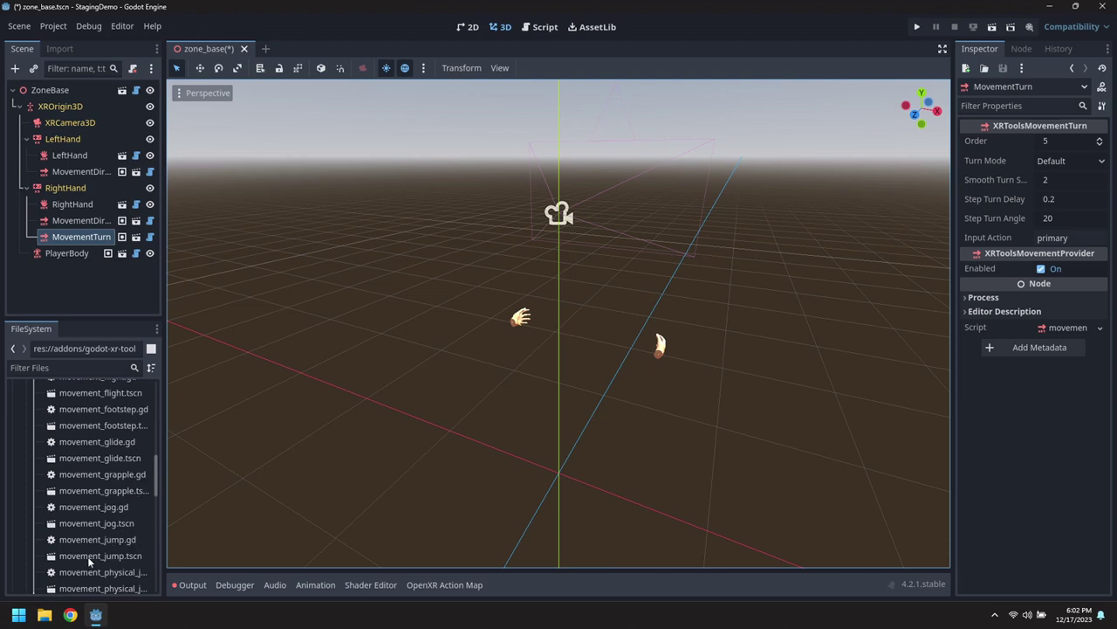
drag(87, 557, 72, 196)
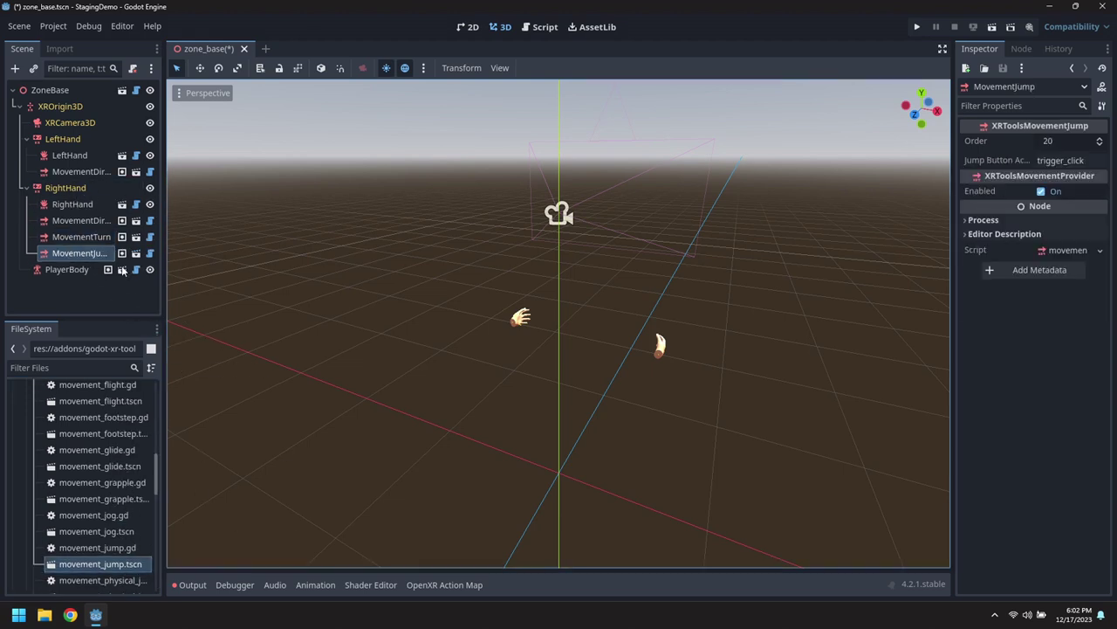
drag(163, 150, 220, 154)
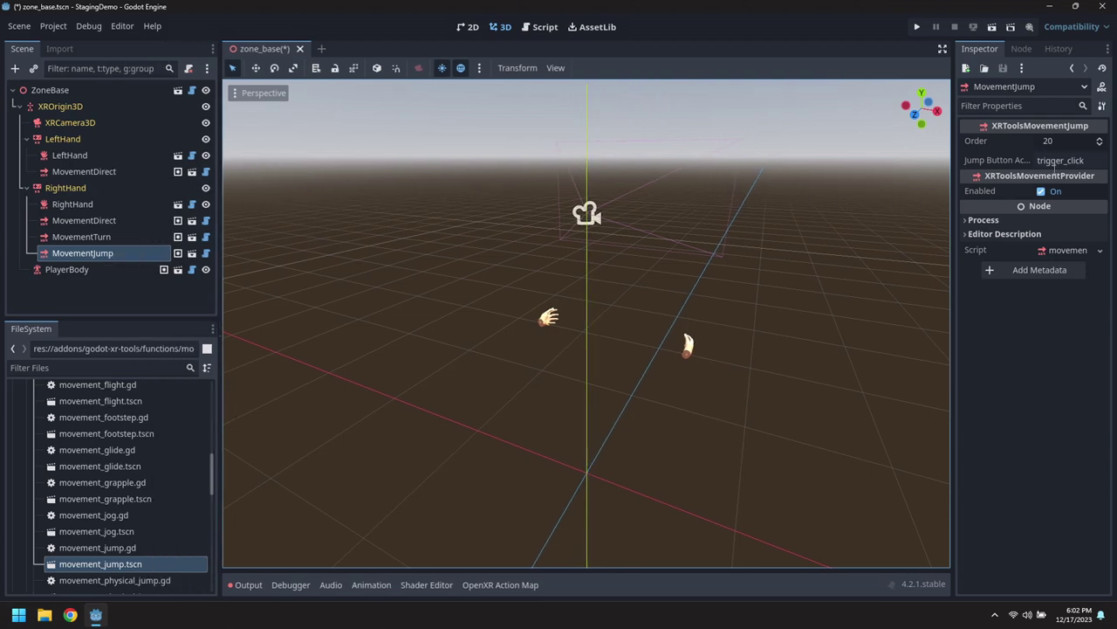
Set MovementJump's jump button to ax_button, copied from the OpenXR action map.
click(493, 584)
scroll(280, 511, down, 10)
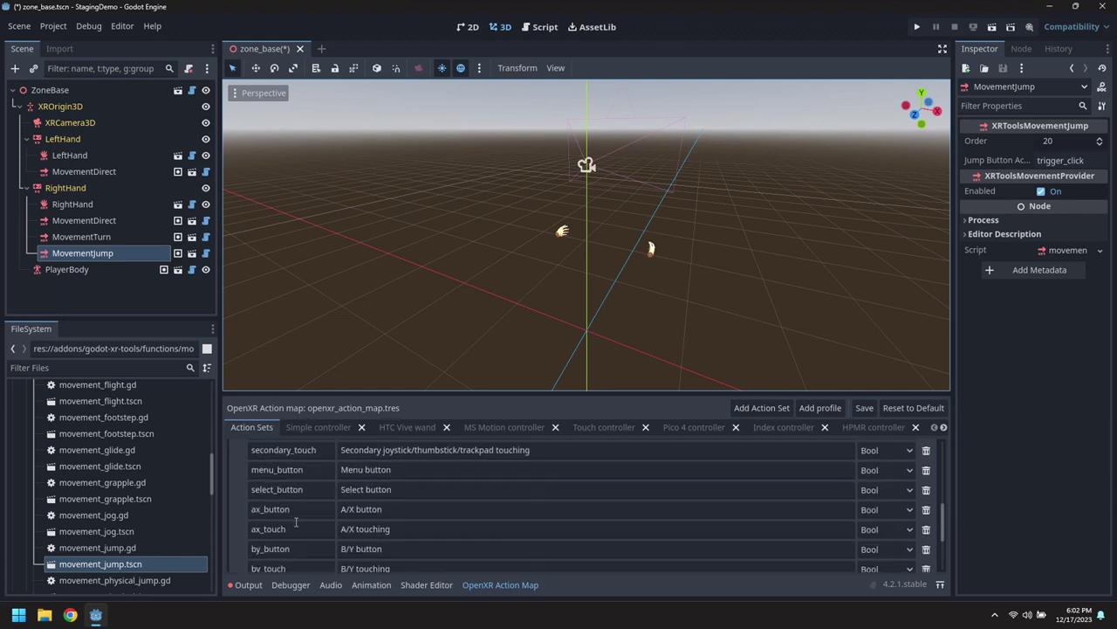
double_click(302, 513)
key(ctrl+c)
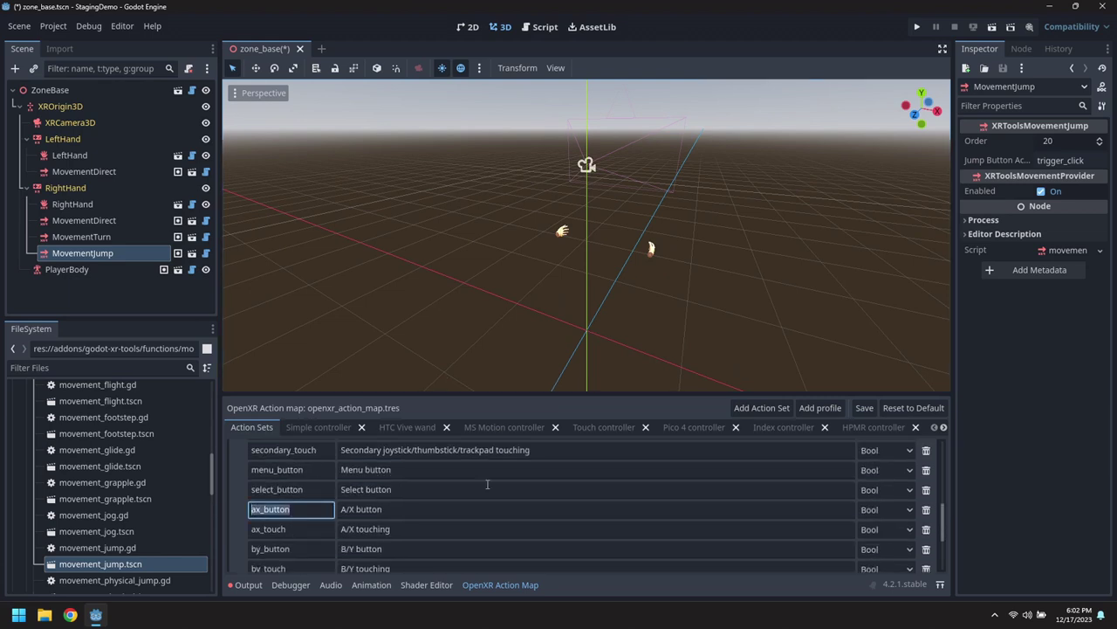
click(1082, 160)
key(ctrl+a)
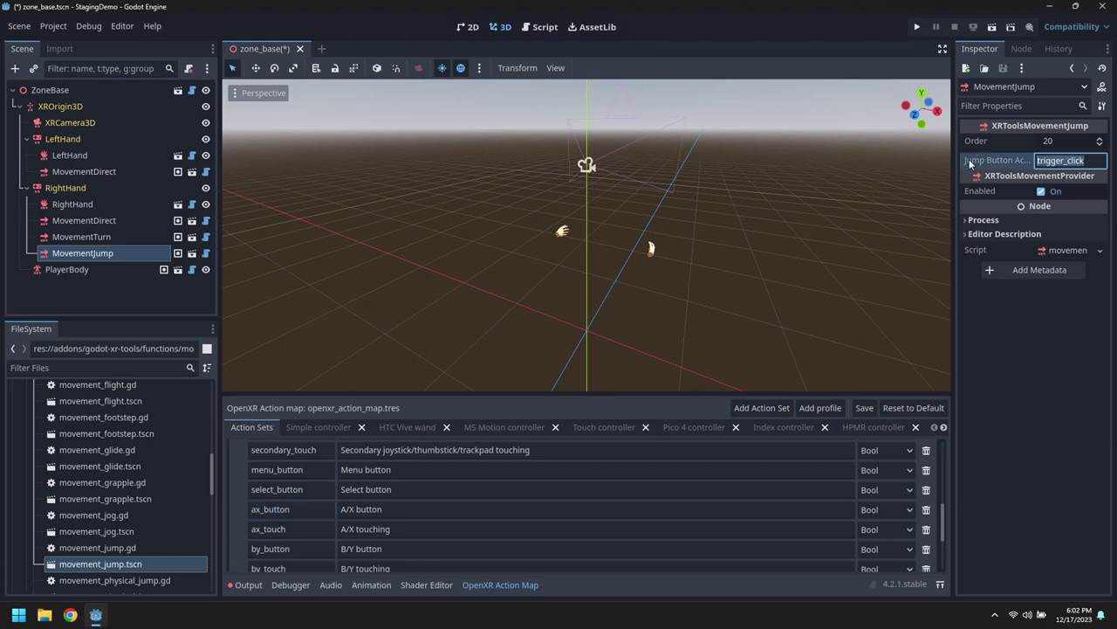
key(ctrl+v)
click(108, 514)
Add a MovementCrouch node under RightHand and set its crouch button to by_button.
scroll(106, 495, up, 3)
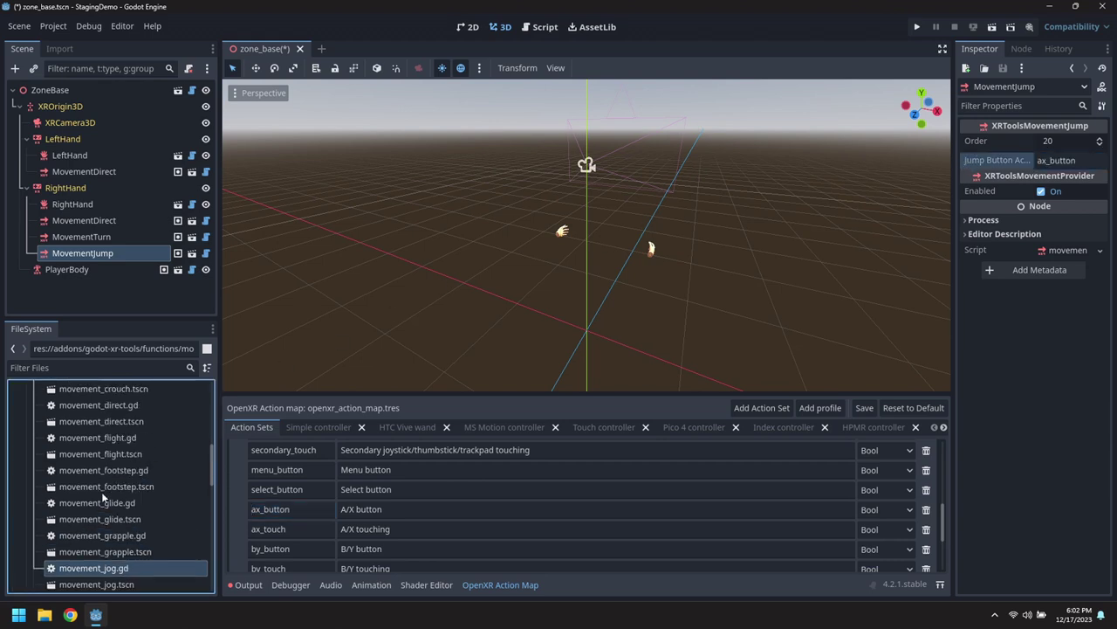
drag(103, 469, 67, 191)
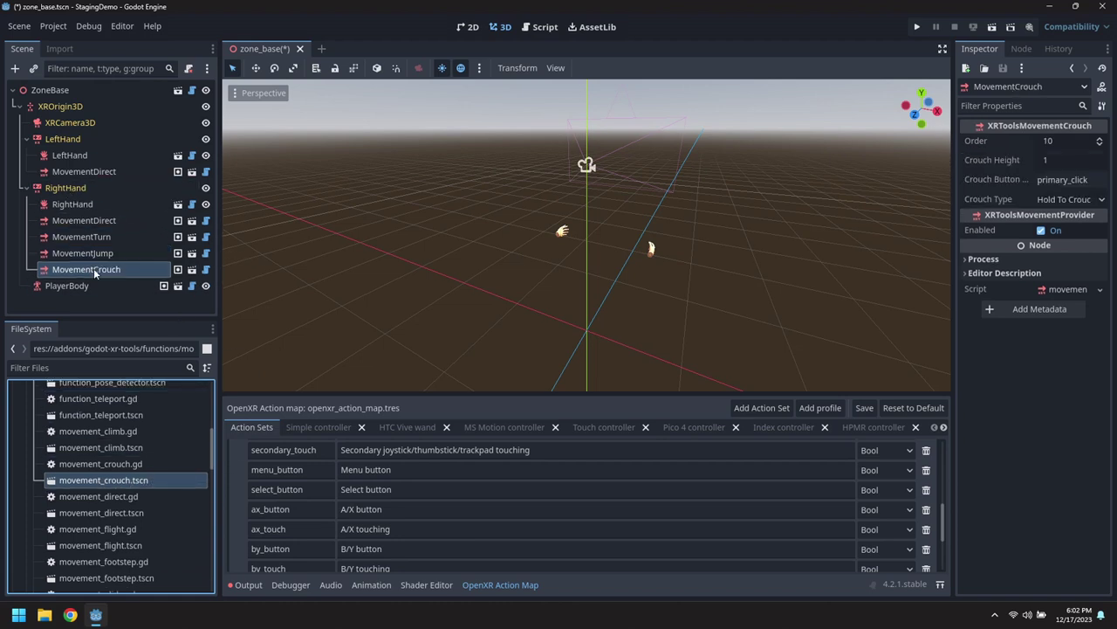
double_click(299, 550)
key(ctrl+c)
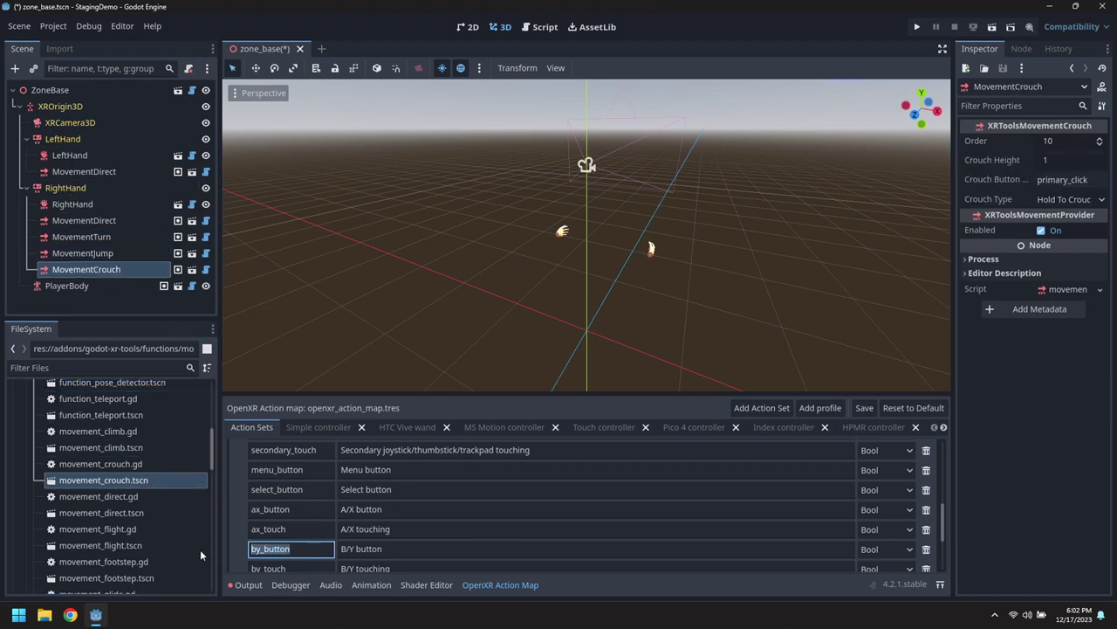
click(1077, 179)
key(ctrl+a)
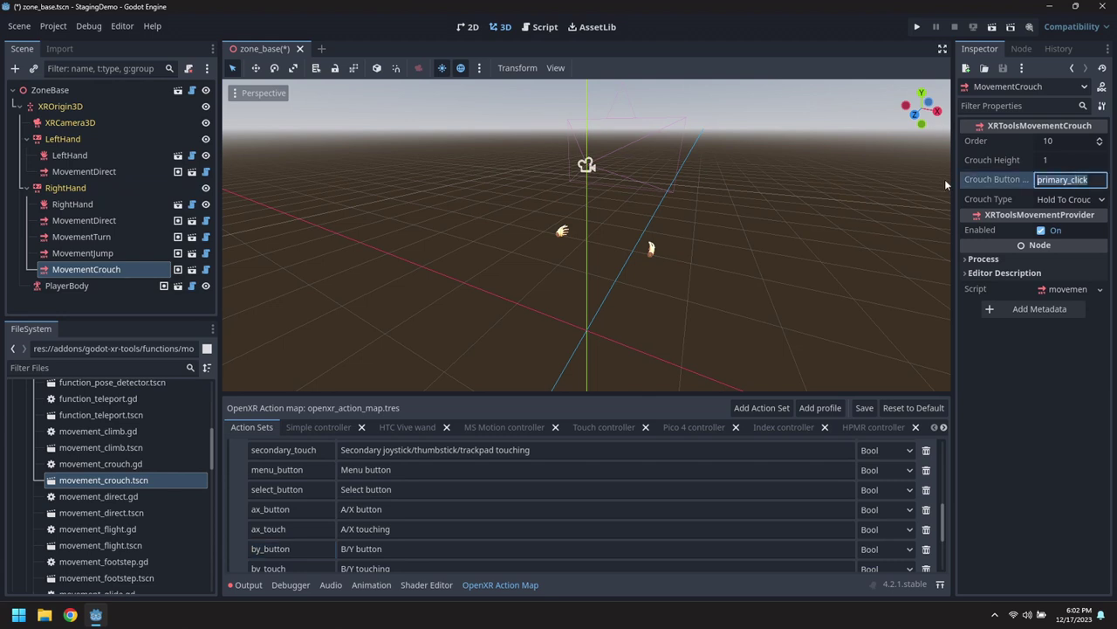
key(ctrl+v)
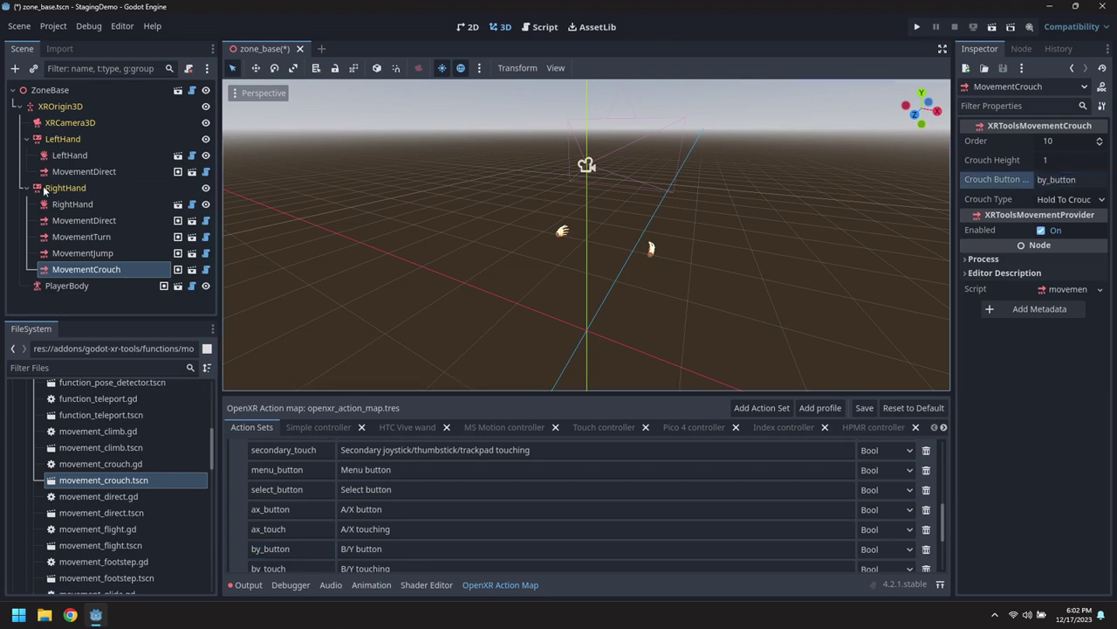
click(21, 107)
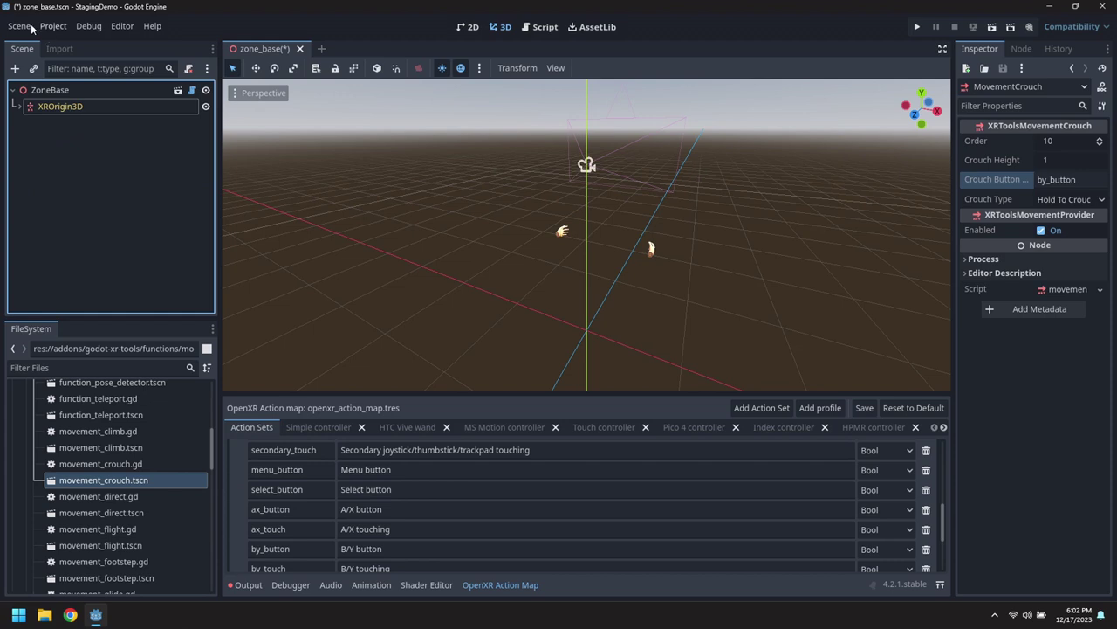
Save and close zone_base, then collapse the addons and assets folders and hide the action map.
click(30, 27)
click(35, 133)
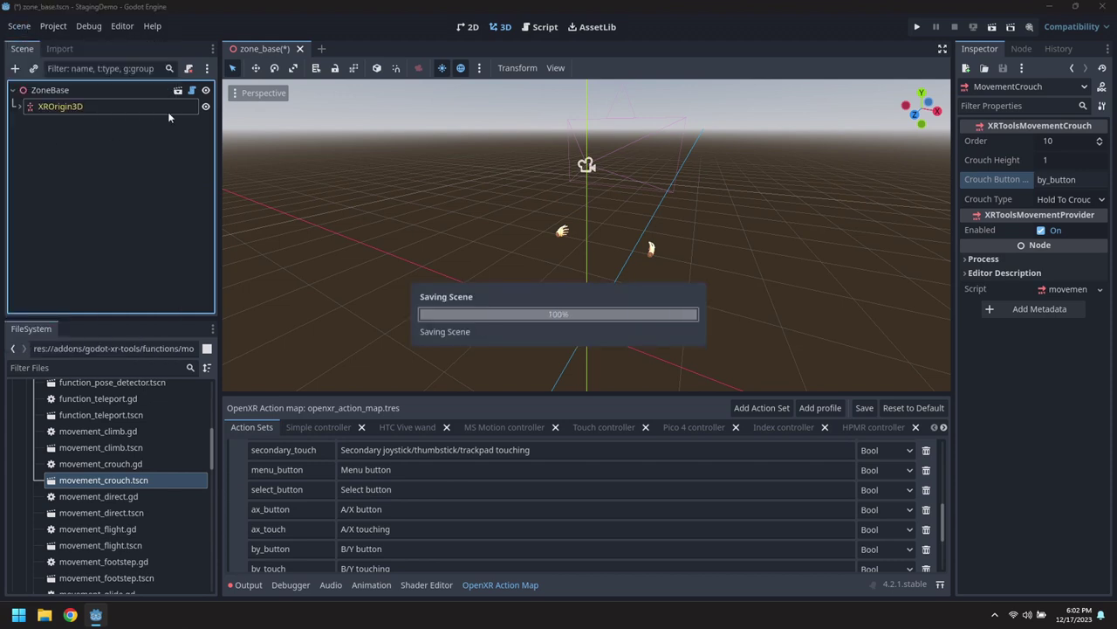
click(291, 49)
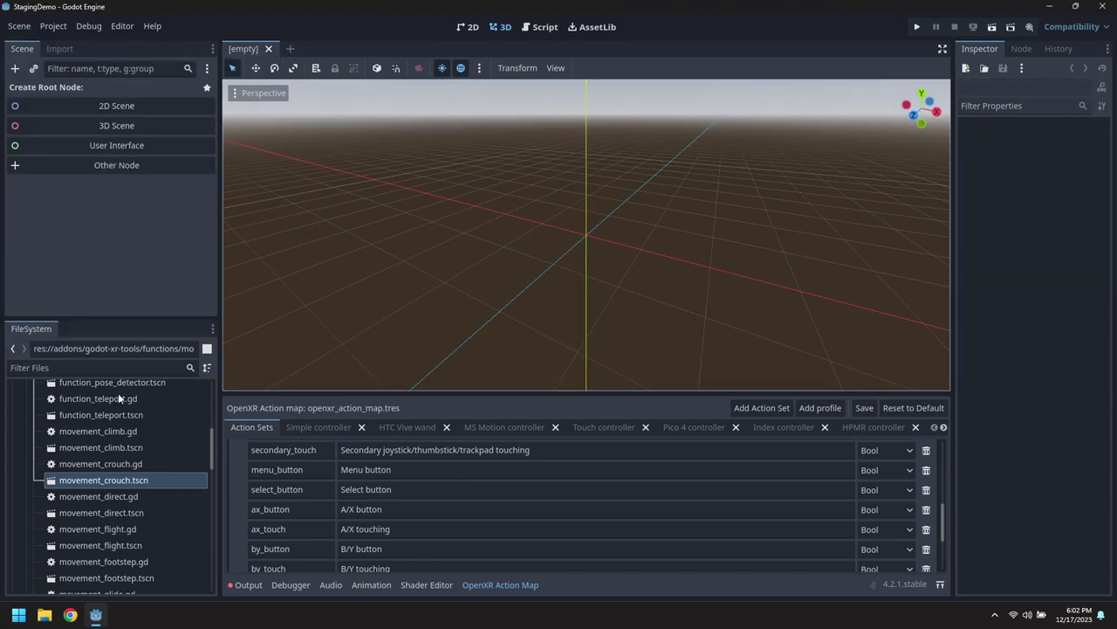
drag(215, 441, 215, 384)
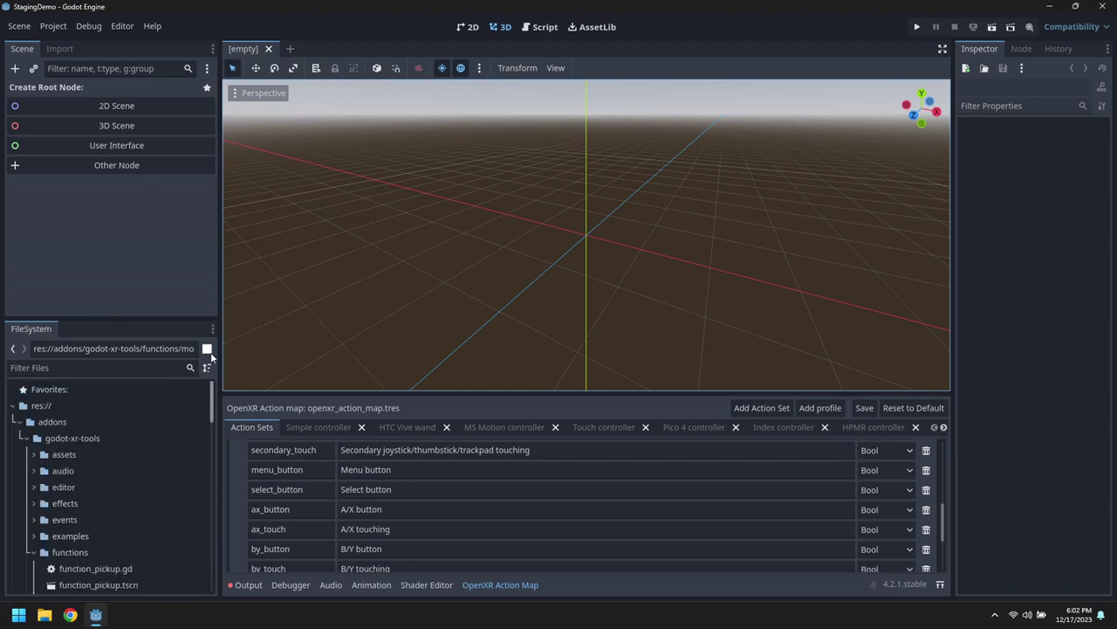
click(21, 422)
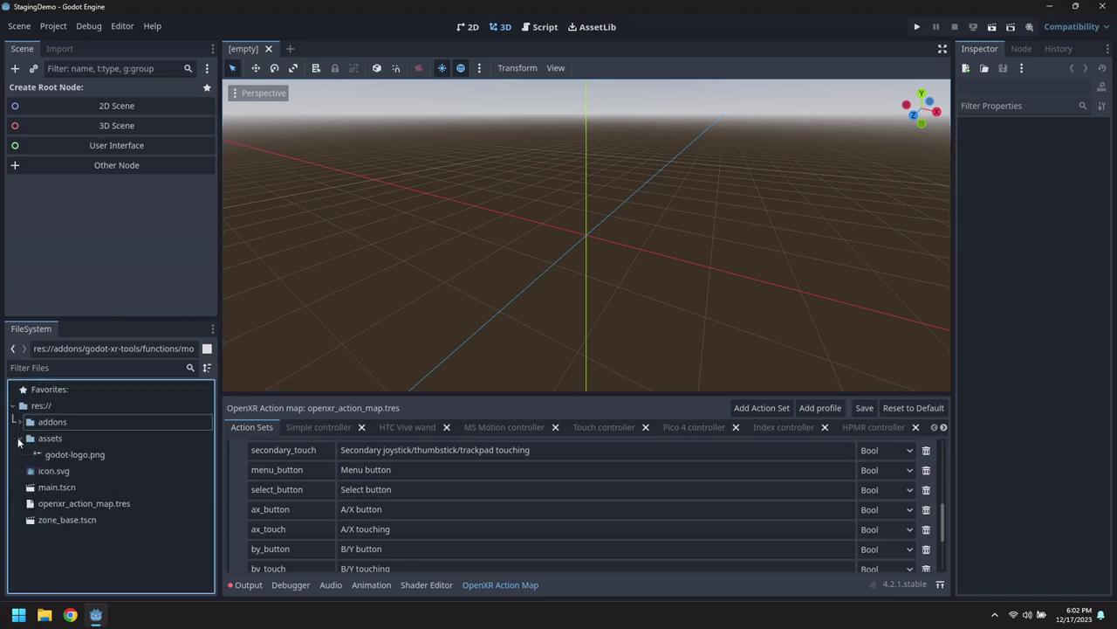
click(19, 439)
click(479, 587)
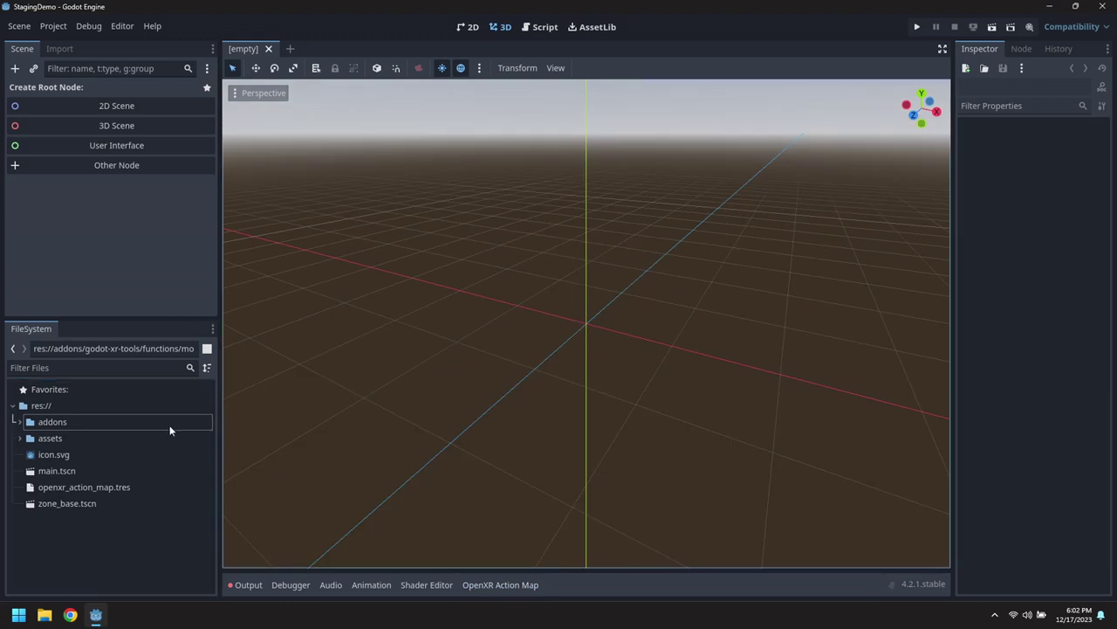
Create a new scene inherited from zone_base.tscn and rename its root to Zone1.
click(10, 27)
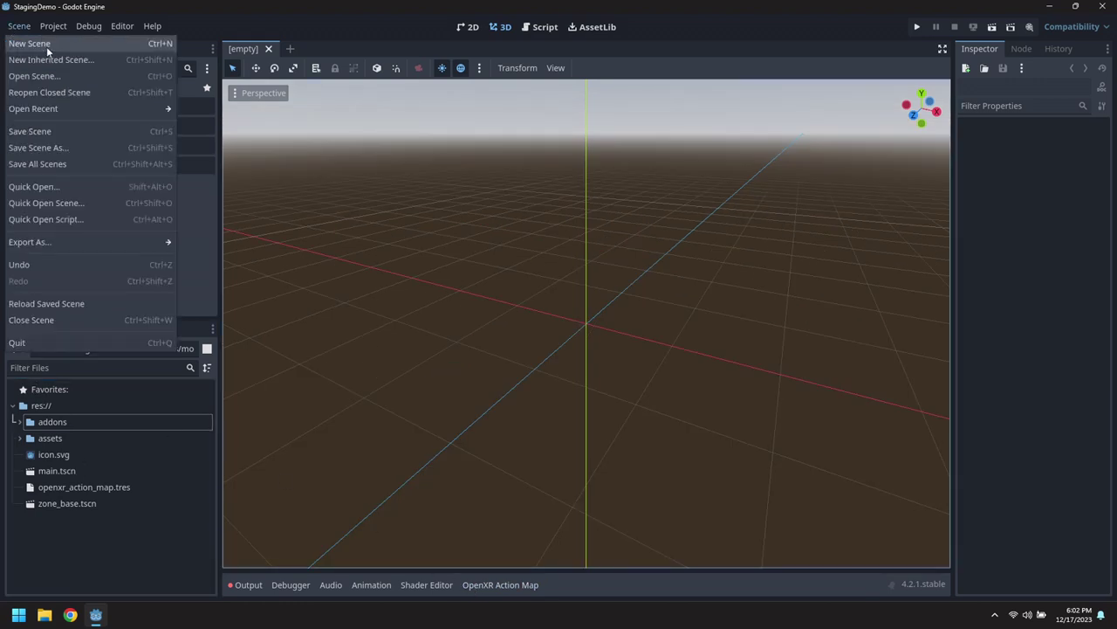
click(43, 58)
double_click(573, 171)
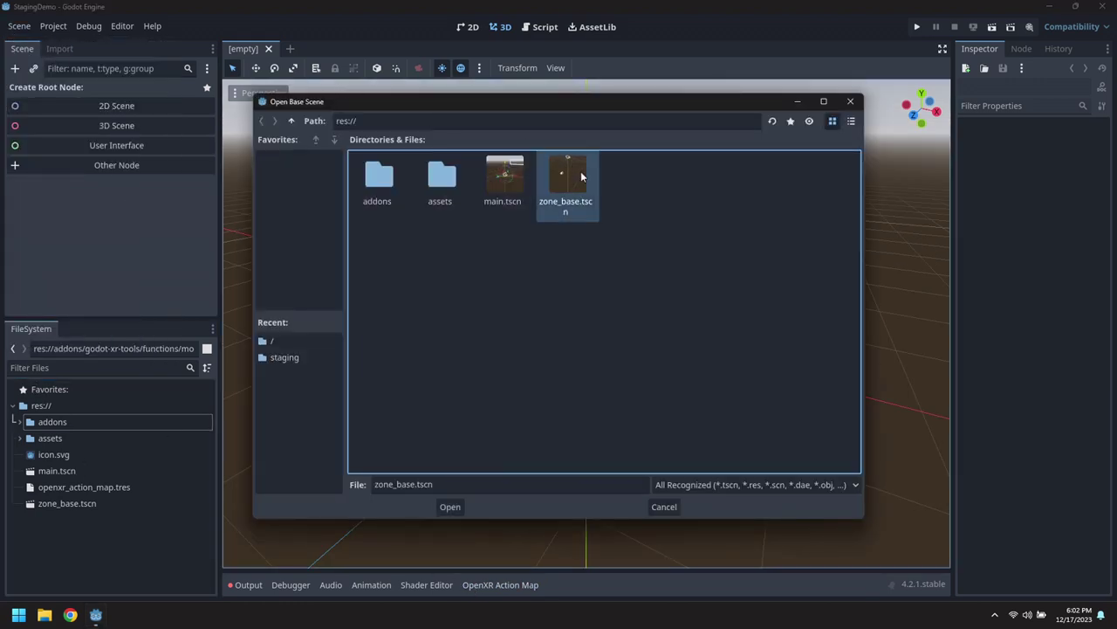
click(44, 89)
double_click(44, 90)
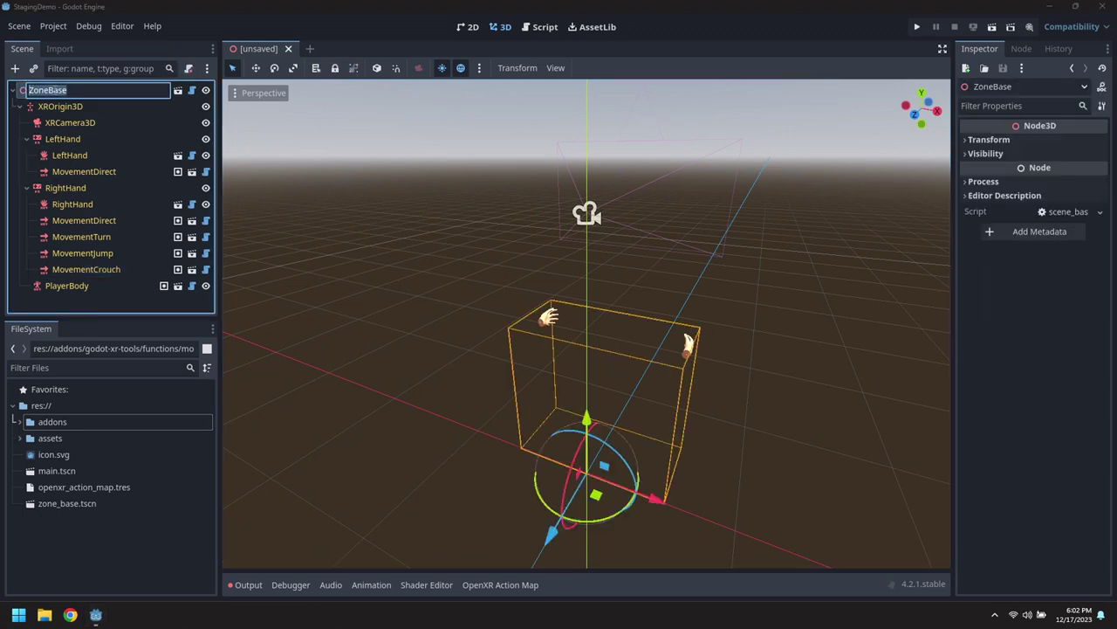
click(105, 91)
text(1)
key(Return)
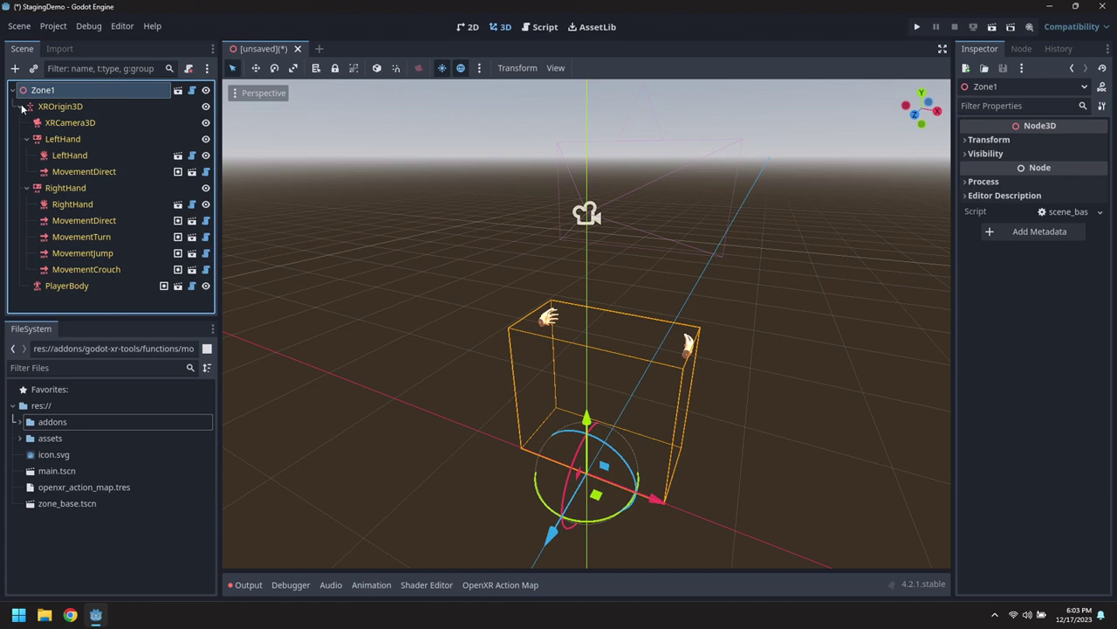
Save the new inherited scene as zone_1.tscn.
click(20, 106)
click(18, 25)
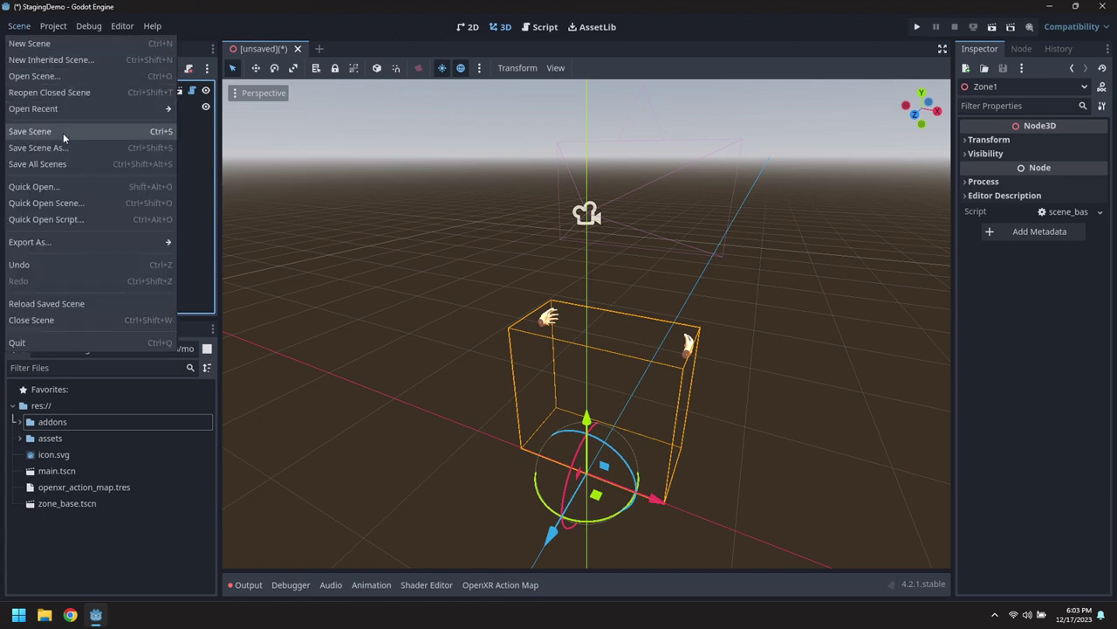
click(59, 147)
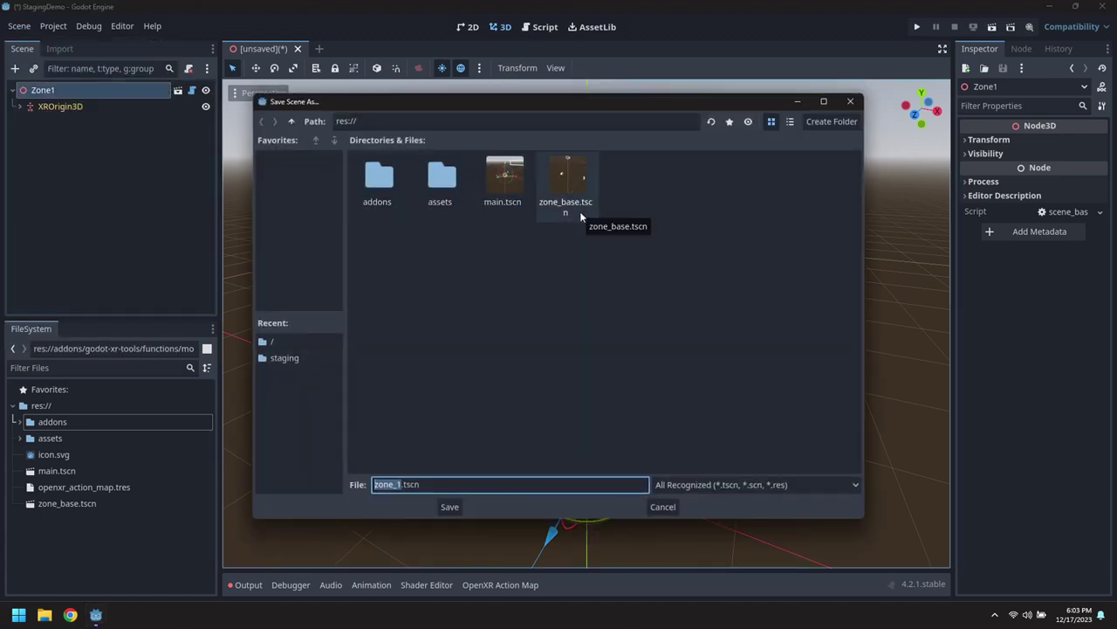
key(Return)
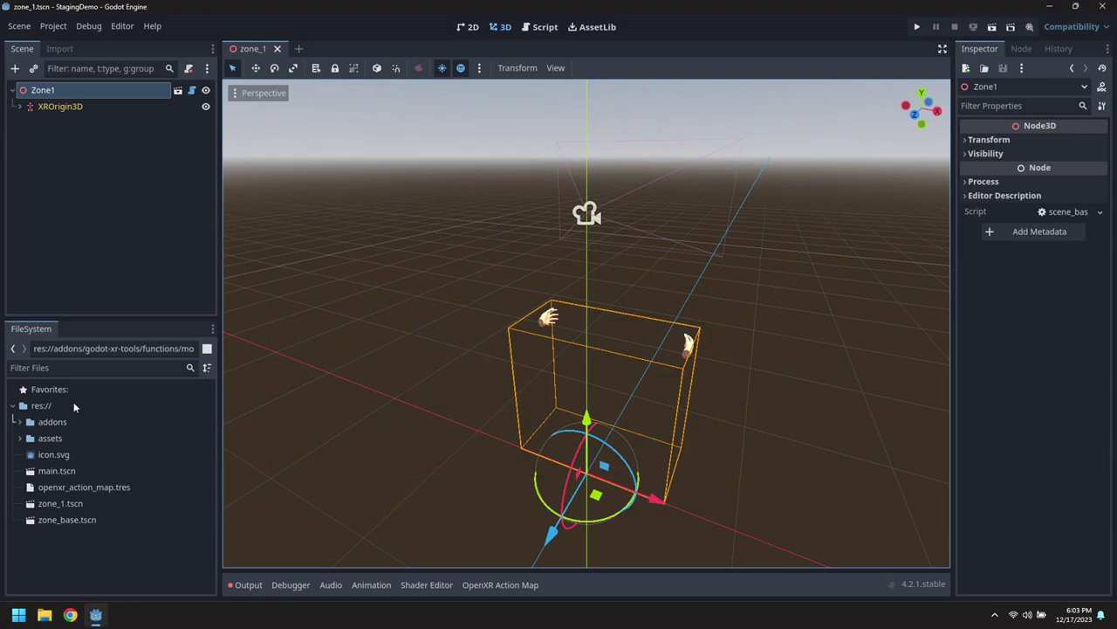
Add the preview sun and preview environment to Zone1 as real scene nodes.
click(481, 68)
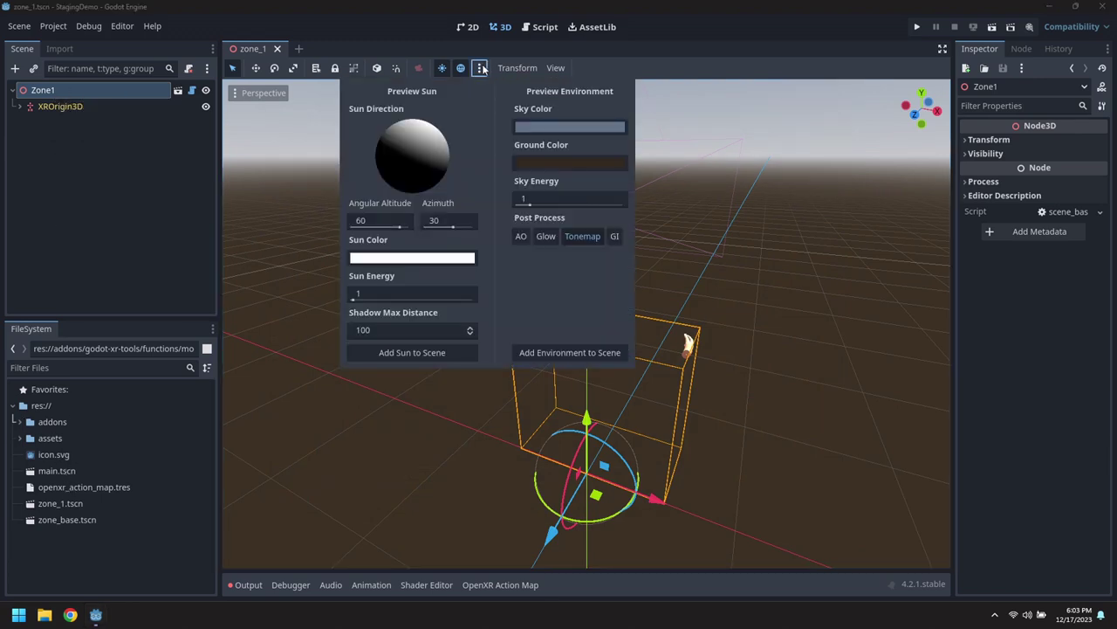
click(406, 351)
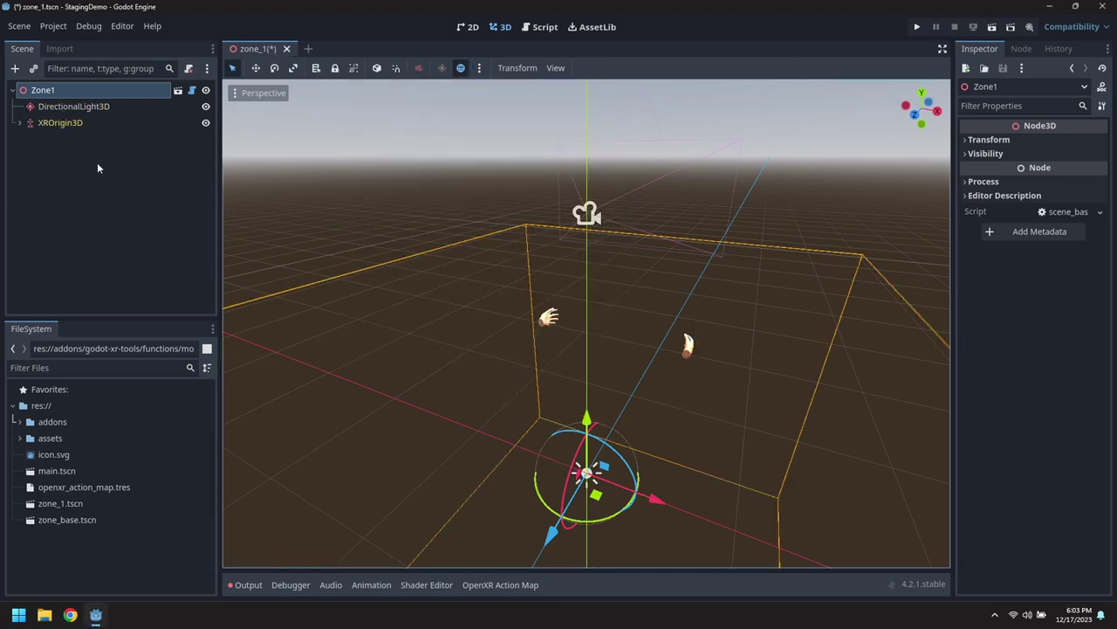
click(481, 68)
click(567, 353)
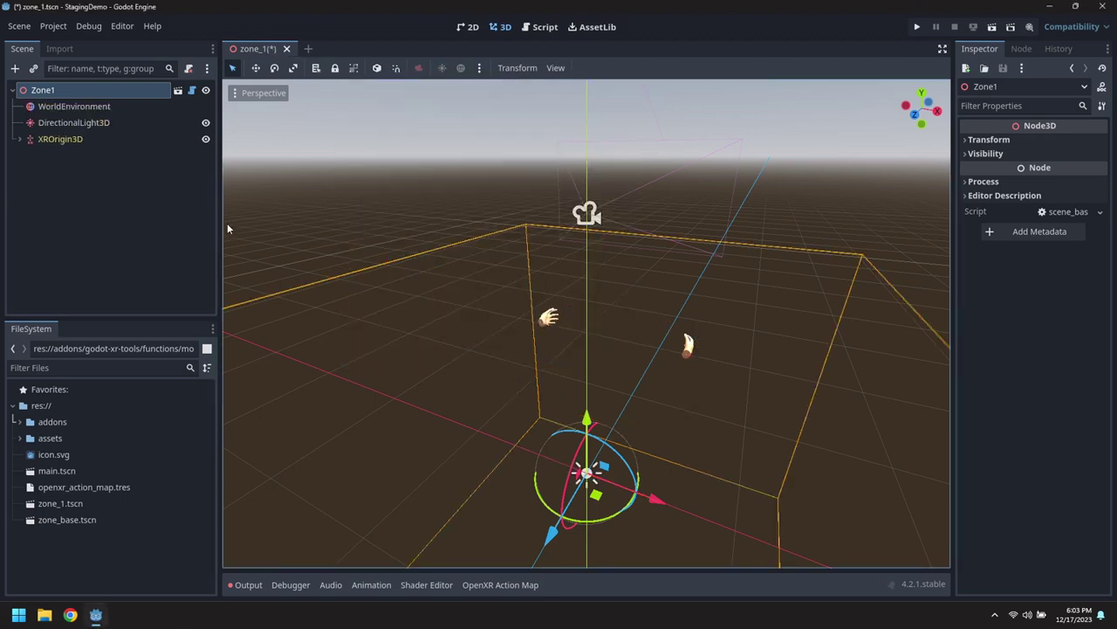
Add a StaticBody3D child to Zone1 and rename it Ground.
right_click(48, 90)
click(101, 118)
text(Static)
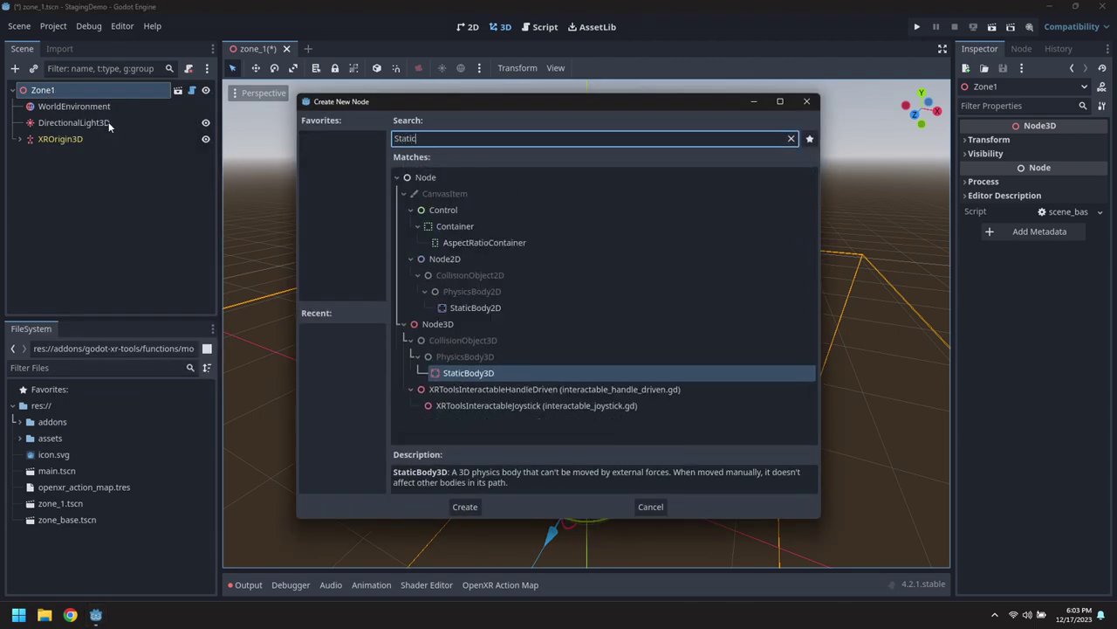
key(Return)
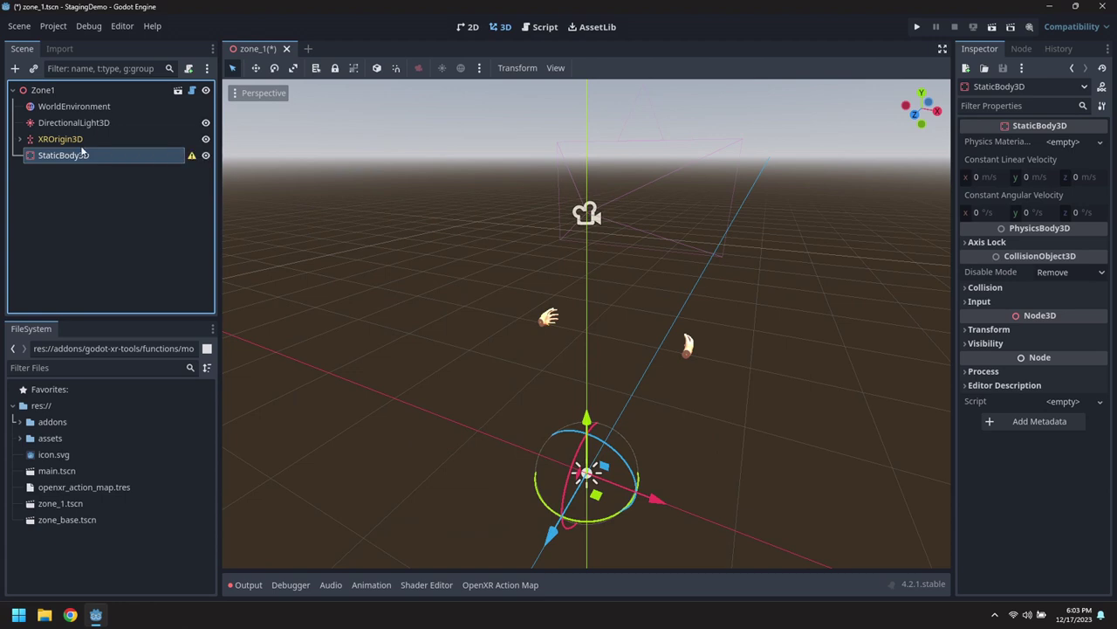
double_click(83, 154)
text(Ground)
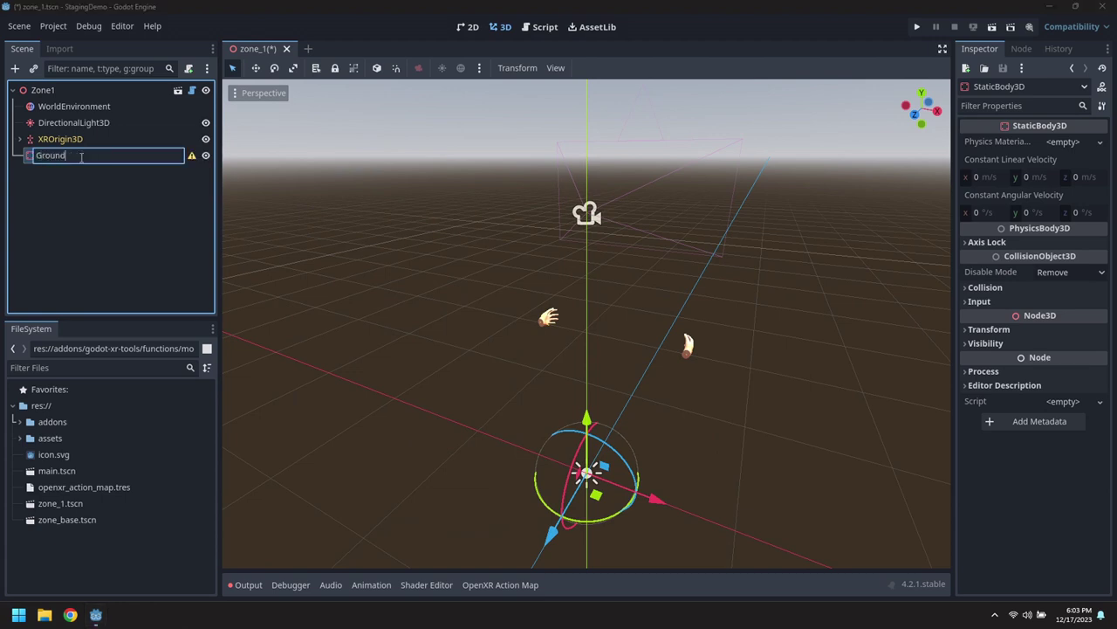
key(Return)
right_click(81, 156)
Add a MeshInstance3D under Ground holding a new 20 × 20 m plane mesh.
click(127, 164)
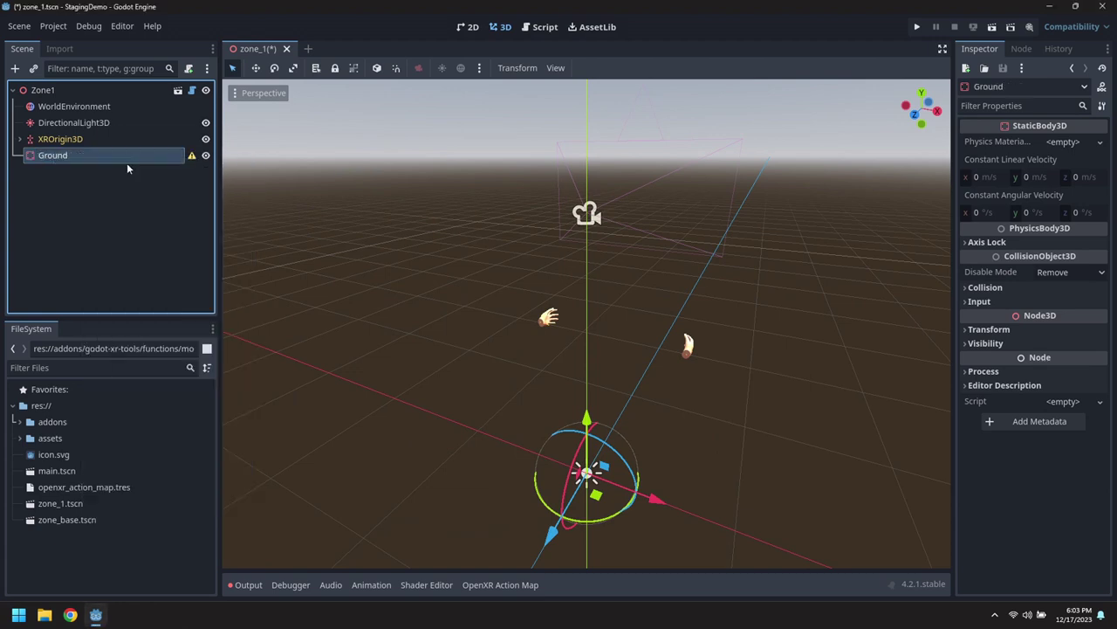
text(MeshIn)
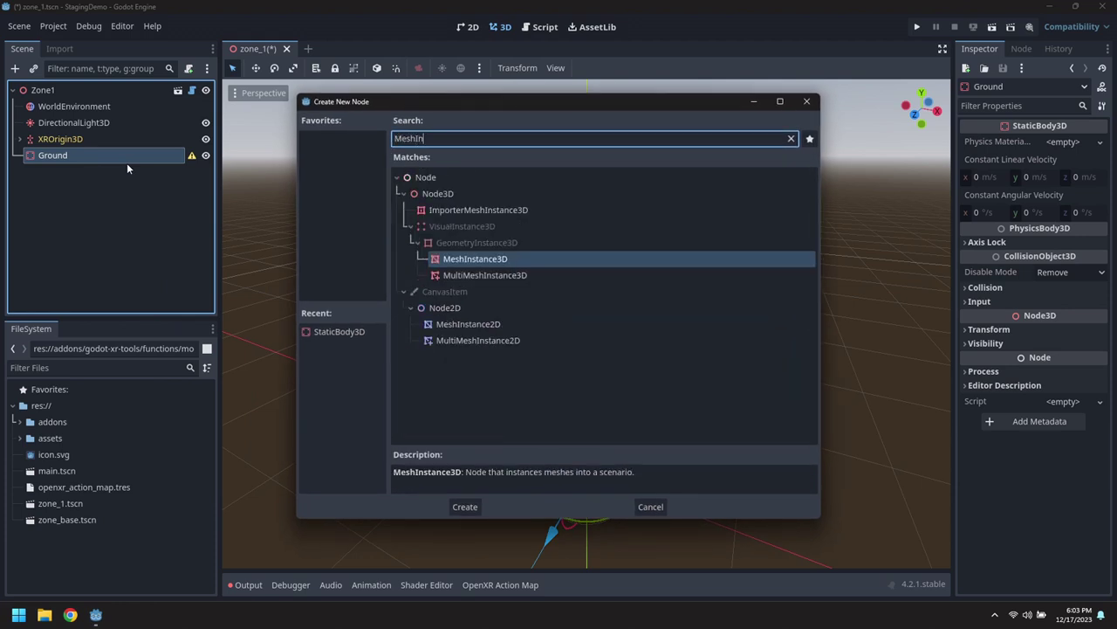
key(Return)
click(1080, 143)
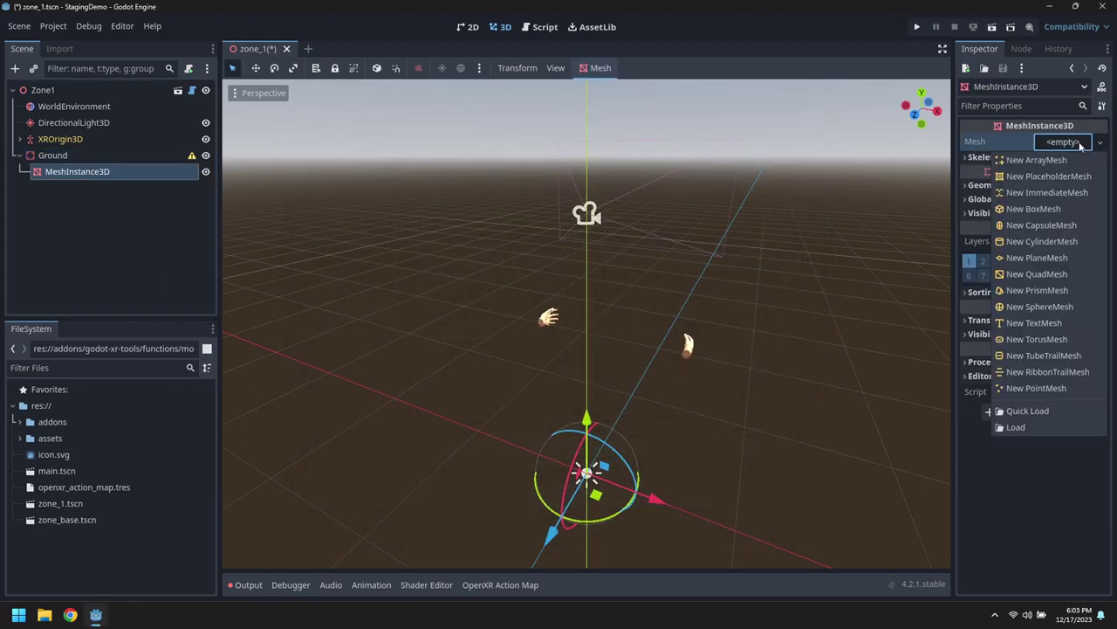
click(1039, 266)
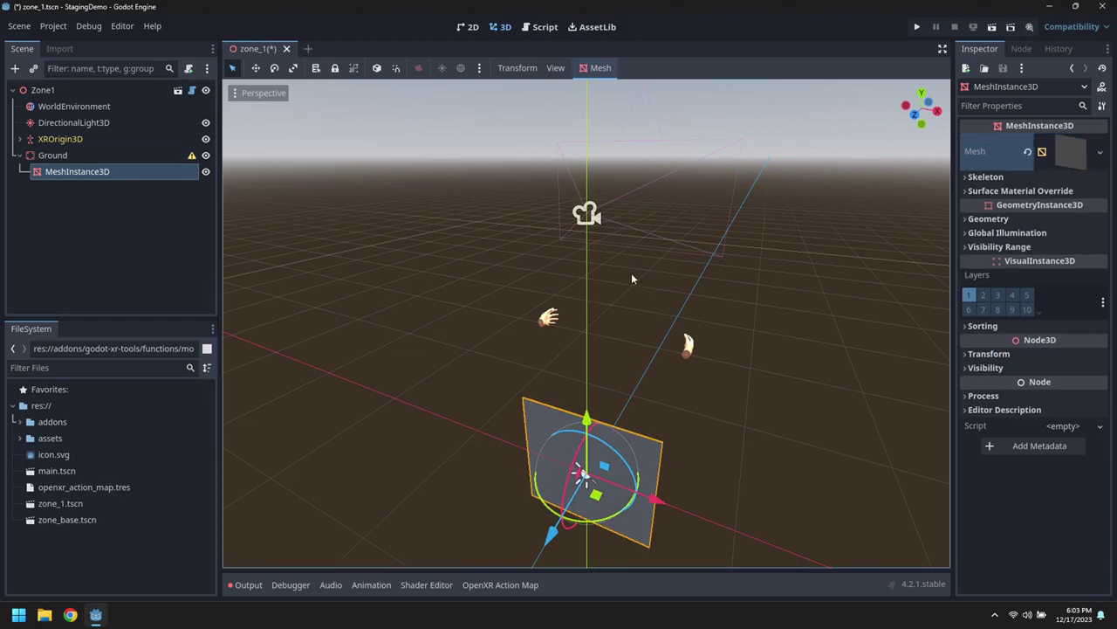
click(1061, 161)
click(1075, 267)
text(2)
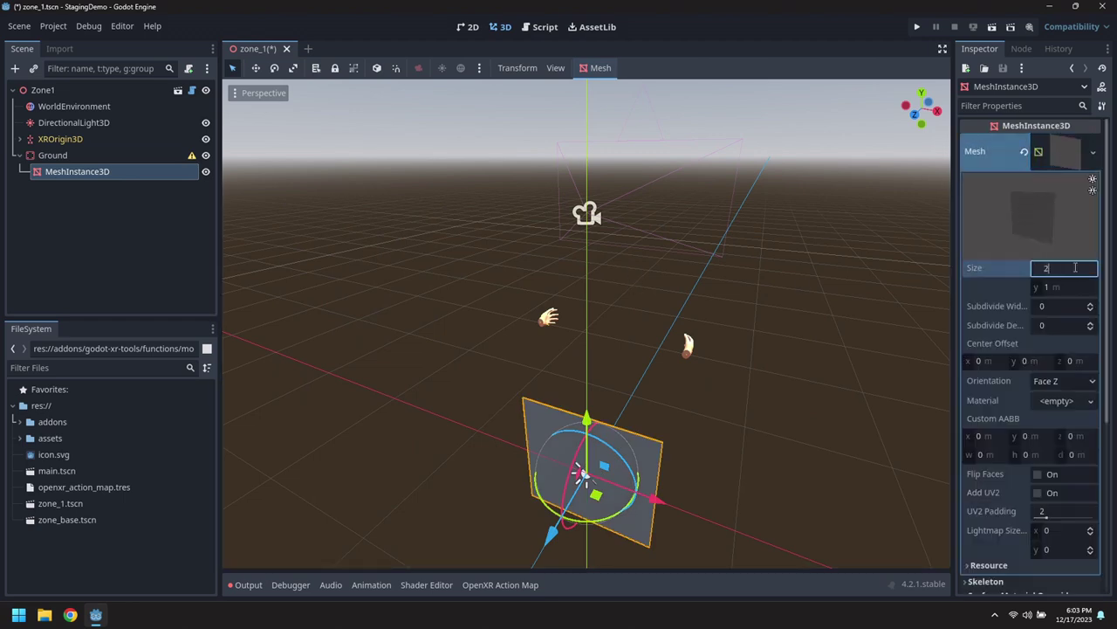
text(0)
key(Tab)
text(20)
key(Tab)
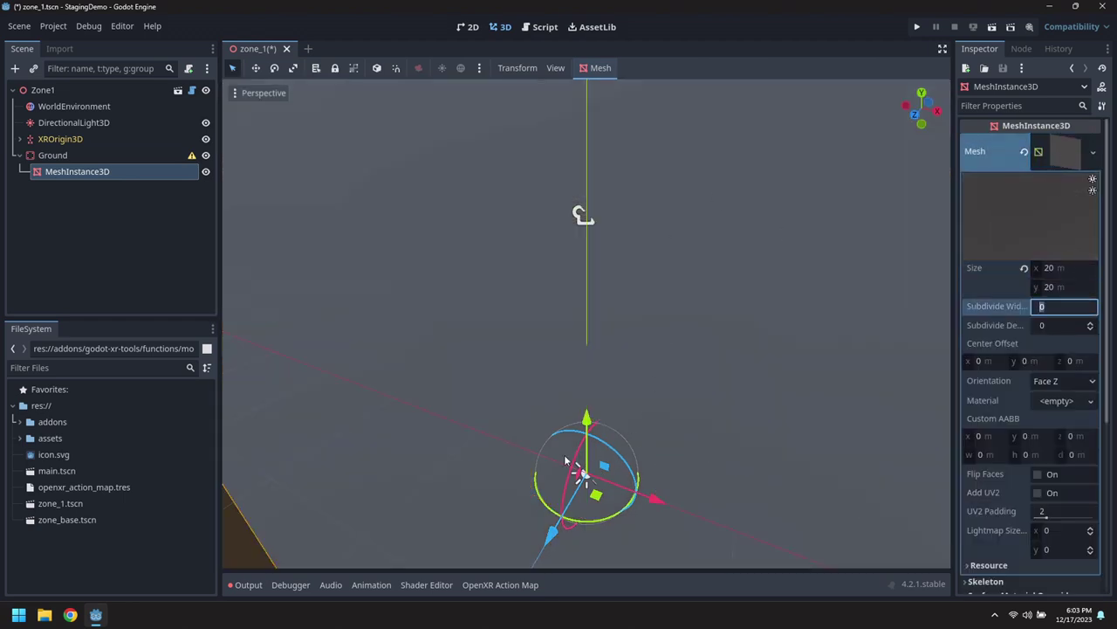
drag(578, 461, 638, 407)
scroll(638, 406, down, 5)
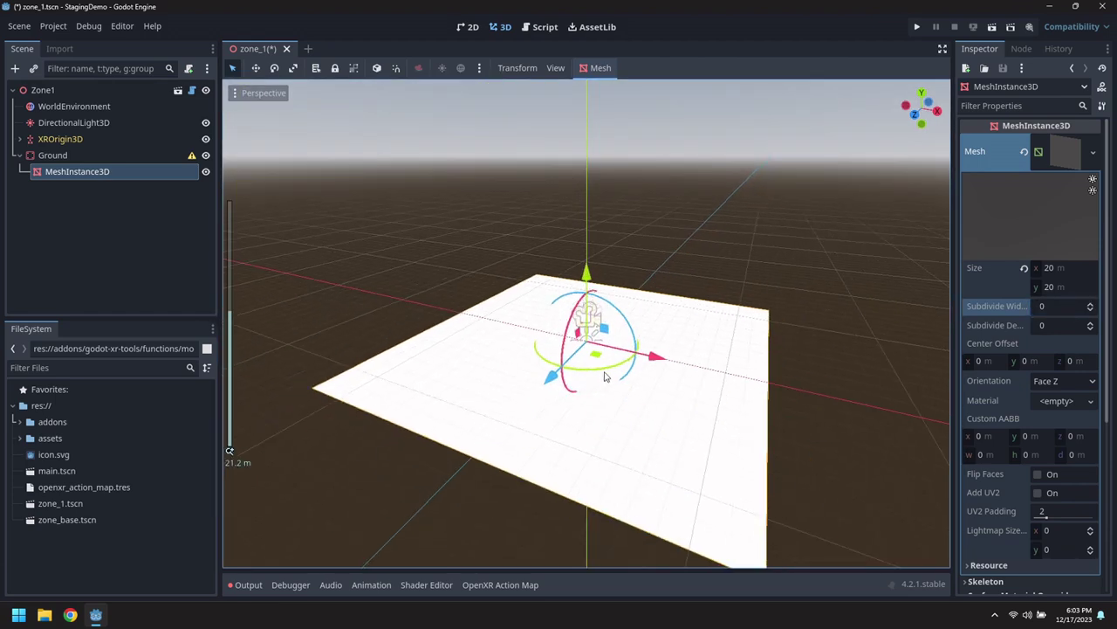
Give the plane a new standard material with a dark green albedo colour.
click(1057, 400)
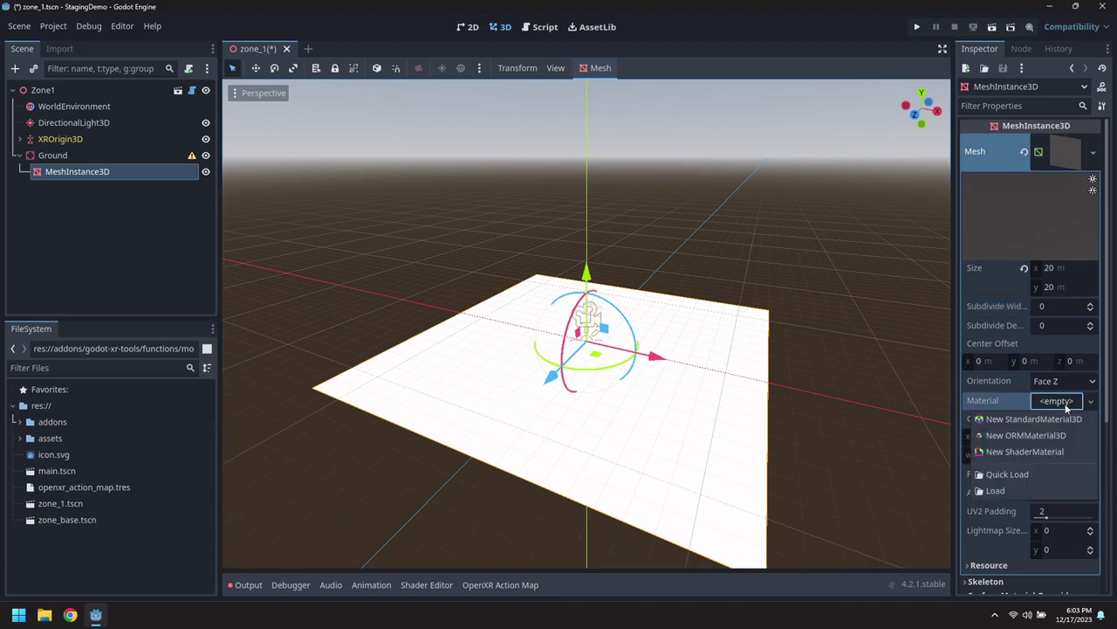
click(1057, 402)
click(1064, 409)
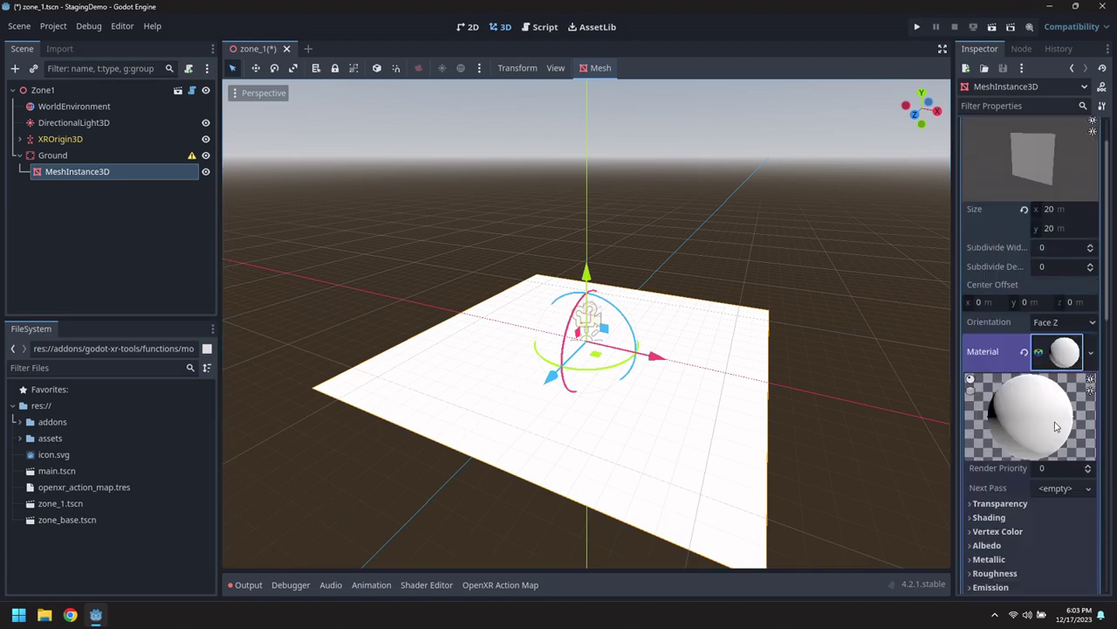
scroll(1039, 367, down, 5)
click(985, 309)
click(1052, 326)
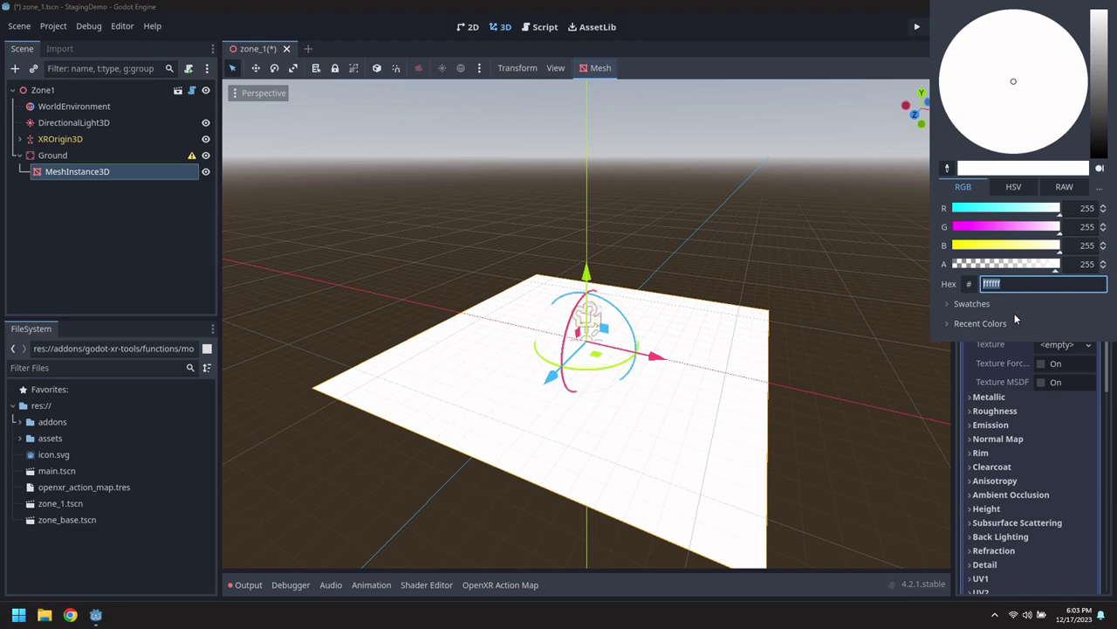
drag(1025, 208, 934, 212)
drag(1030, 246, 951, 245)
drag(1021, 226, 993, 226)
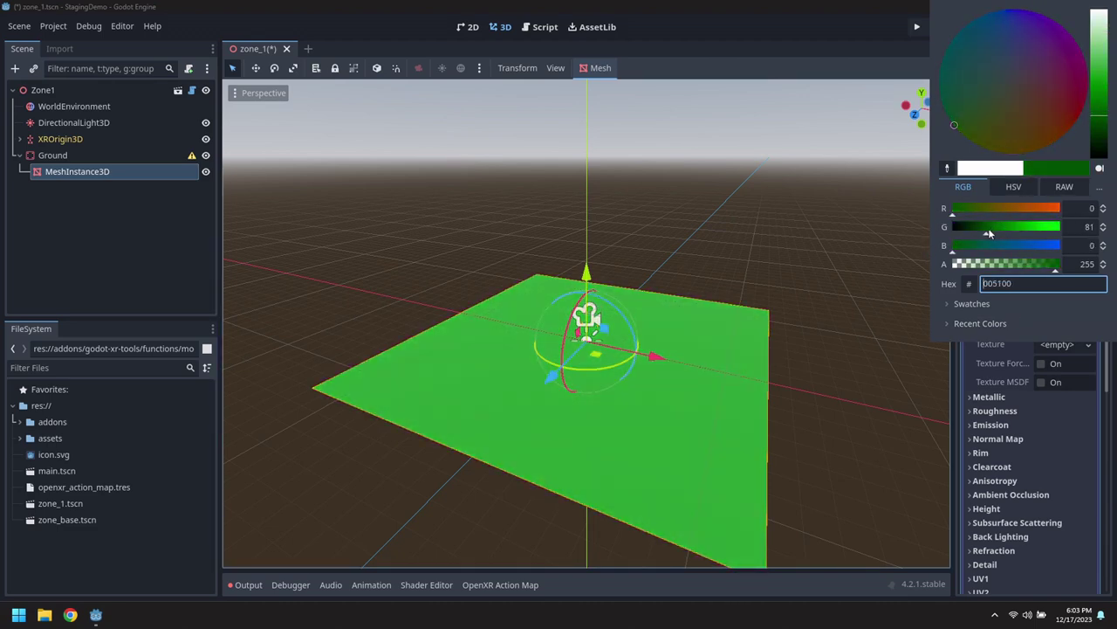
click(860, 310)
Add a CollisionShape3D under Ground with a new 20 × 1 × 20 box shape.
right_click(55, 155)
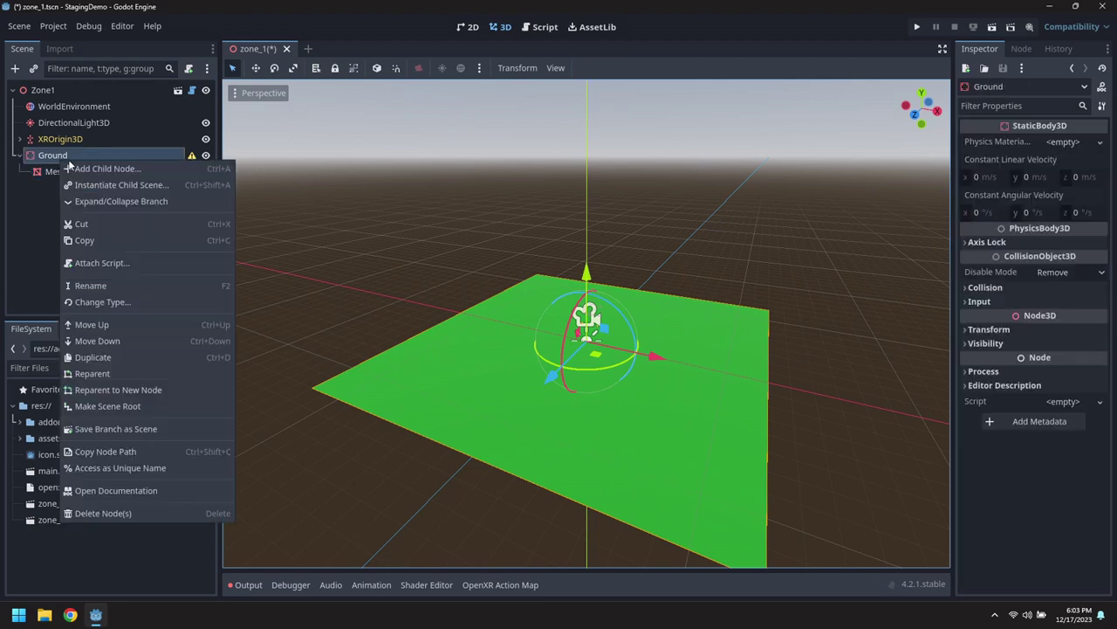
click(105, 168)
text(collision)
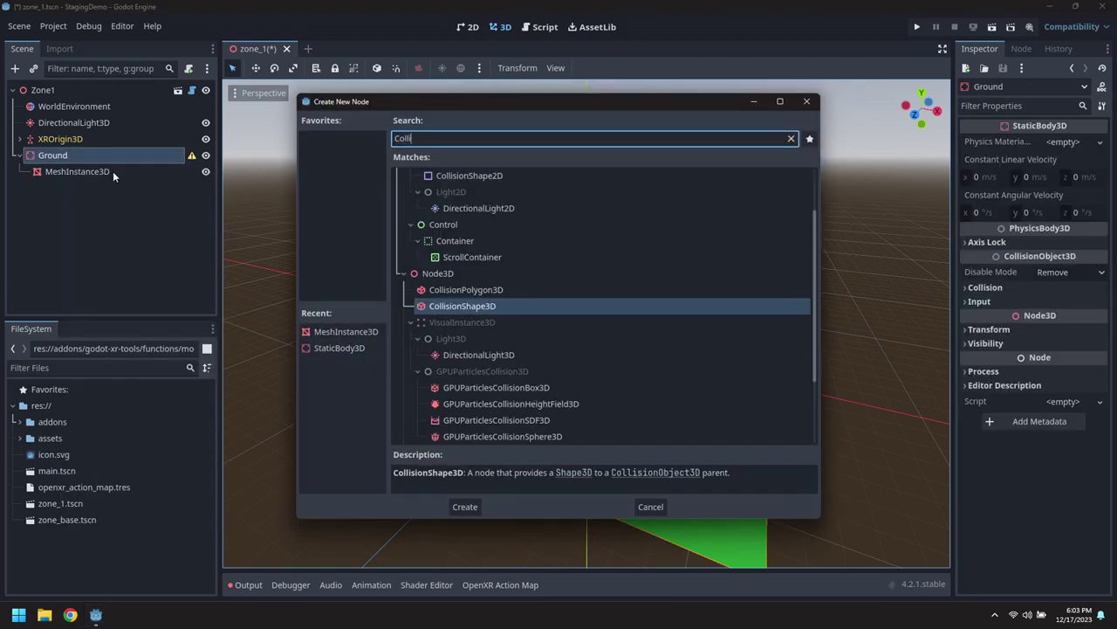
key(Return)
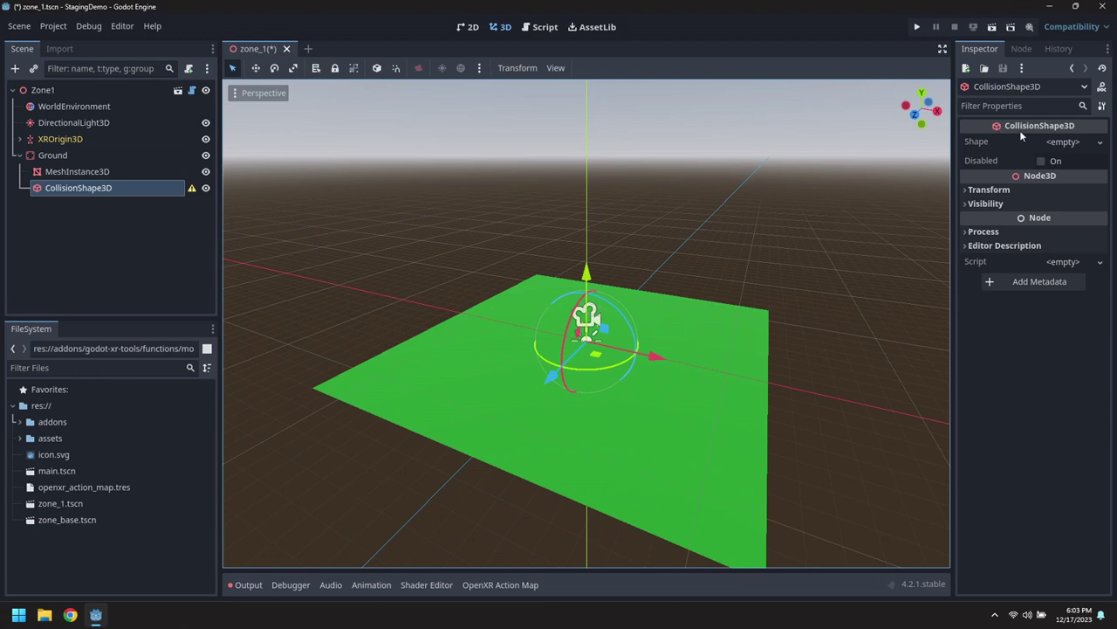
click(1063, 141)
click(1034, 187)
click(1061, 143)
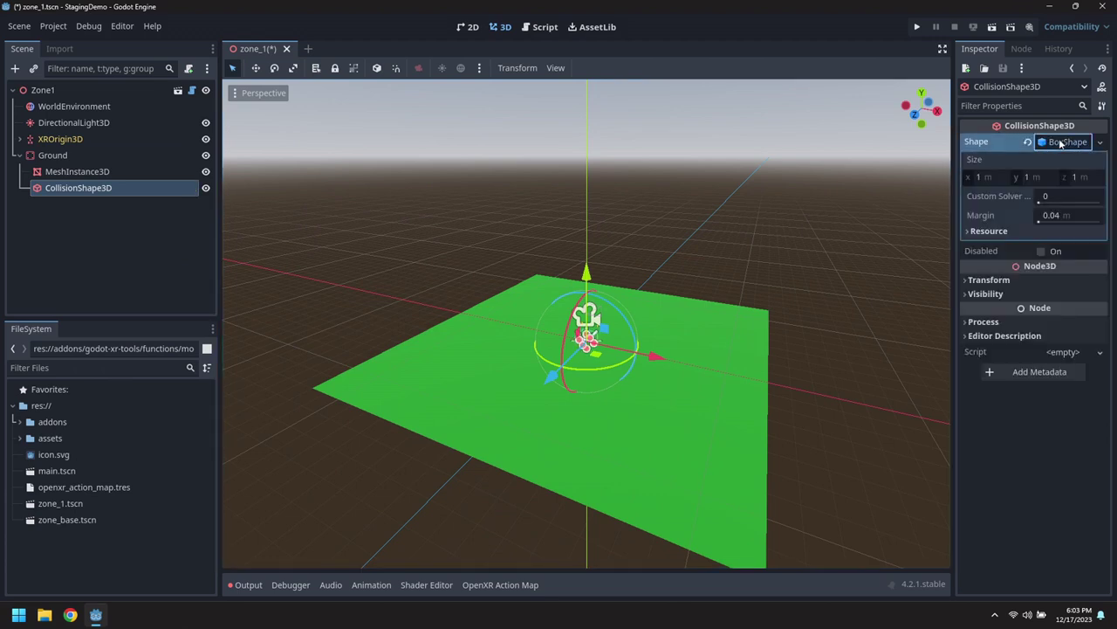
click(997, 177)
text(20)
key(Tab)
key(Tab)
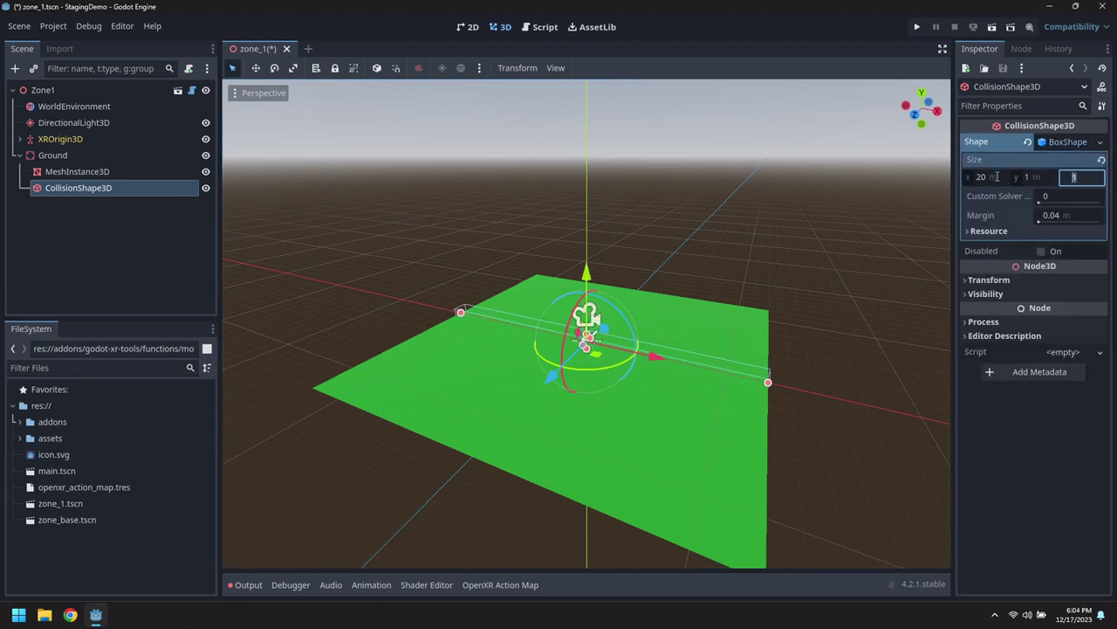
text(20)
key(Tab)
Lower the collision box along the Y axis so it sits beneath the plane.
middle_drag(625, 288, 622, 252)
scroll(622, 252, up, 2)
drag(585, 272, 587, 283)
middle_drag(608, 229, 640, 238)
Save the zone_1 scene.
click(21, 155)
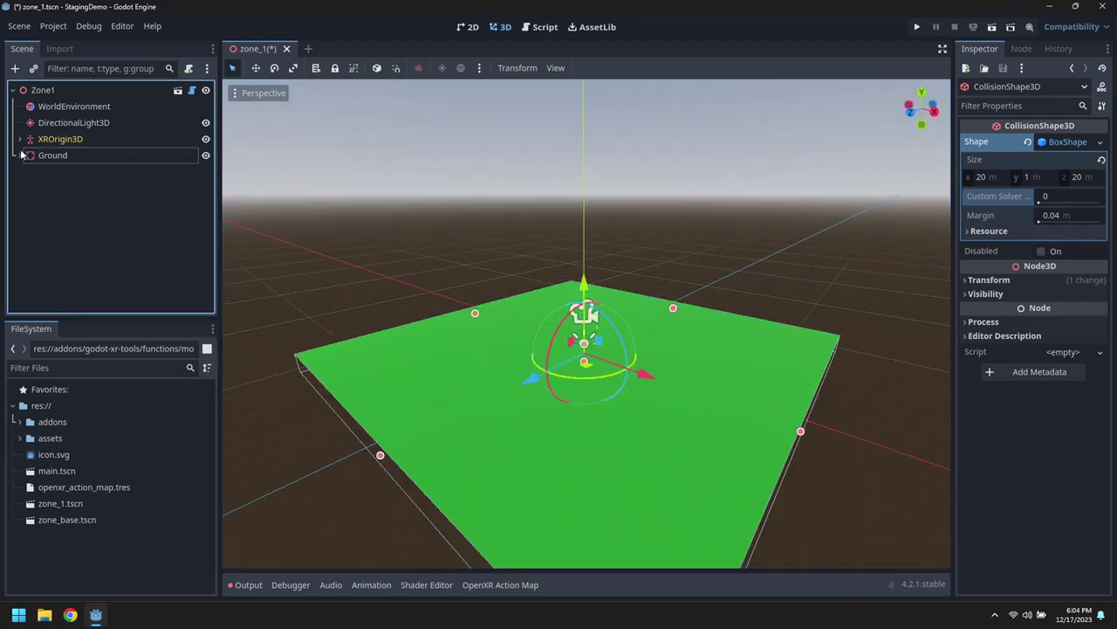
click(12, 30)
click(35, 130)
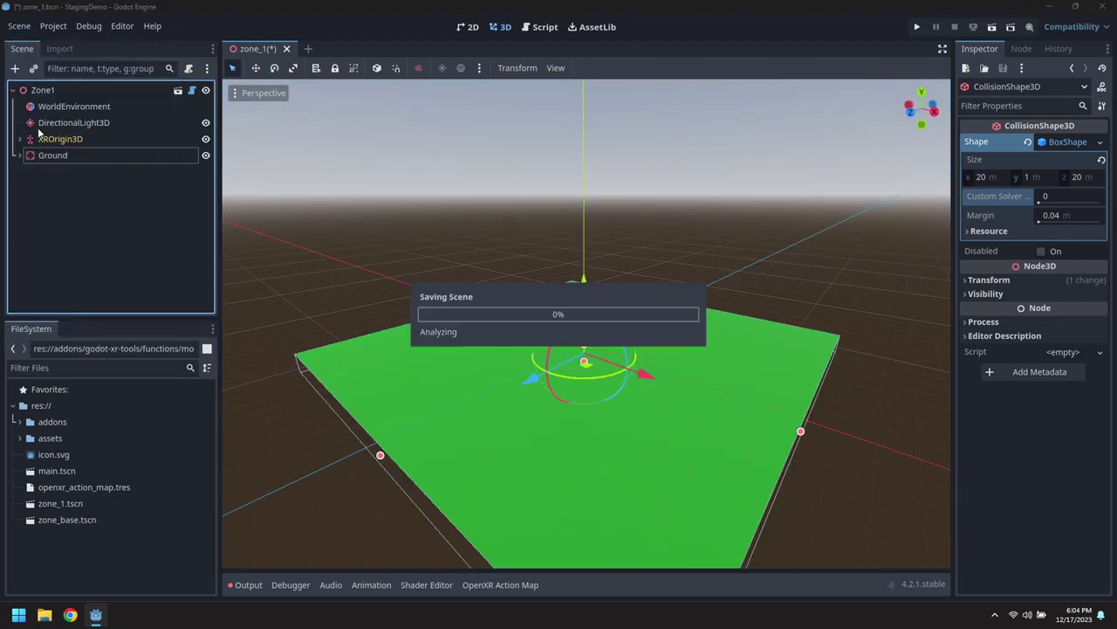
Open main.tscn and set the Main node's Main Scene to zone_1.tscn.
double_click(57, 471)
click(57, 91)
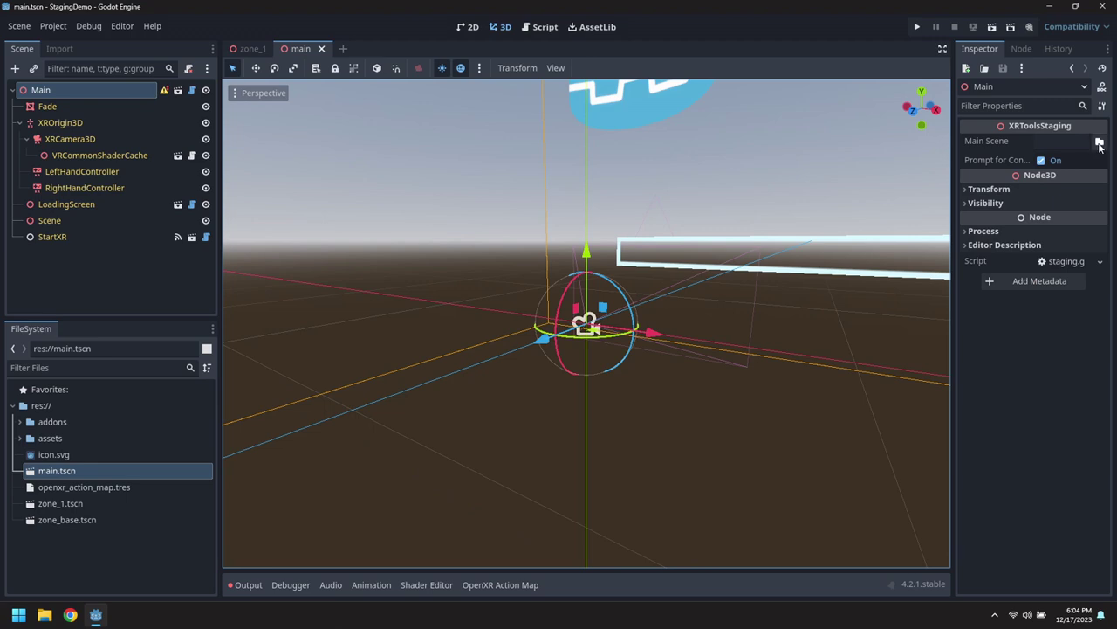
click(1100, 142)
double_click(568, 183)
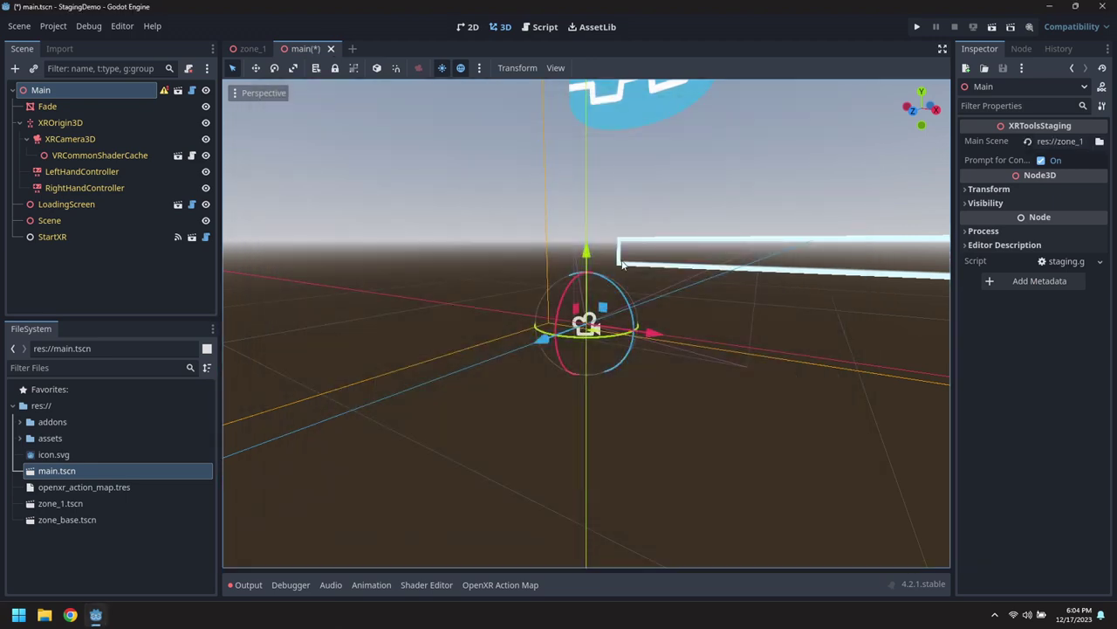
Save main.tscn and set it as the project's main scene.
click(19, 26)
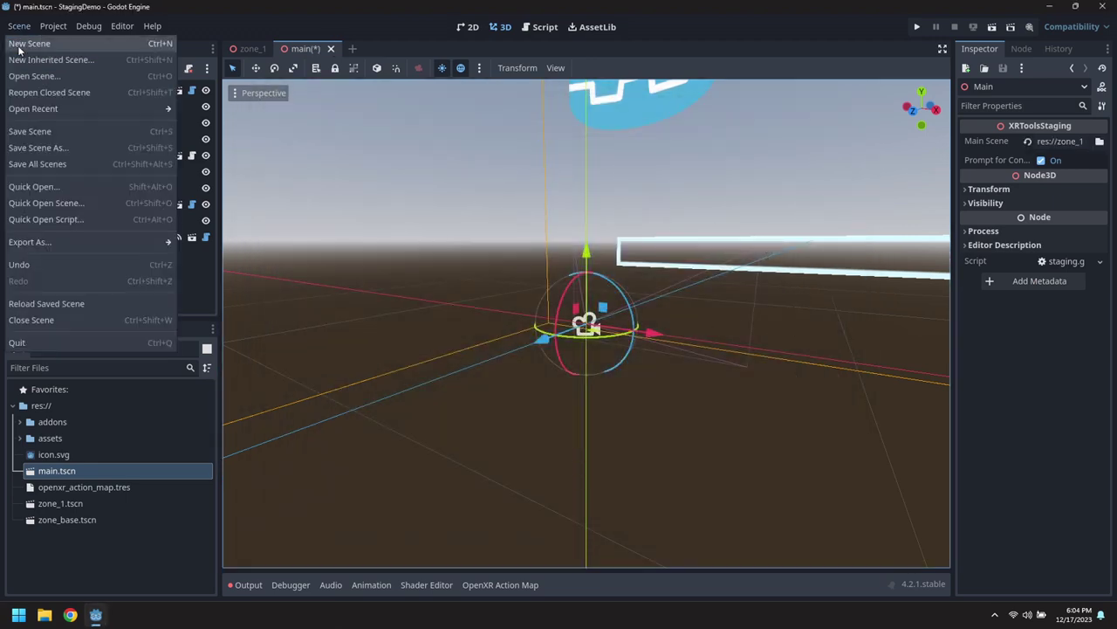
click(35, 130)
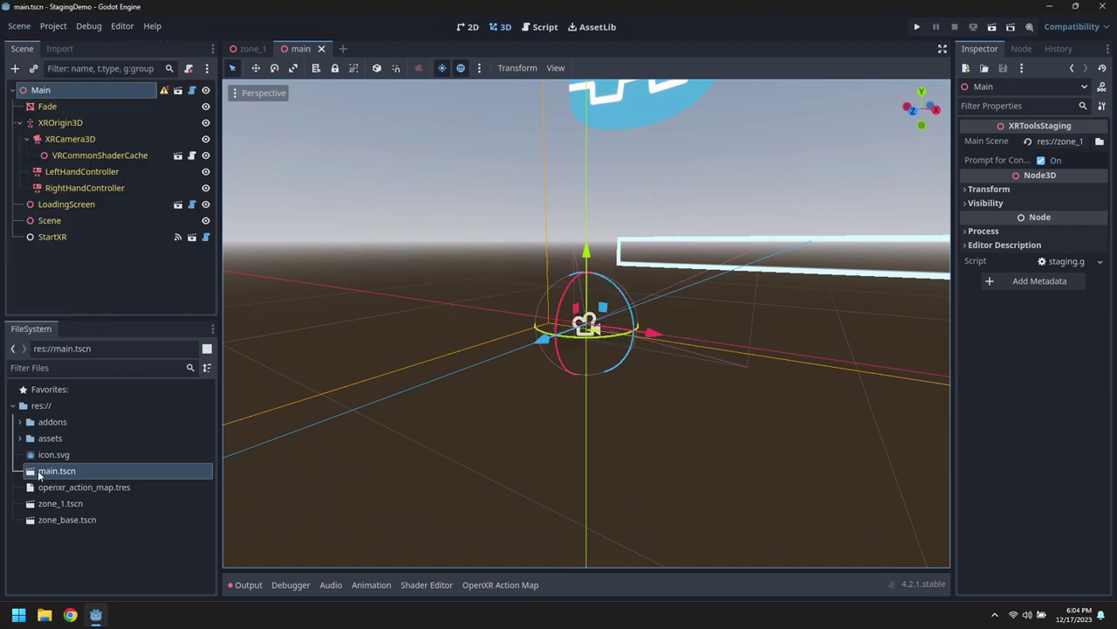
right_click(38, 475)
click(116, 349)
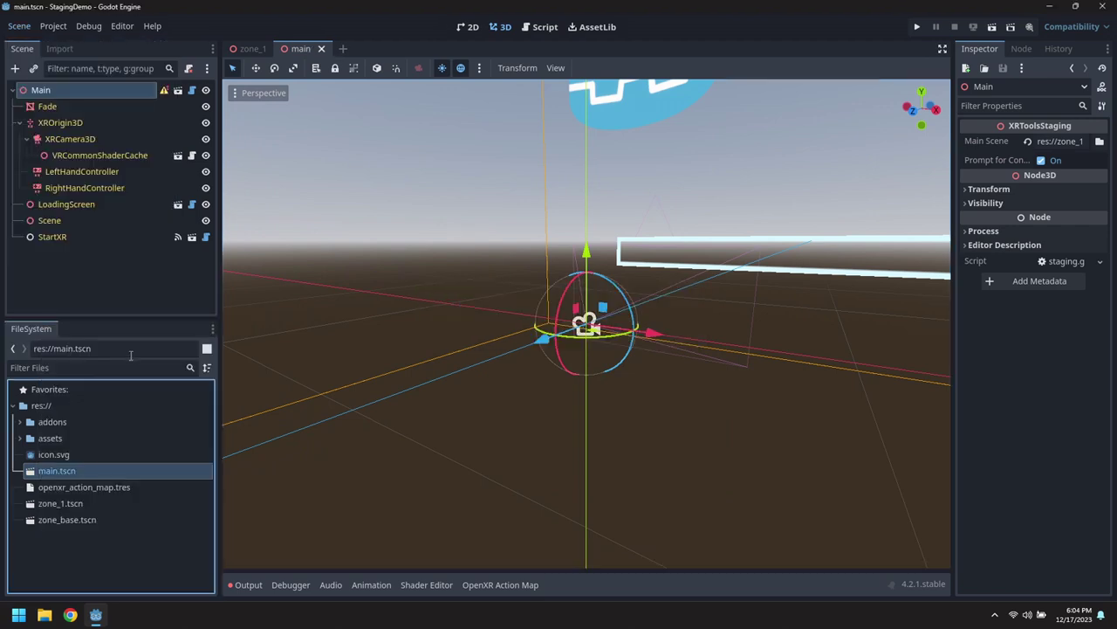
Run the project, maximise the game window to check the green ground, then close it.
click(921, 29)
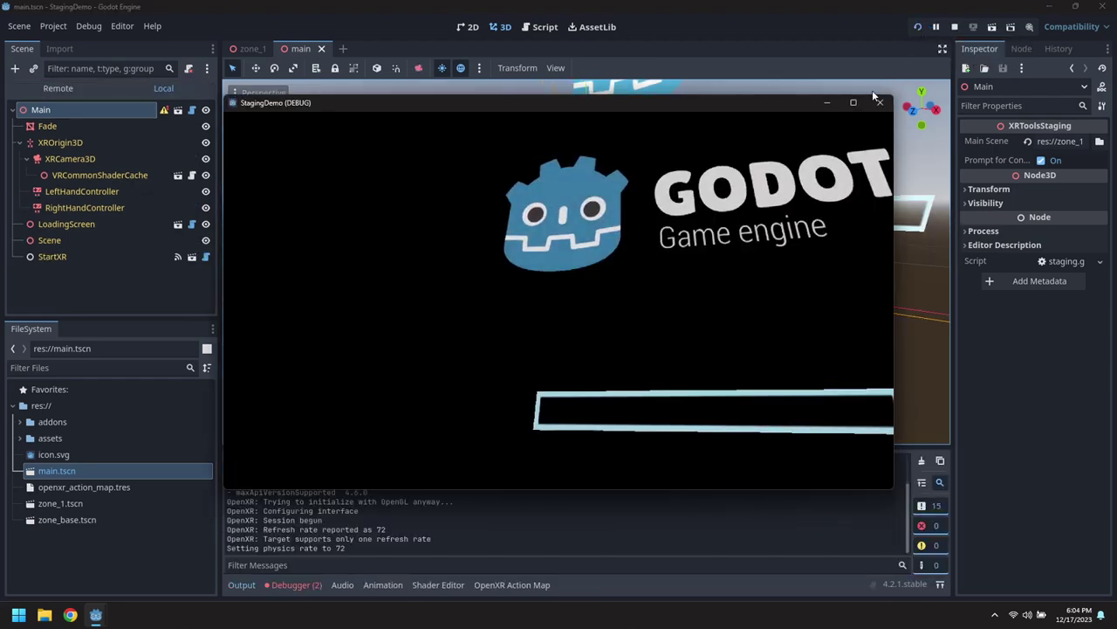
click(852, 102)
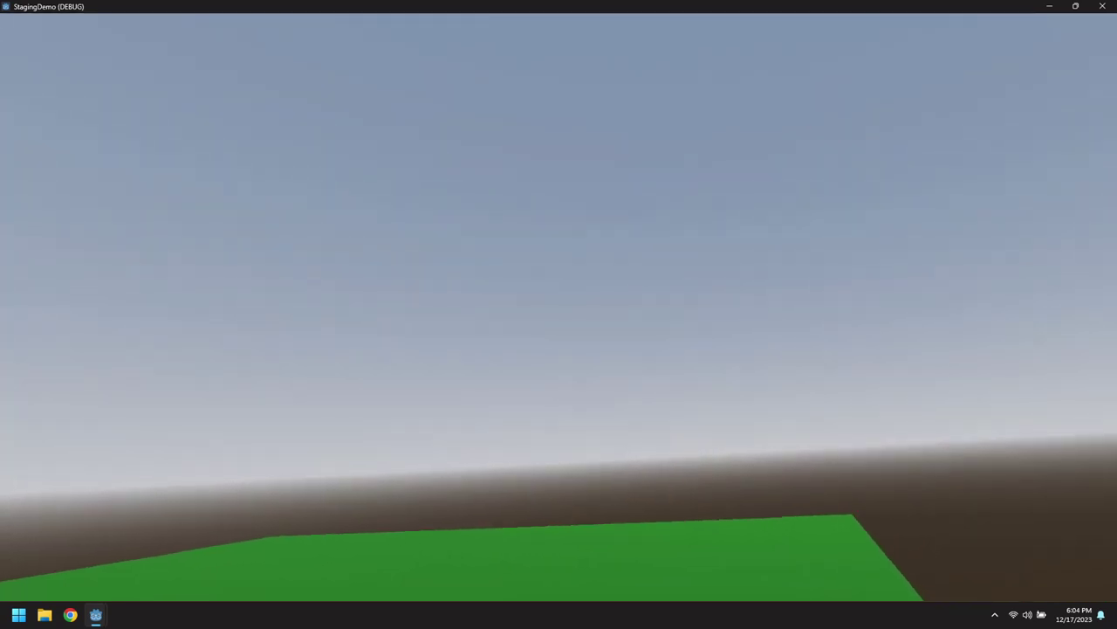
click(1102, 7)
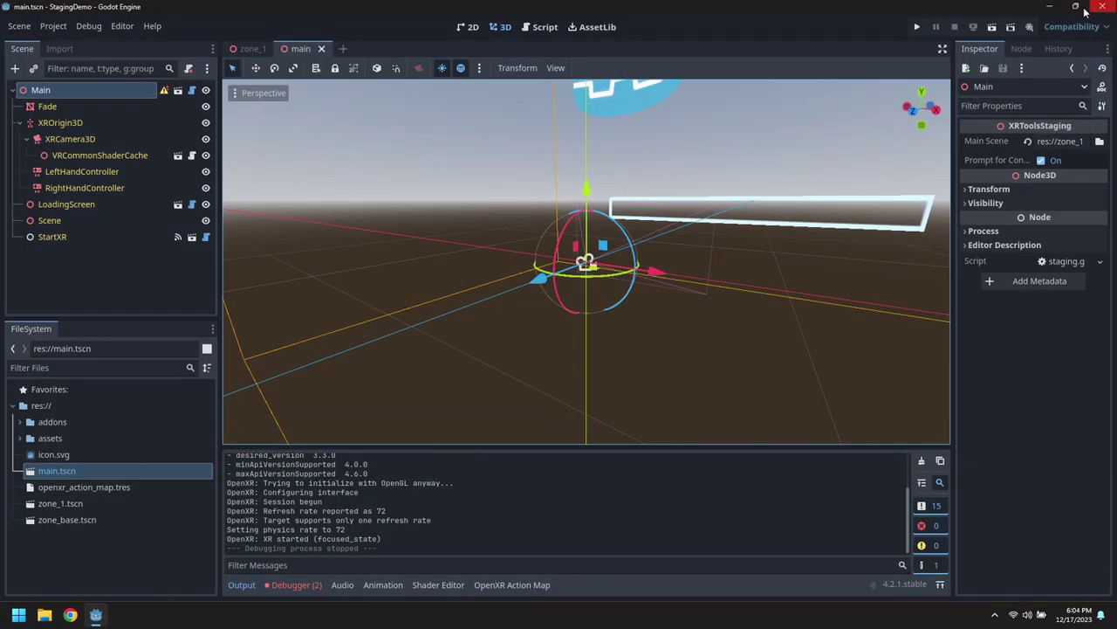
click(20, 124)
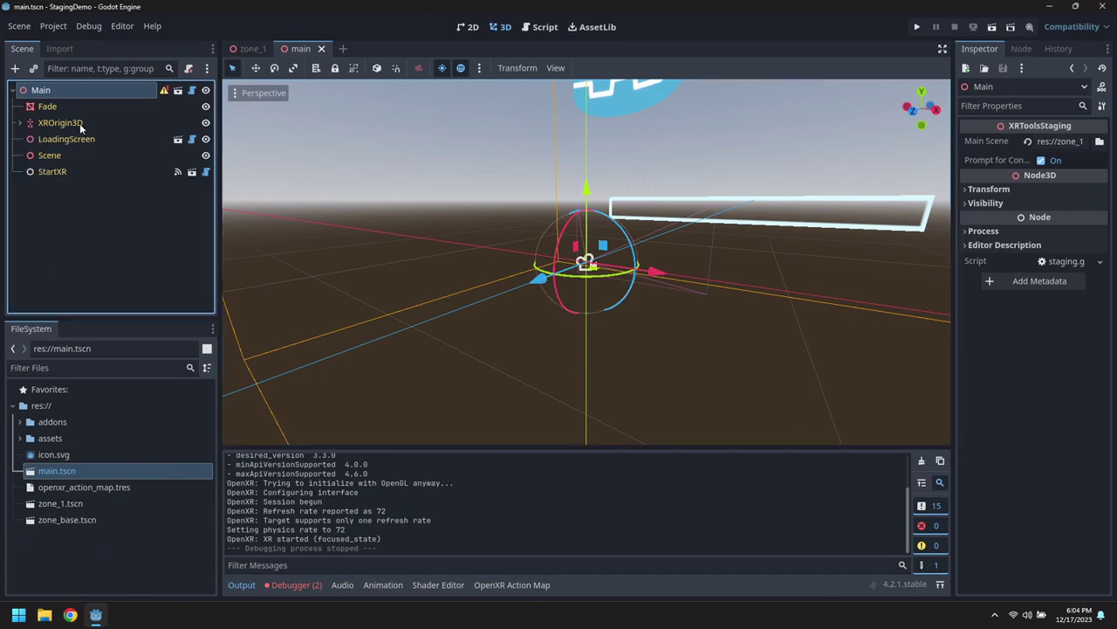
Create a new scene inherited from zone_base.tscn and rename its root to Zone2.
click(18, 27)
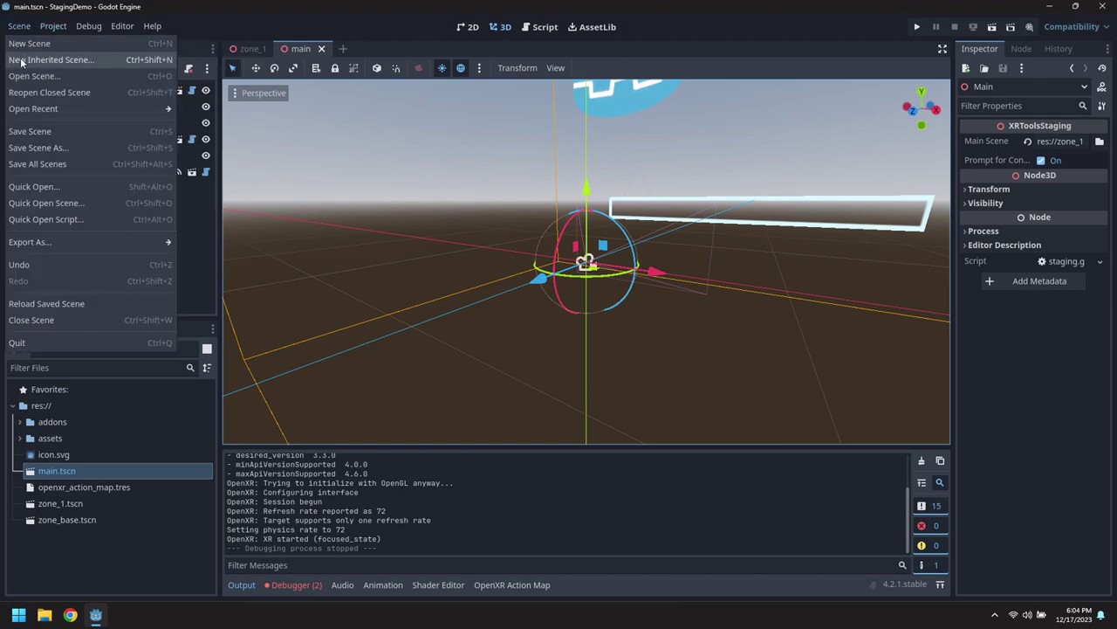
click(21, 60)
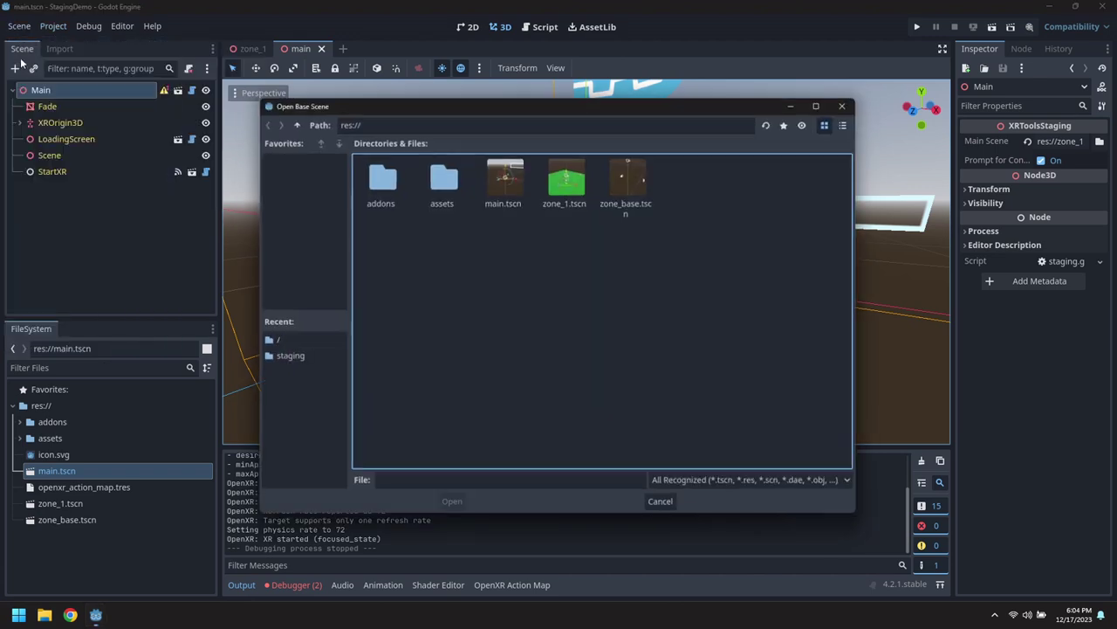
double_click(642, 187)
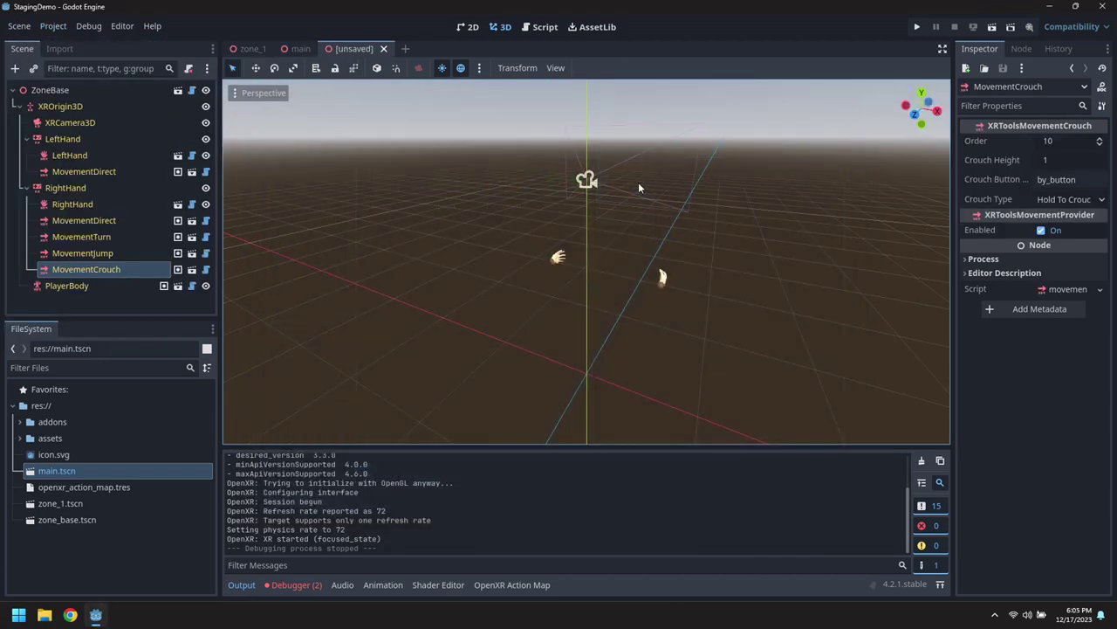
click(65, 90)
click(83, 90)
click(83, 90)
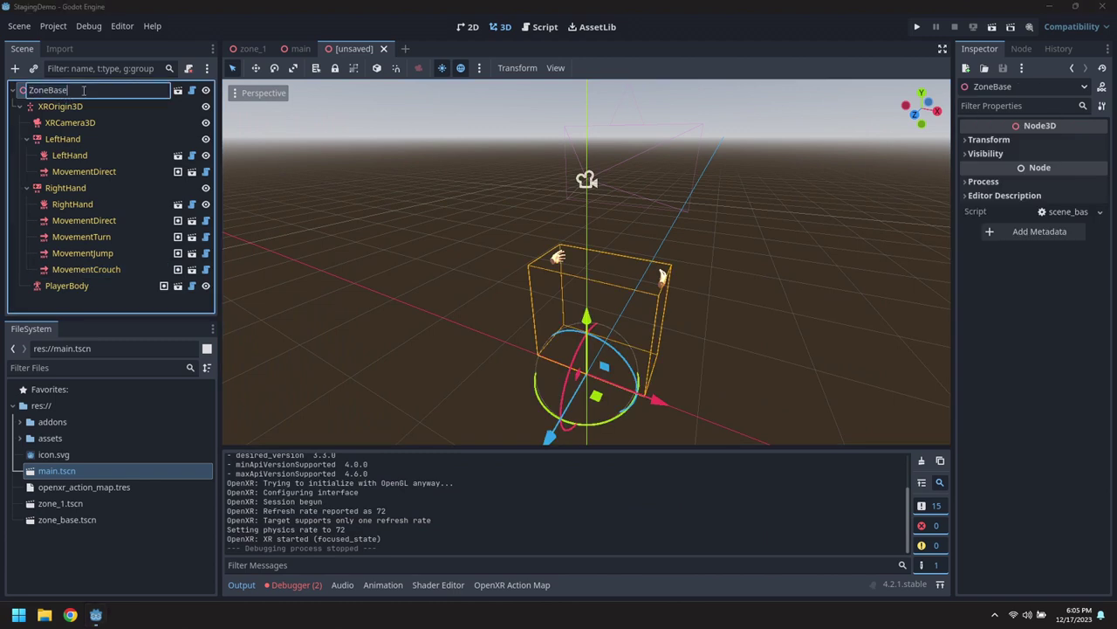
text(2)
key(Return)
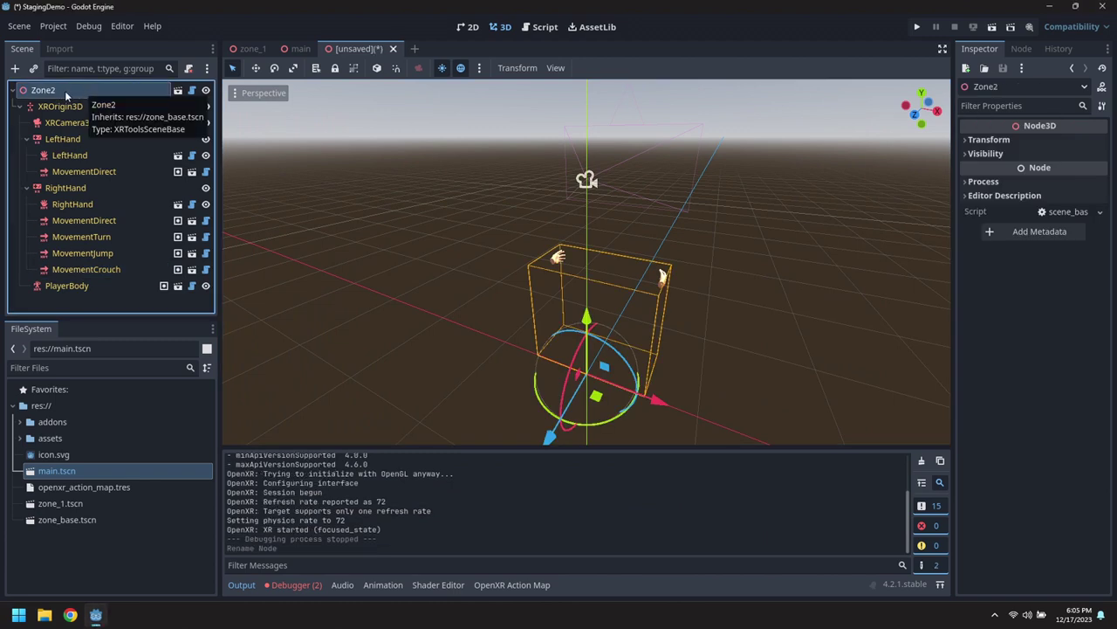
Save the new scene under the name zone_2.tscn.
click(20, 106)
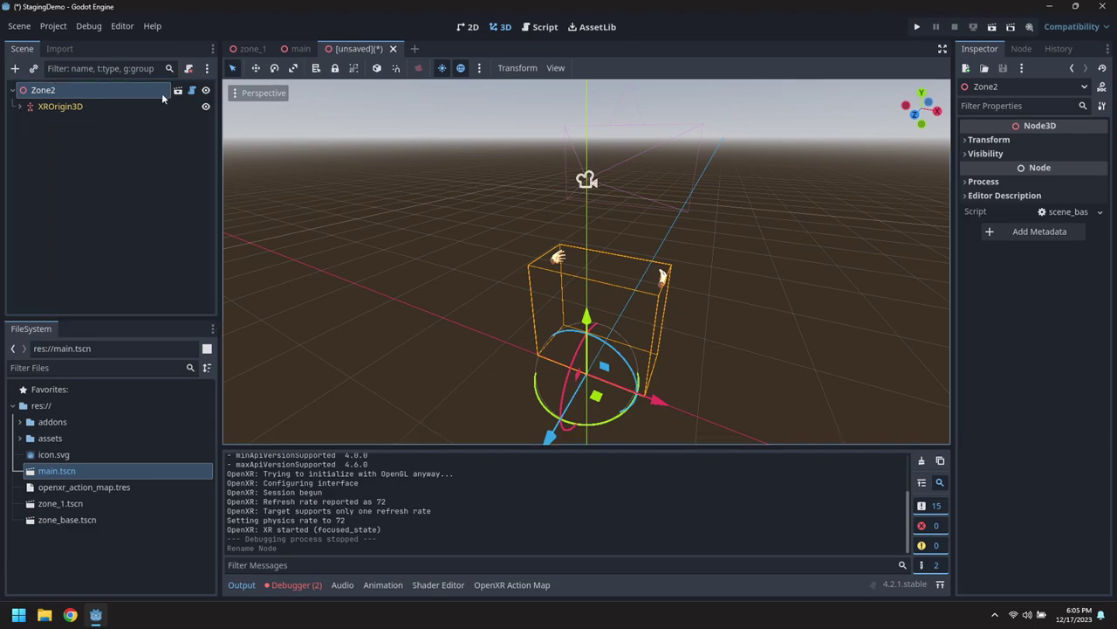
click(20, 26)
click(59, 149)
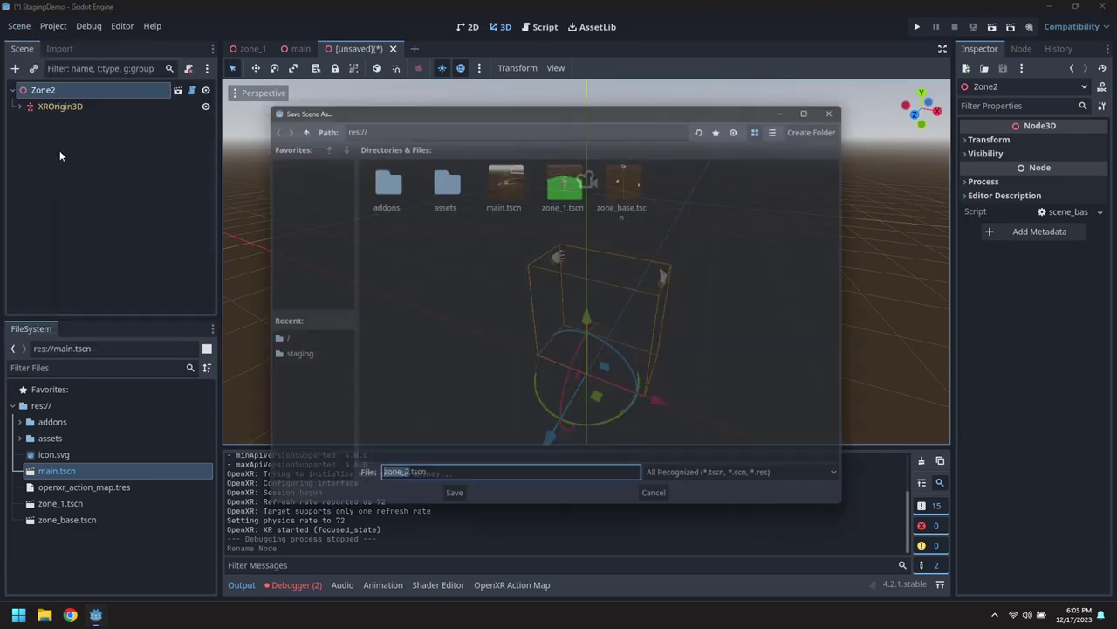
Finish saving zone_2.tscn and add the preview sun light to Zone2.
key(Return)
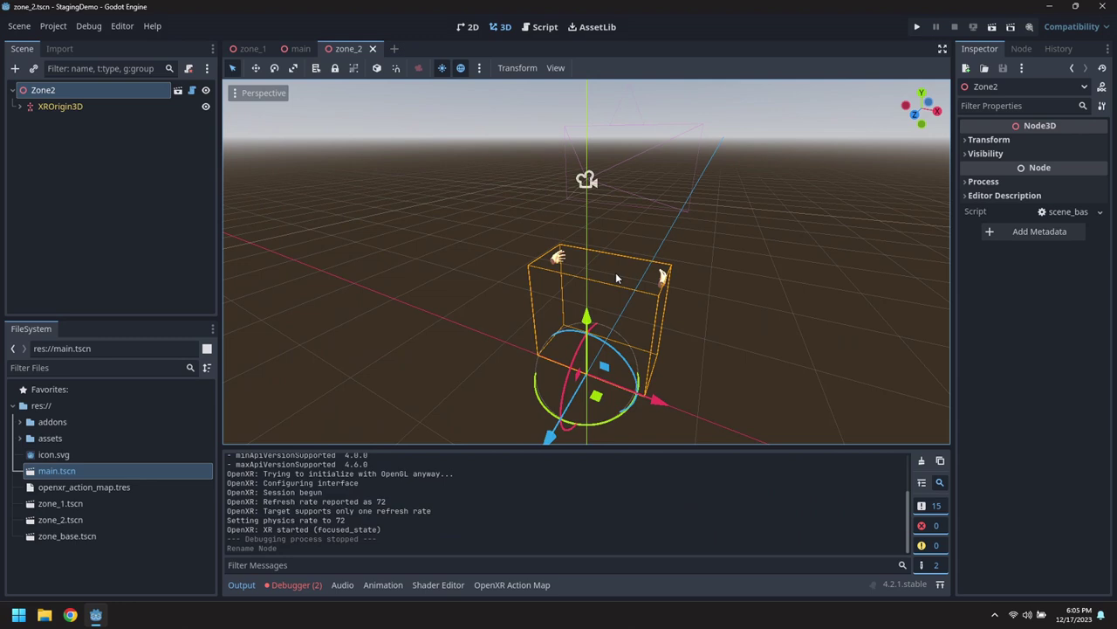
right_click(63, 91)
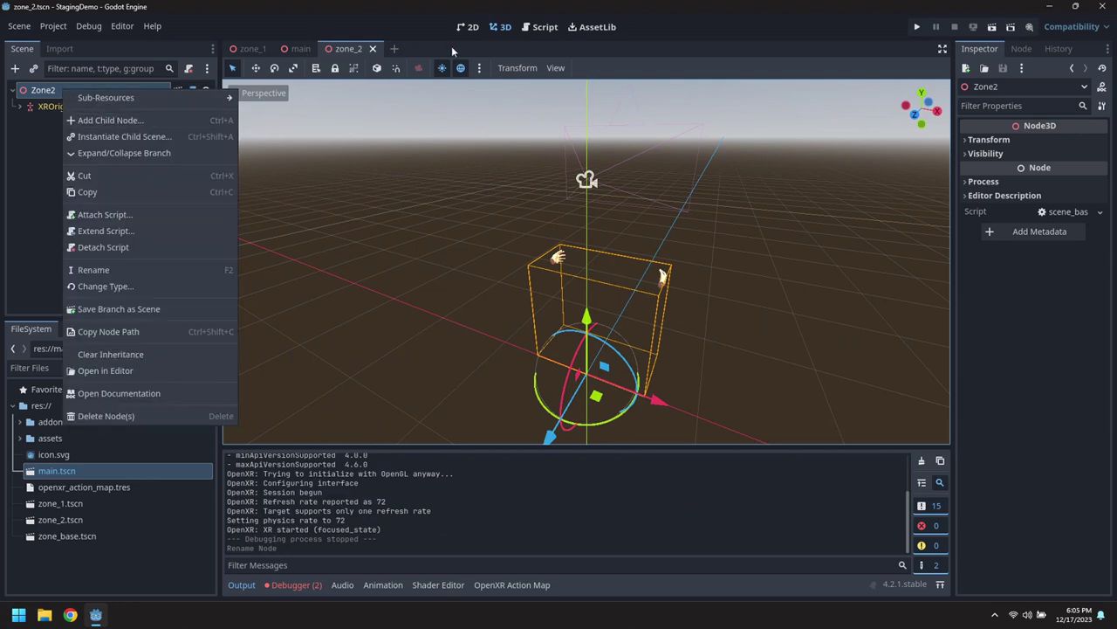
click(481, 68)
click(481, 68)
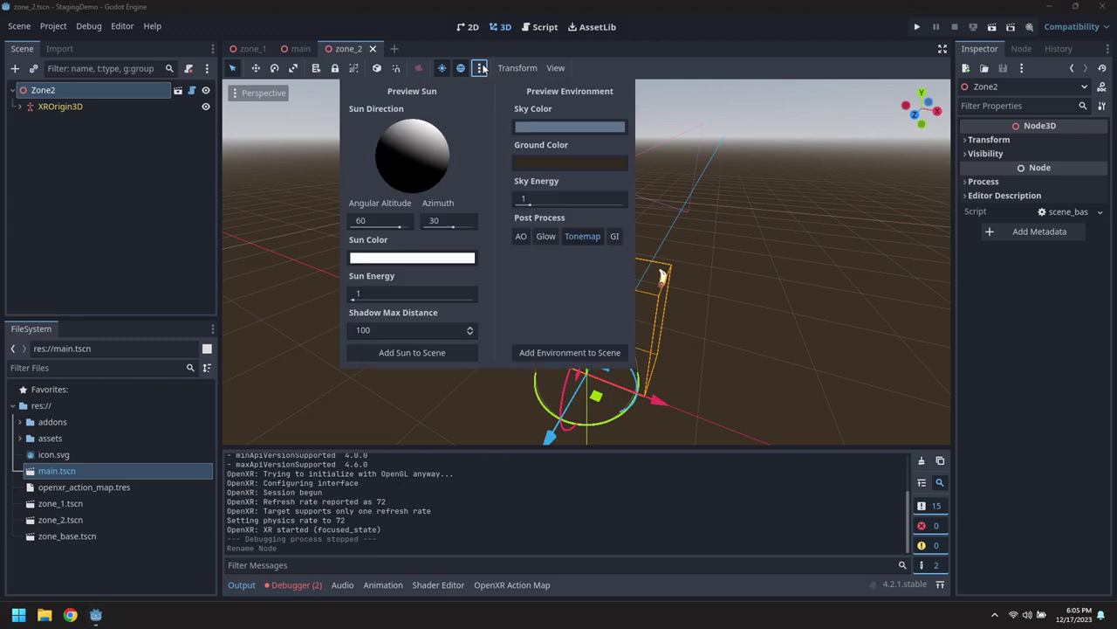
click(397, 352)
Add a StaticBody3D child to Zone2 and rename it Ground.
right_click(50, 89)
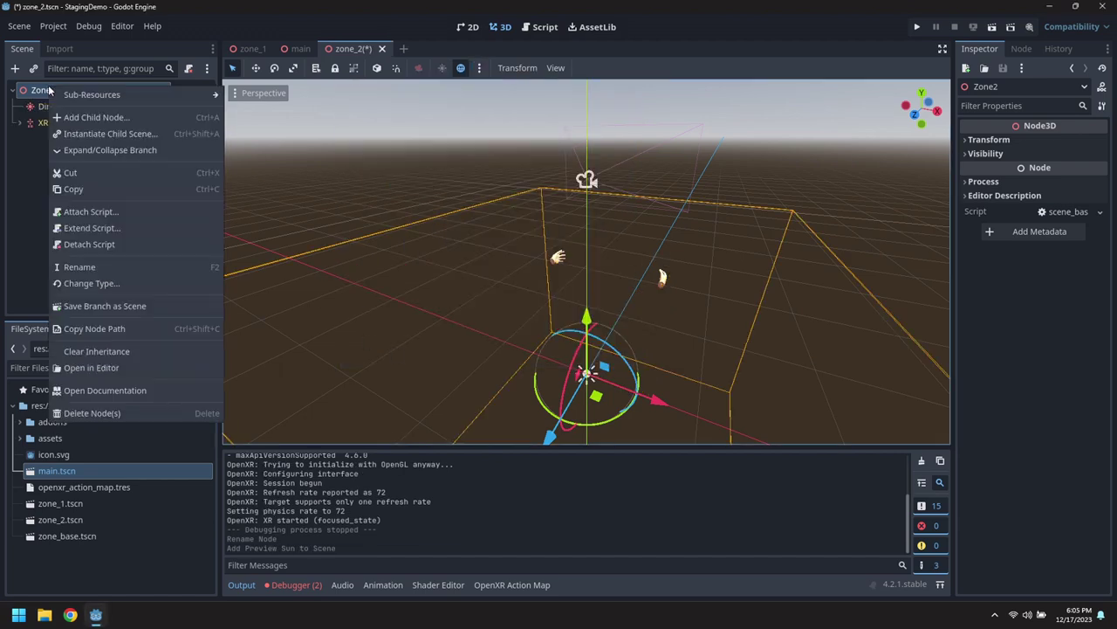
click(101, 117)
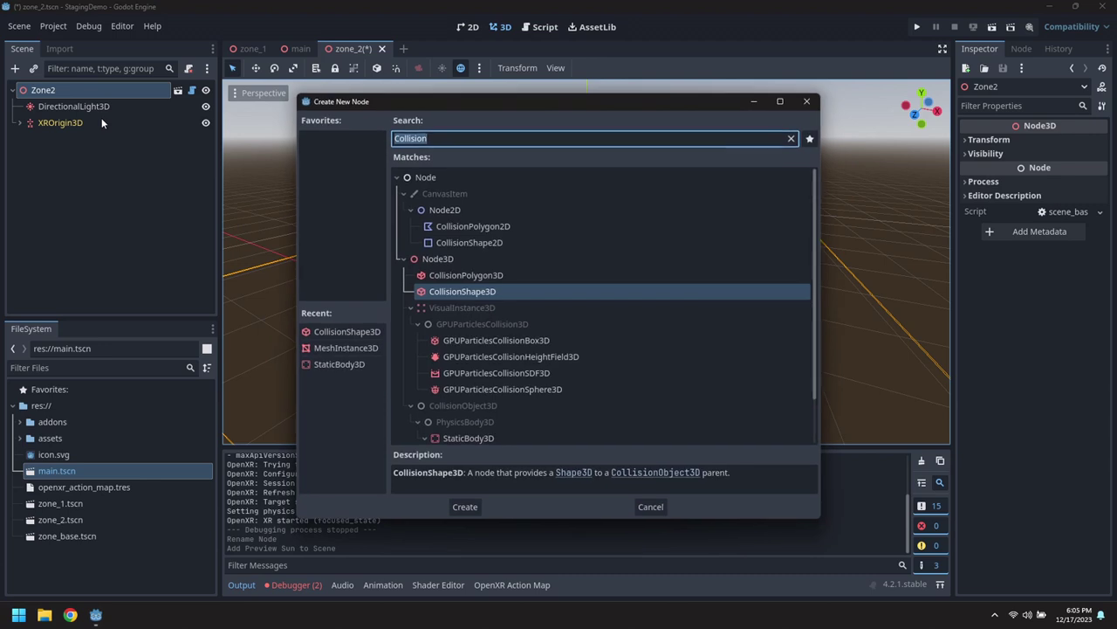
text(static)
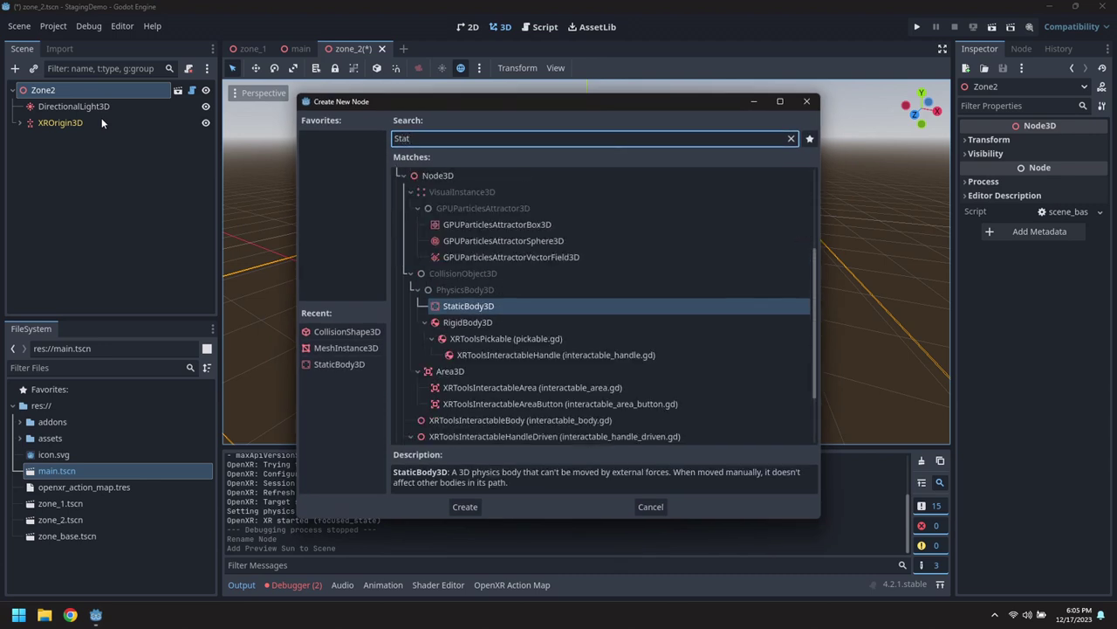
key(Return)
double_click(93, 138)
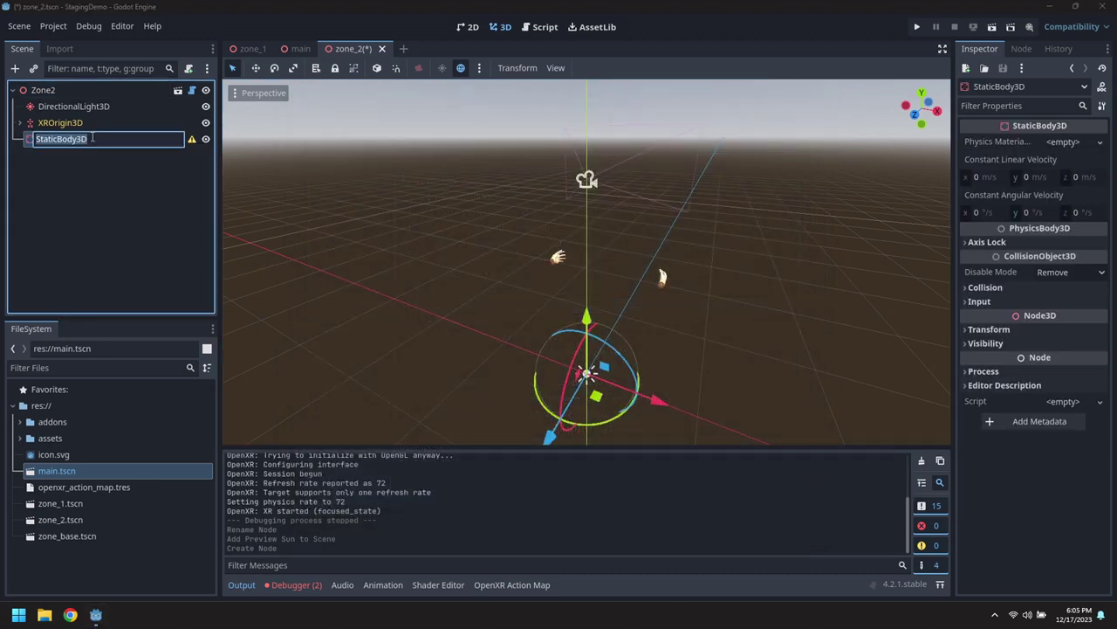
text(Ground)
key(Return)
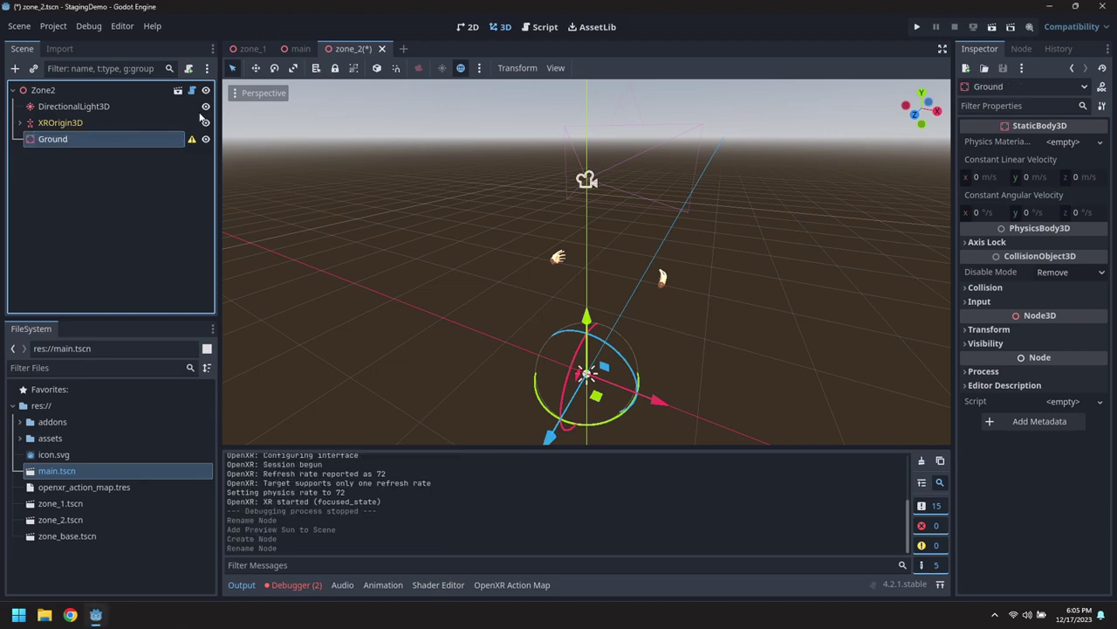
Add a MeshInstance3D child under Ground.
right_click(118, 142)
click(156, 152)
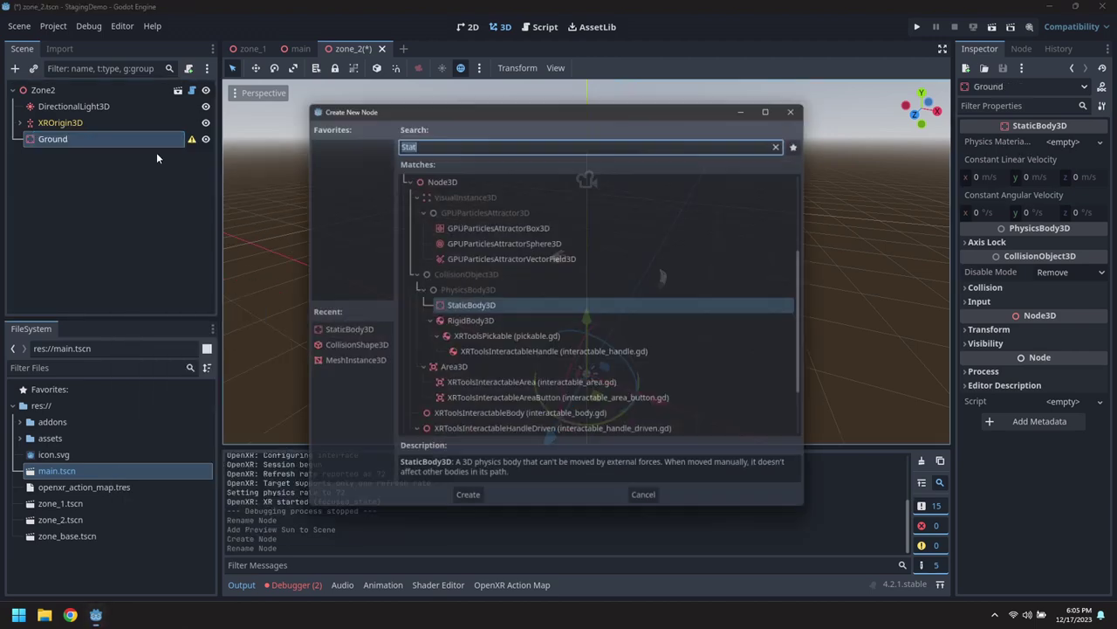
text(MeshInstance)
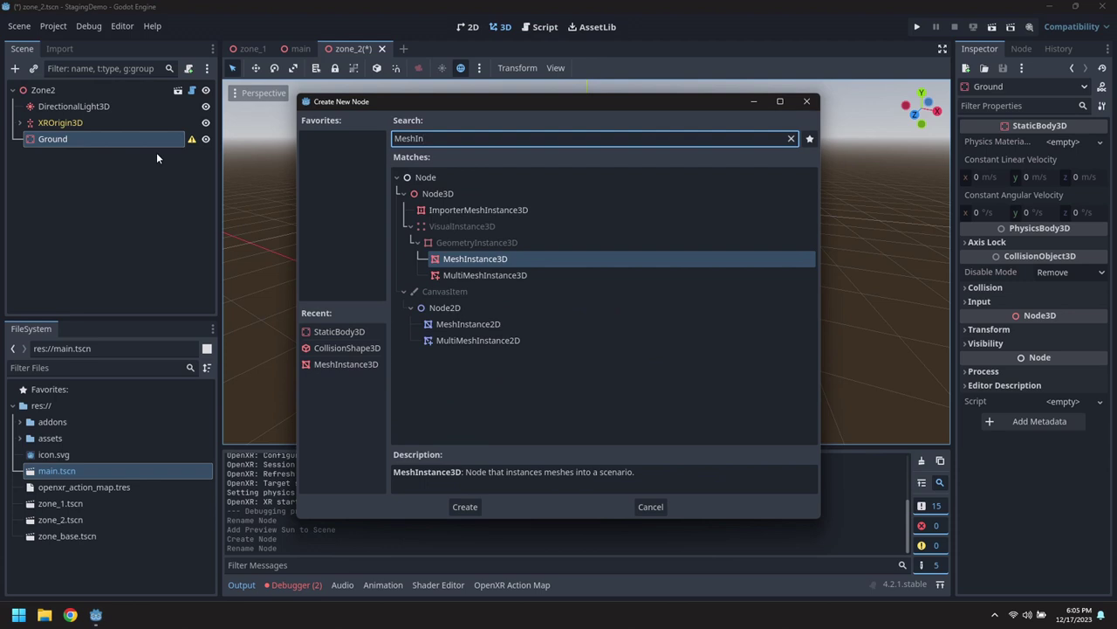
key(Return)
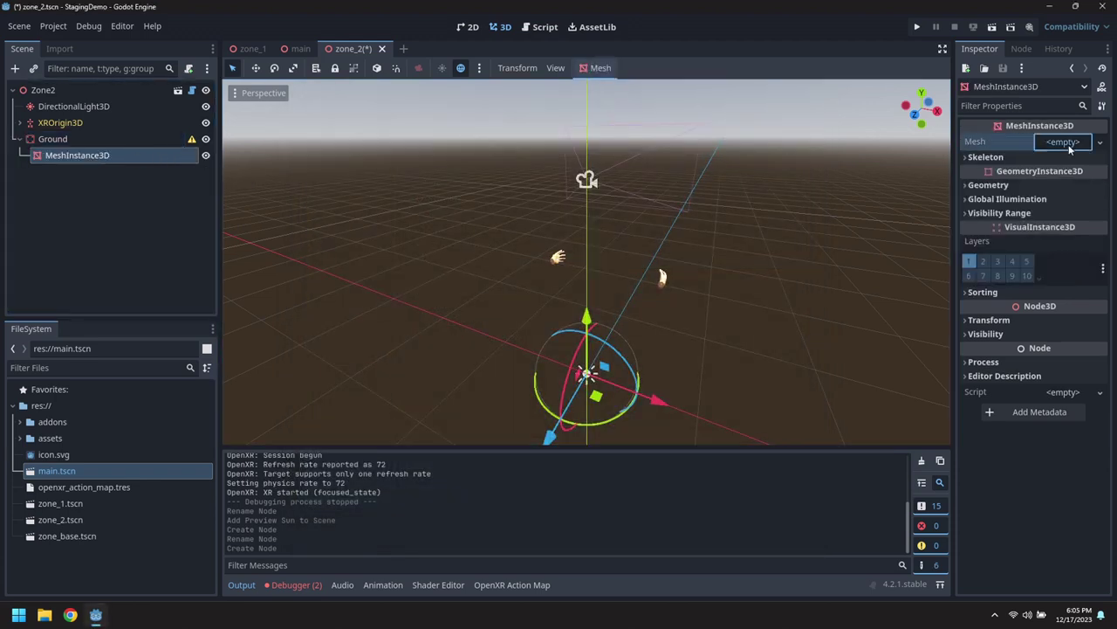
Give the Ground node a new 20 × 20 m PlaneMesh and rotate it flat as the floor.
click(1073, 142)
click(1050, 277)
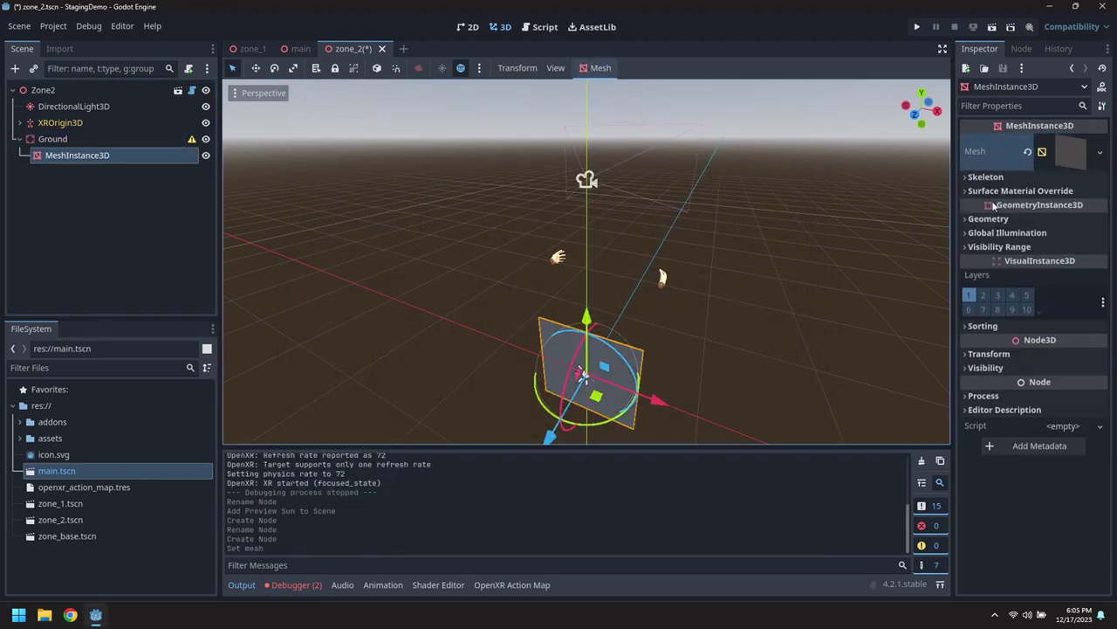
click(1065, 151)
click(1064, 270)
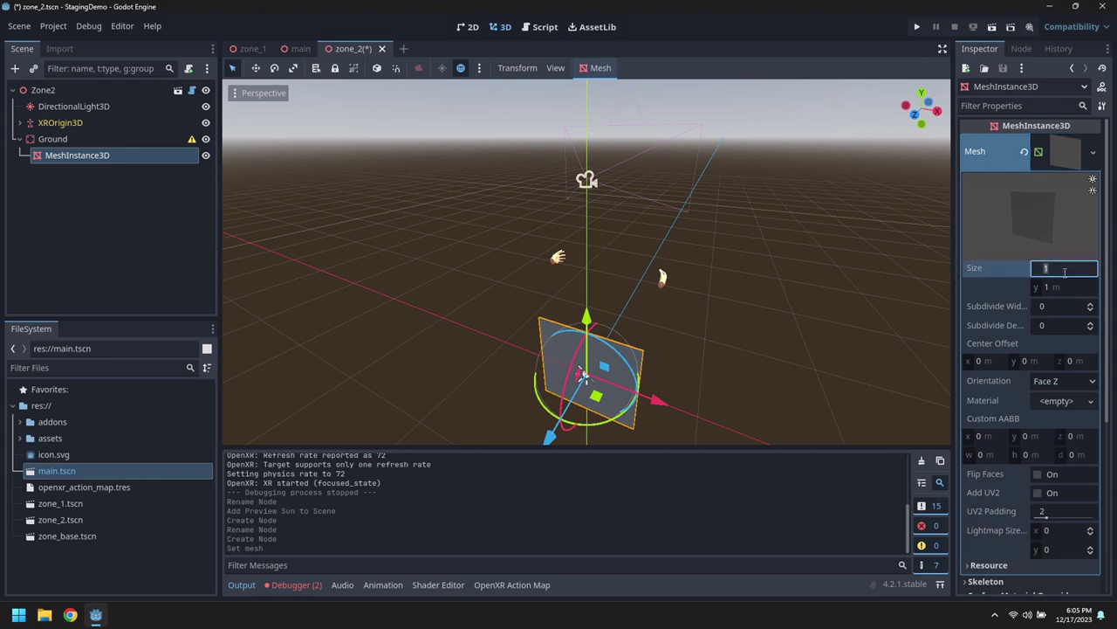
text(20)
key(Tab)
text(20)
key(Tab)
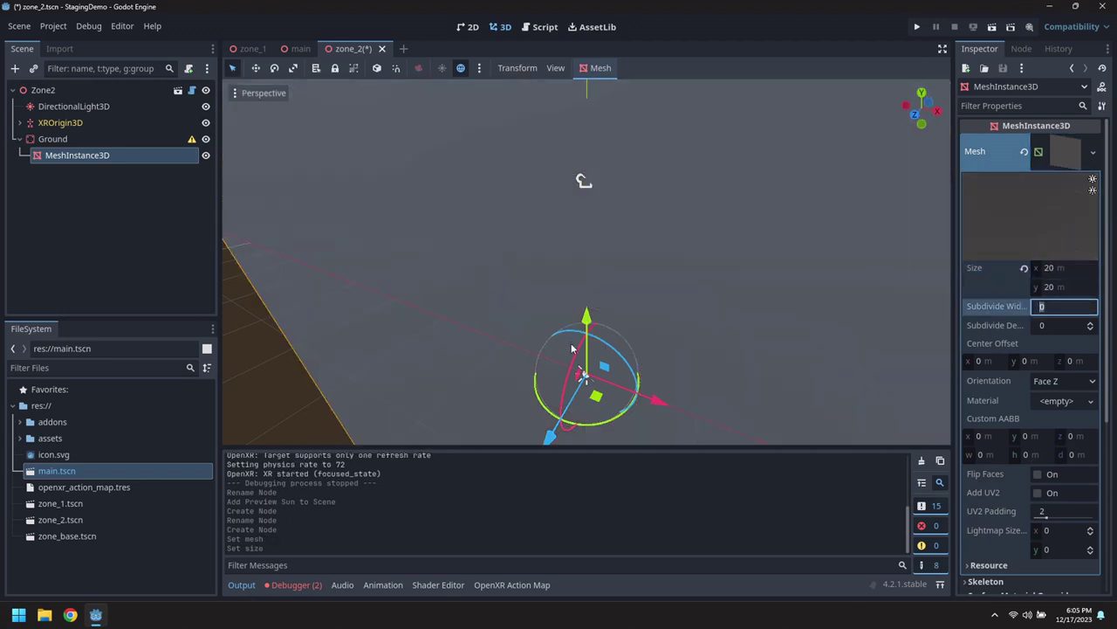
drag(574, 350, 640, 354)
Add a new StandardMaterial3D with albedo colour RGB 64, 64, 64 (dark grey).
click(1070, 402)
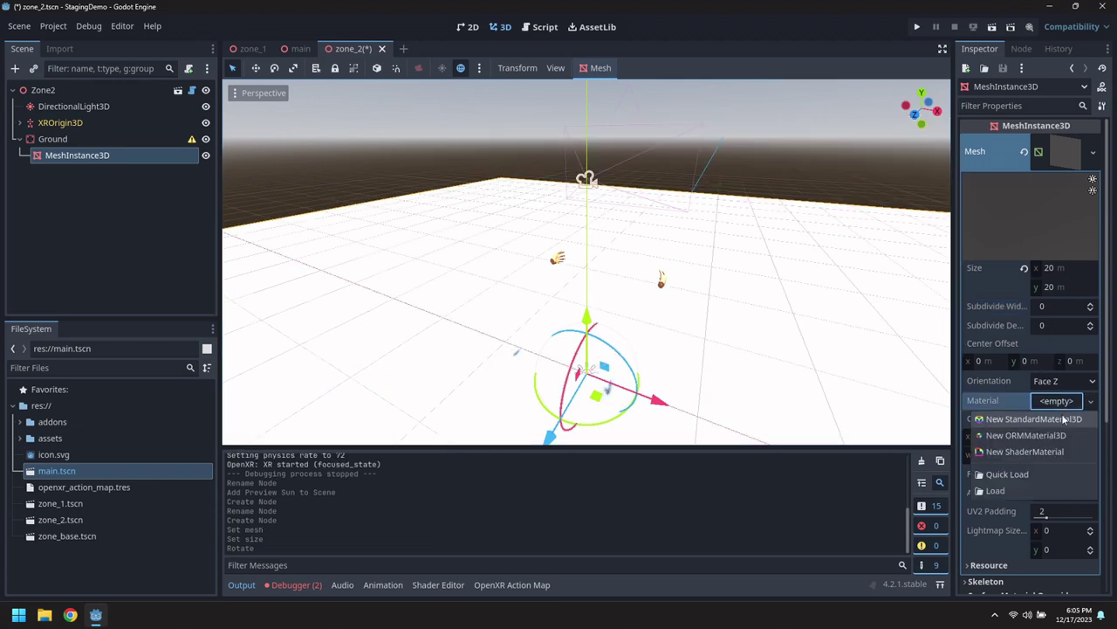
click(1012, 420)
click(1070, 412)
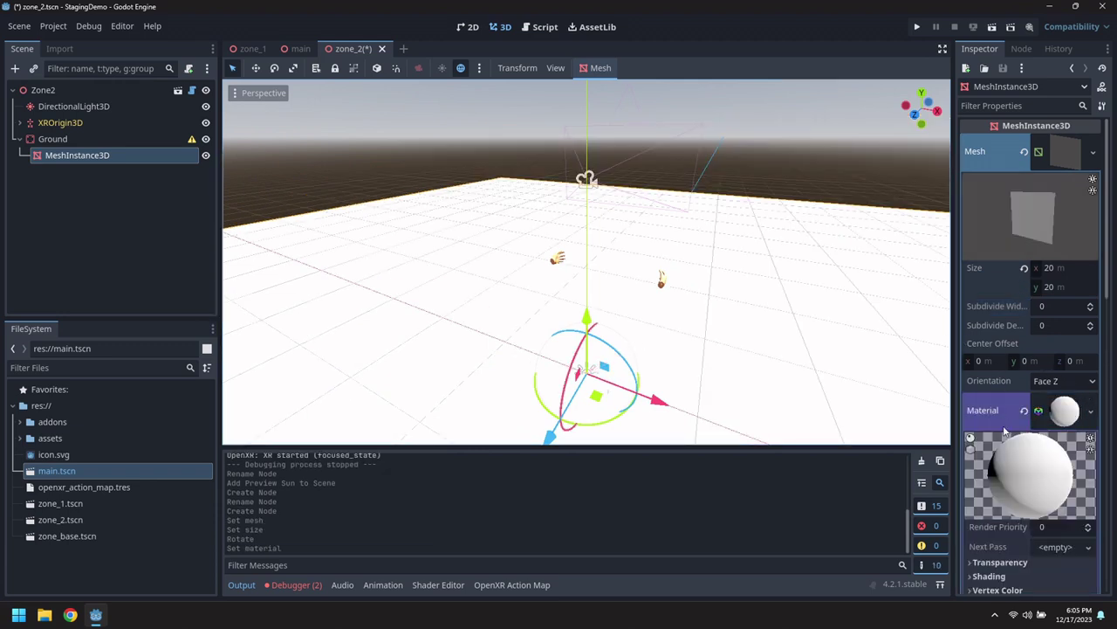
scroll(1031, 494, down, 4)
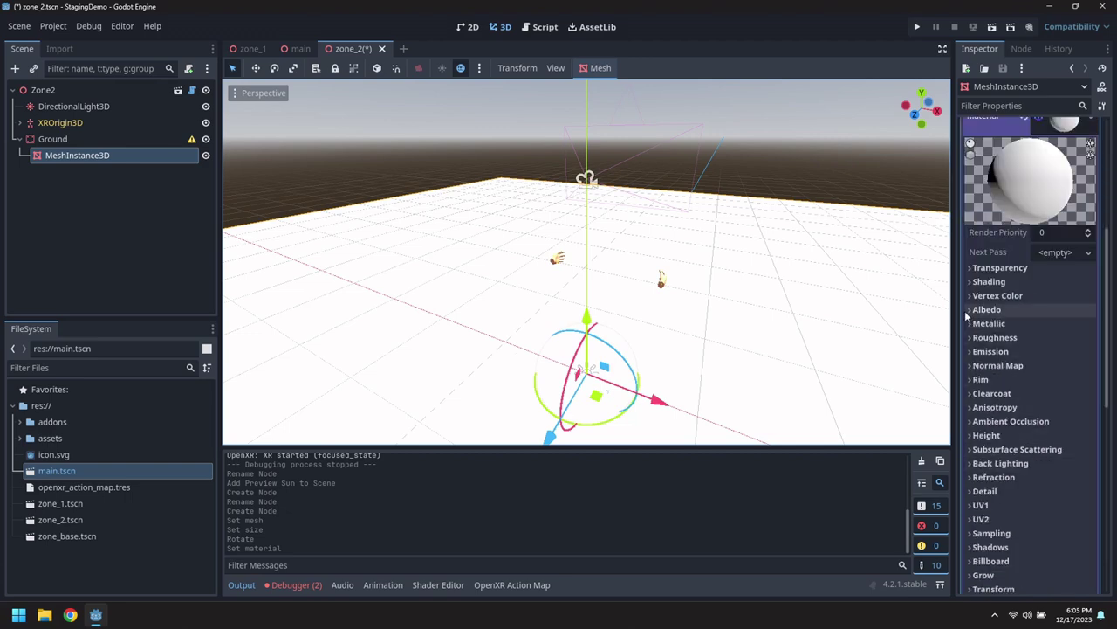
click(1004, 309)
click(1065, 324)
click(1087, 208)
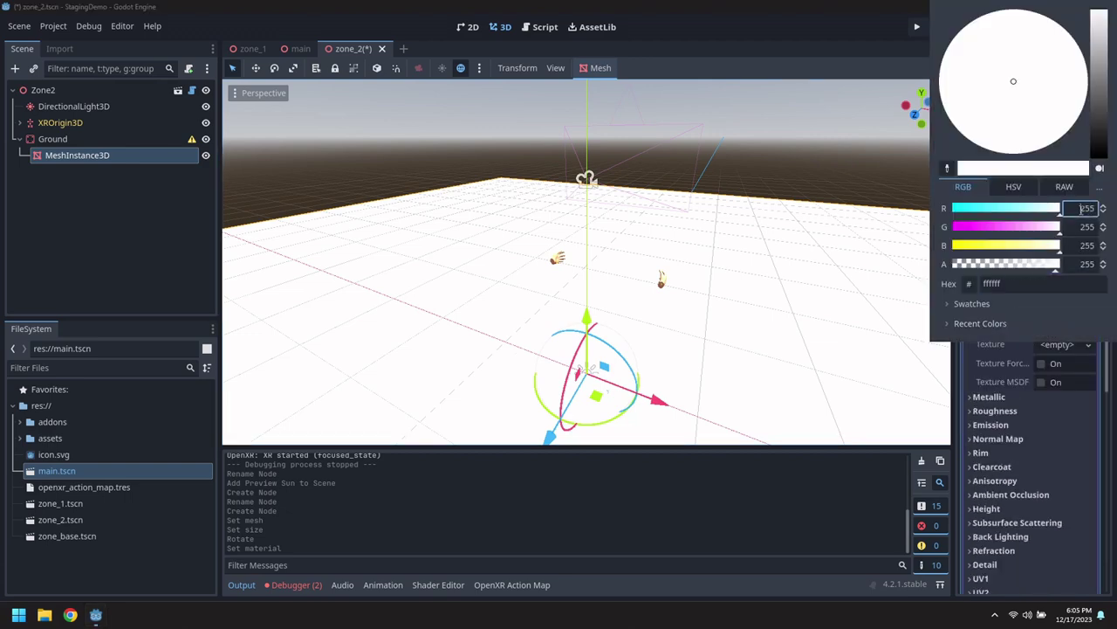
text(64)
key(Tab)
text(64)
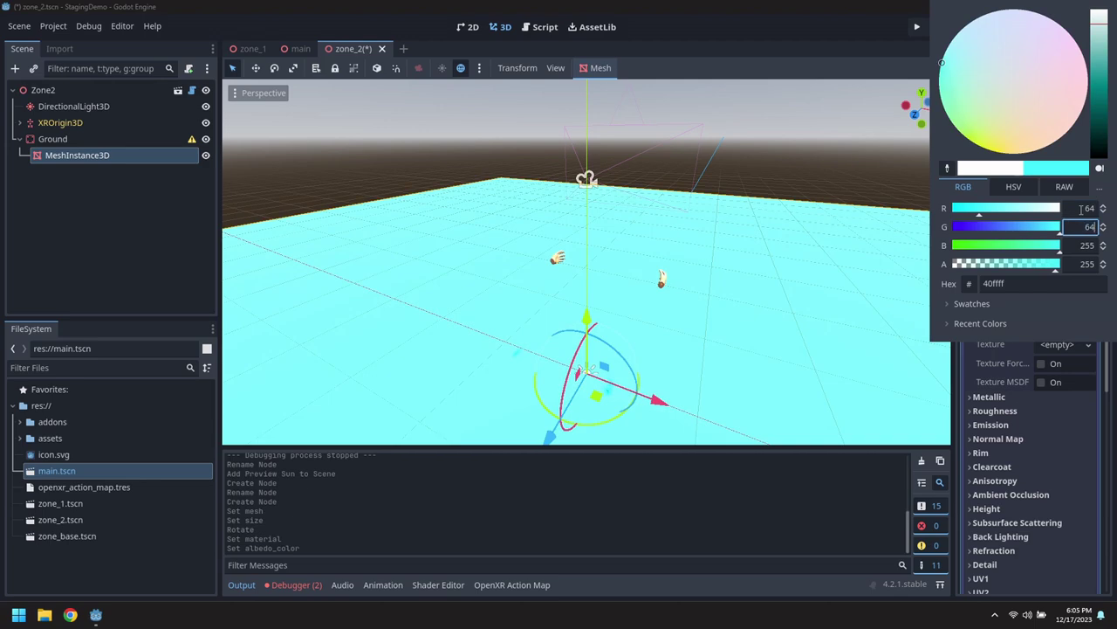
key(Tab)
text(64)
key(Tab)
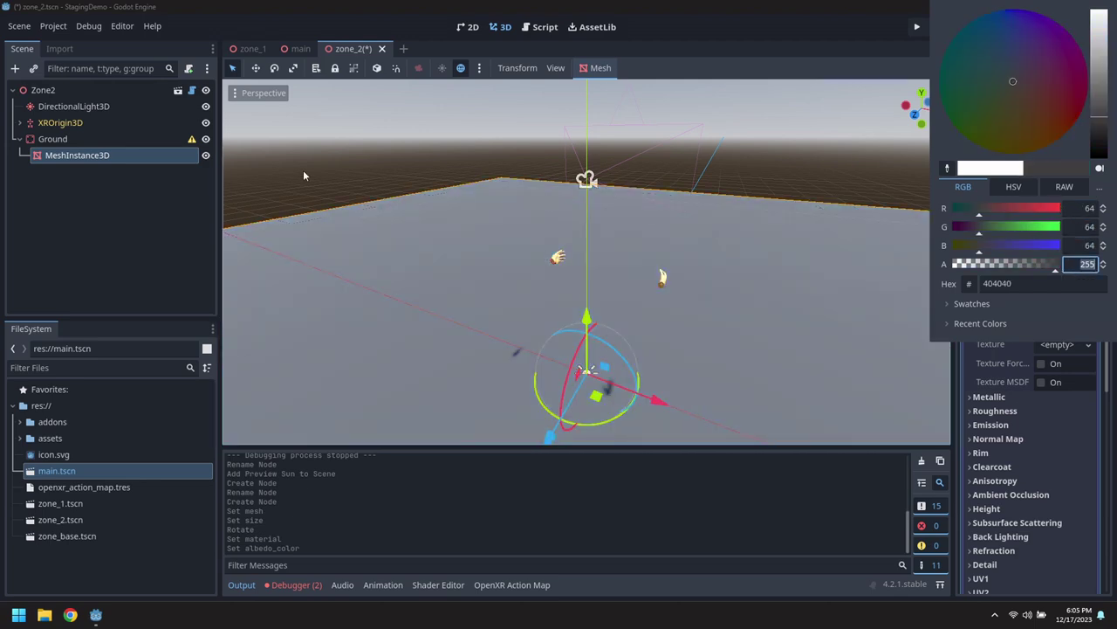
click(58, 204)
middle_drag(295, 219, 349, 229)
Save zone_2 and add a CollisionShape3D child under the Ground node.
click(20, 27)
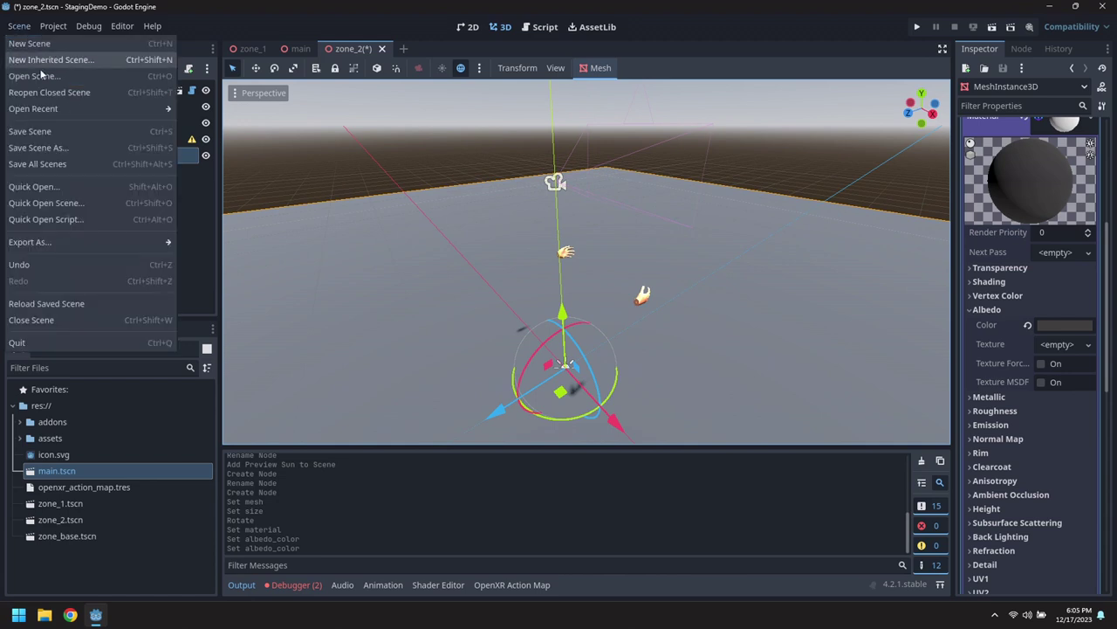
click(39, 131)
click(19, 140)
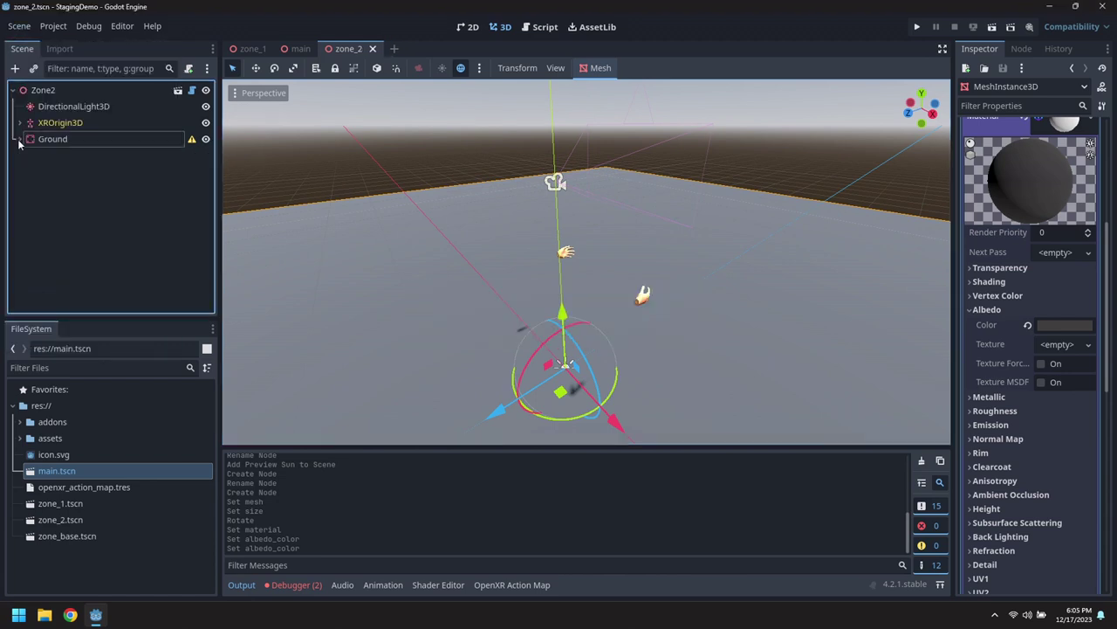
click(19, 140)
right_click(41, 141)
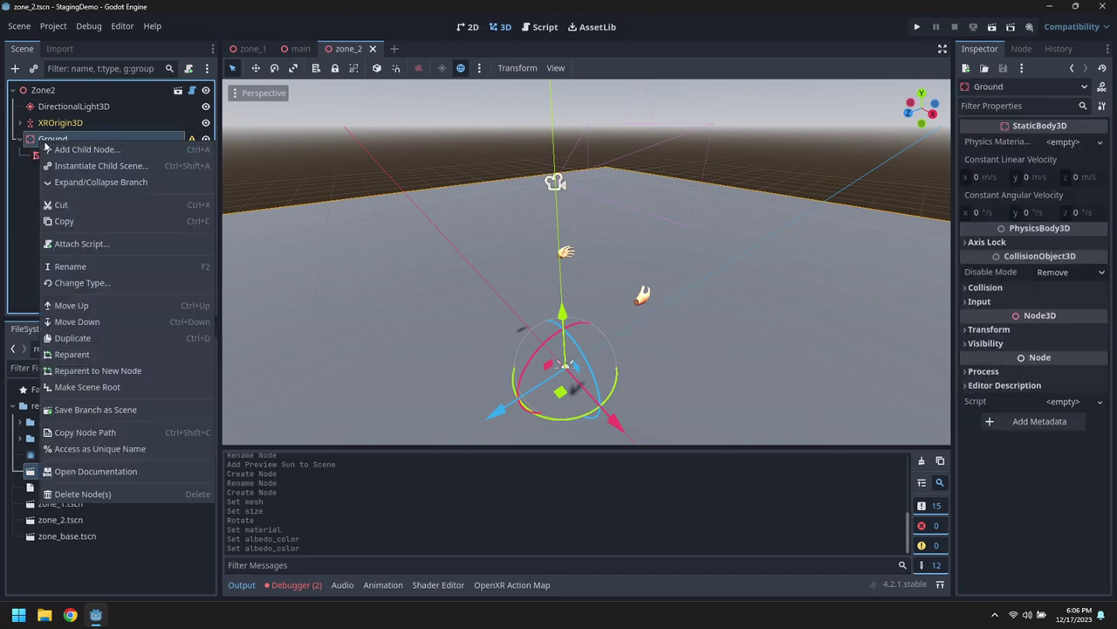
click(85, 152)
text(Collis)
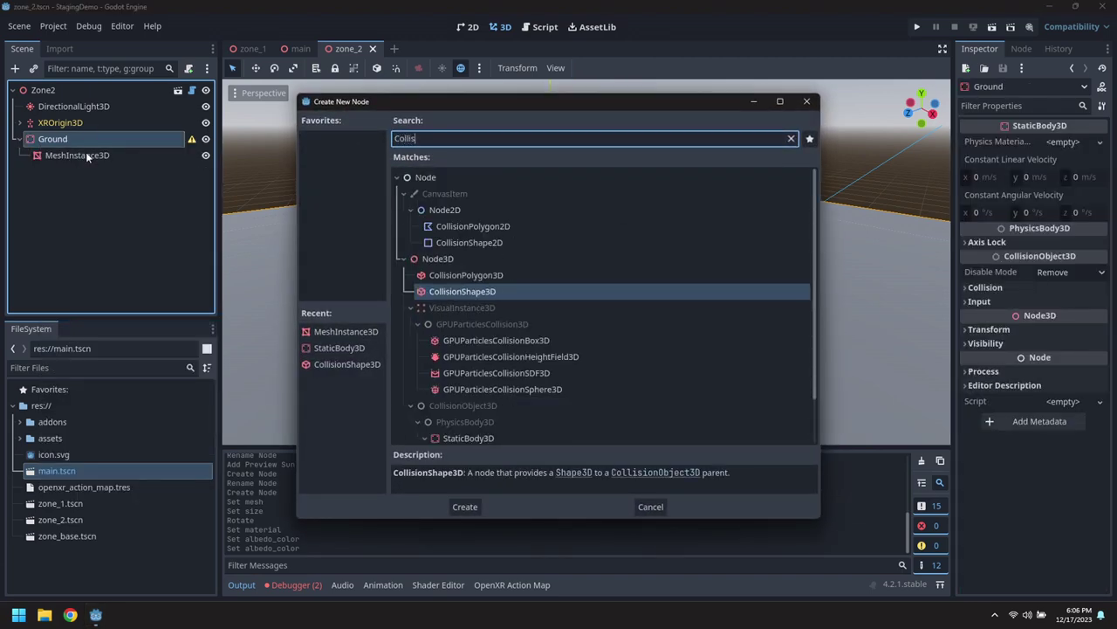
key(Return)
key(f)
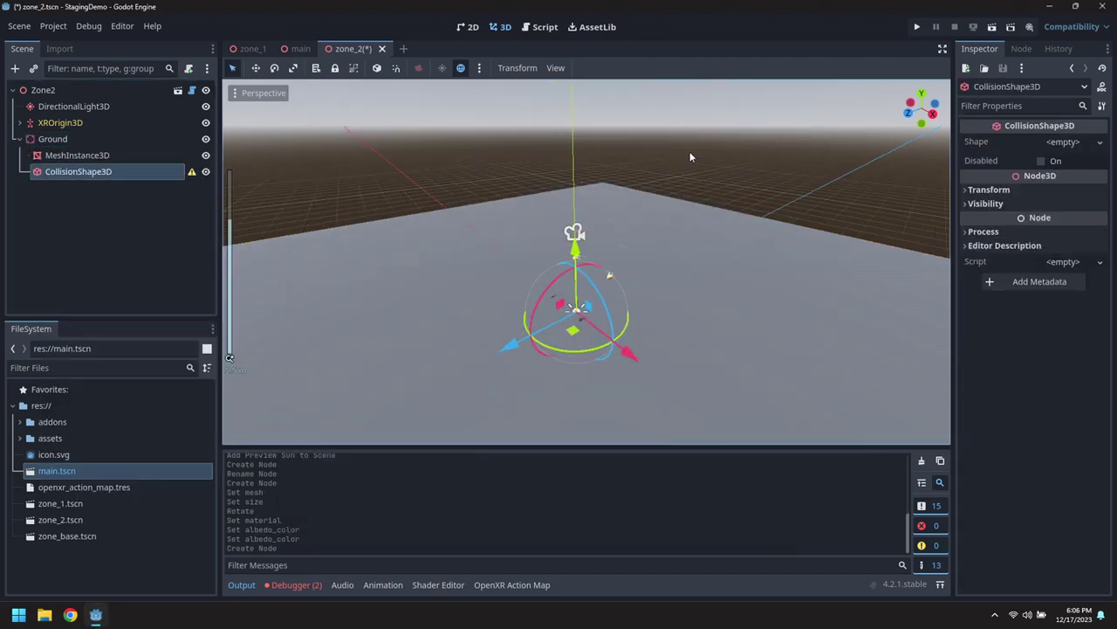
Give the collision node a new BoxShape3D sized 20 × 1 × 20 m.
click(1063, 142)
click(1012, 192)
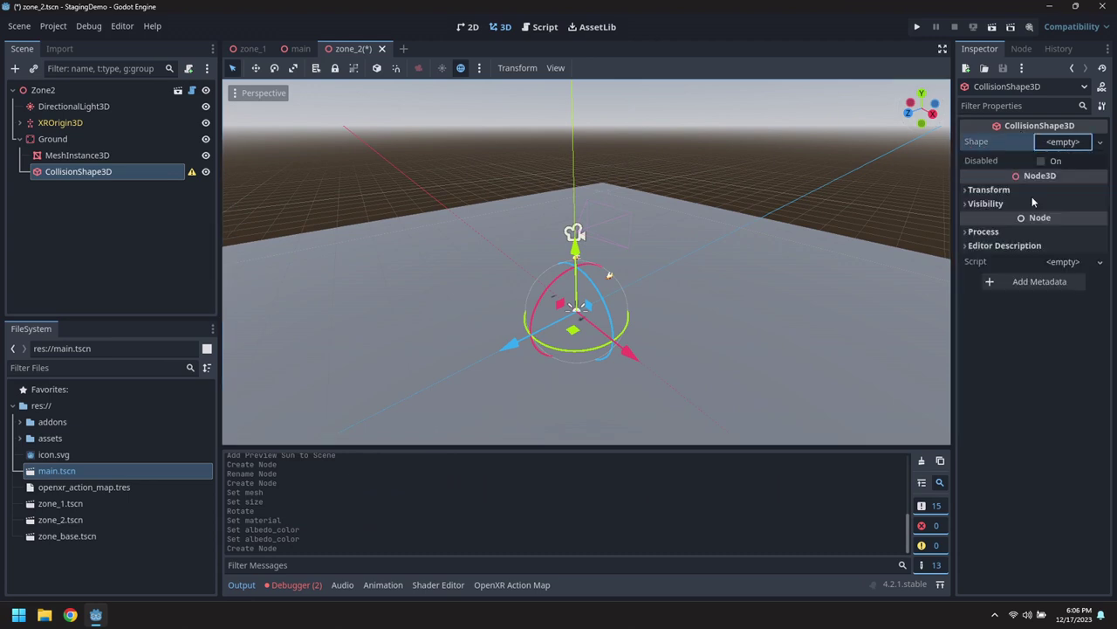
middle_drag(611, 331, 696, 239)
scroll(695, 240, down, 2)
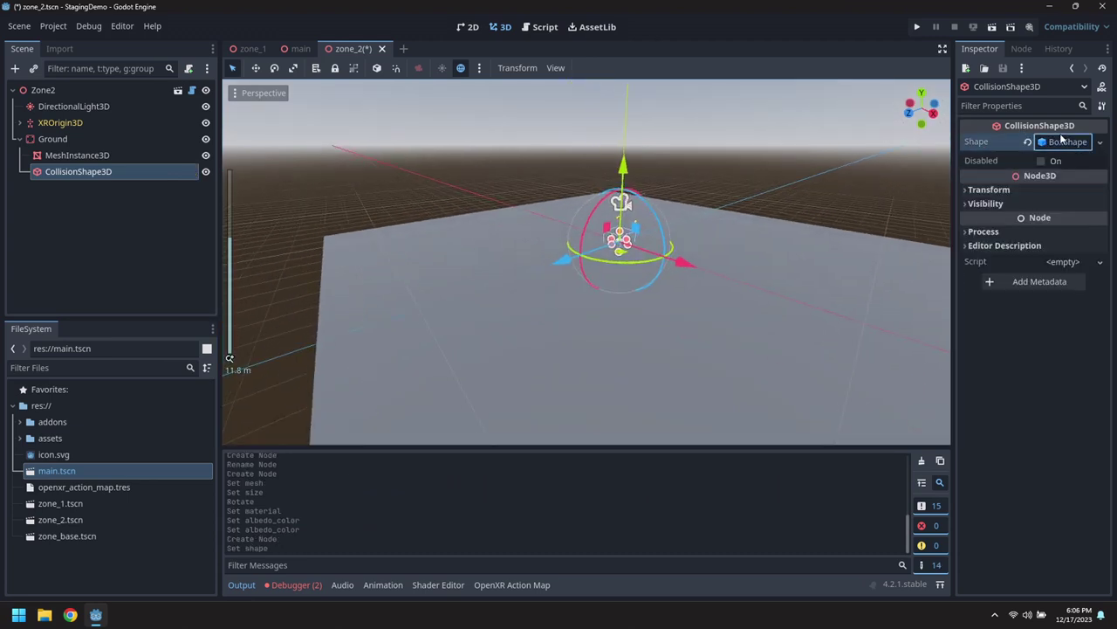
click(1061, 142)
click(1003, 177)
text(20)
key(Tab)
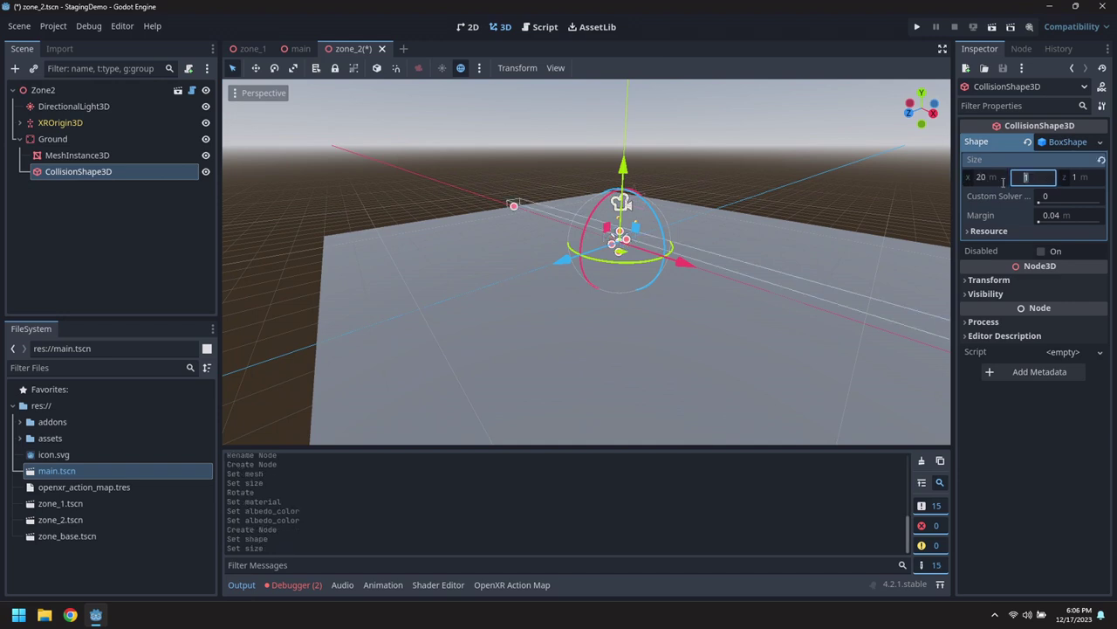
key(Tab)
text(20)
key(Tab)
Lower the collision box beneath the ground plane and save the scene.
scroll(444, 336, down, 3)
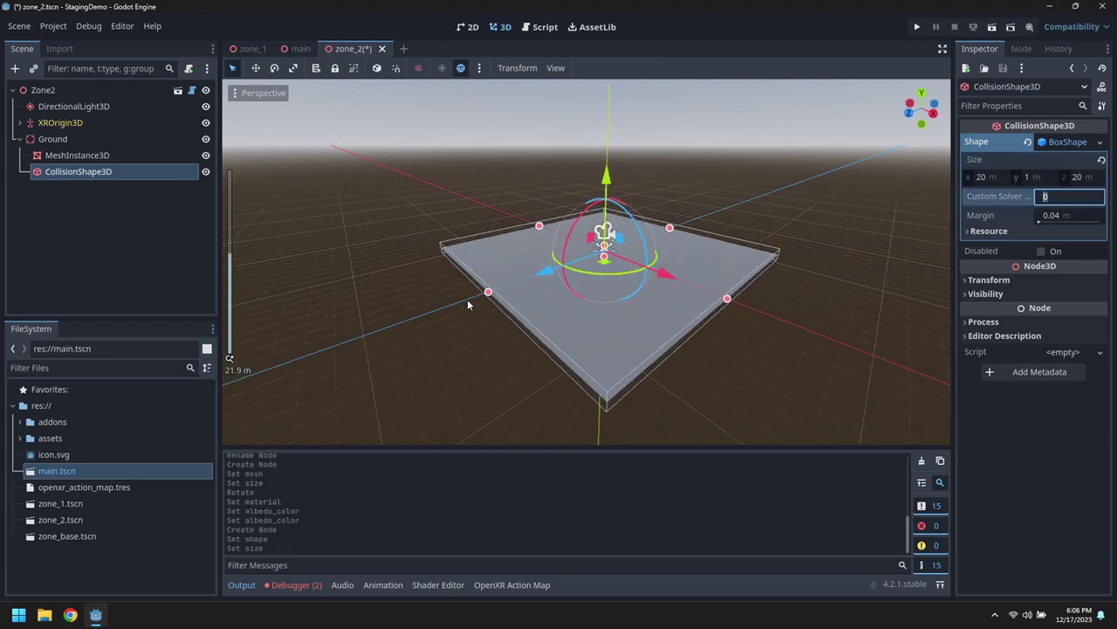
middle_drag(467, 299, 478, 280)
drag(610, 179, 646, 179)
middle_drag(646, 179, 873, 179)
key(ctrl+s)
Begin adding a new child node under the Zone2 root.
click(20, 138)
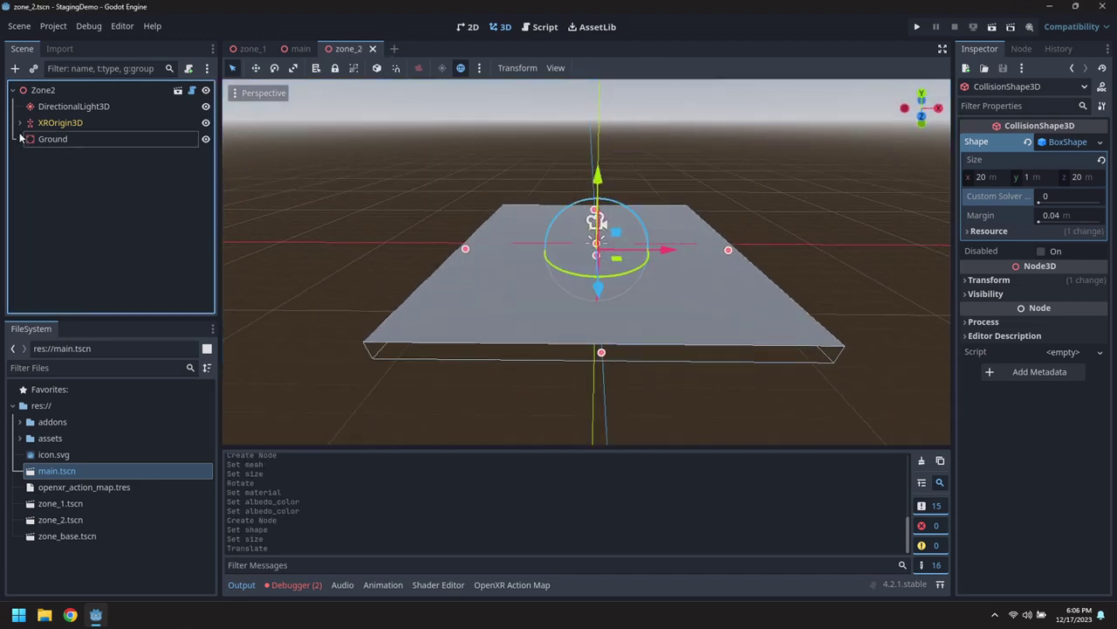
right_click(44, 92)
click(96, 117)
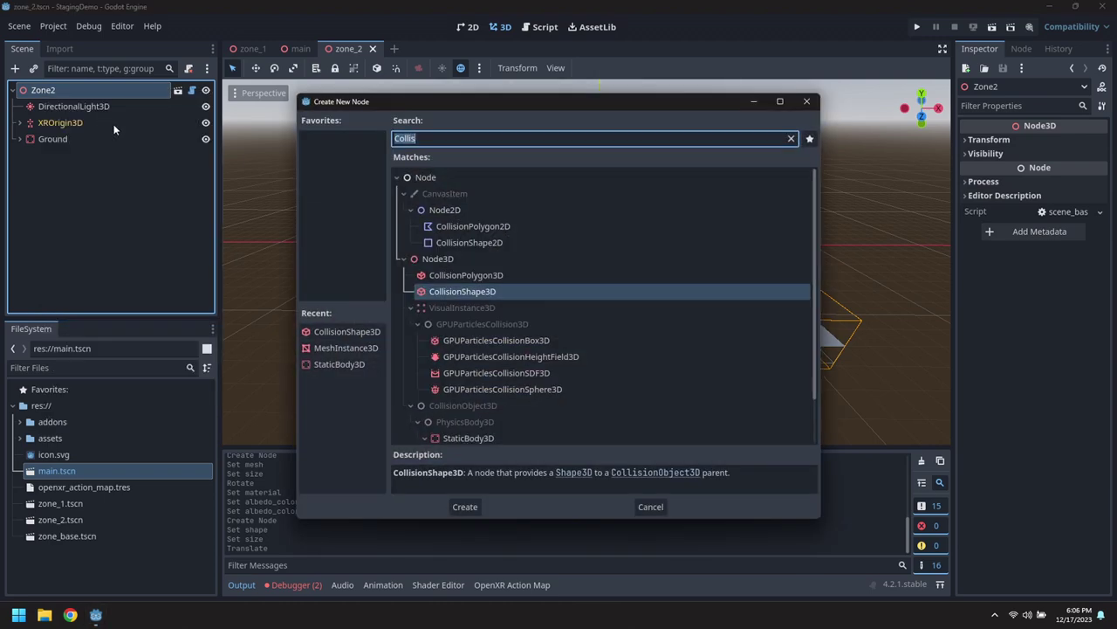
Add a WorldEnvironment node with a new Environment resource and fog enabled.
text(World)
key(Return)
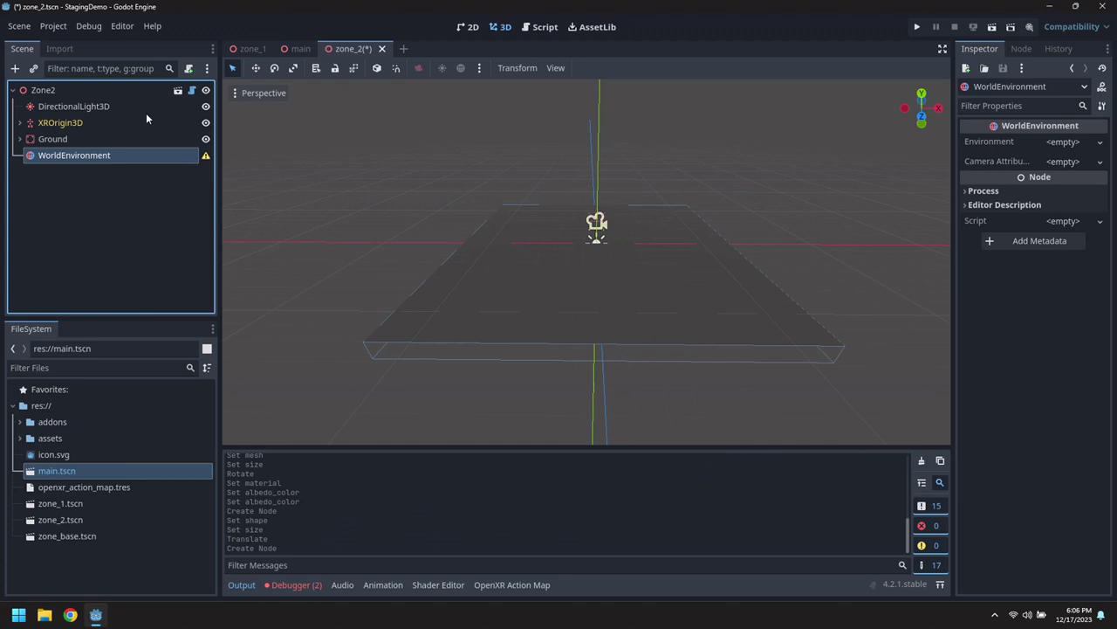
click(1065, 142)
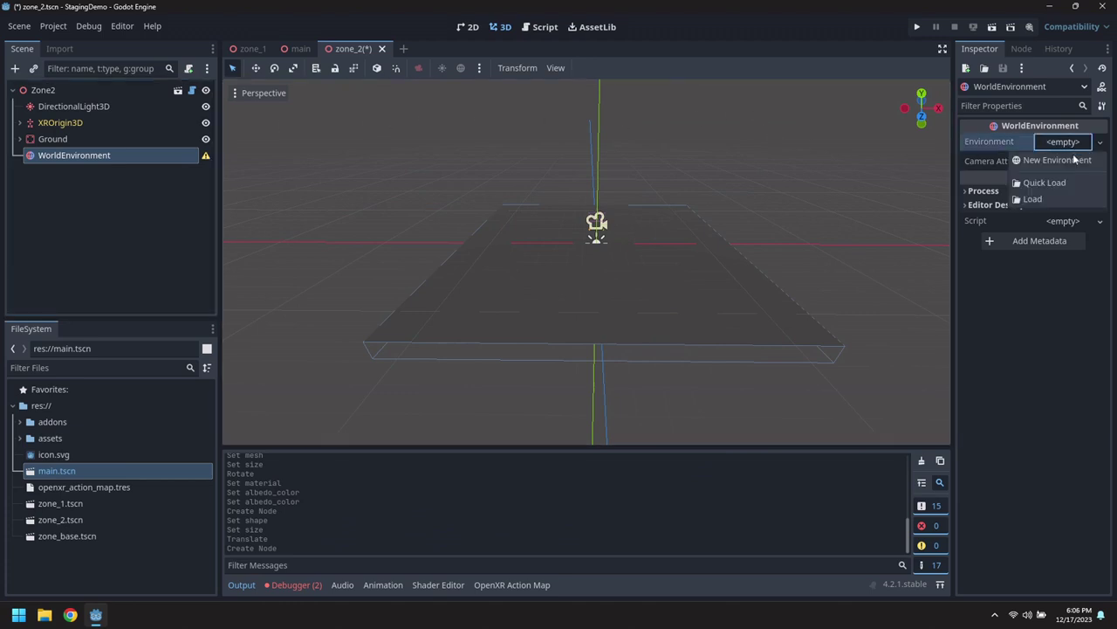
click(1075, 160)
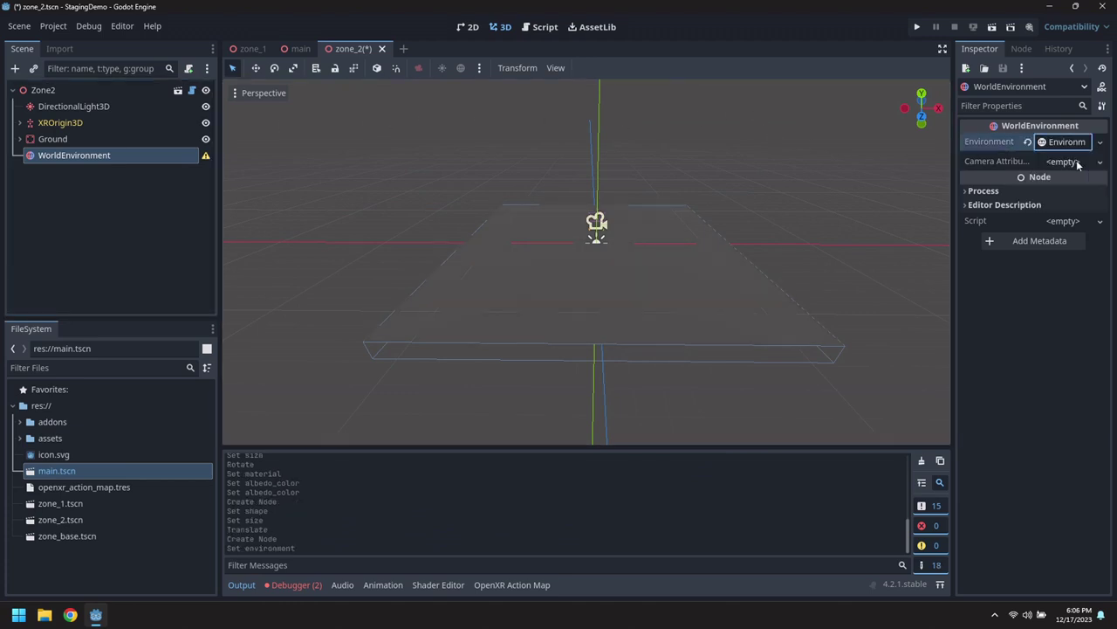
click(1069, 142)
click(994, 160)
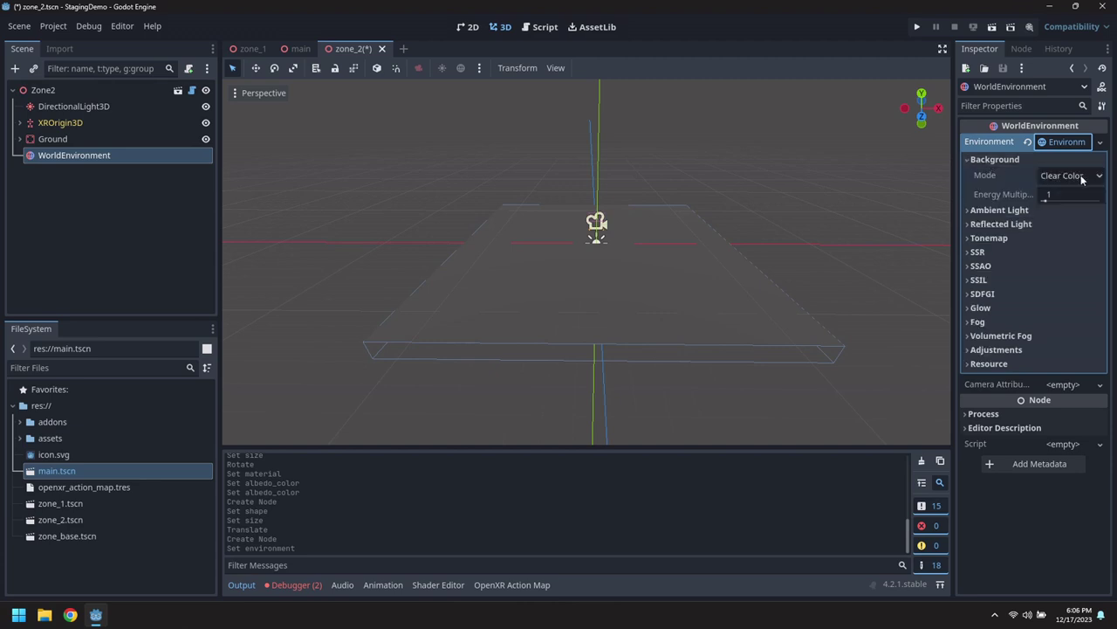
click(976, 322)
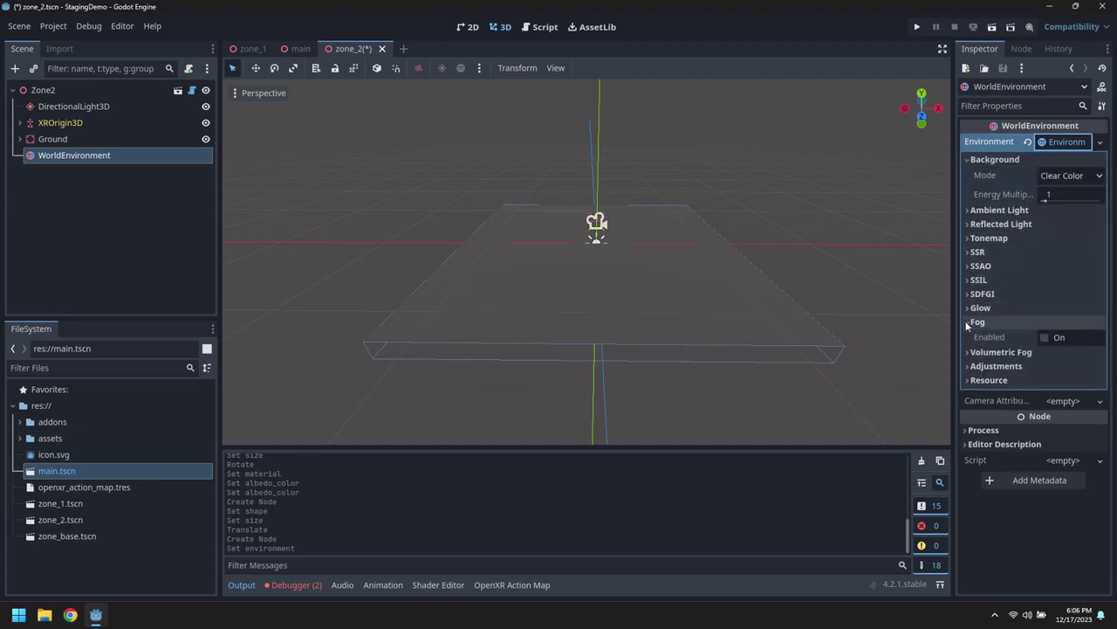
click(1040, 337)
scroll(812, 271, up, 3)
middle_drag(760, 244, 557, 307)
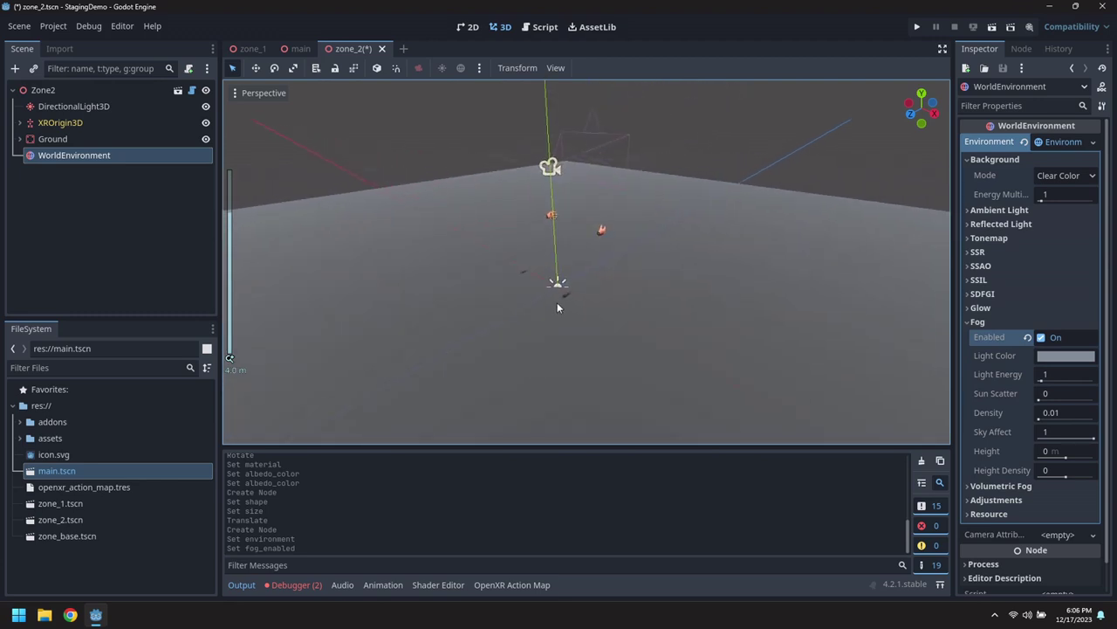
Set fog density to 0.4 and copy the fog light colour hex 848d9b.
click(1070, 413)
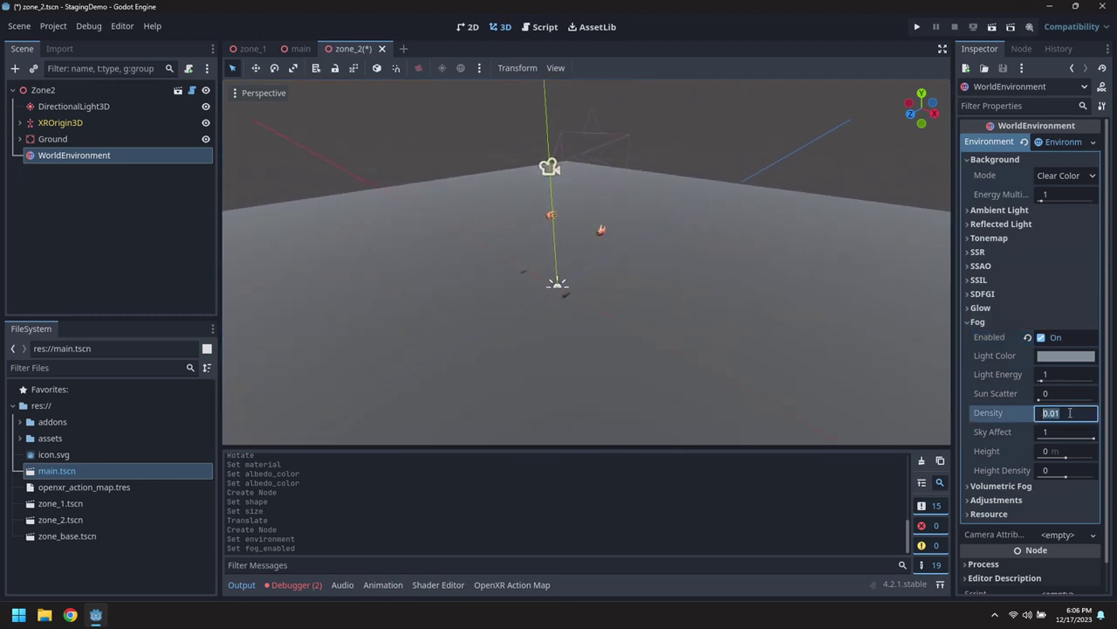
text(0.4)
key(Return)
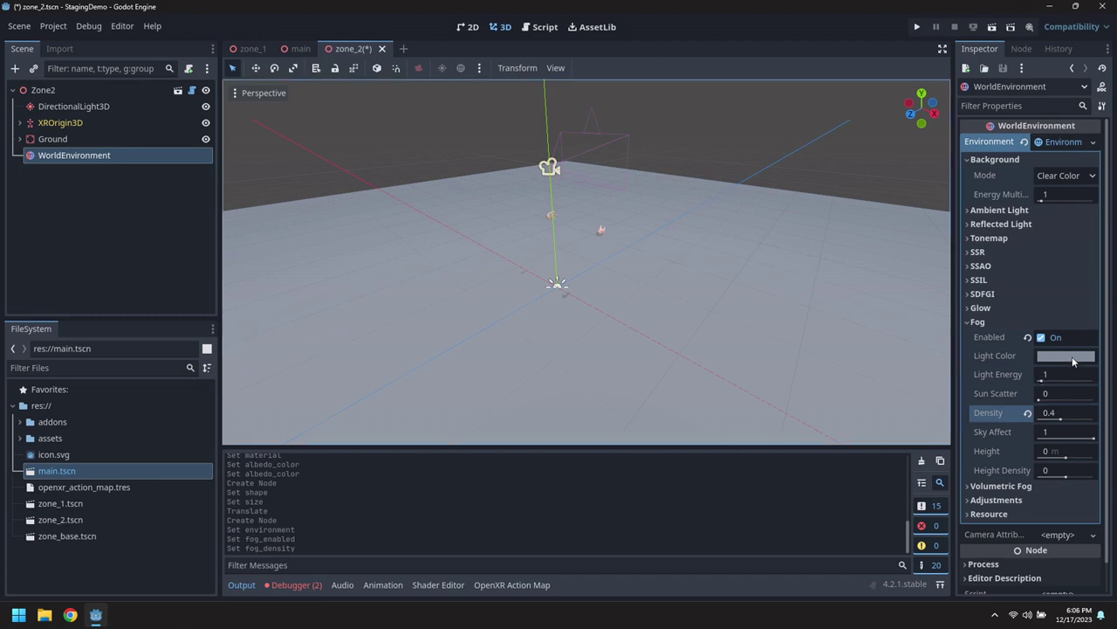
click(1072, 356)
click(1063, 291)
double_click(1063, 291)
key(ctrl+c)
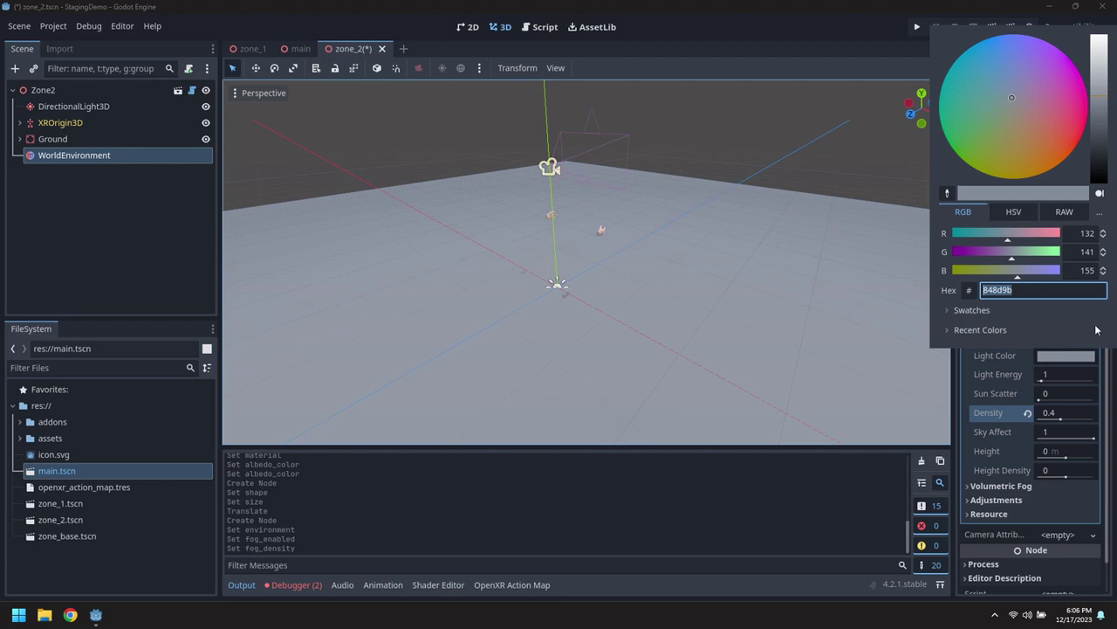
click(975, 355)
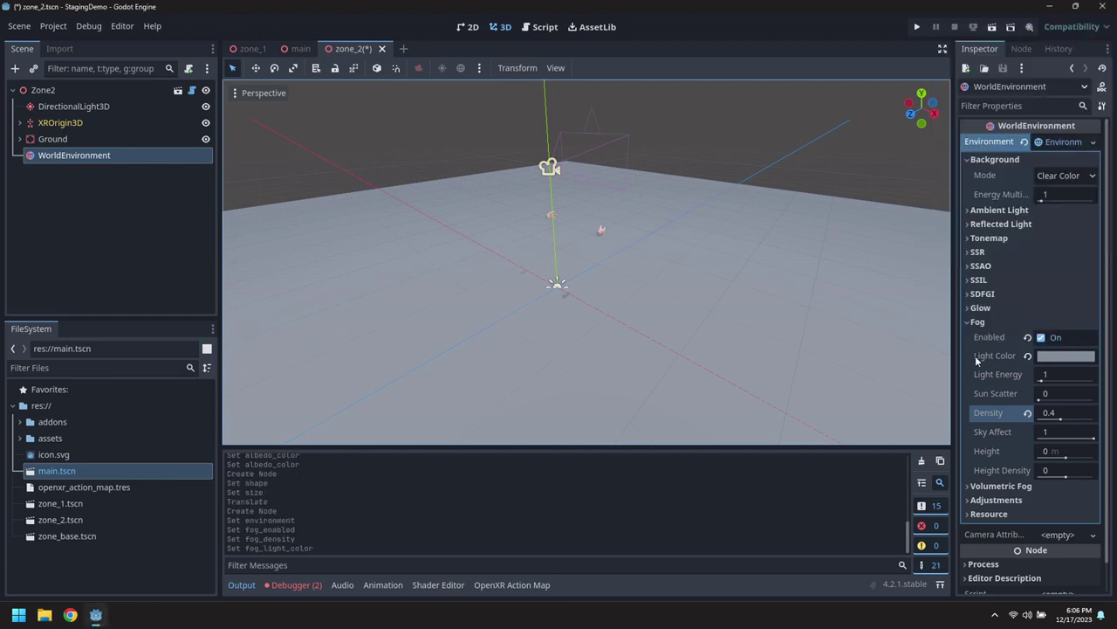
Set the background mode to Custom Color using the pasted 848d9b.
click(1058, 175)
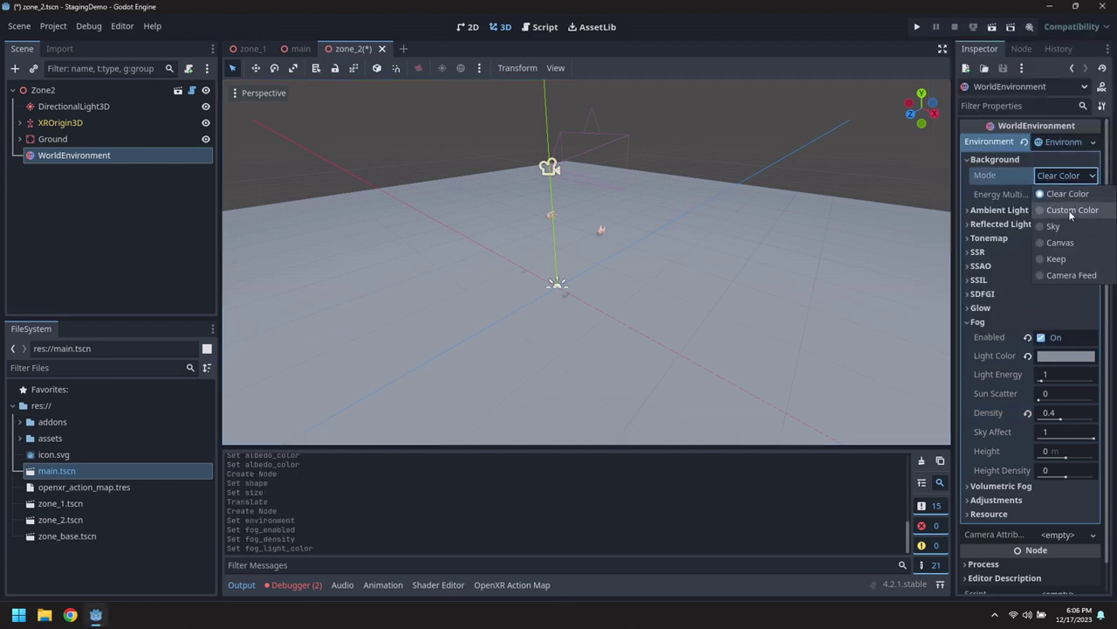
click(1073, 210)
click(1066, 194)
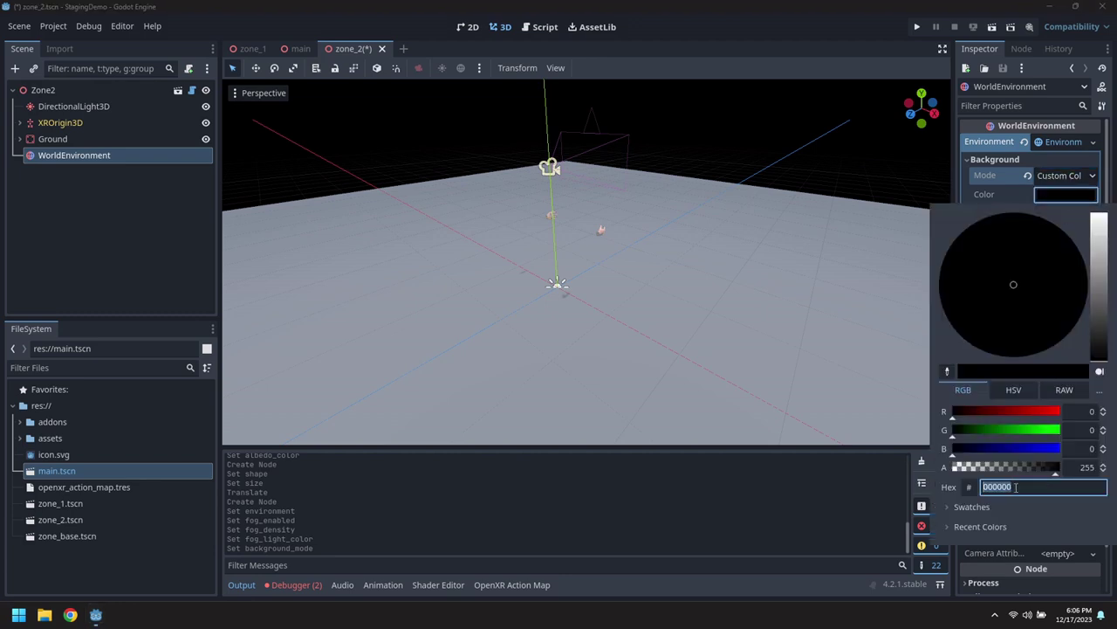
key(ctrl+v)
key(Return)
click(664, 254)
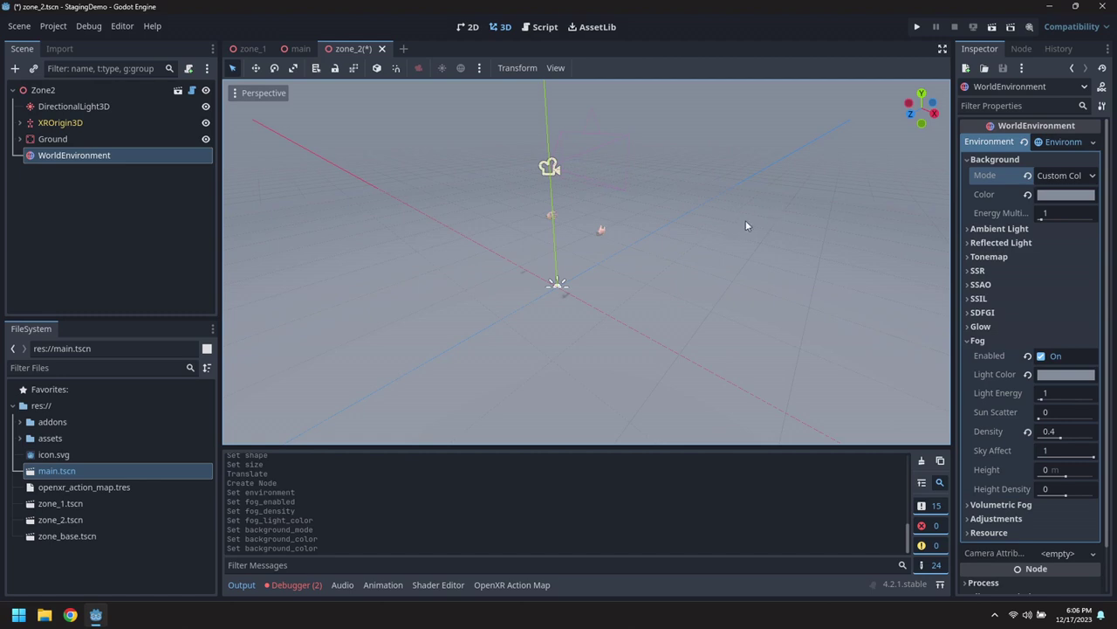
Save the zone_2 scene with its fog settings.
middle_drag(745, 219, 287, 215)
scroll(436, 240, down, 3)
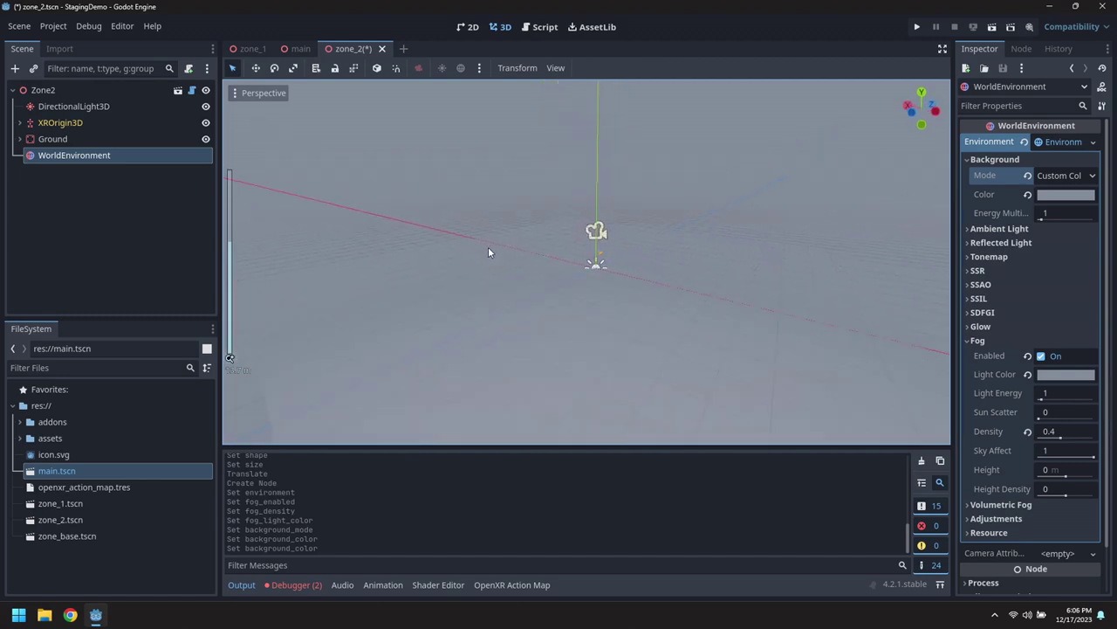
middle_drag(488, 252, 329, 302)
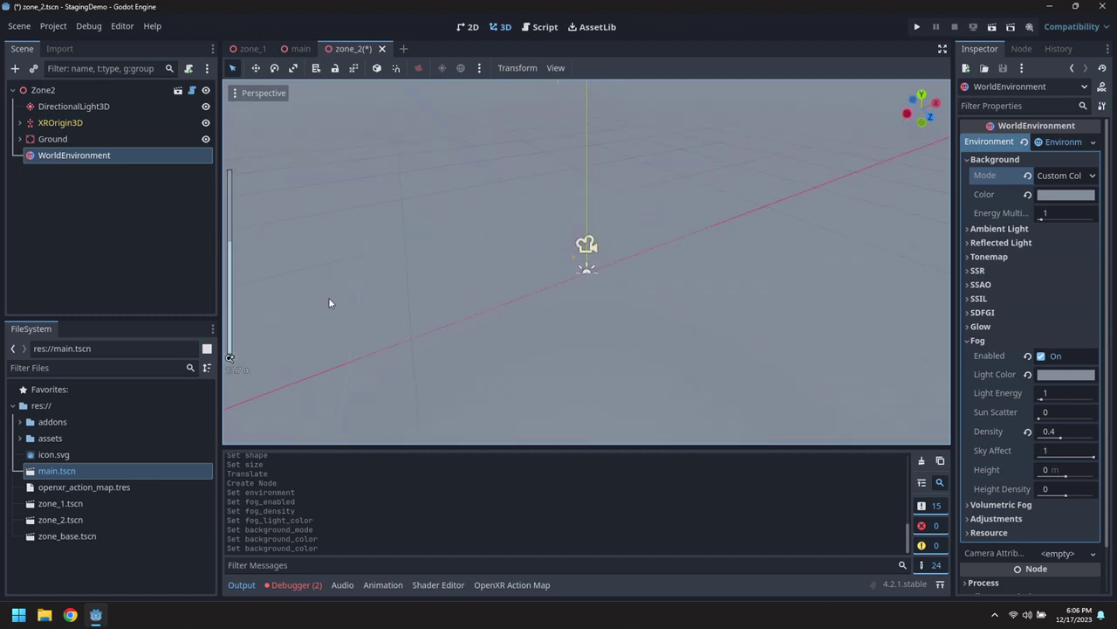
click(19, 25)
click(34, 130)
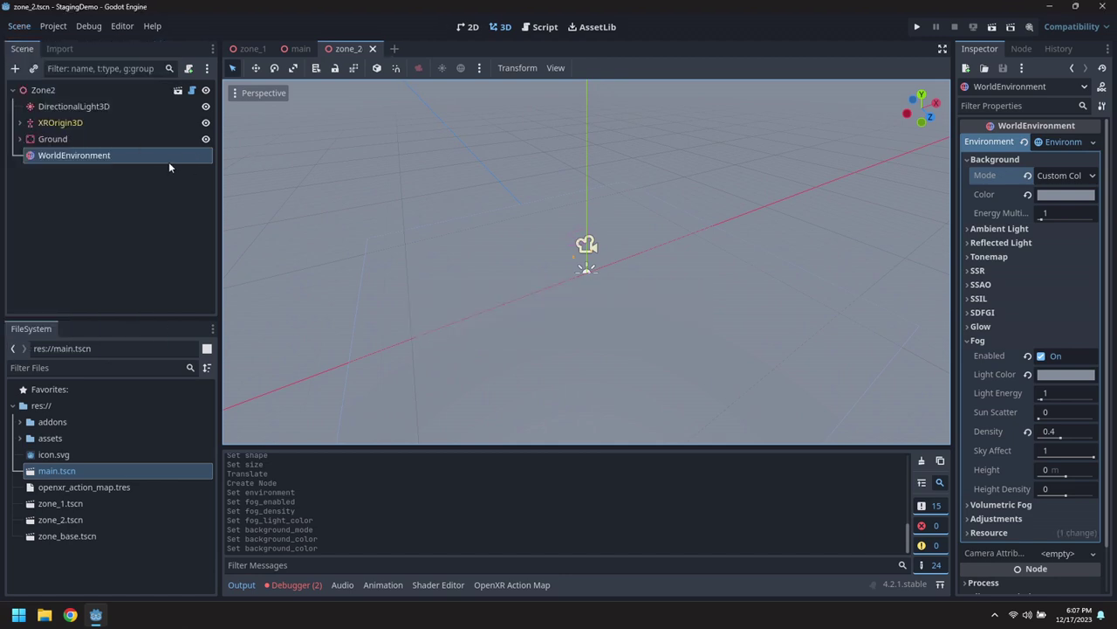
Switch to the zone_1 scene and collapse its Ground node.
click(252, 48)
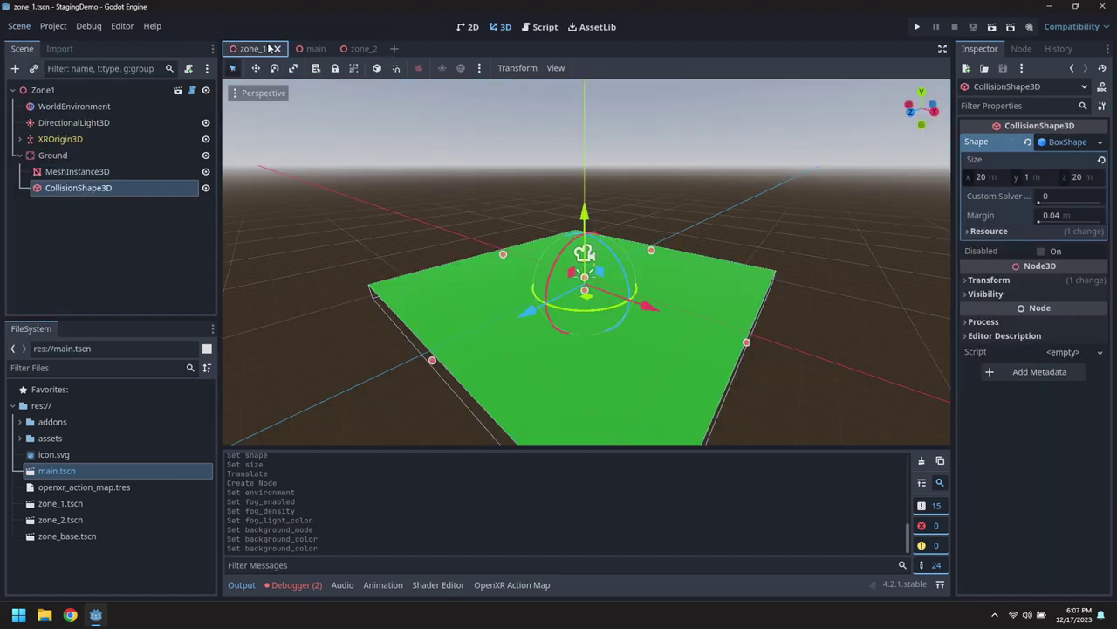
click(366, 50)
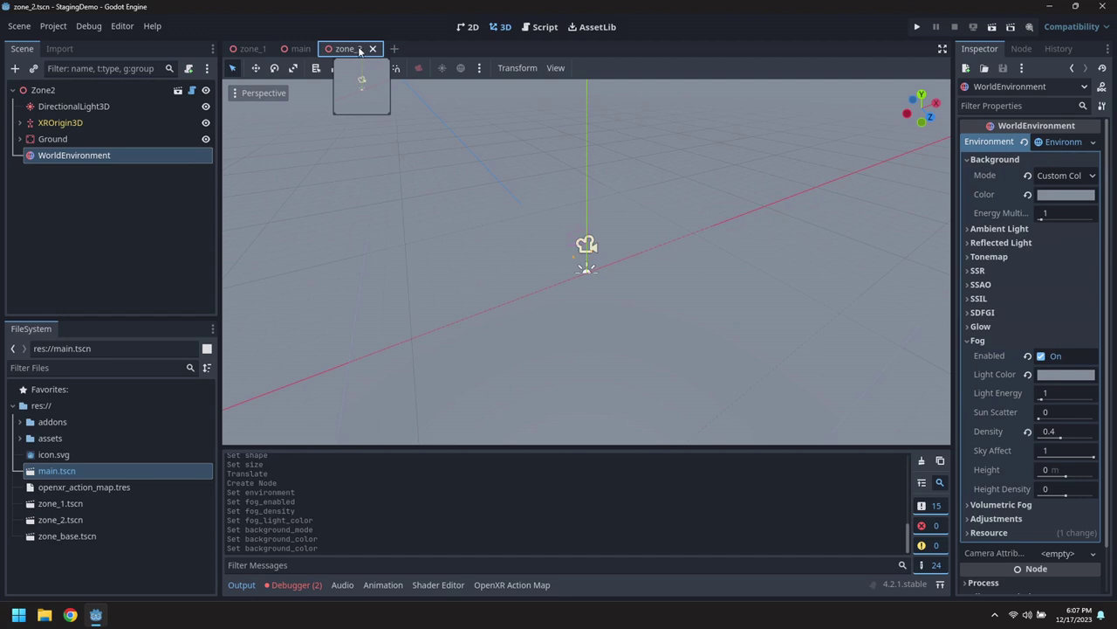
click(254, 49)
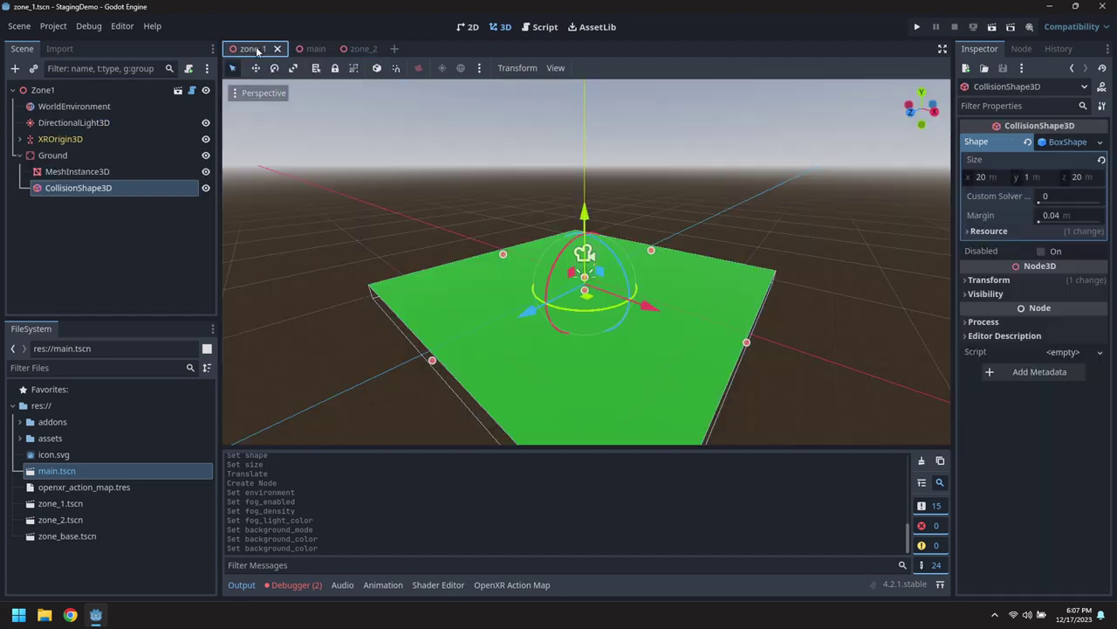
click(20, 156)
click(21, 29)
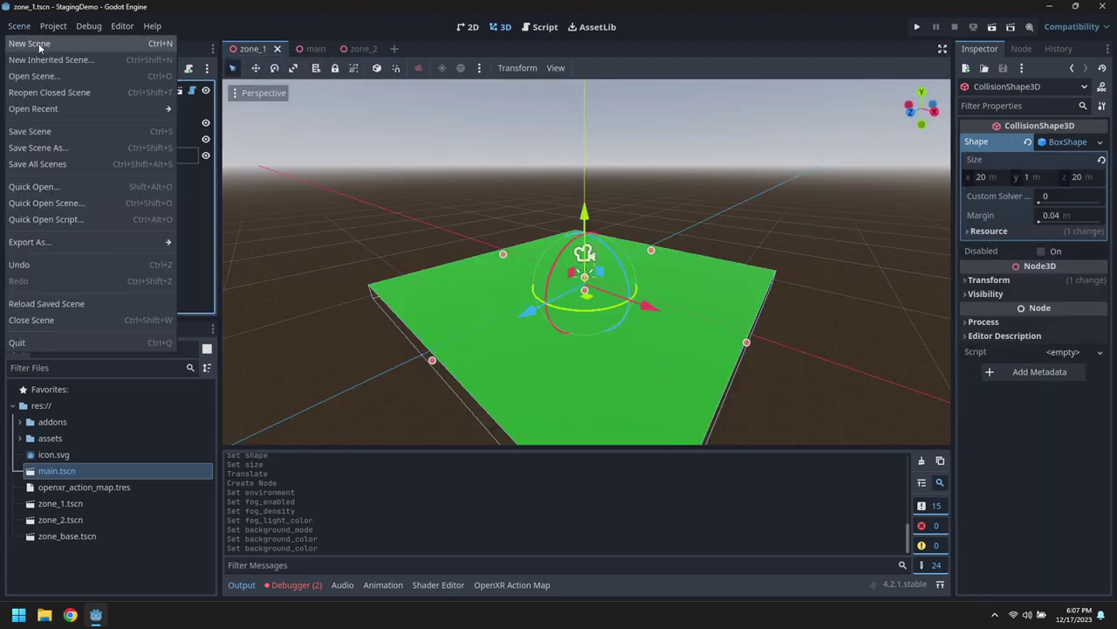
Create a new scene with an Area3D root and a MeshInstance3D child.
click(38, 42)
click(116, 165)
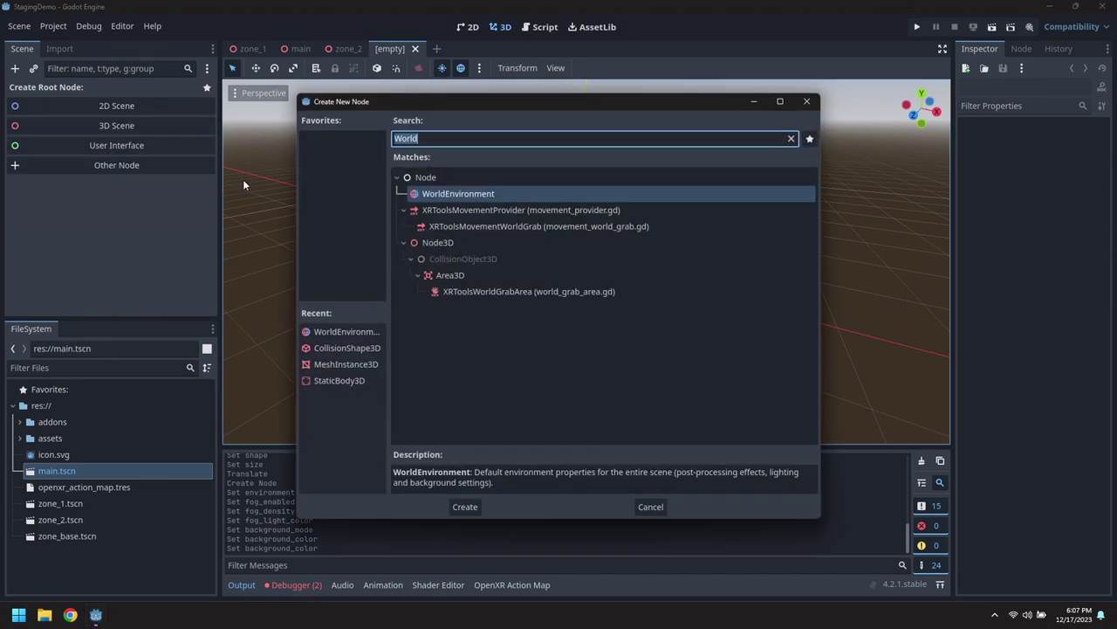
text(Area)
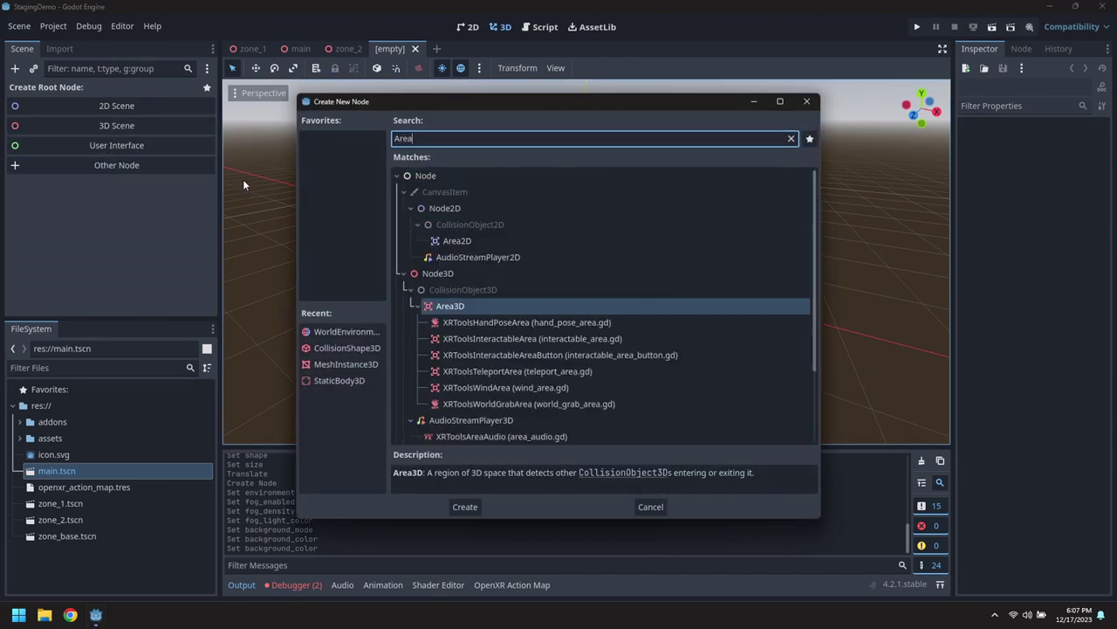
text(3D)
key(Return)
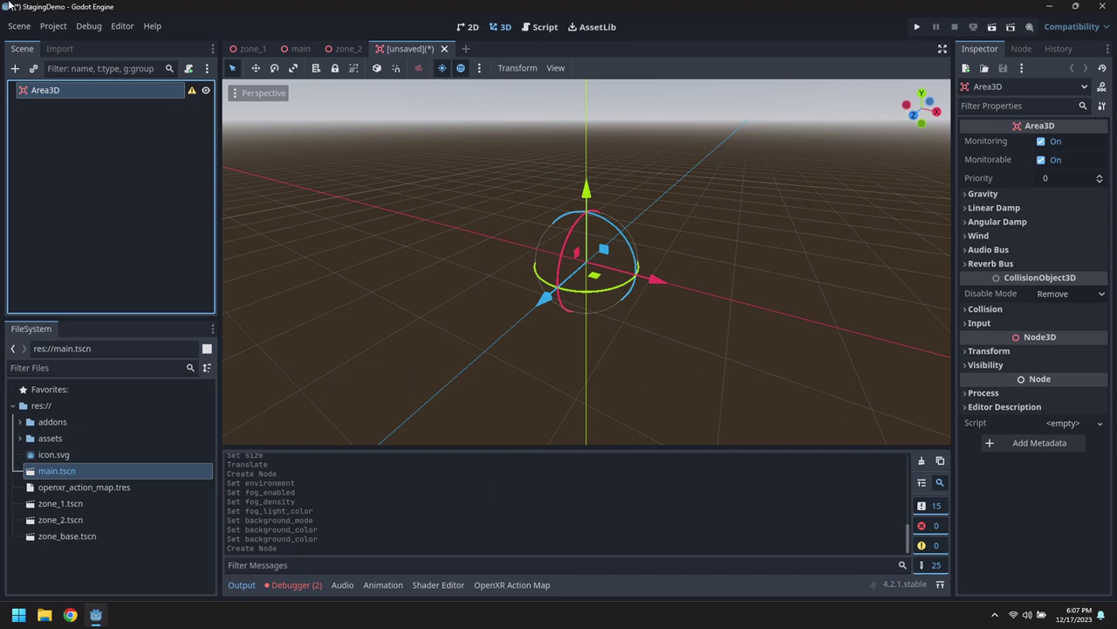
right_click(56, 88)
click(103, 99)
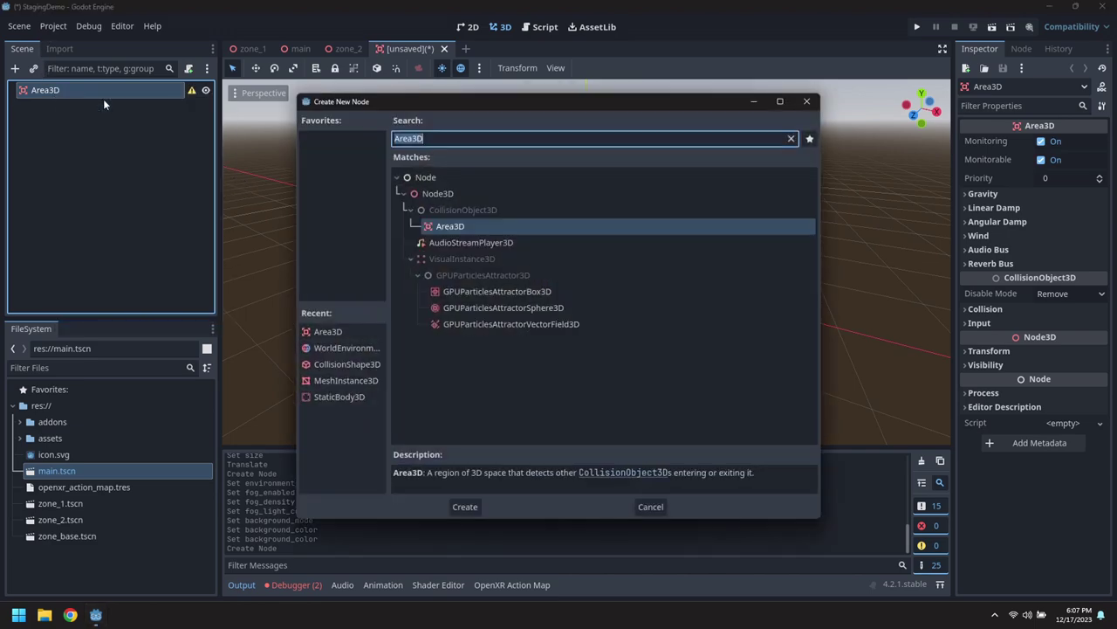
text(meshin)
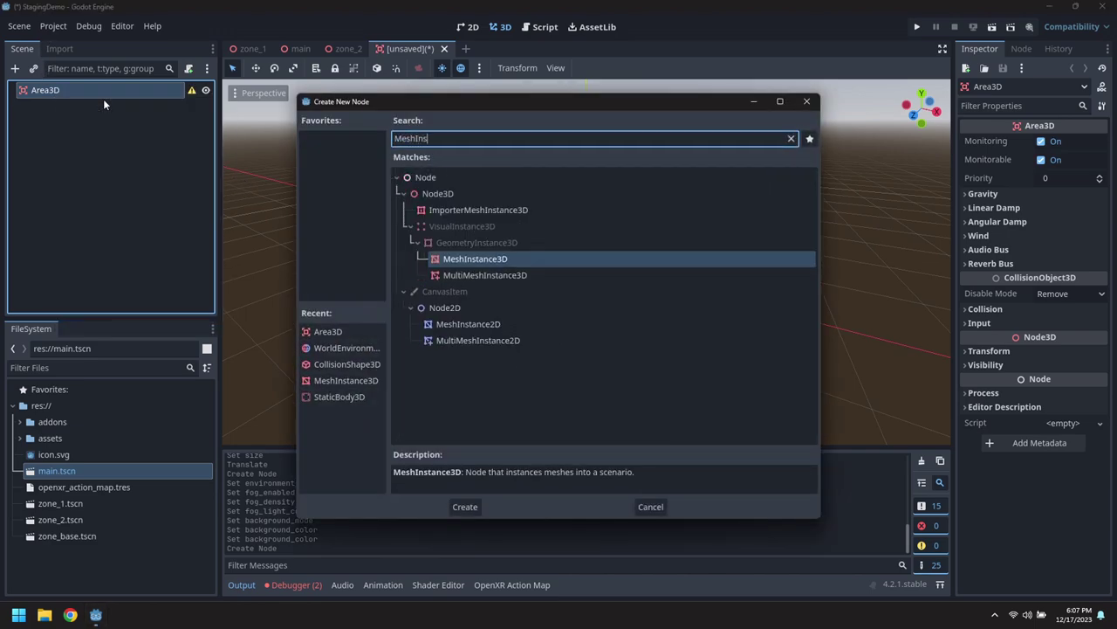
key(Return)
Give the mesh a new CylinderMesh 3 m tall and raise it upward.
click(1066, 144)
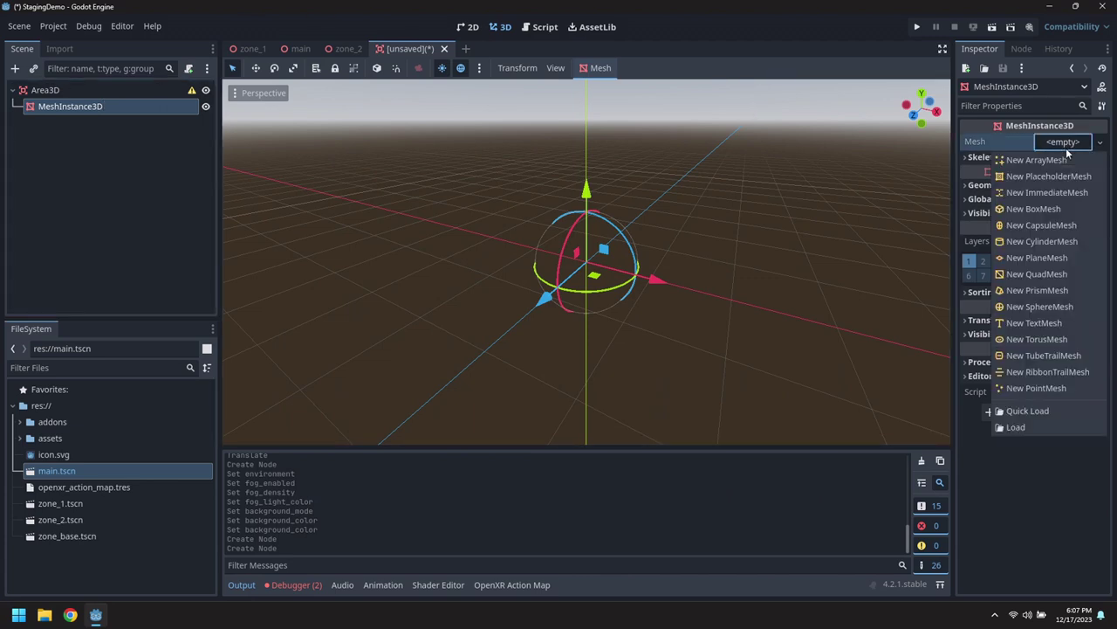
click(1065, 241)
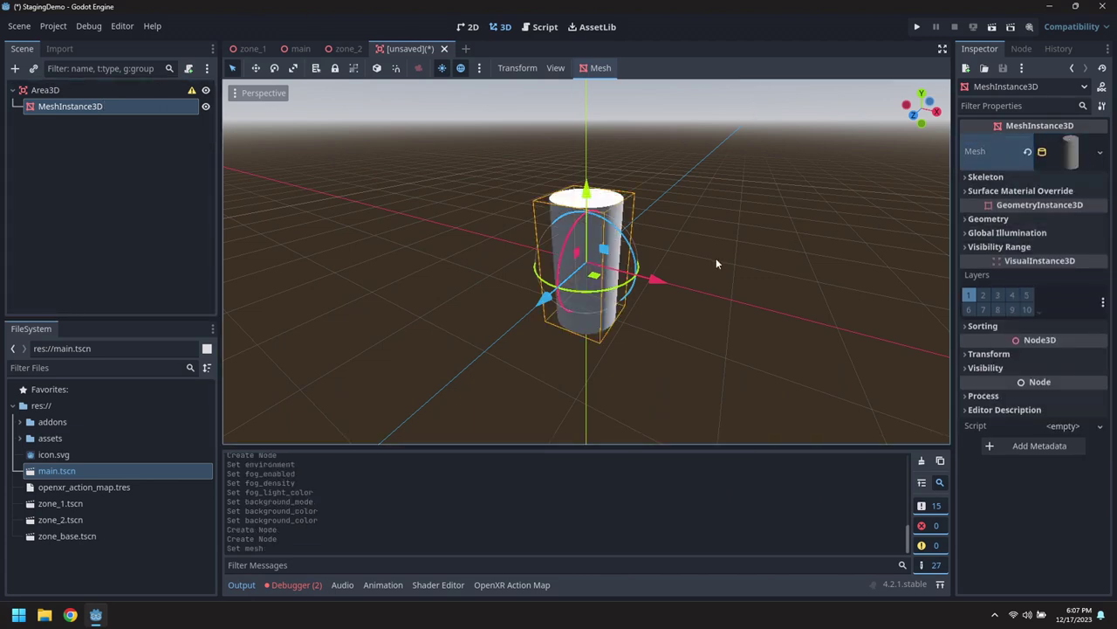
click(1073, 155)
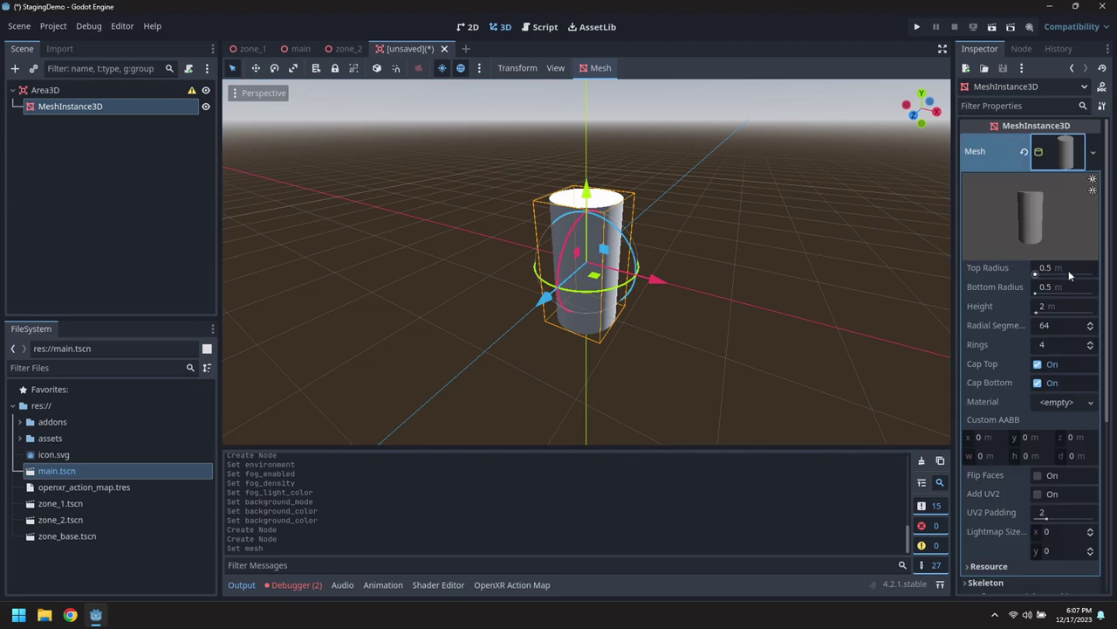
click(1072, 306)
text(3)
key(Return)
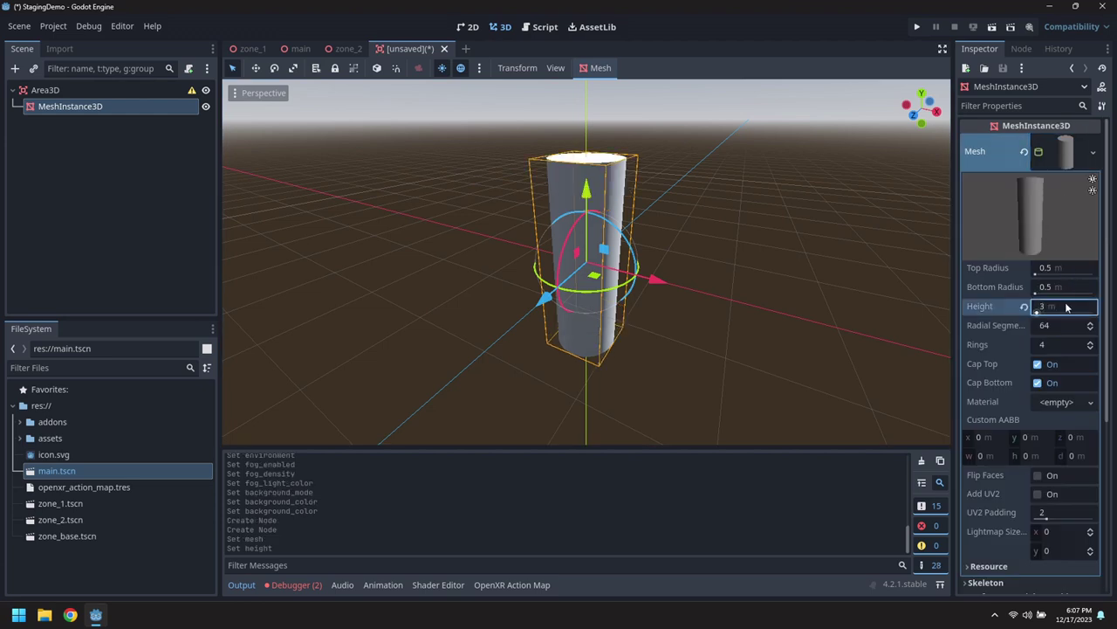
drag(585, 199, 586, 53)
scroll(690, 196, down, 5)
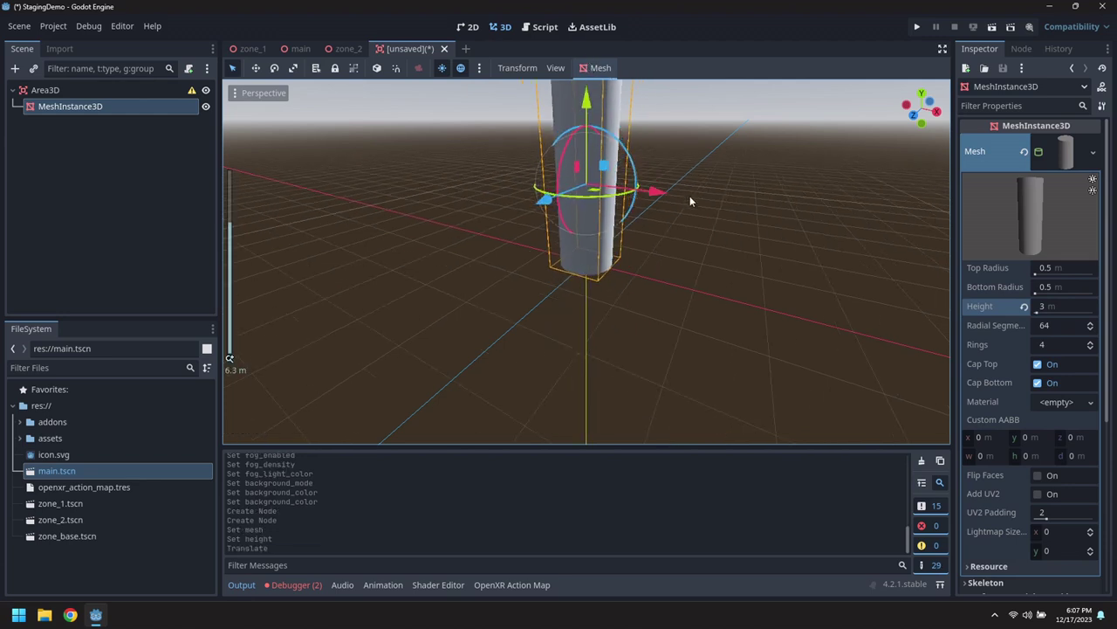
middle_drag(626, 195, 664, 201)
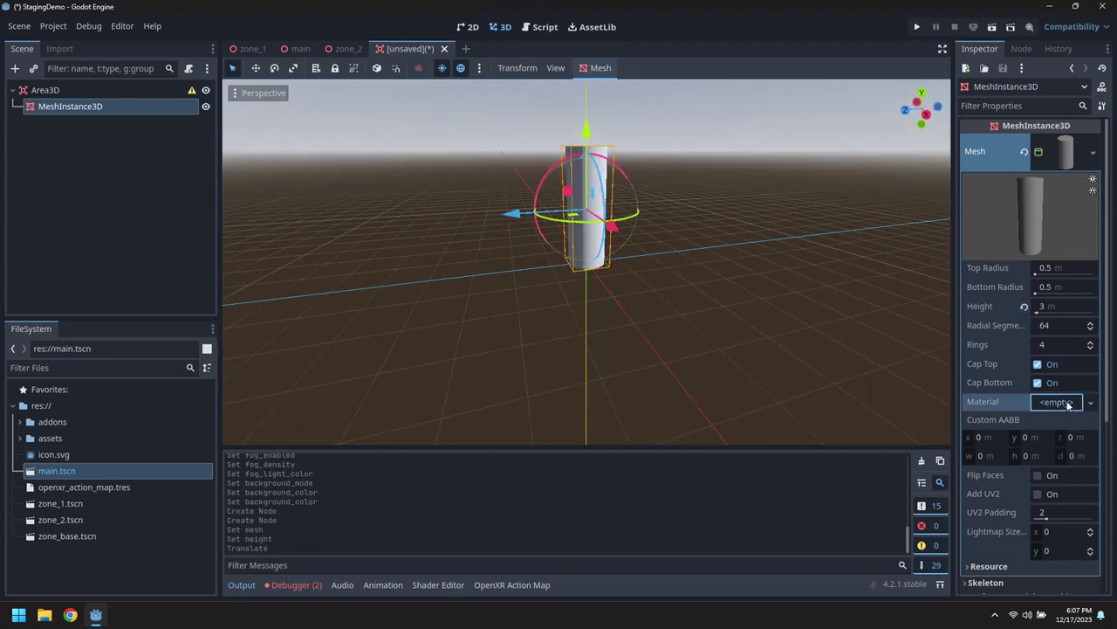
Give the cylinder a new StandardMaterial3D with Alpha transparency and Unshaded shading.
click(1064, 403)
click(1030, 420)
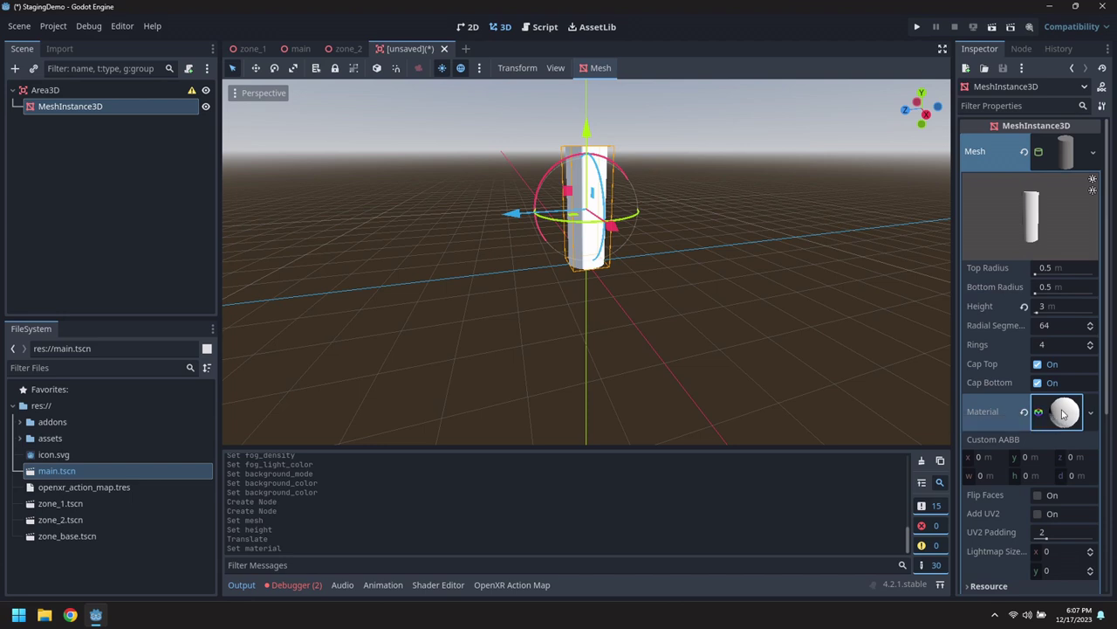
click(1063, 413)
scroll(1048, 349, down, 4)
click(1002, 328)
click(1065, 343)
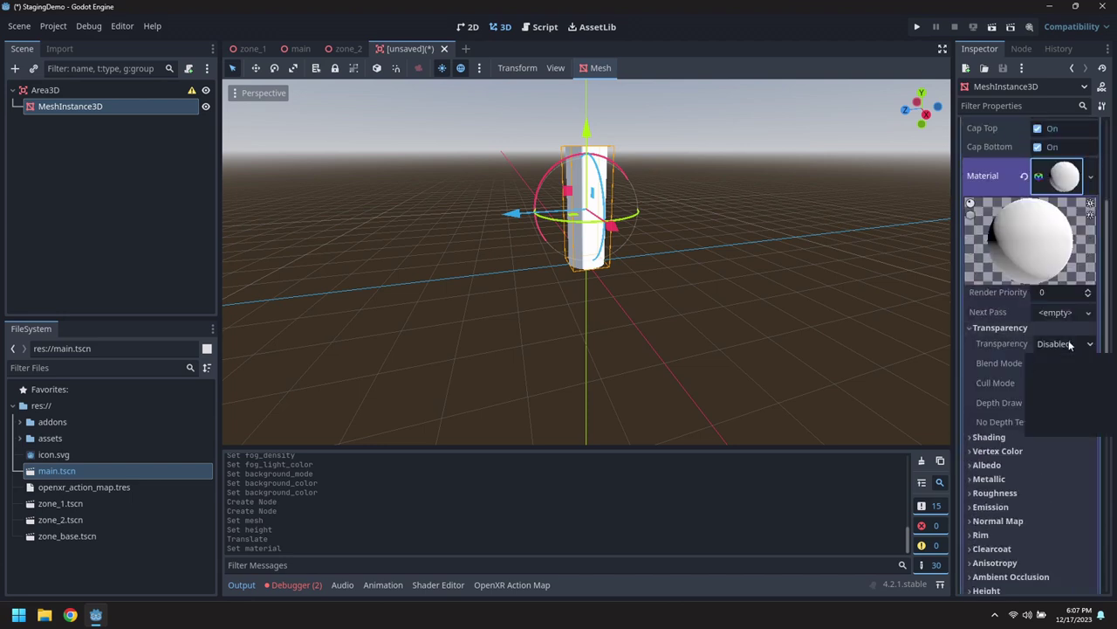
click(1055, 368)
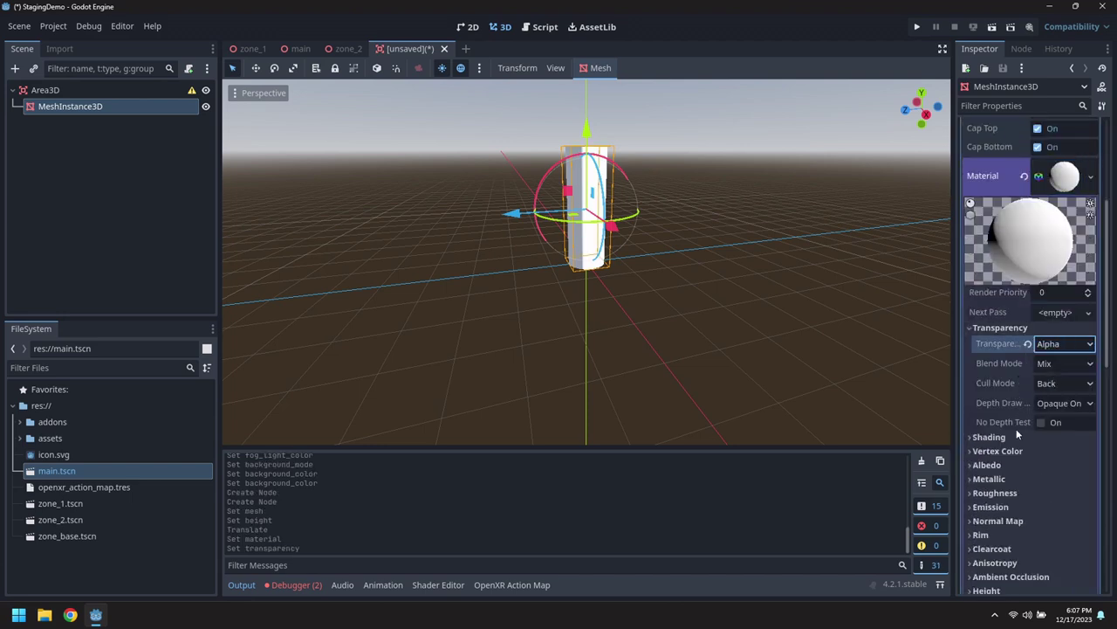
click(1038, 437)
click(1061, 453)
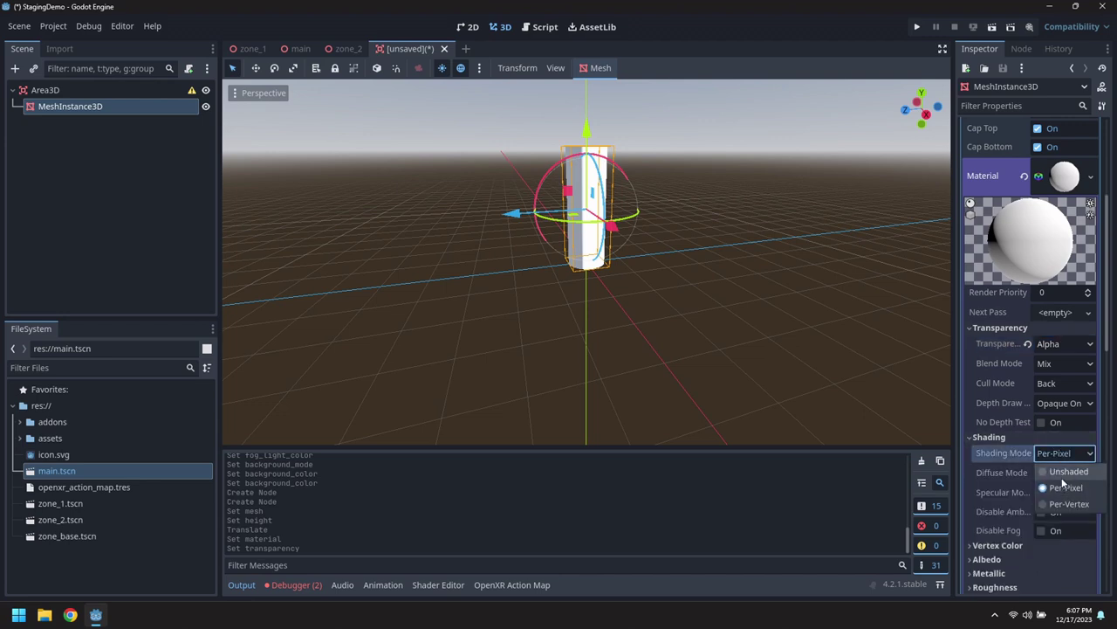
click(1068, 471)
Set the albedo colour to pure blue 0000ff with lowered opacity.
scroll(973, 454, down, 4)
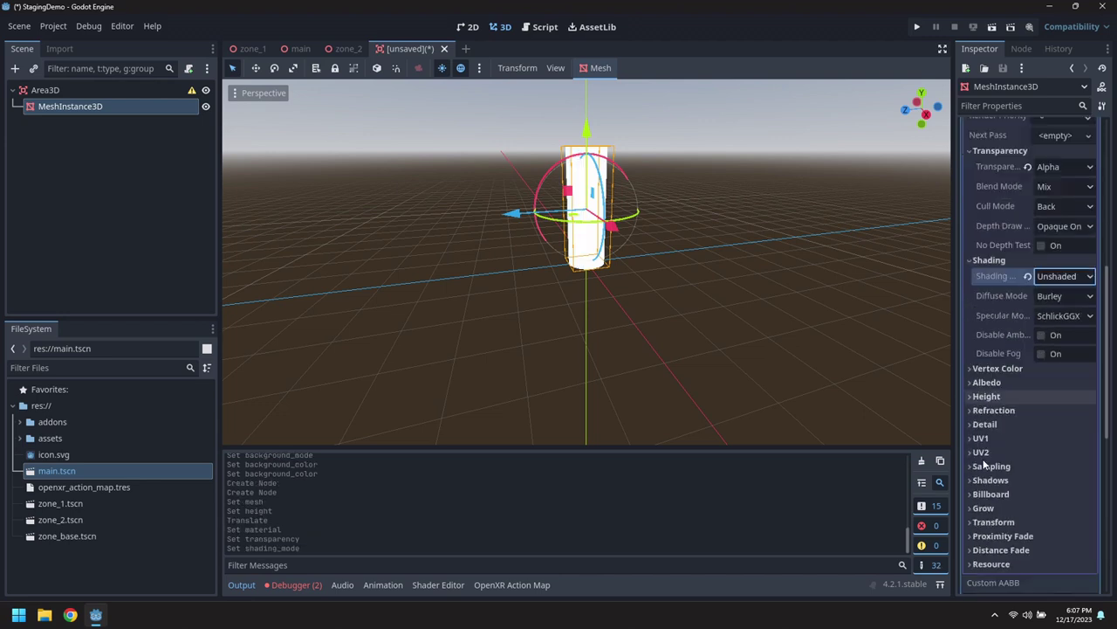
click(974, 383)
click(1066, 399)
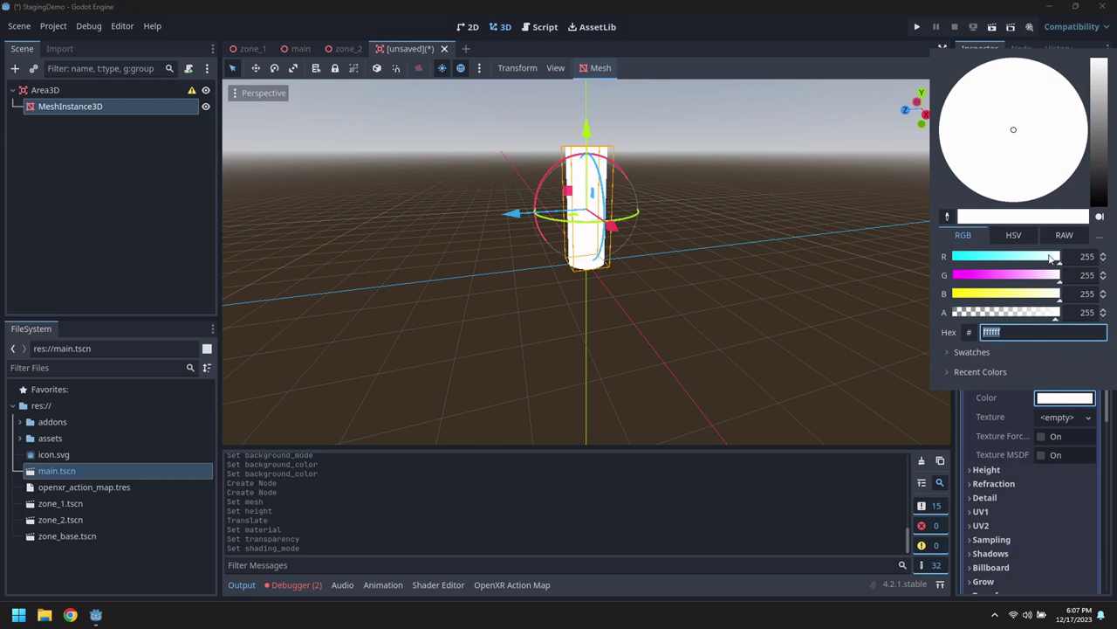
drag(1052, 258, 950, 260)
drag(1013, 275, 919, 283)
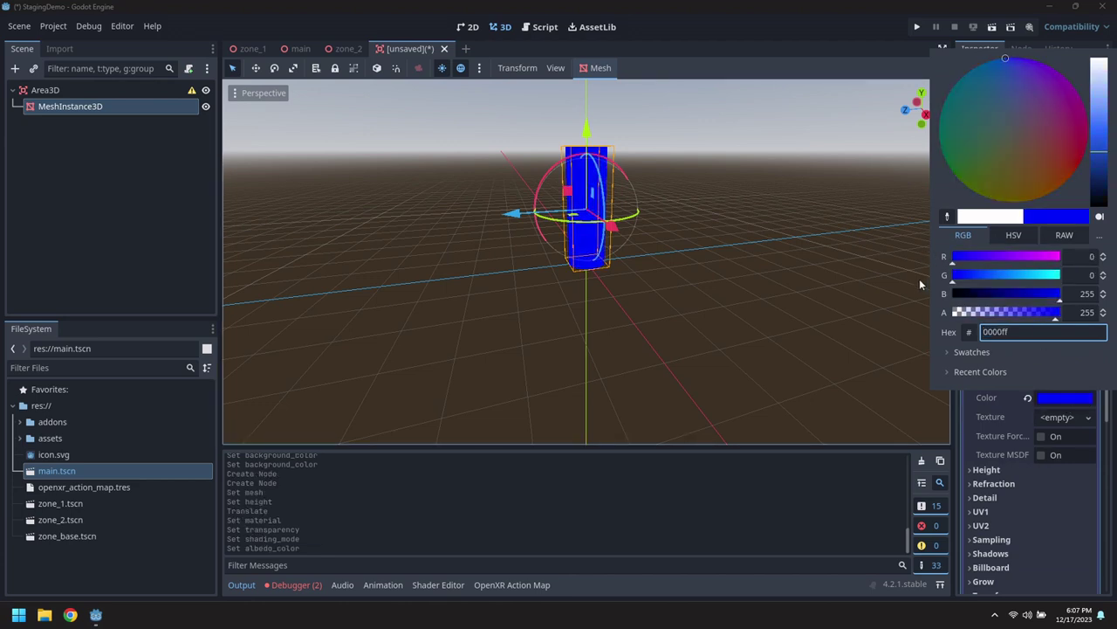
click(789, 323)
click(1043, 394)
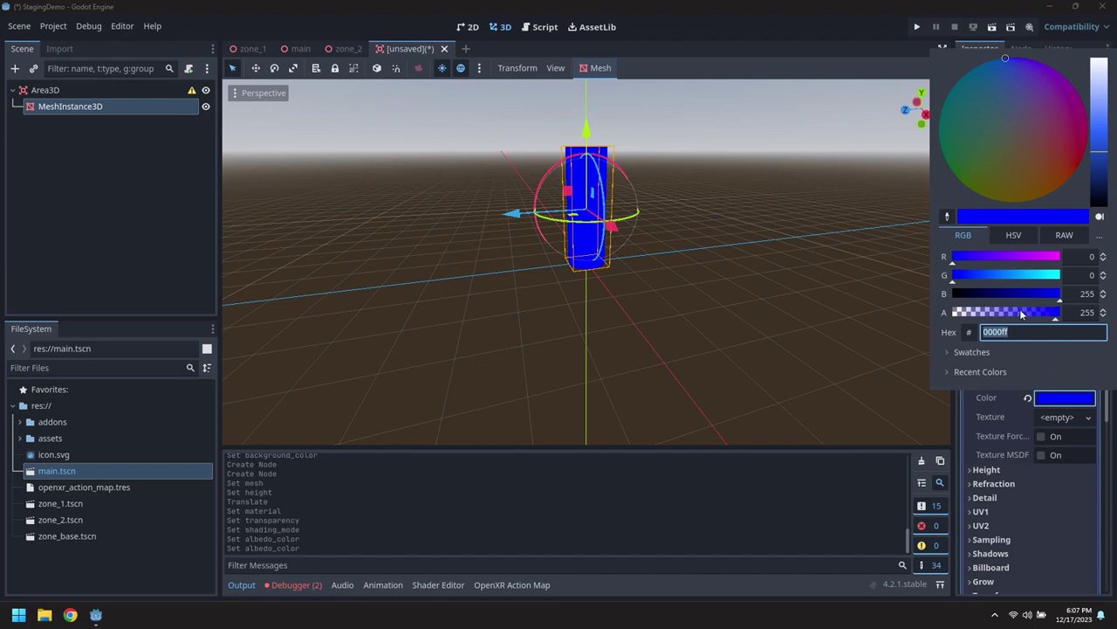
drag(1023, 314, 992, 314)
click(733, 285)
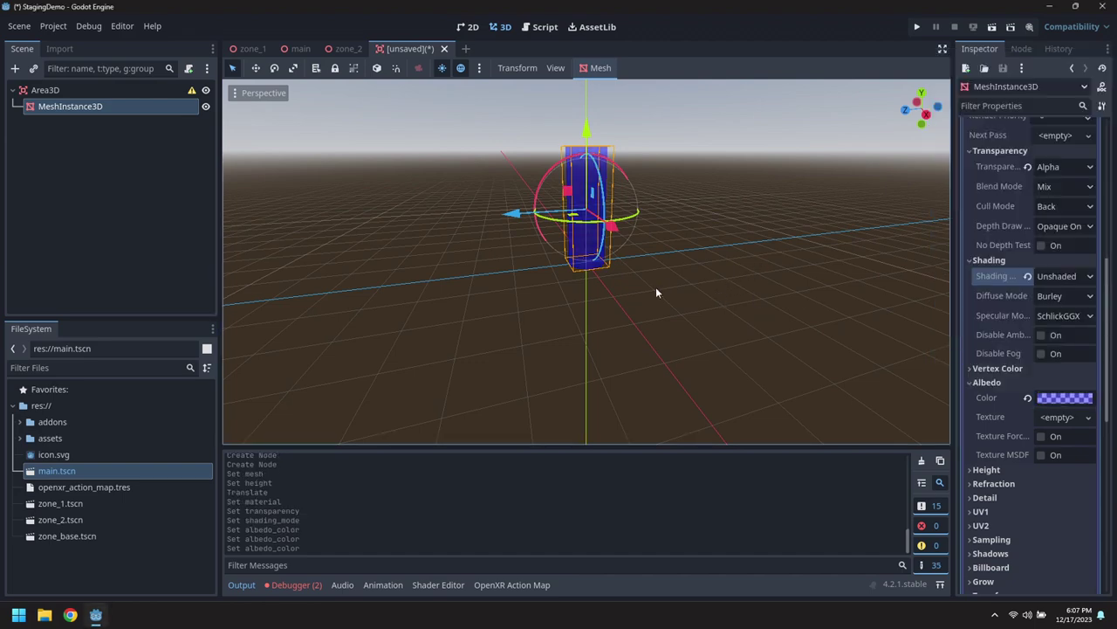
middle_drag(657, 293, 755, 322)
scroll(760, 317, up, 5)
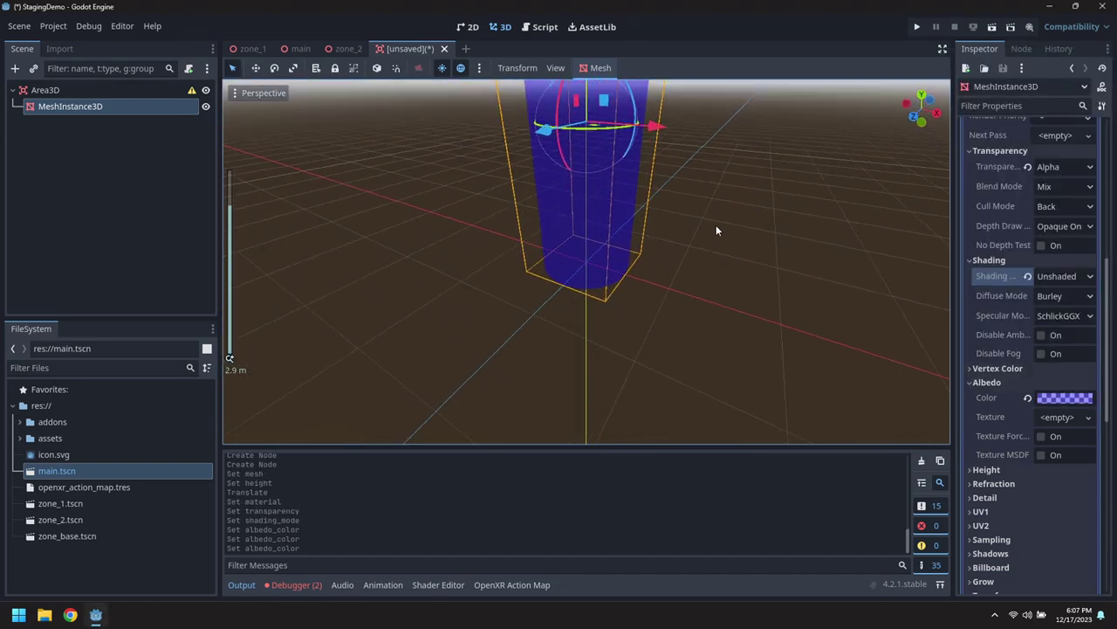
middle_drag(716, 230, 717, 353)
Add a CollisionShape3D child under the Area3D node.
right_click(42, 89)
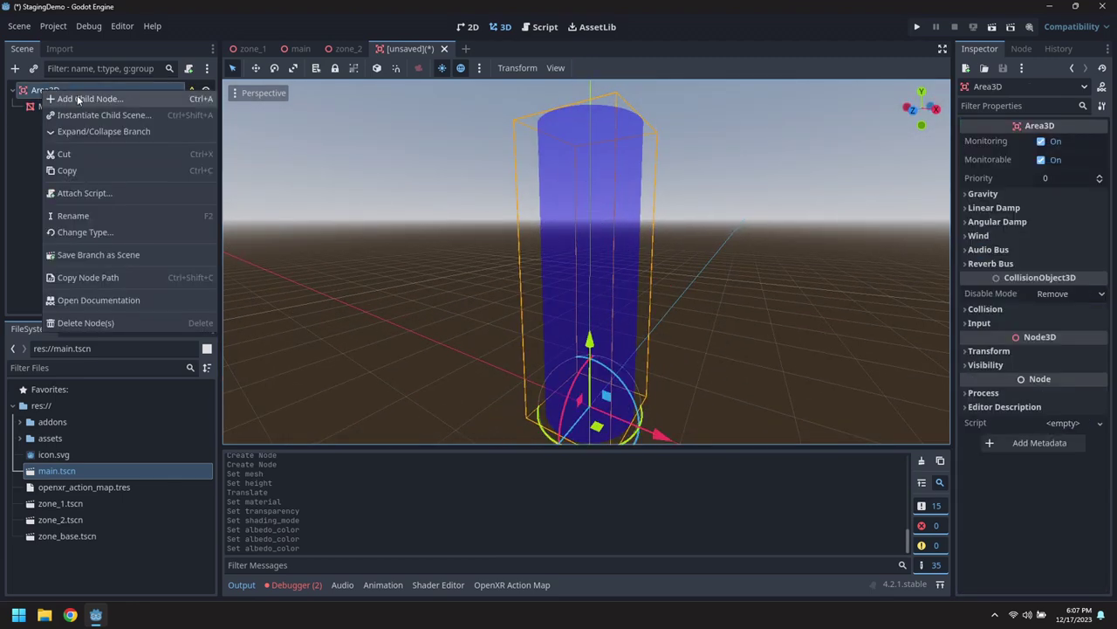
click(77, 98)
text(Collis)
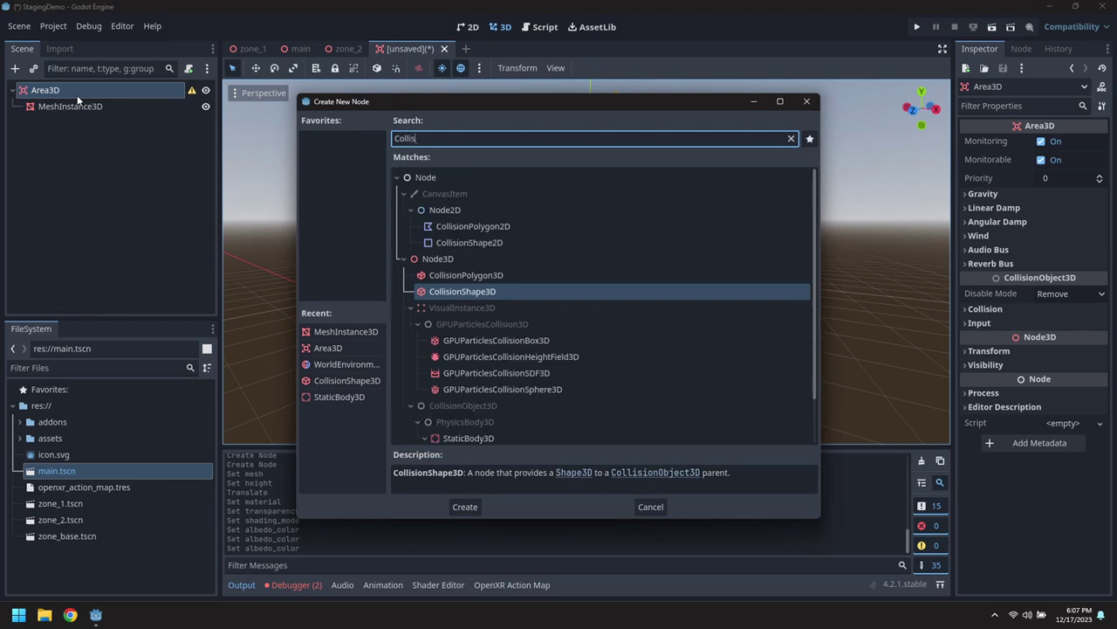
text(ion)
key(Return)
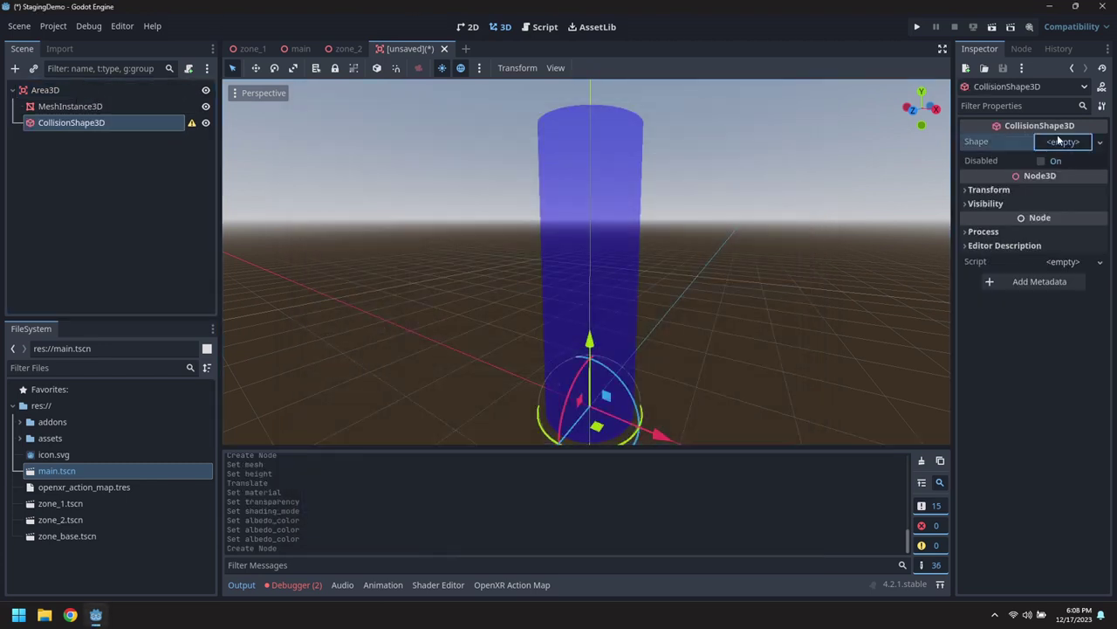
Give it a new CylinderShape3D 3 m tall, raised to match the blue mesh.
click(1065, 142)
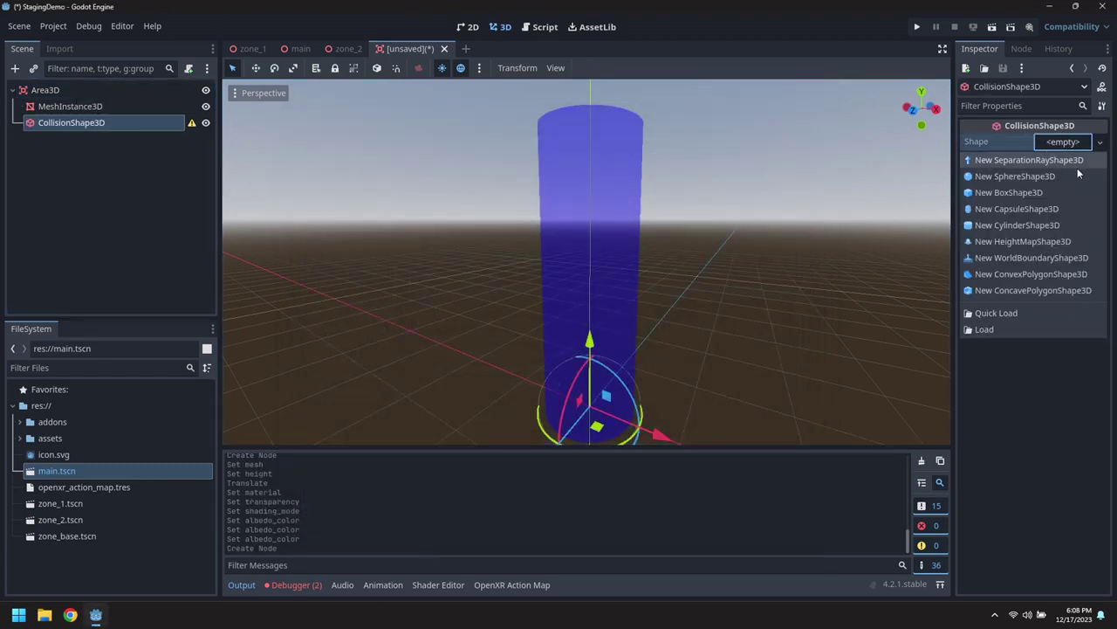
click(1039, 224)
middle_drag(718, 272, 690, 289)
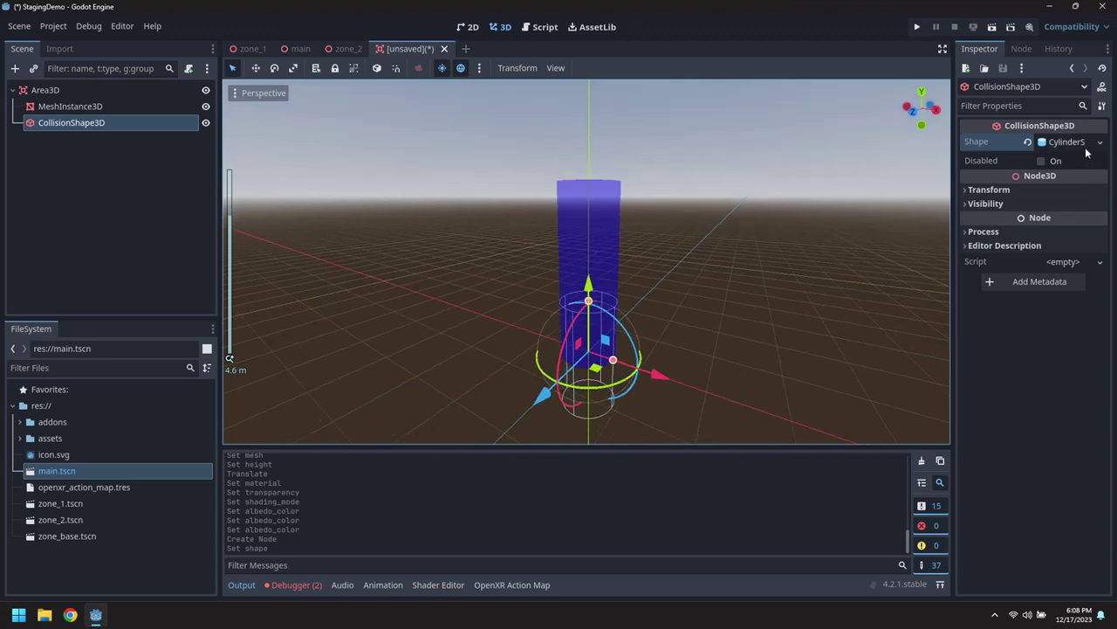
click(1066, 142)
click(1070, 158)
text(3)
key(Return)
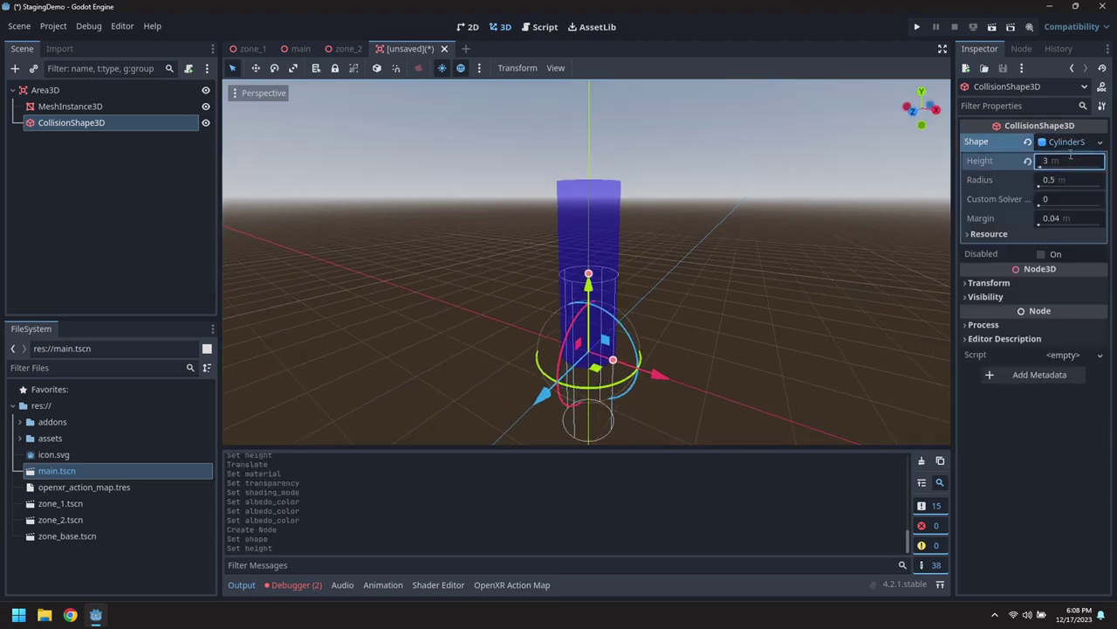
drag(591, 295, 592, 201)
middle_drag(688, 286, 664, 253)
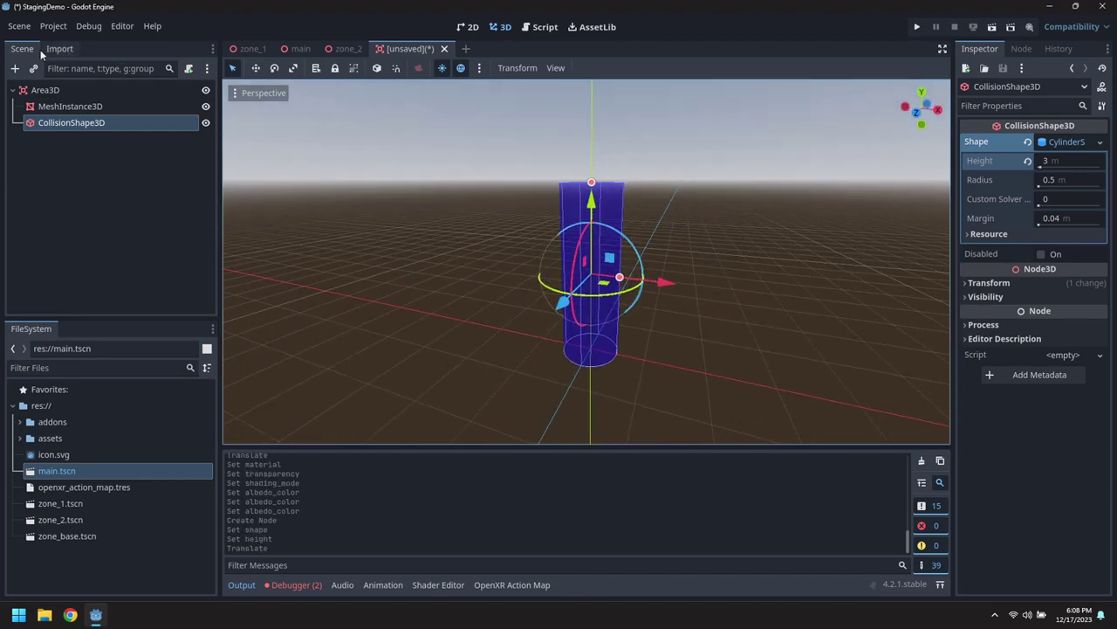
Rename the Area3D root to TeleportArea and save the scene as teleport_area.tscn.
click(43, 90)
click(48, 91)
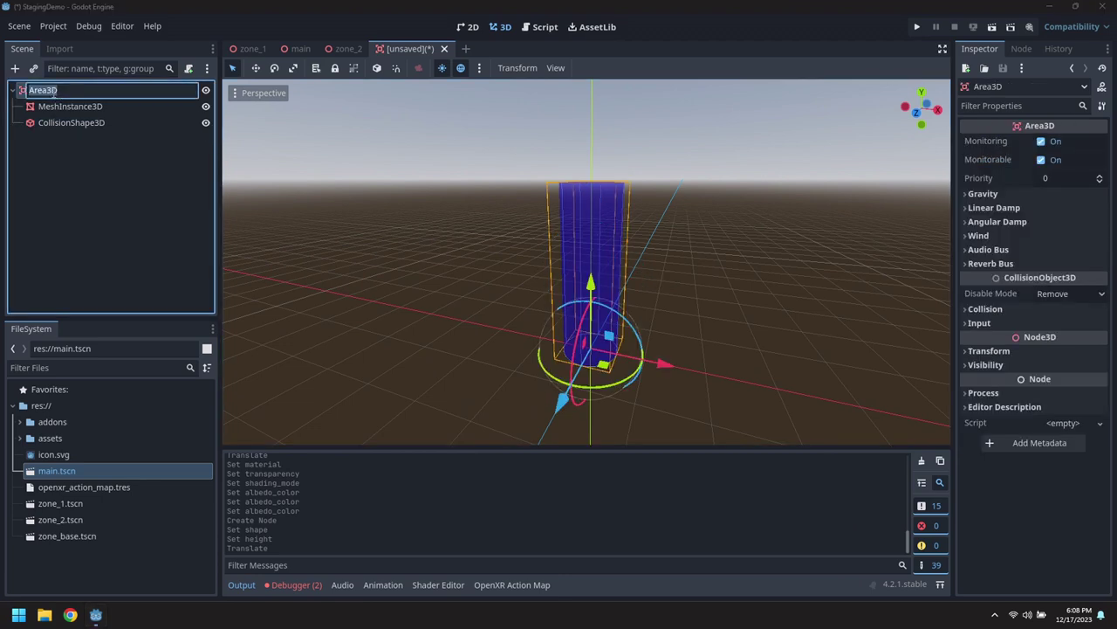
text(Teleport)
key(Return)
click(19, 25)
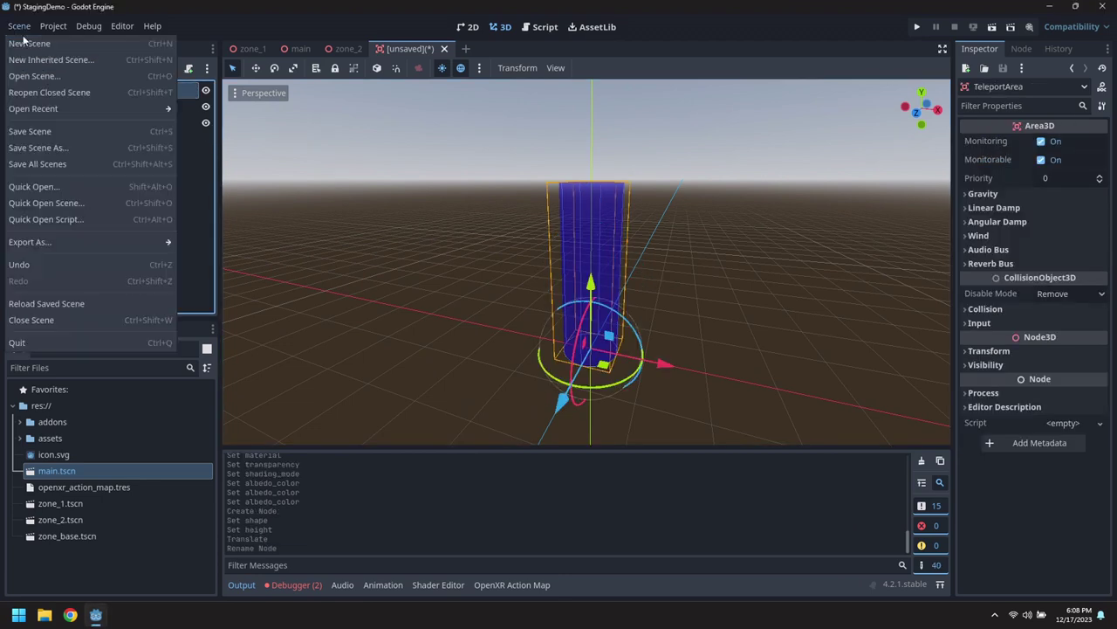
click(60, 132)
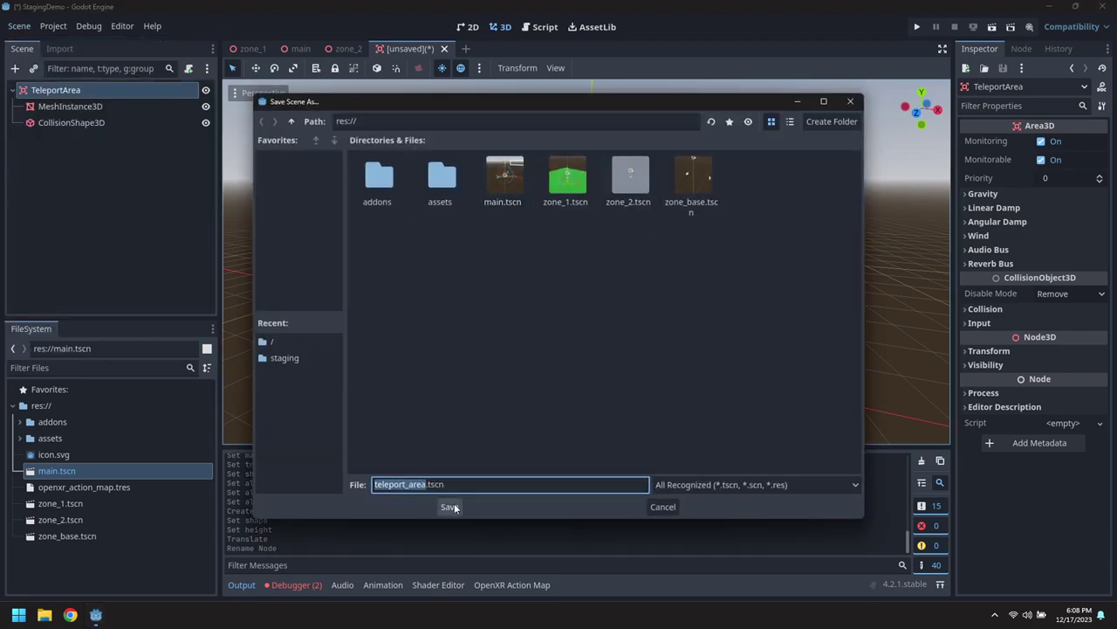
click(449, 506)
Attach a new teleport_area.gd script to TeleportArea.
click(188, 68)
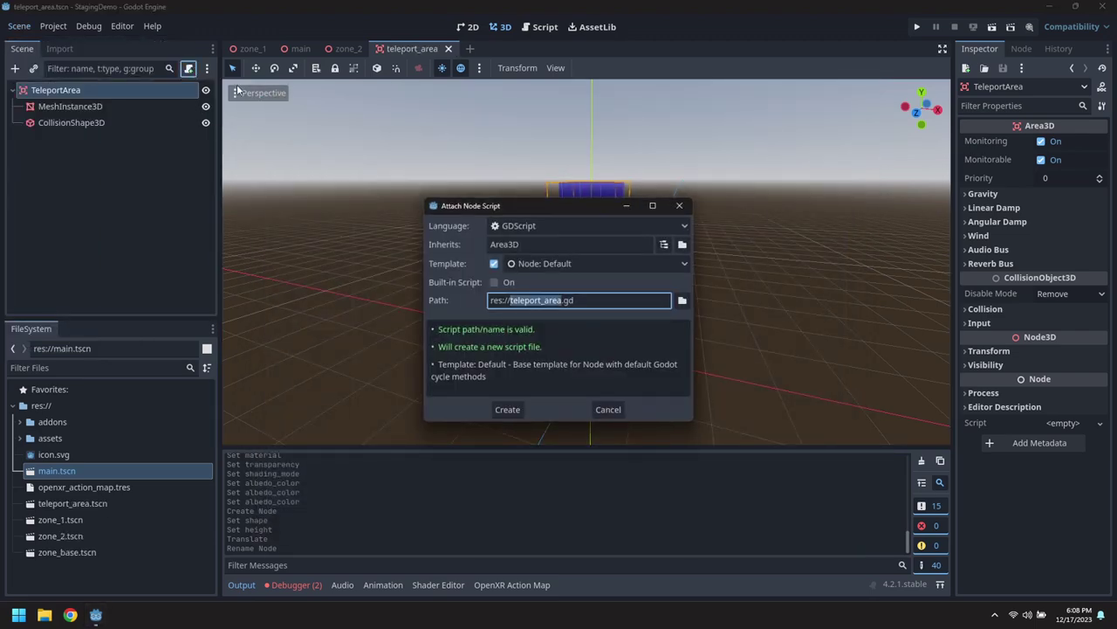
click(507, 409)
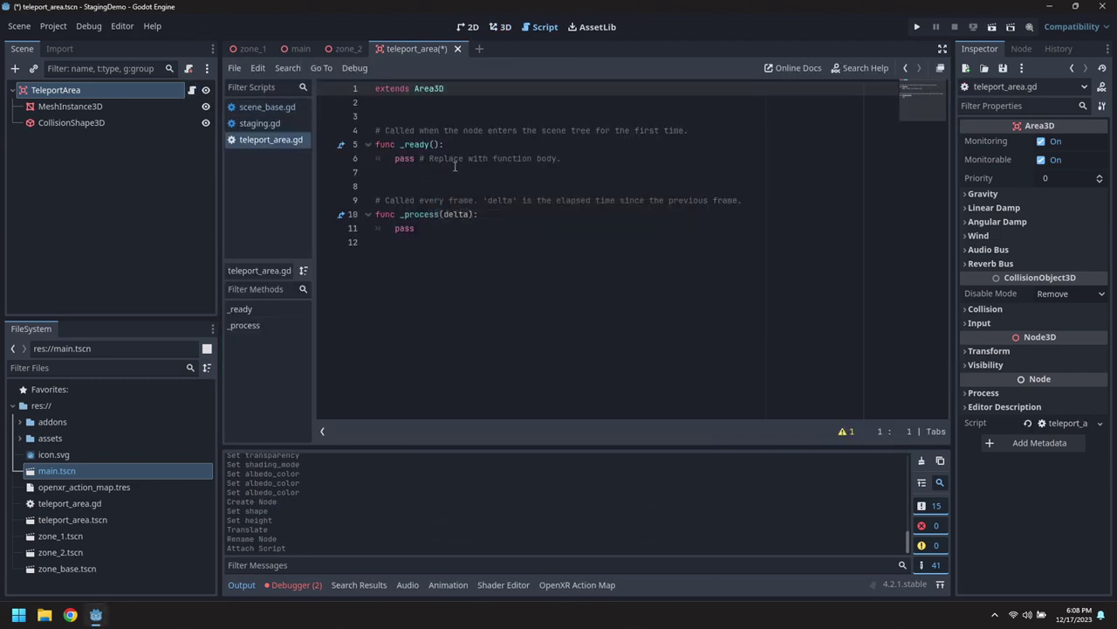
click(469, 141)
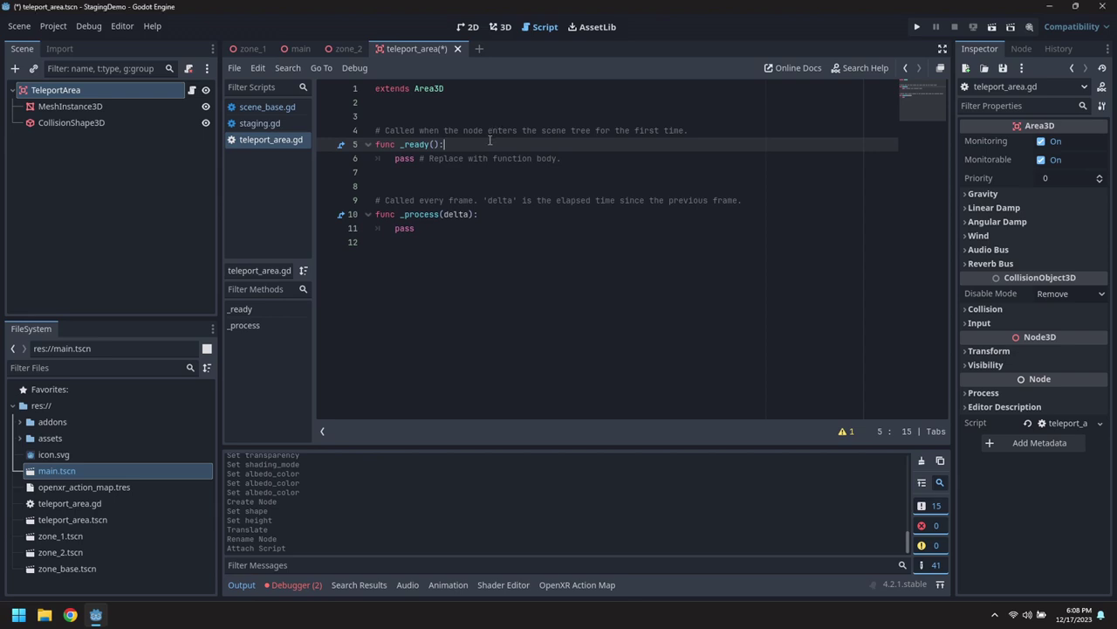
key(Return)
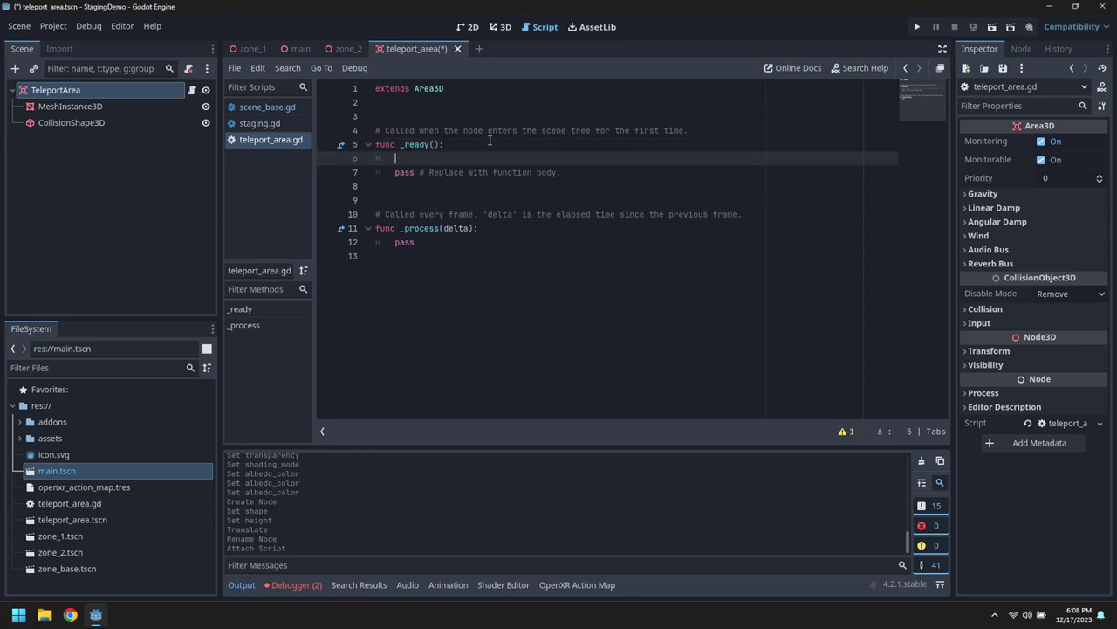
key(Up)
key(Up)
key(Up)
key(Return)
key(Return)
key(Up)
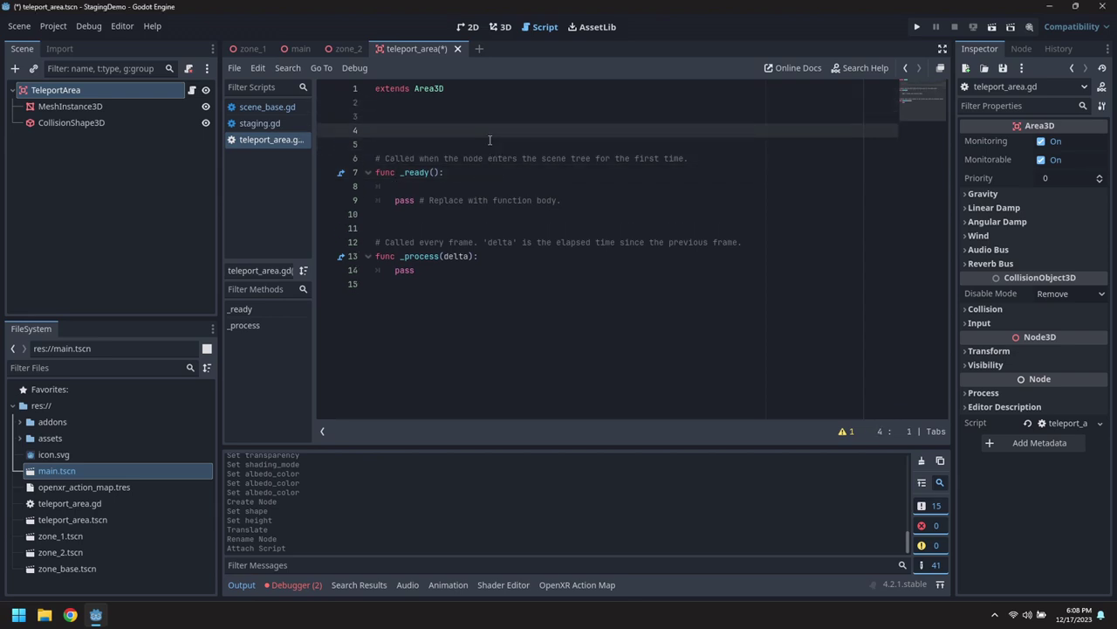
text(@export _file("*.tscn)
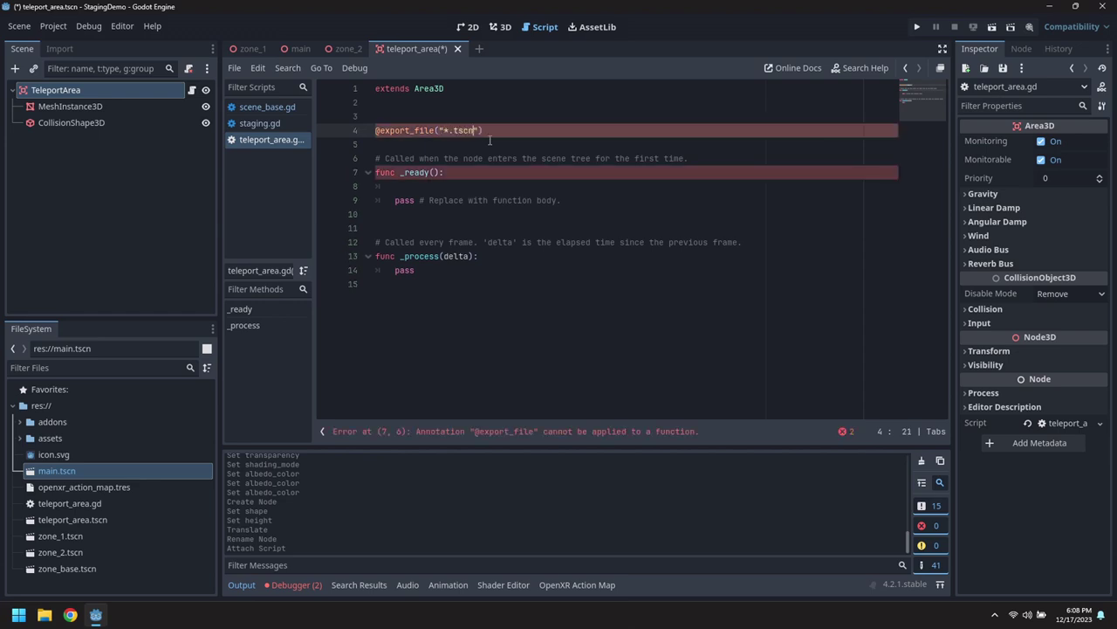
text( var target_scene : String)
key(Escape)
key(Up)
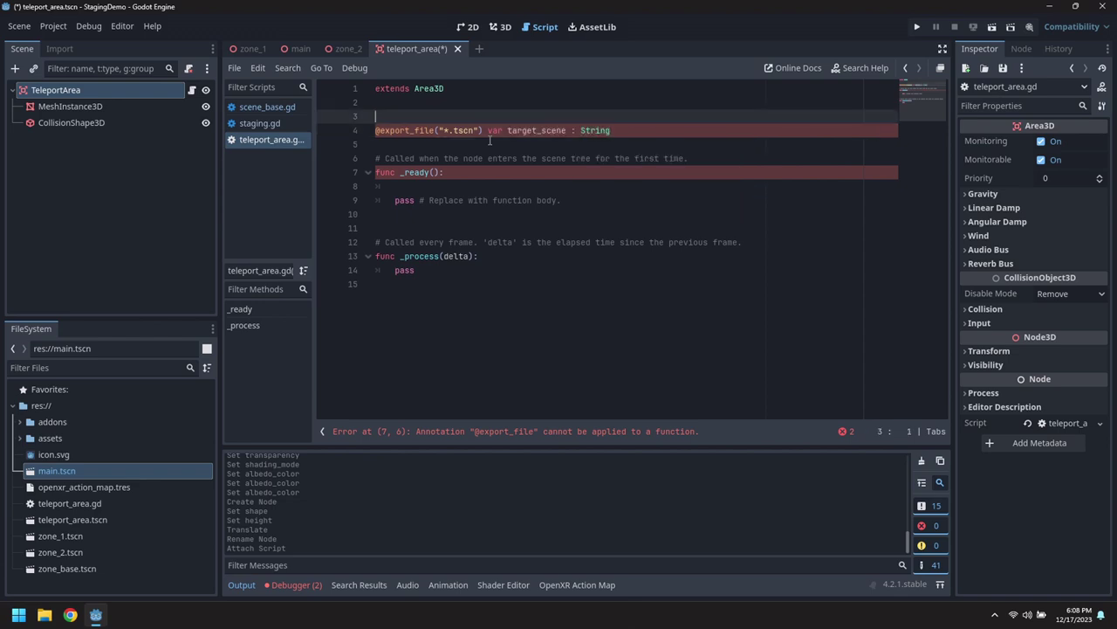
key(Return)
text(## T)
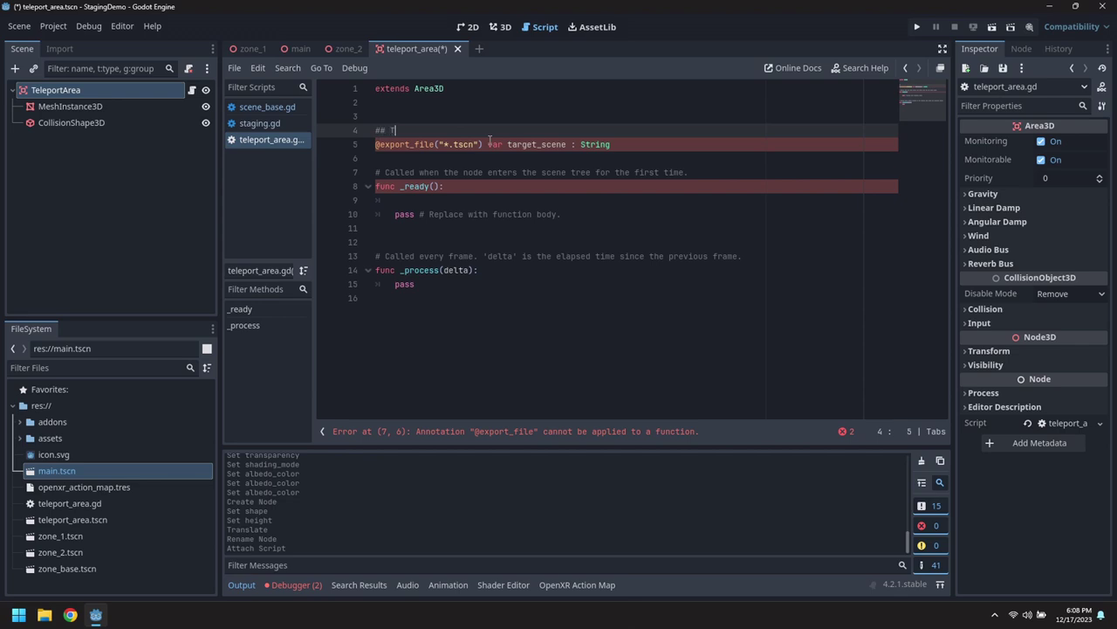
text(arget scene name)
In _ready, connect body_entered to _on_body_entered.
key(Down)
key(Down)
key(Return)
key(Down)
key(Down)
key(Down)
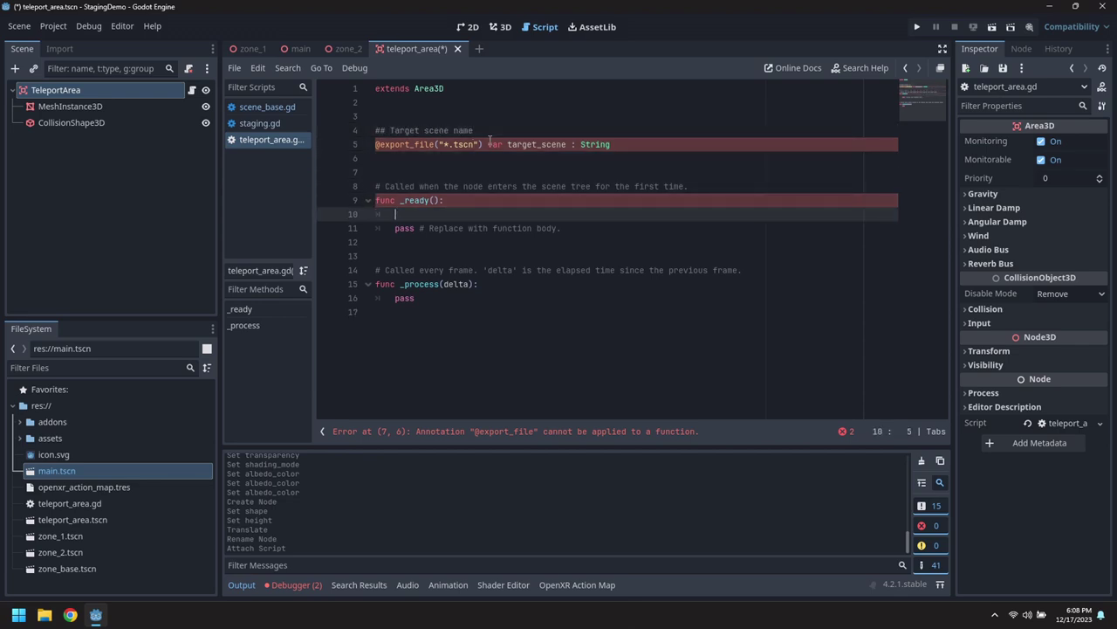
text(bo)
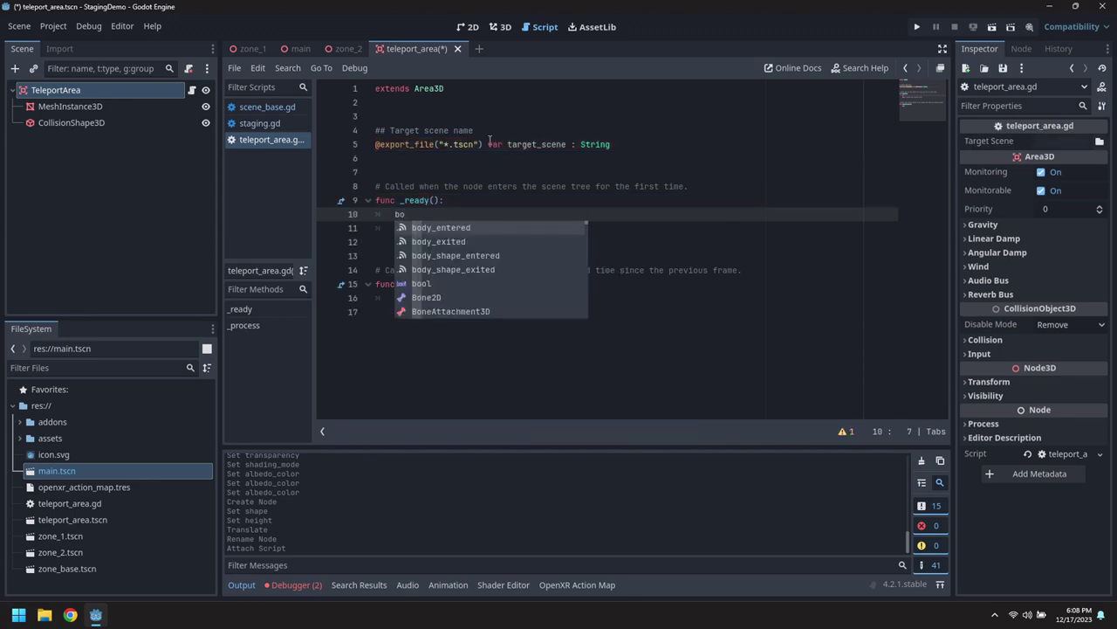
key(Return)
text(.)
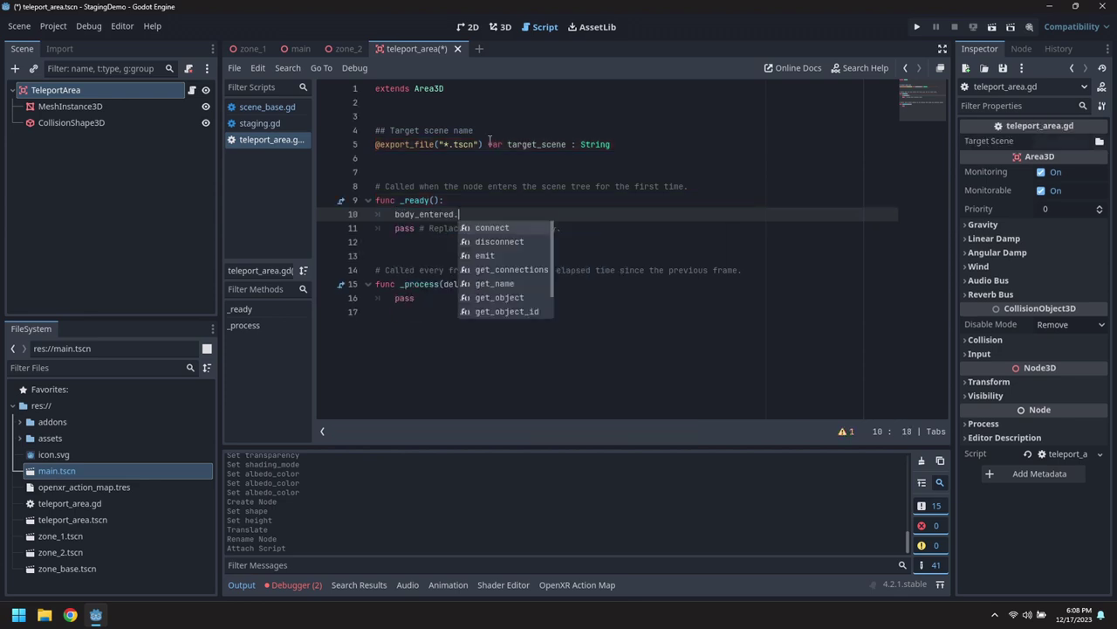
key(Return)
text(_on_bod)
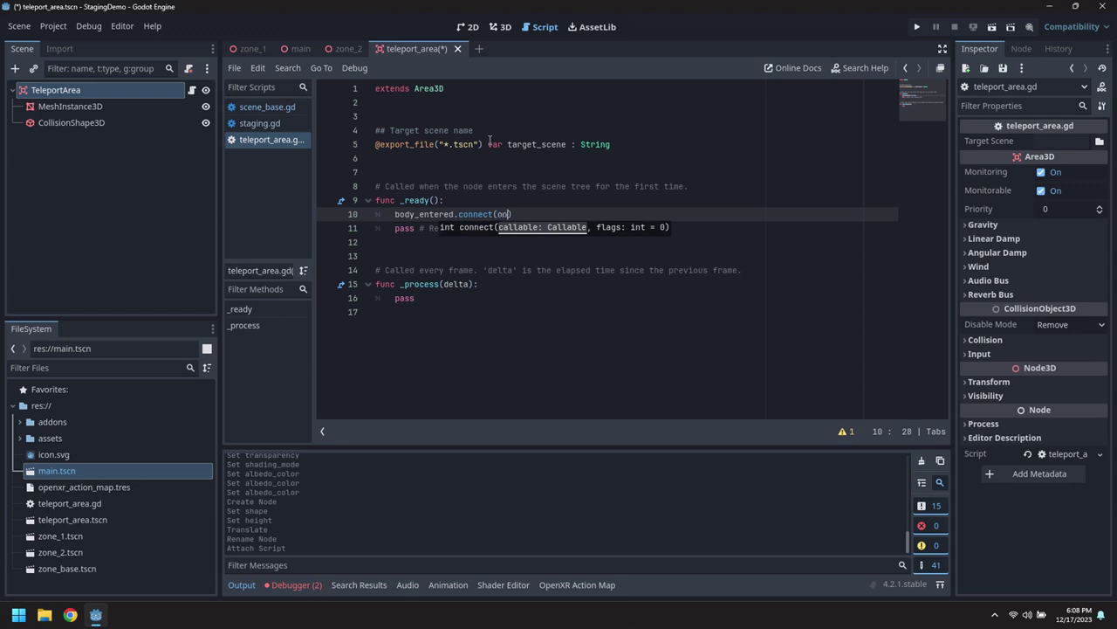
text(y_entered)
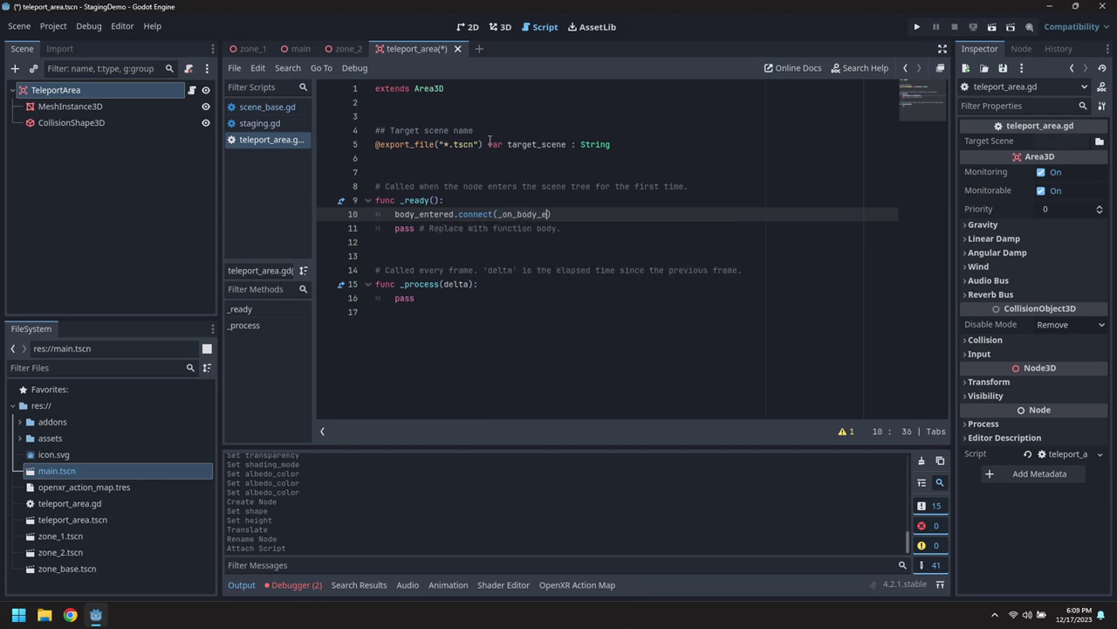
Delete the pass line and the unused _process function, then start 'func _on_body_entered('.
key(Down)
key(Home)
key(ctrl+shift+k)
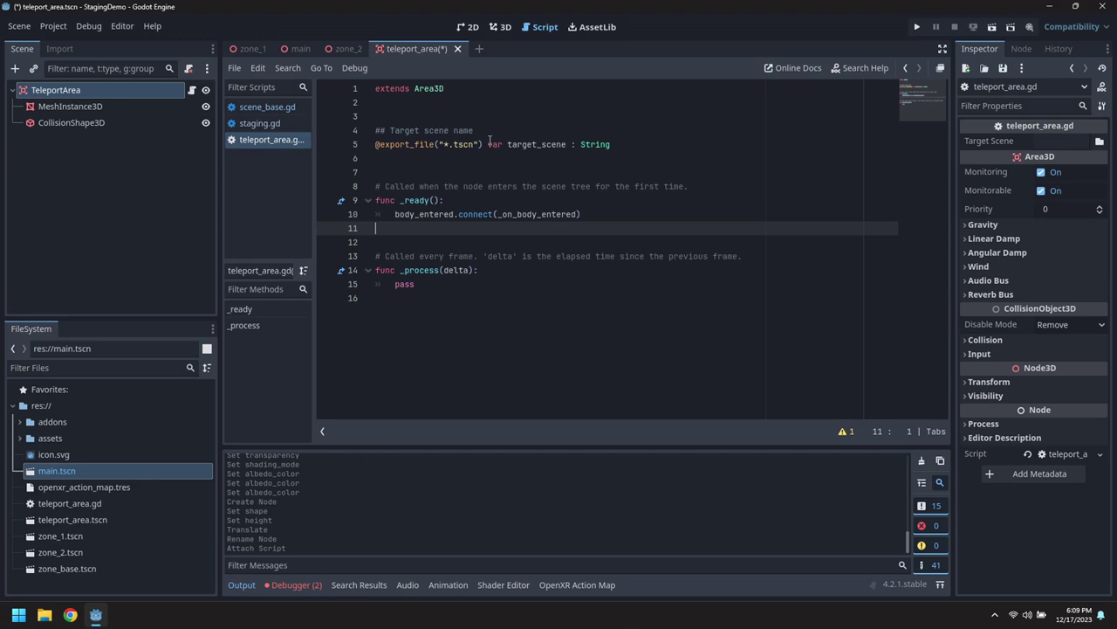
key(Down)
key(Down)
key(shift+Down)
key(shift+Down)
key(shift+Down)
key(Delete)
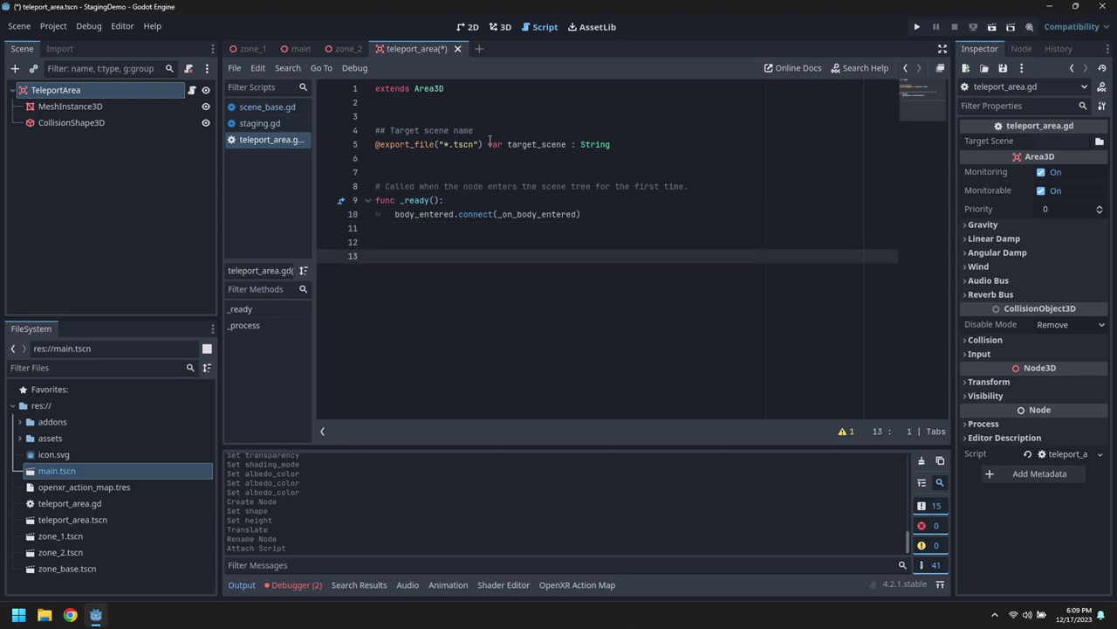
text(func _on_body_entered()
Complete the handler signature as _on_body_entered(_body : Node3D) -> void.
click(1018, 48)
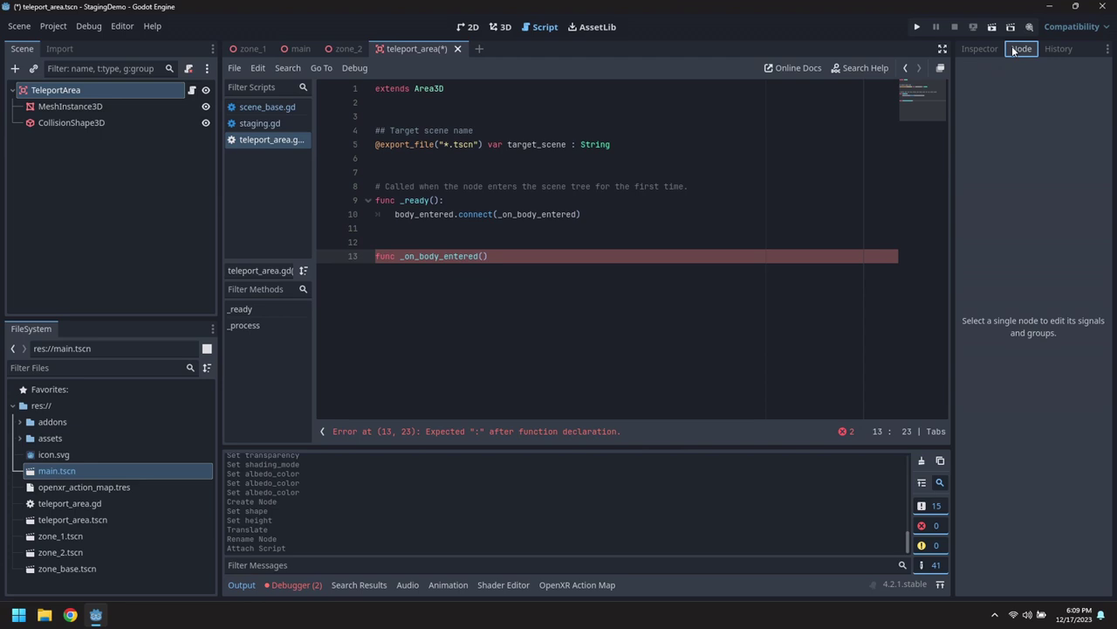
click(85, 89)
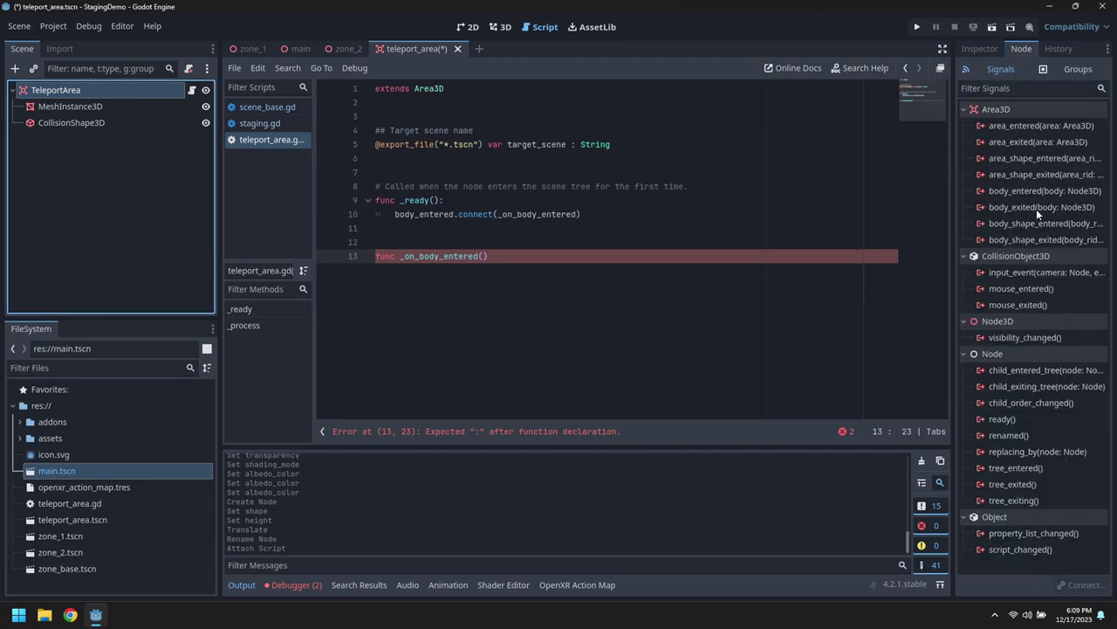
click(504, 255)
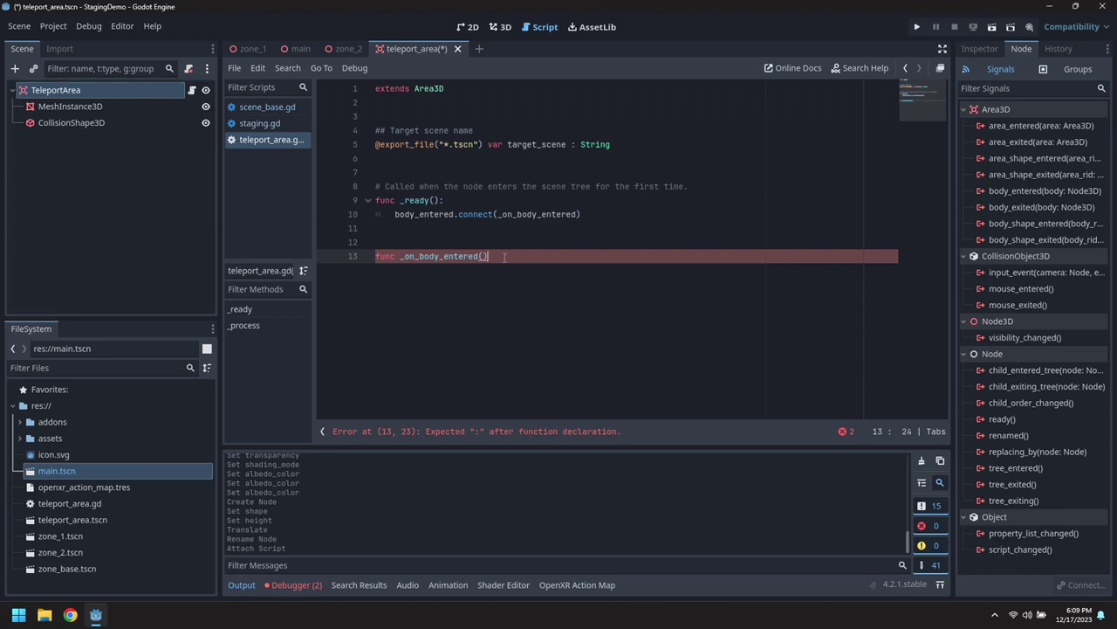
text(body: Node3D)
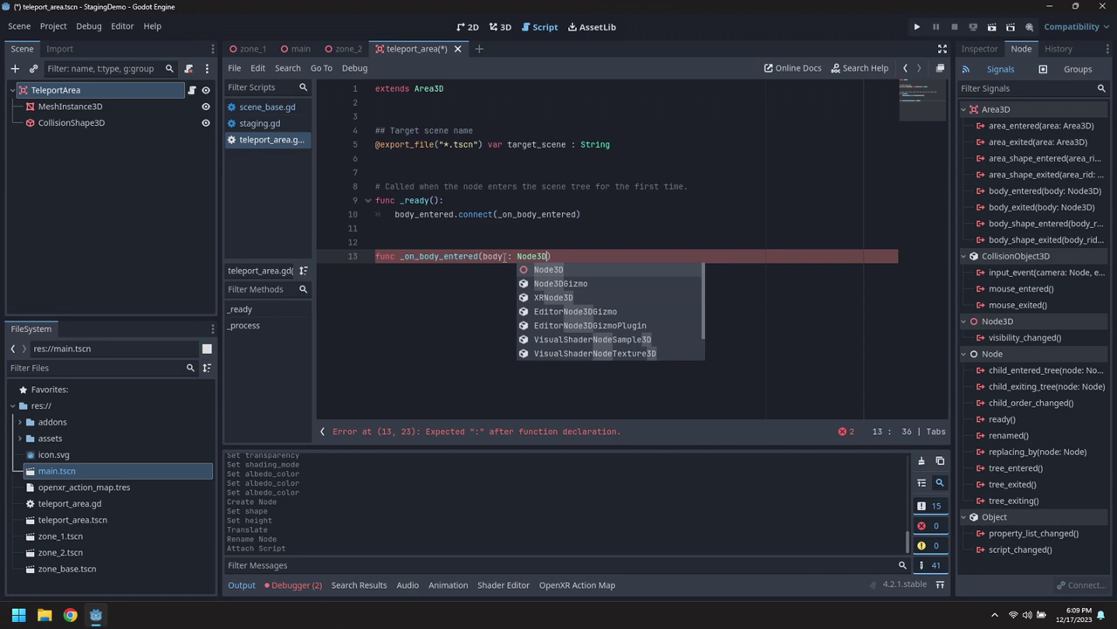
text() -> void)
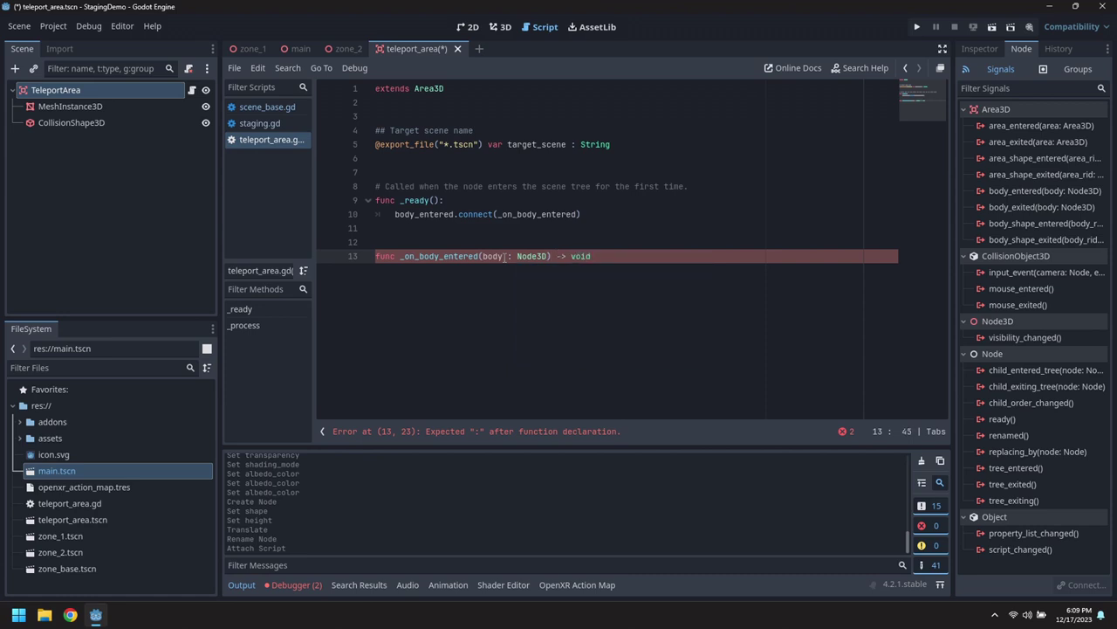
key(Left)
key(Left)
key(Left)
key(Left)
key(Left)
key(Left)
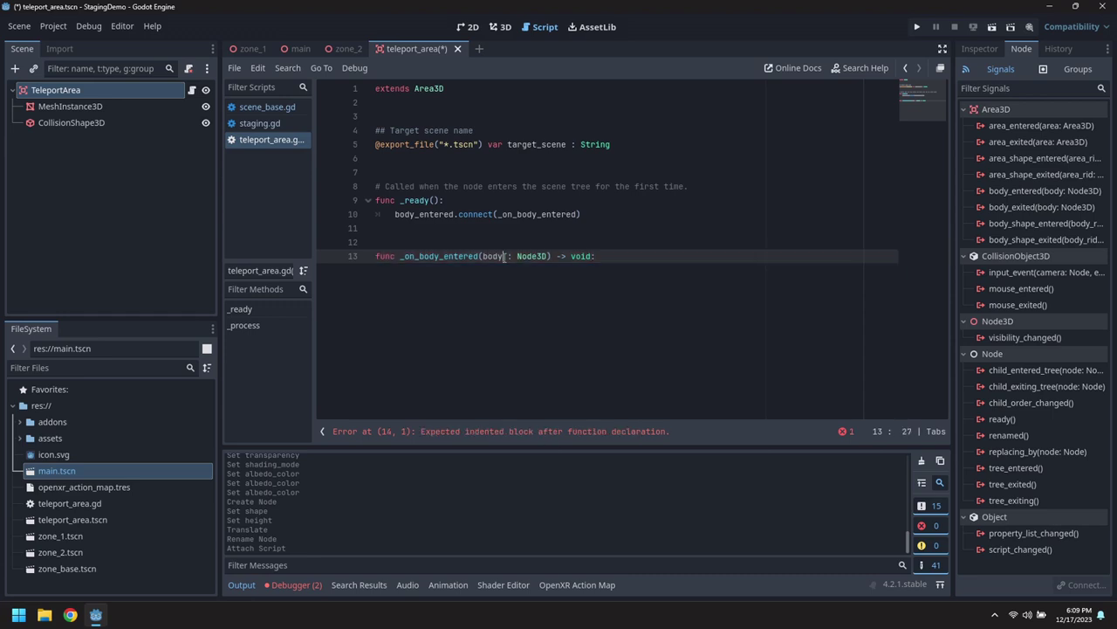
text(_)
key(Return)
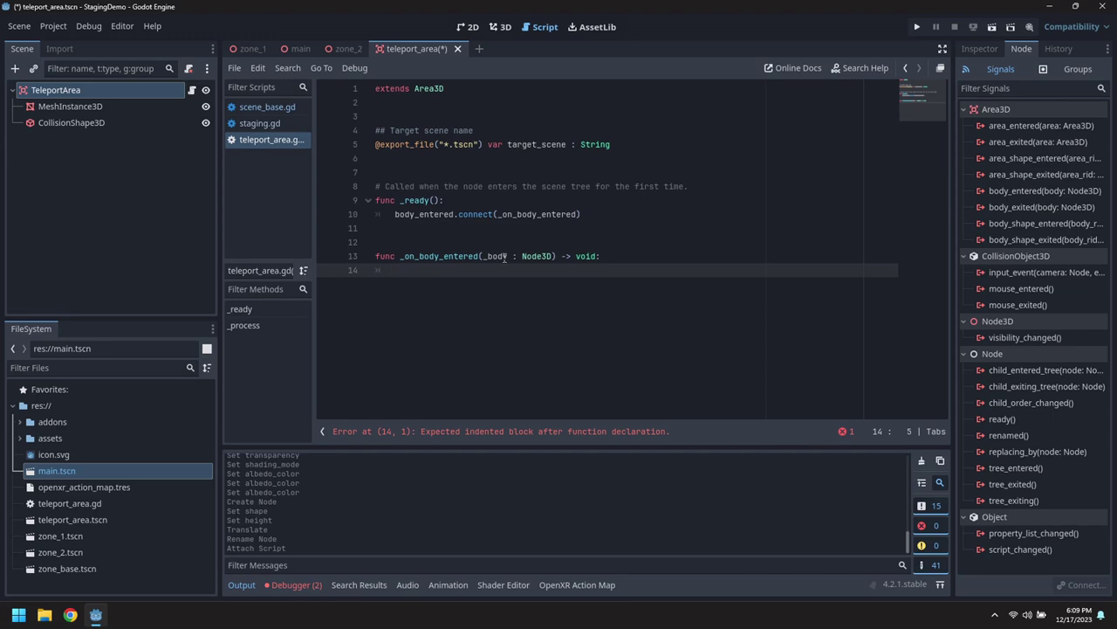
Add 'var scene_base : XRToolsSceneBase = XRTools.find_xr_ancestor(self, "*", "XRToolsSceneBase")'.
text(var scene_base : XRToolsSceneBase)
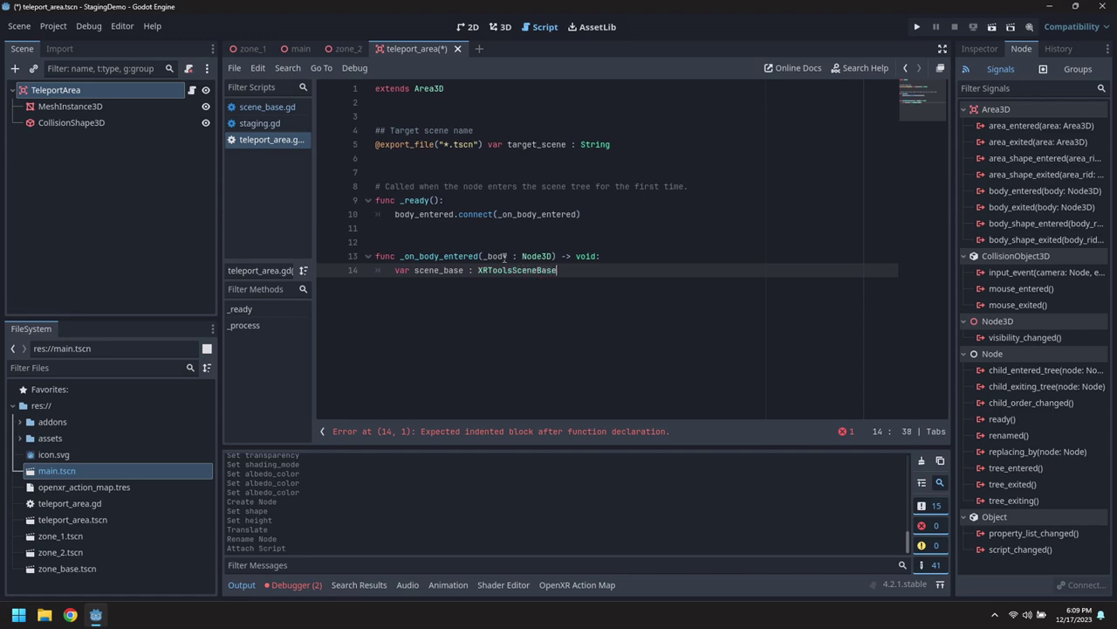
text( = XRTools)
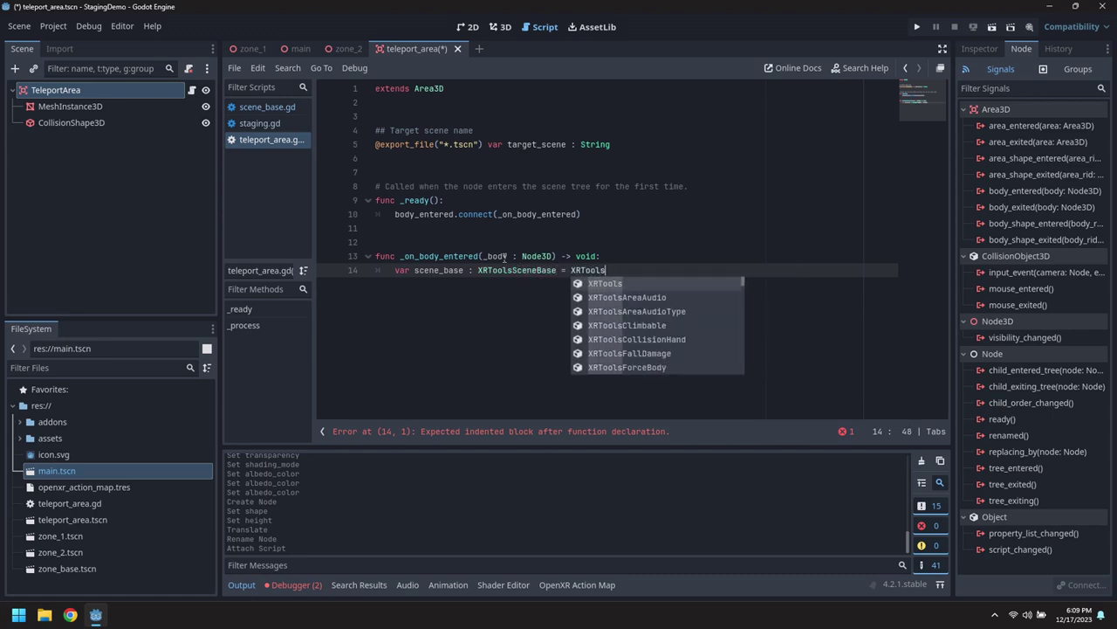
text(.find_)
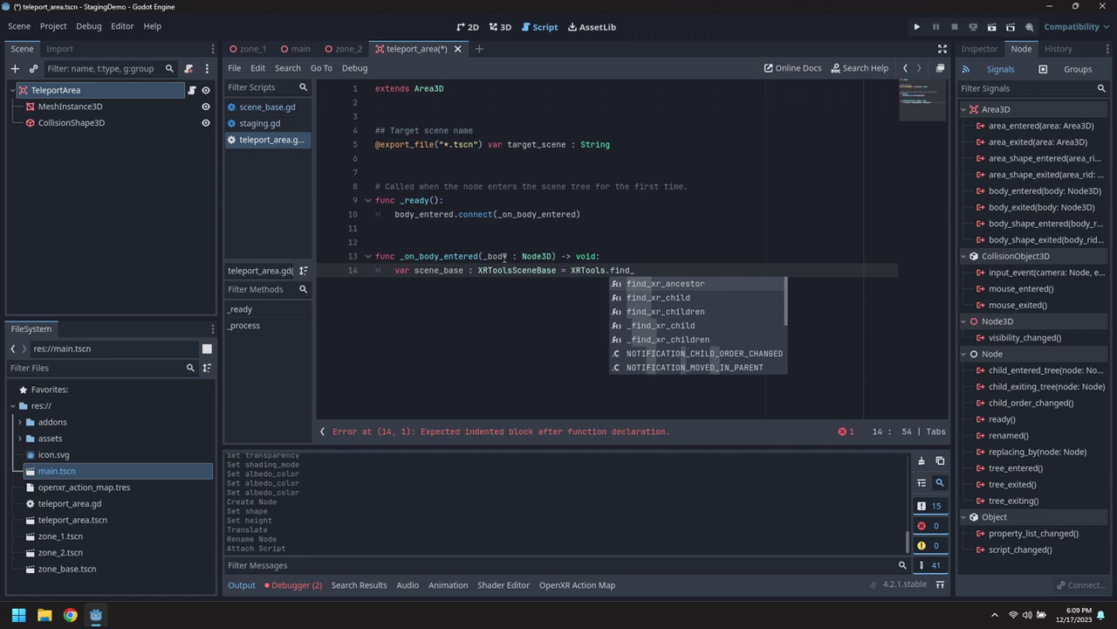
key(Return)
text(sel)
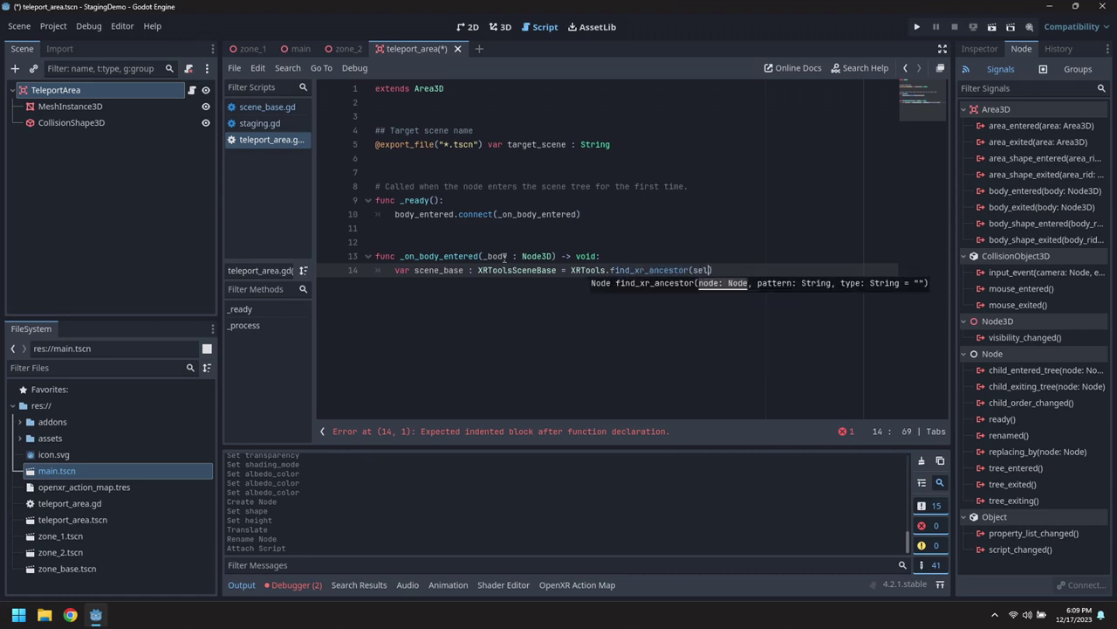
text(f, "*", )
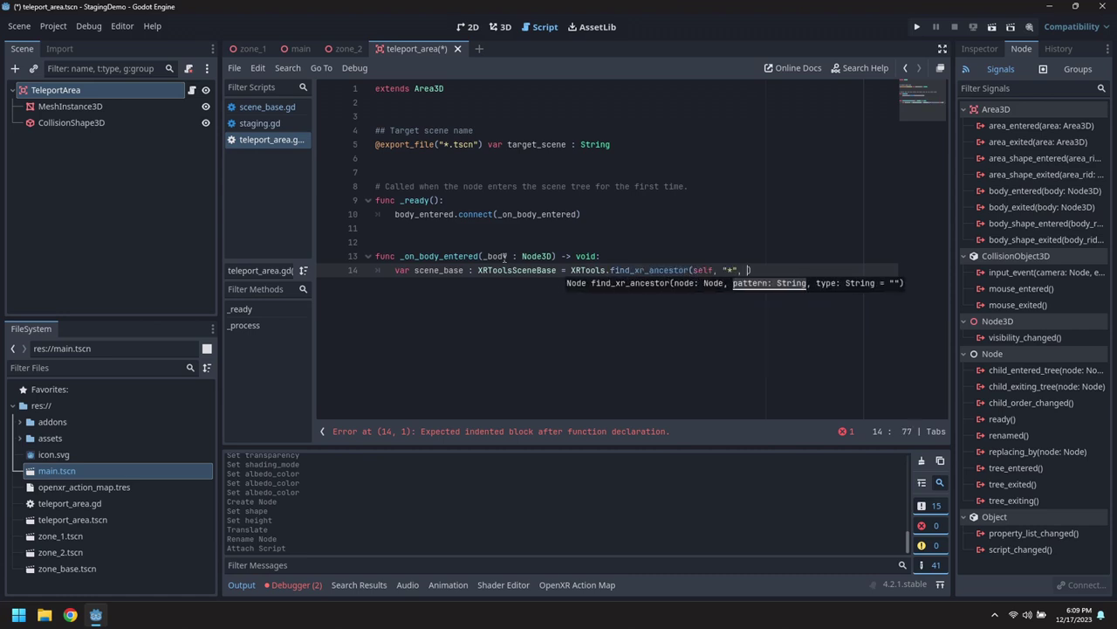
text("XRToolsSce)
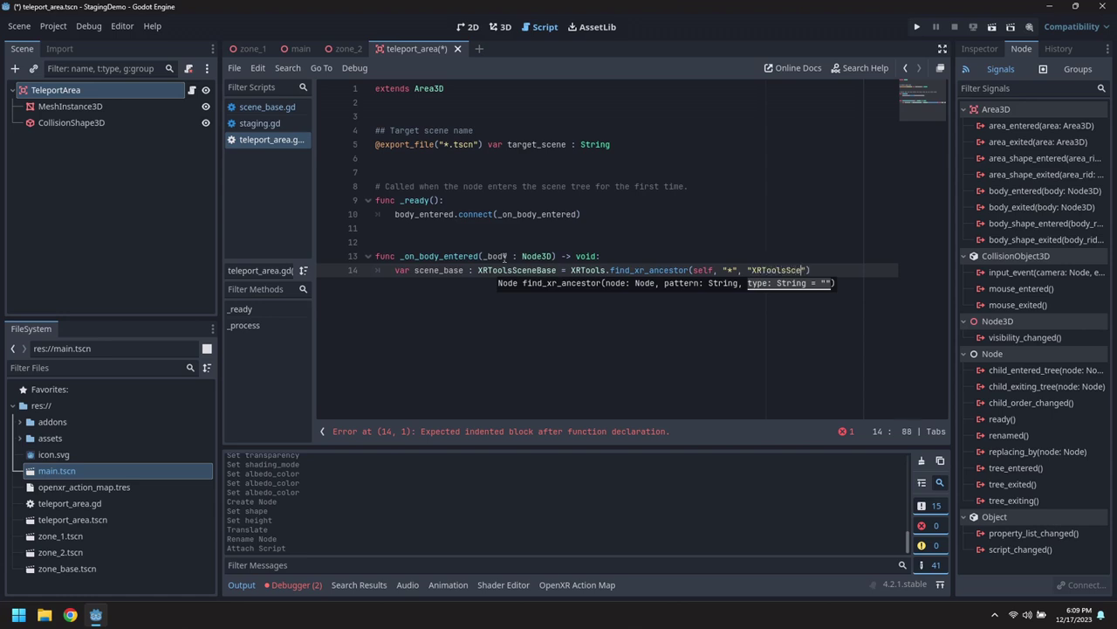
text(neBase"))
Add the comment '# Find the XRToolsSceneBase this node is a child of' above the lookup.
key(Up)
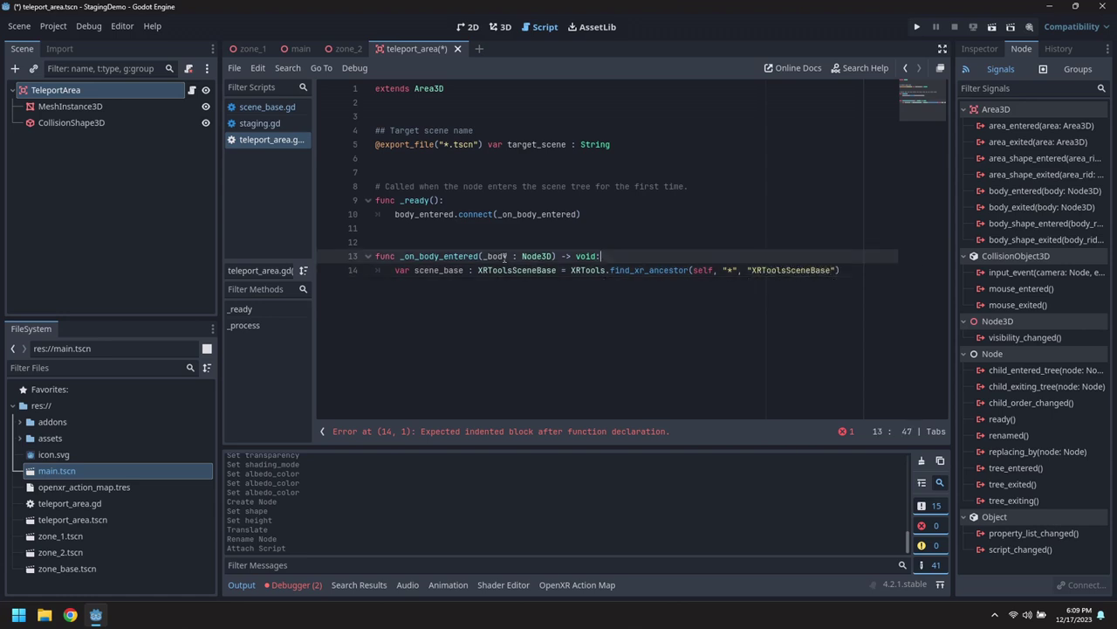
key(Return)
text(# Find t)
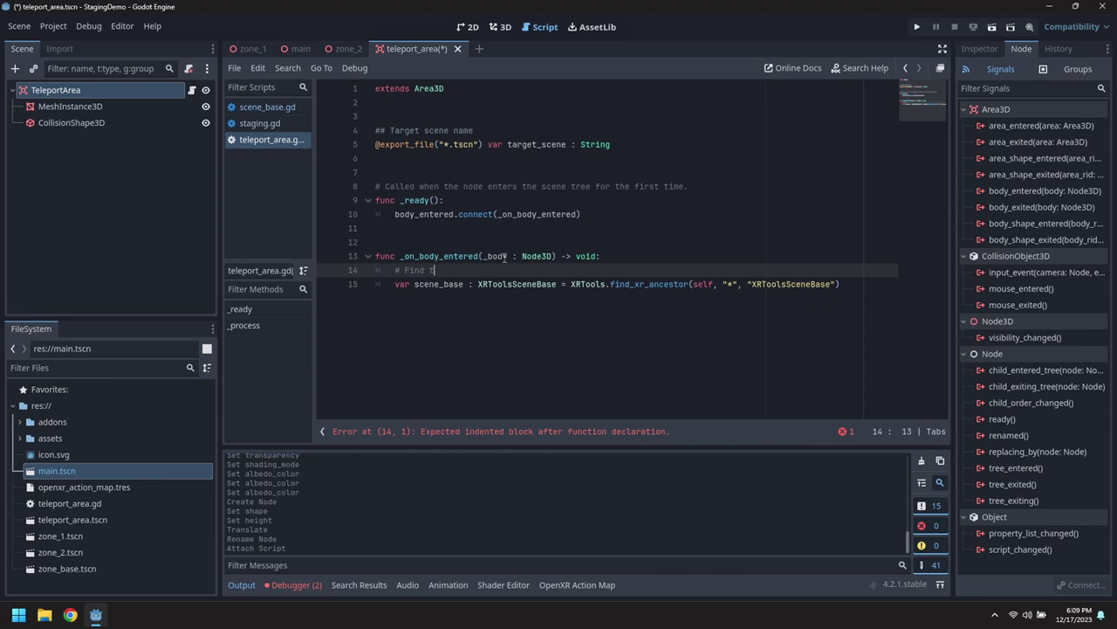
text(he scene base we)
key(BackSpace)
key(BackSpace)
key(BackSpace)
text(base we)
key(BackSpace)
key(BackSpace)
key(BackSpace)
key(BackSpace)
key(BackSpace)
key(BackSpace)
key(BackSpace)
double_click(533, 283)
key(ctrl+c)
double_click(461, 270)
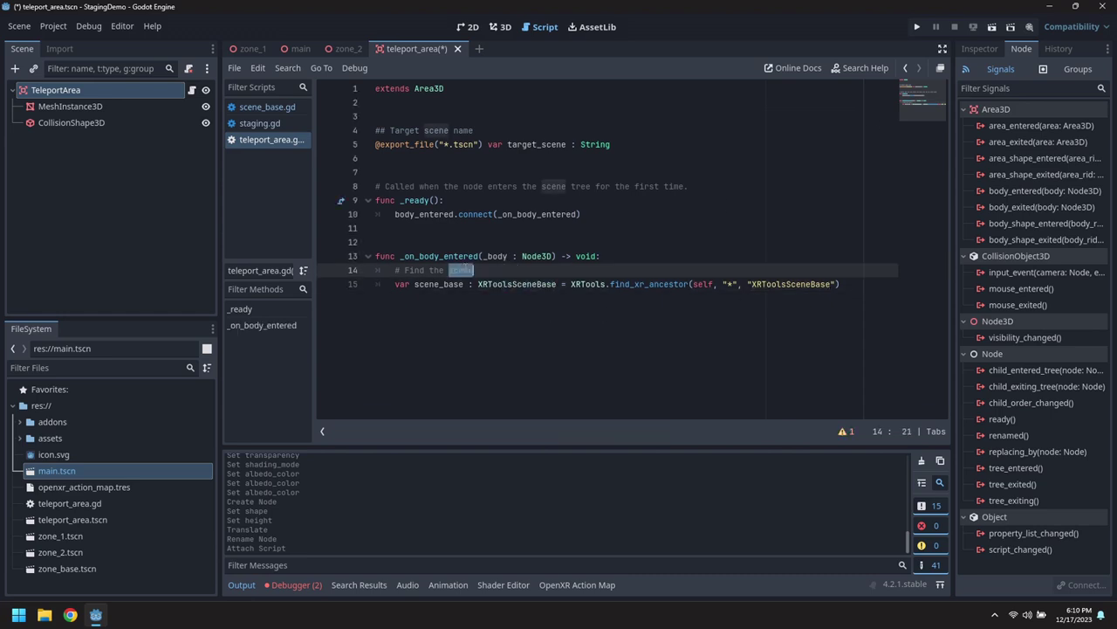
key(ctrl+v)
text(this )
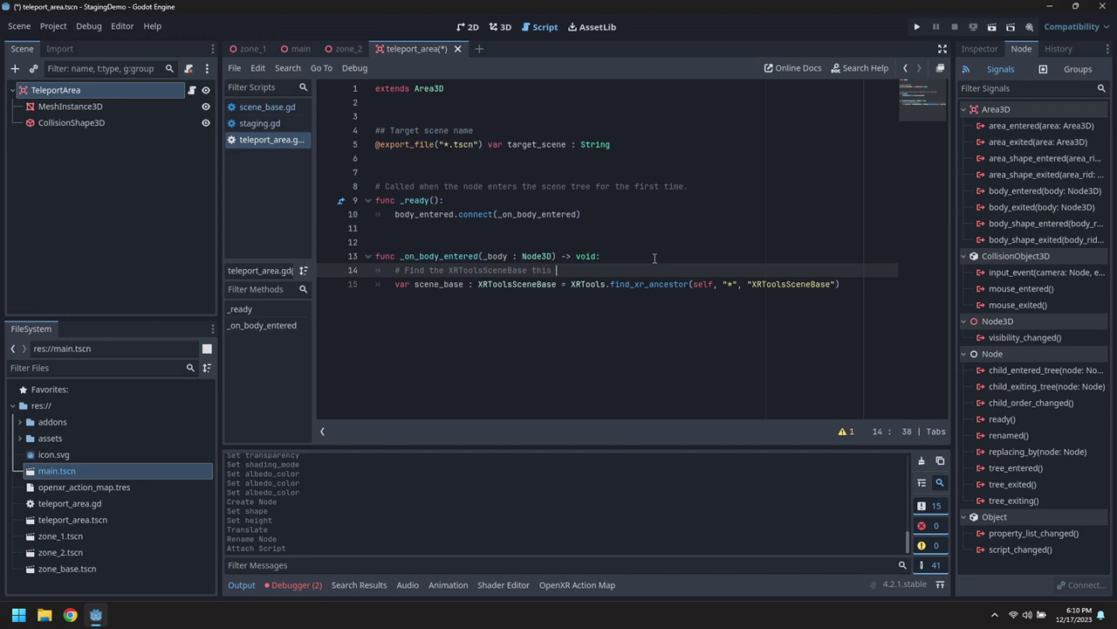
text(node is a child of)
Return early with 'if not scene_base: return' after the lookup.
key(Down)
key(End)
key(Return)
text(if n)
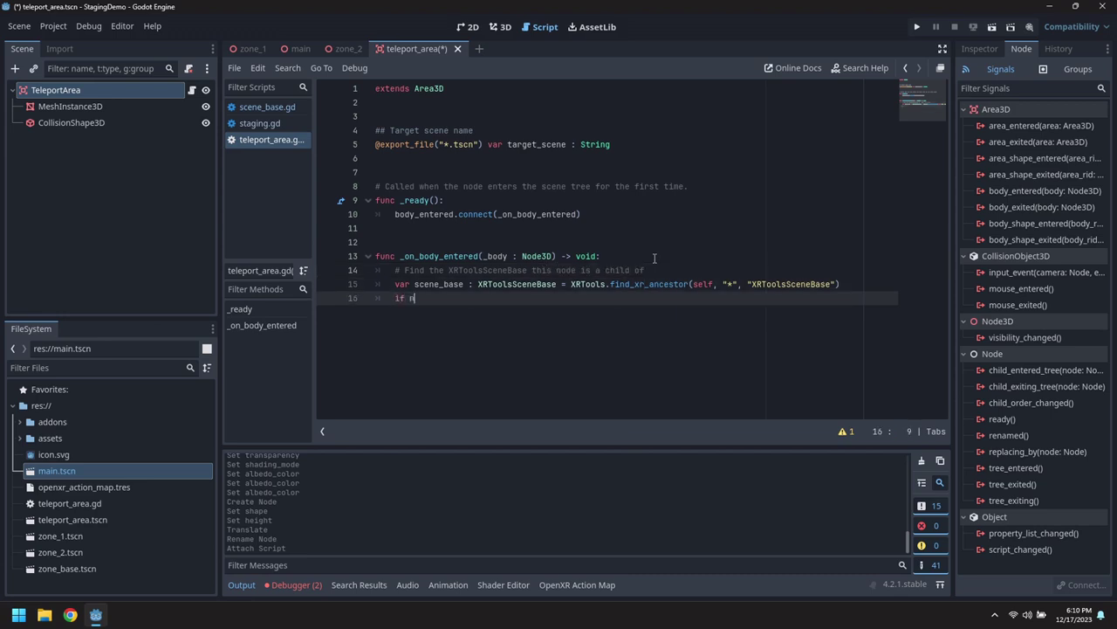
text(ot scene_base:)
key(Return)
text(return)
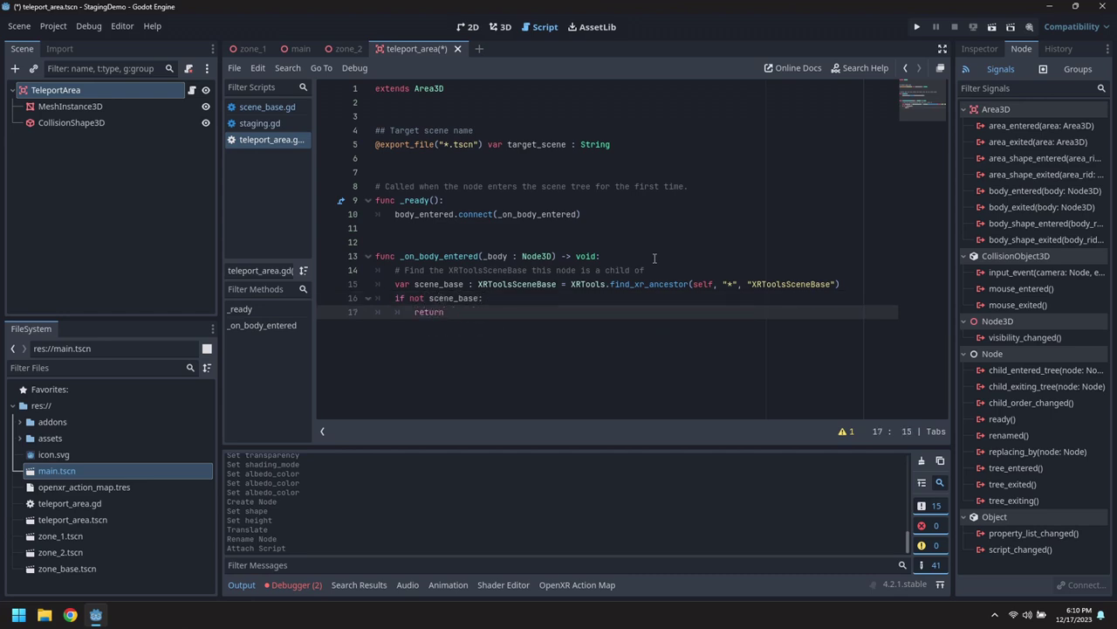
key(Return)
key(BackSpace)
key(Return)
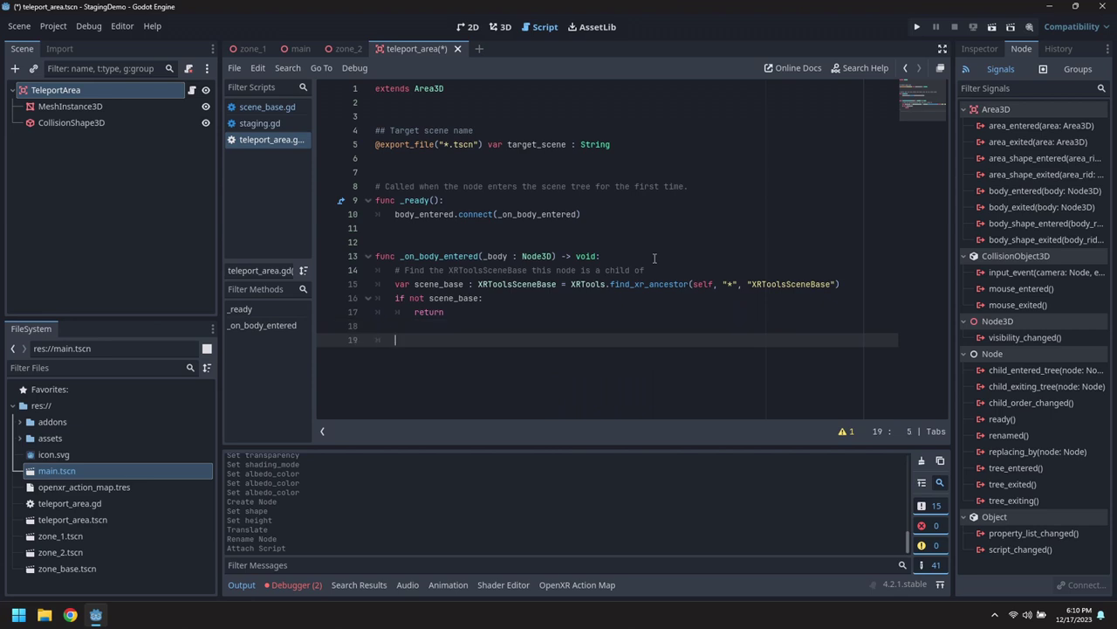
Add 'if not target_scene or target_scene == "": return' with a skip comment.
text(if not target_scene or tar)
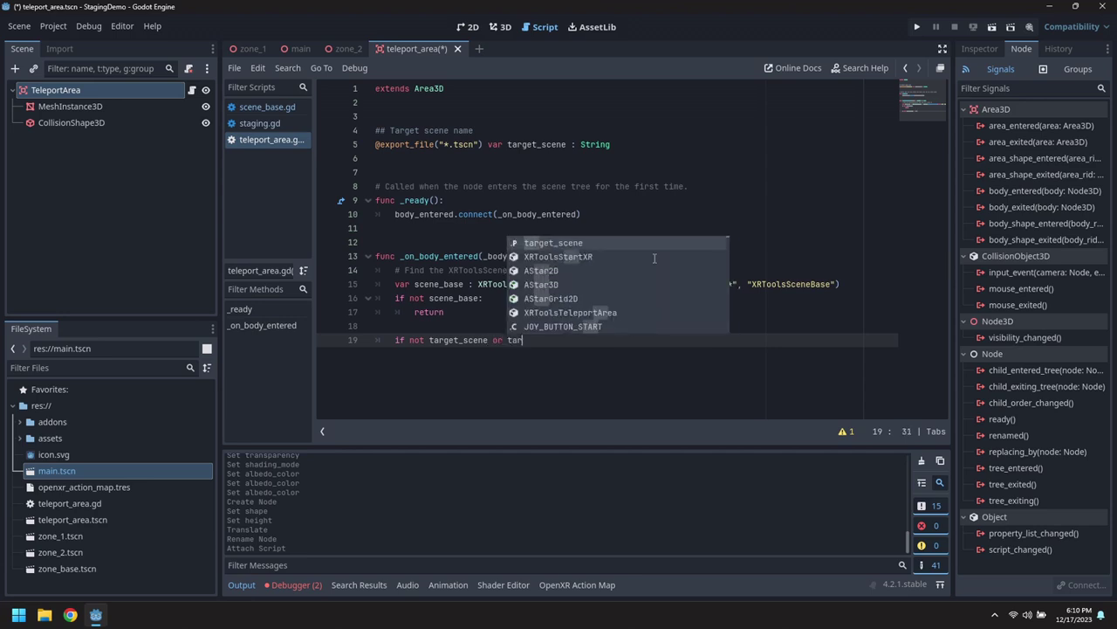
key(Return)
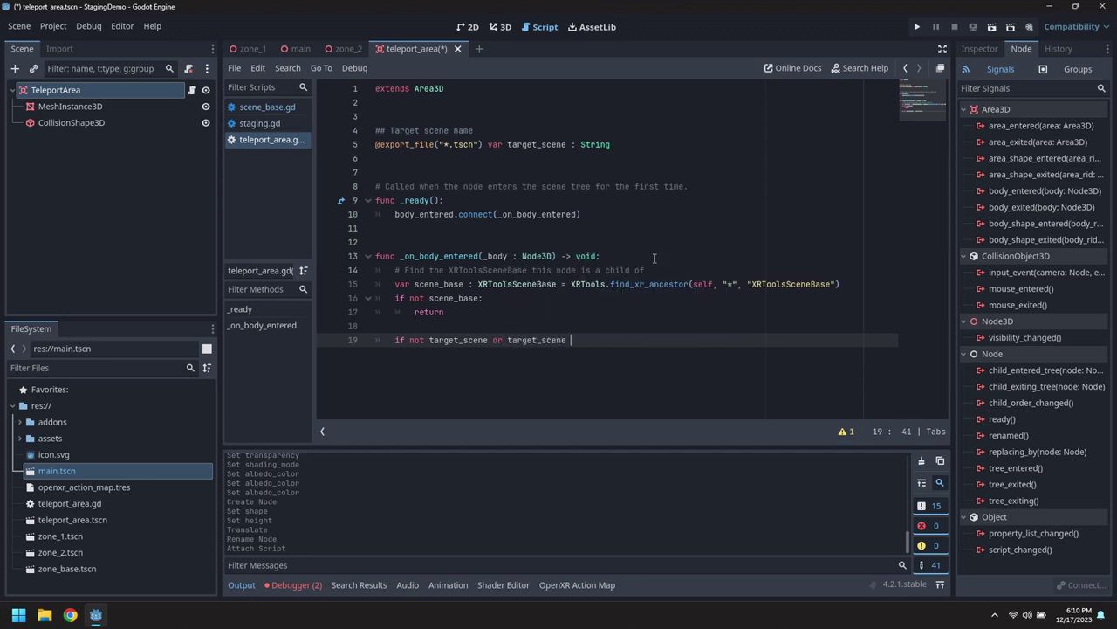
text(== "":)
key(Return)
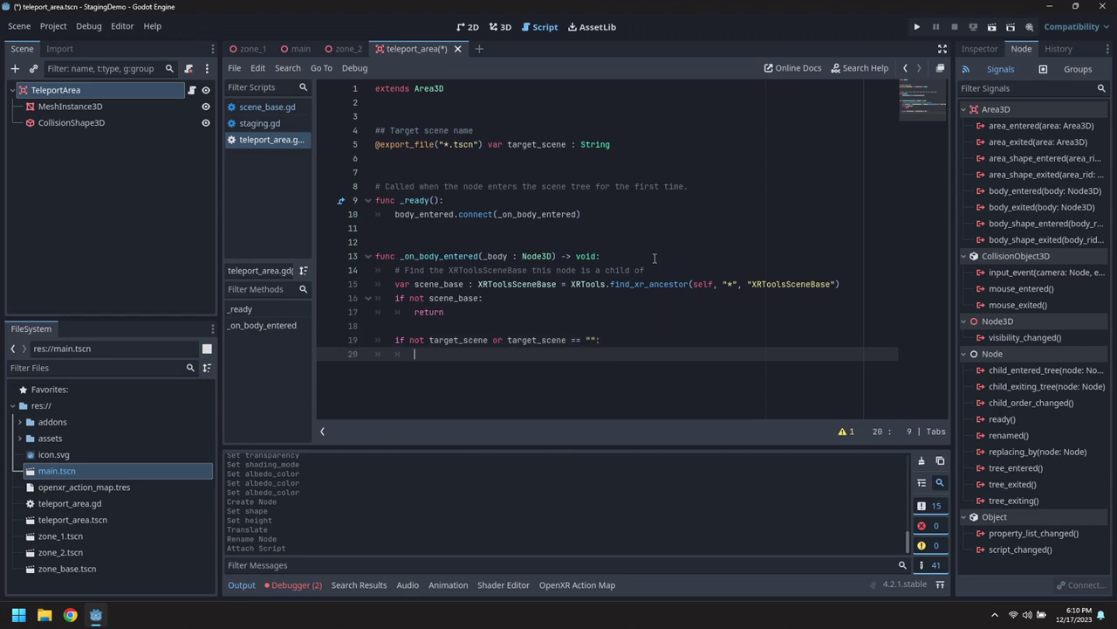
text(return)
key(Up)
key(Up)
key(Return)
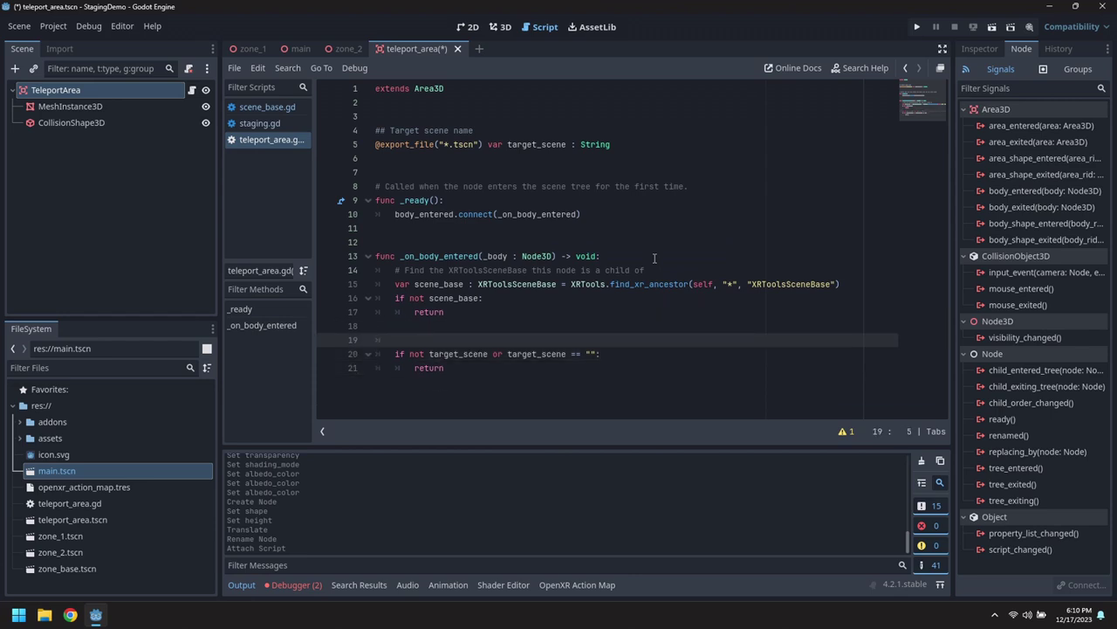
text(# Skip if no target scene s)
Move the target_scene check to the start of the function, before the scene_base lookup.
key(shift+Down)
key(shift+Down)
key(shift+Down)
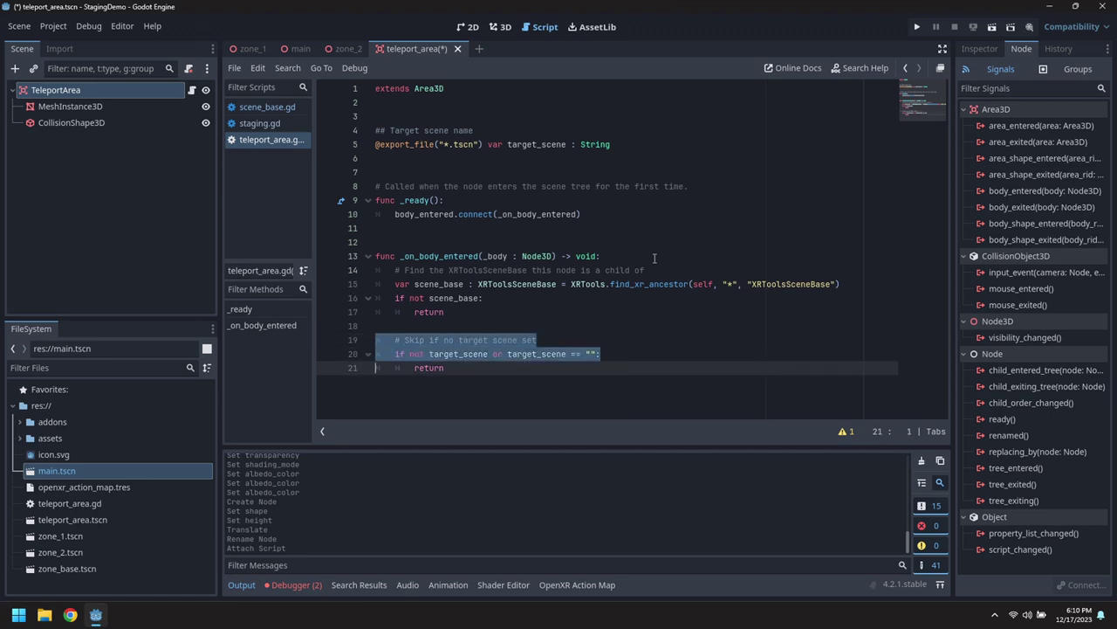
key(Delete)
key(Up)
key(Up)
key(Up)
key(Up)
key(Up)
key(ctrl+v)
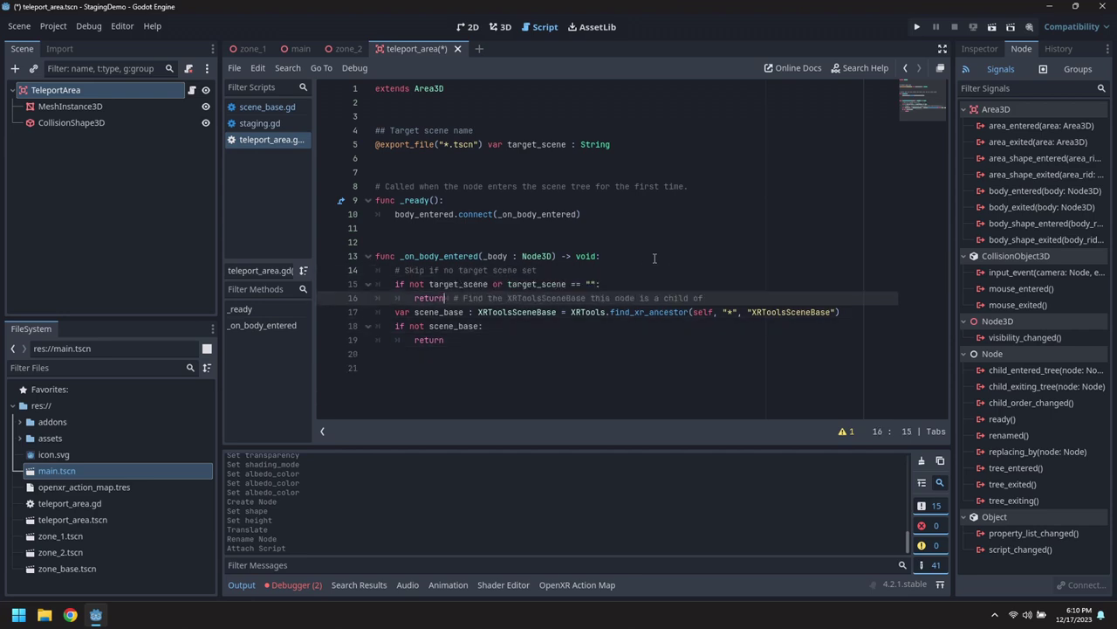
key(Return)
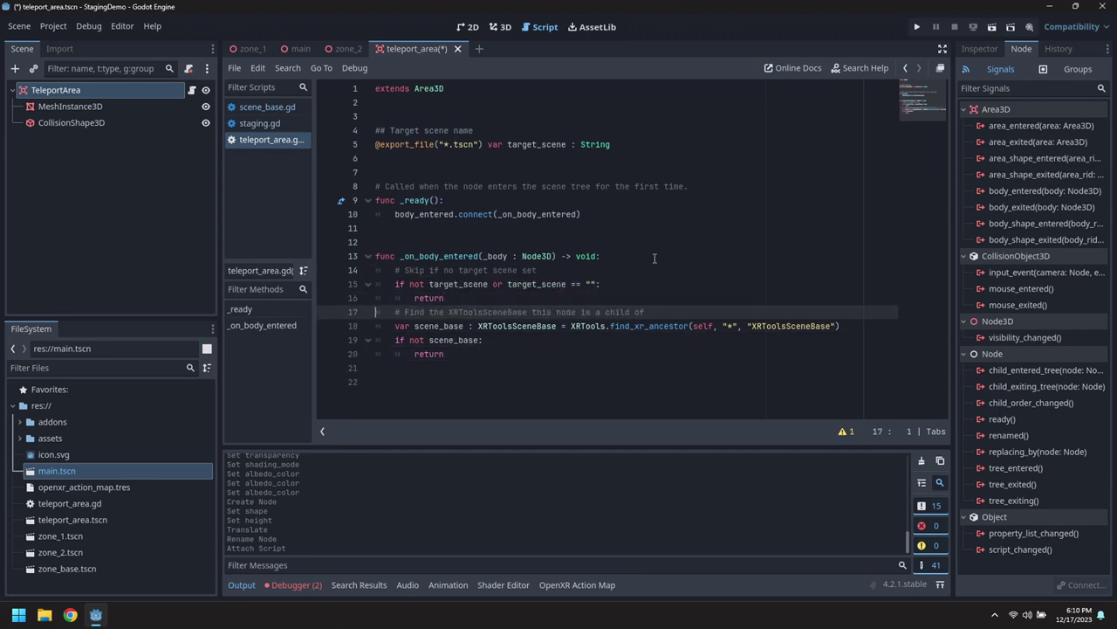
key(Return)
key(Down)
key(Down)
key(Down)
key(Down)
Add scene_base.load_scene(target_scene) with a '# Start loading the target scene' comment and save.
key(Return)
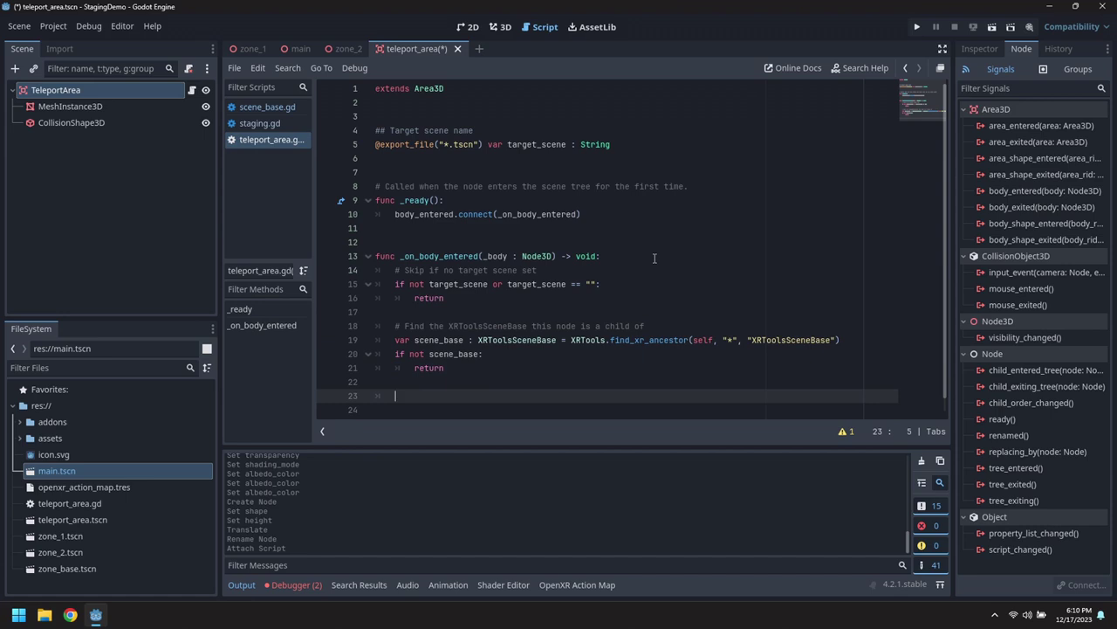
text(scene_base.load_sc)
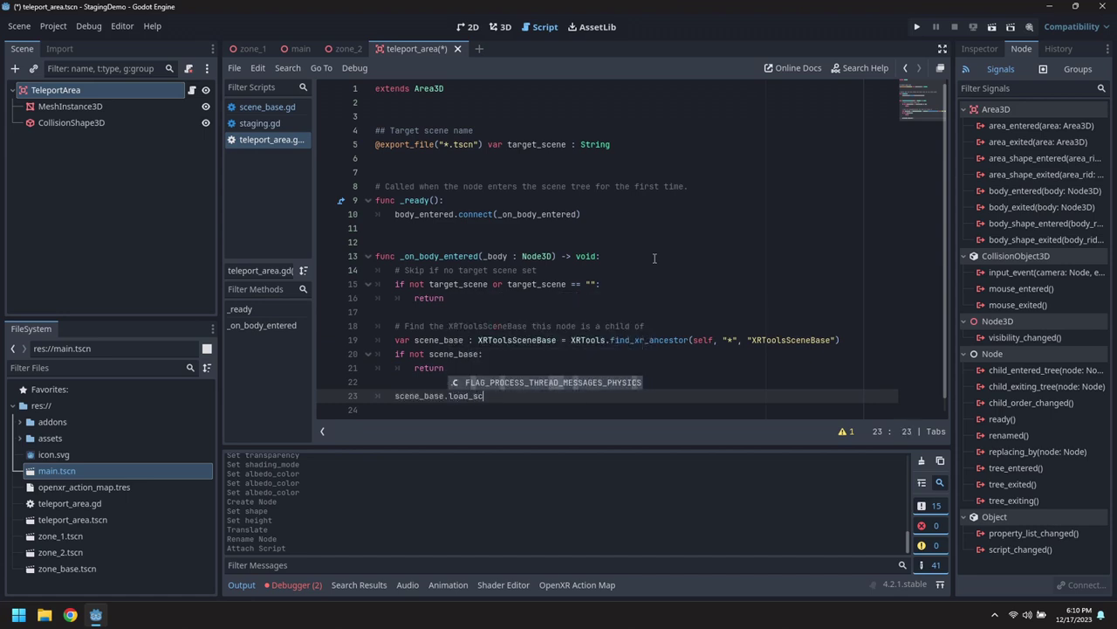
text(ene(target_scene)
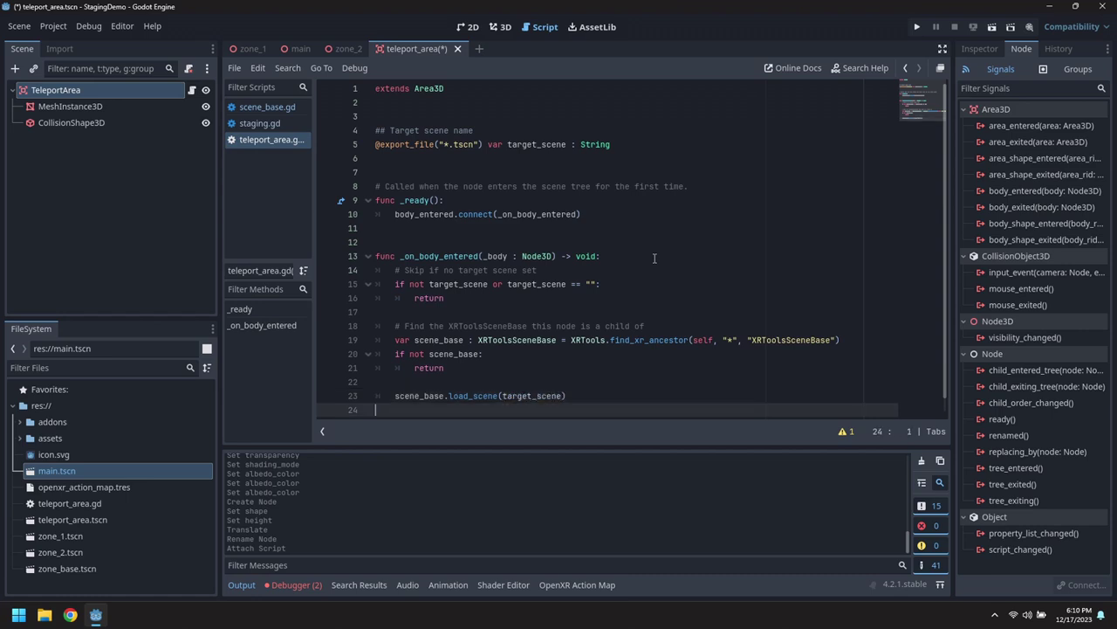
key(ctrl+shift+Return)
text(# Sta)
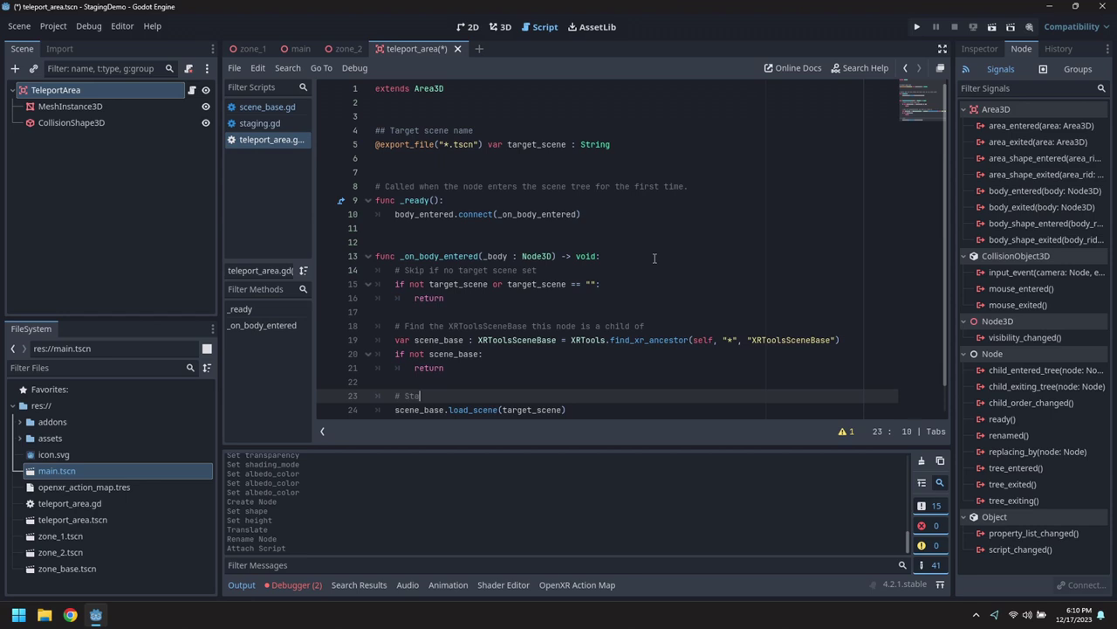
text(rt loading the target scene)
key(Down)
key(Down)
key(ctrl+s)
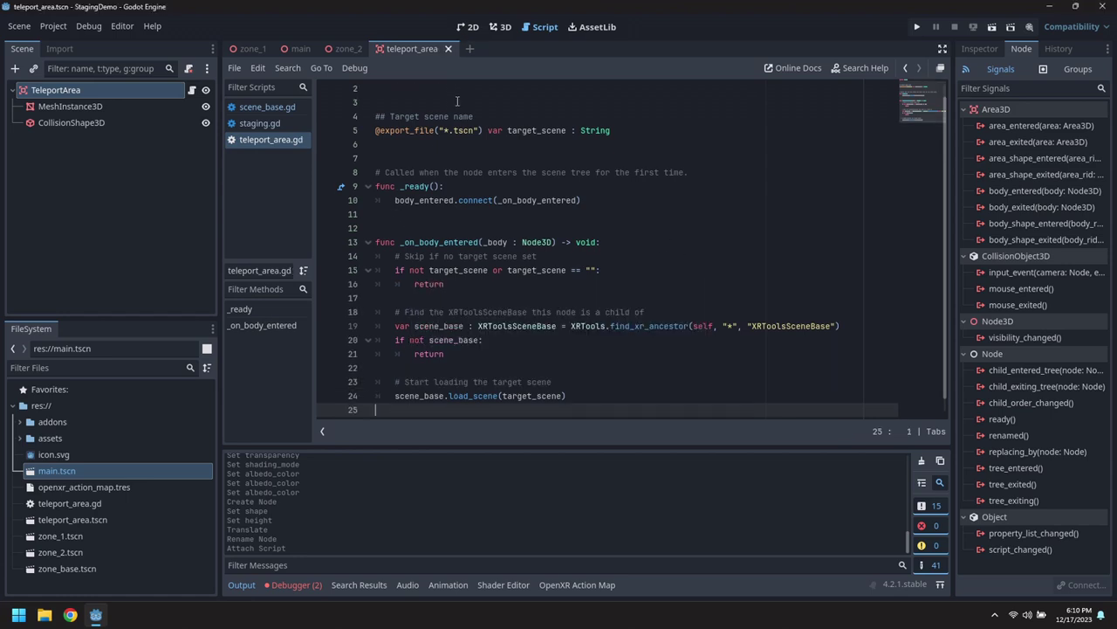
Clear mask bit 1, switch TeleportArea's layer from Static World to Player Body, and save.
click(976, 49)
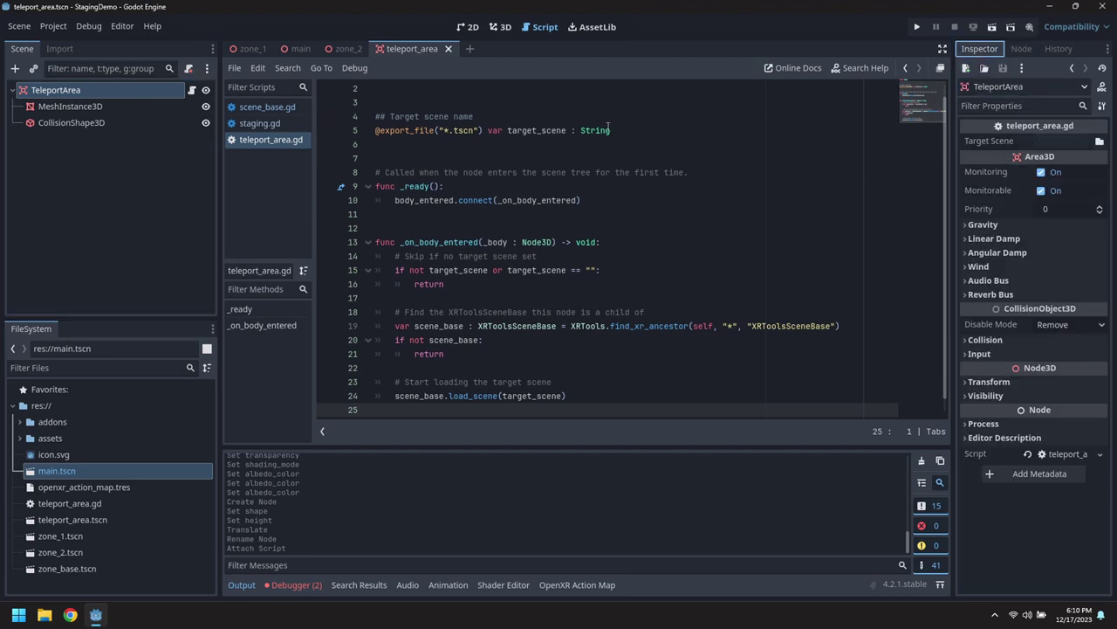
click(965, 340)
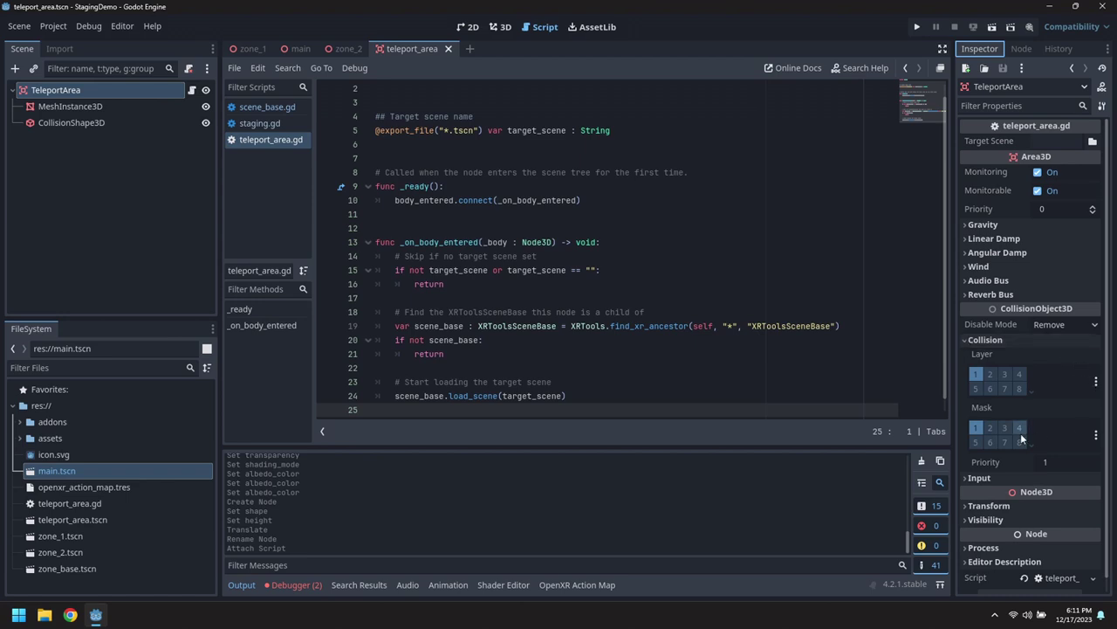
click(981, 430)
click(1097, 382)
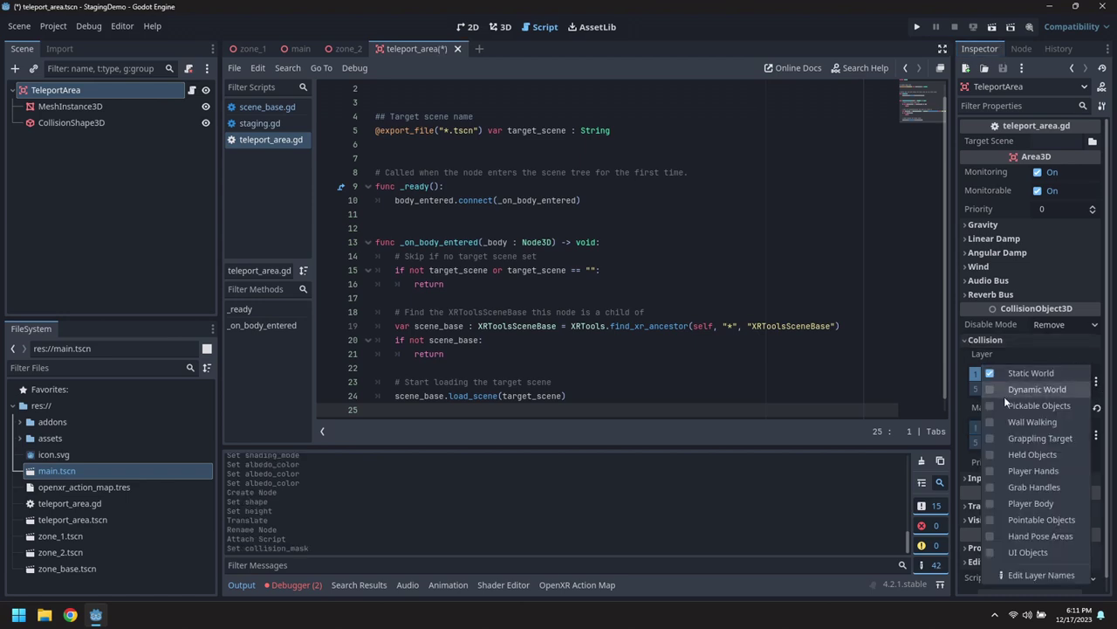
click(989, 504)
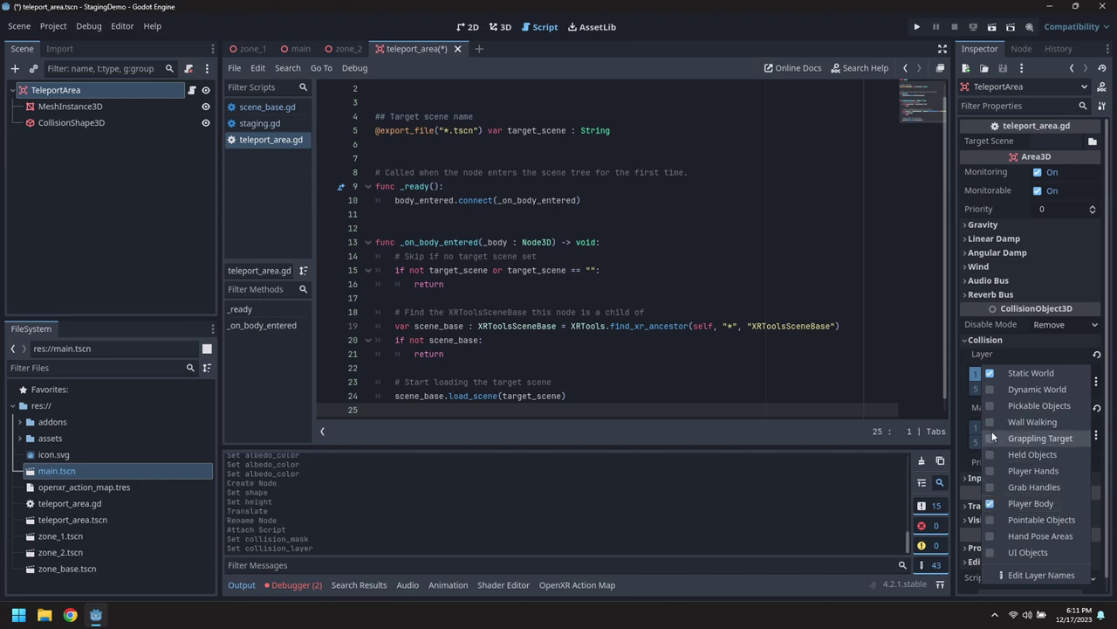
click(989, 373)
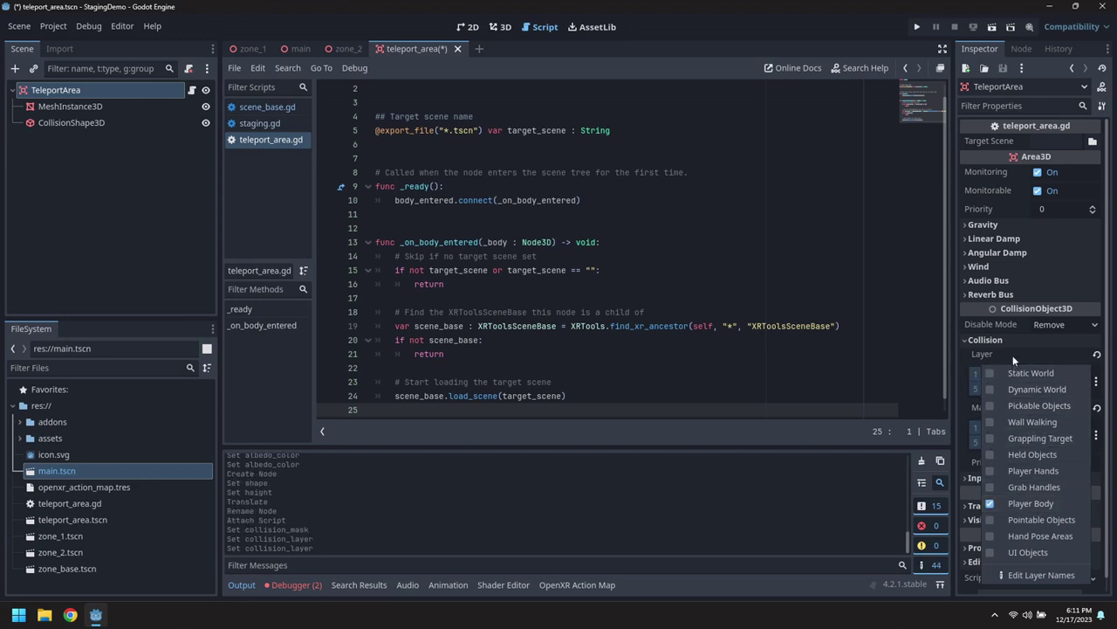
click(843, 333)
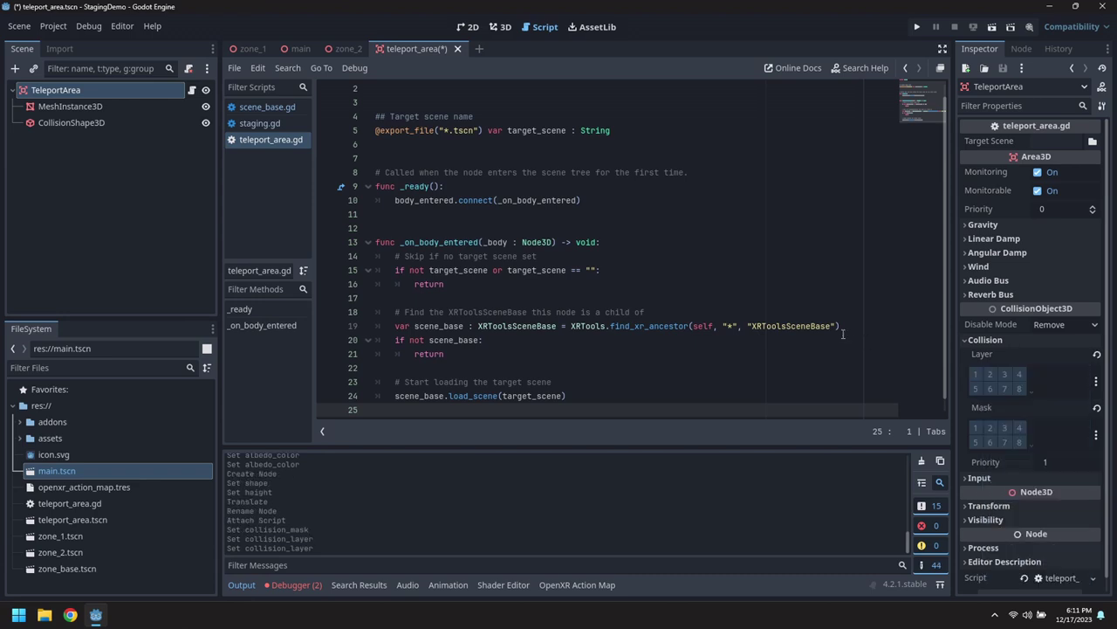
click(18, 26)
click(42, 127)
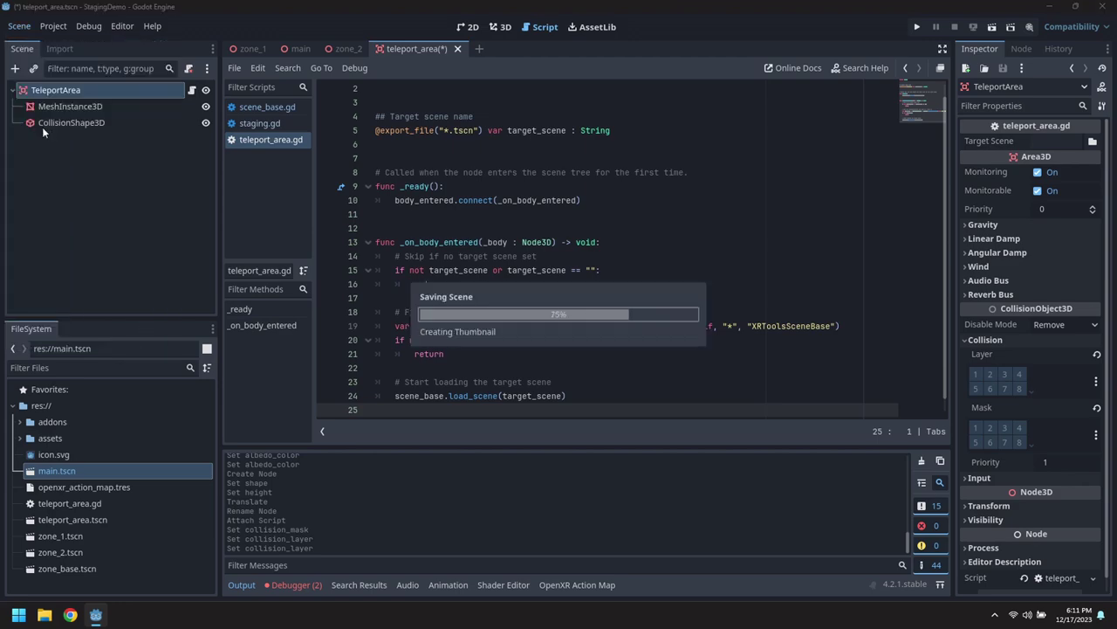
Place a TeleportArea in zone_1 targeting zone_2.tscn and save zone_1.
click(252, 49)
click(500, 26)
middle_drag(558, 201, 500, 247)
scroll(646, 257, up, 5)
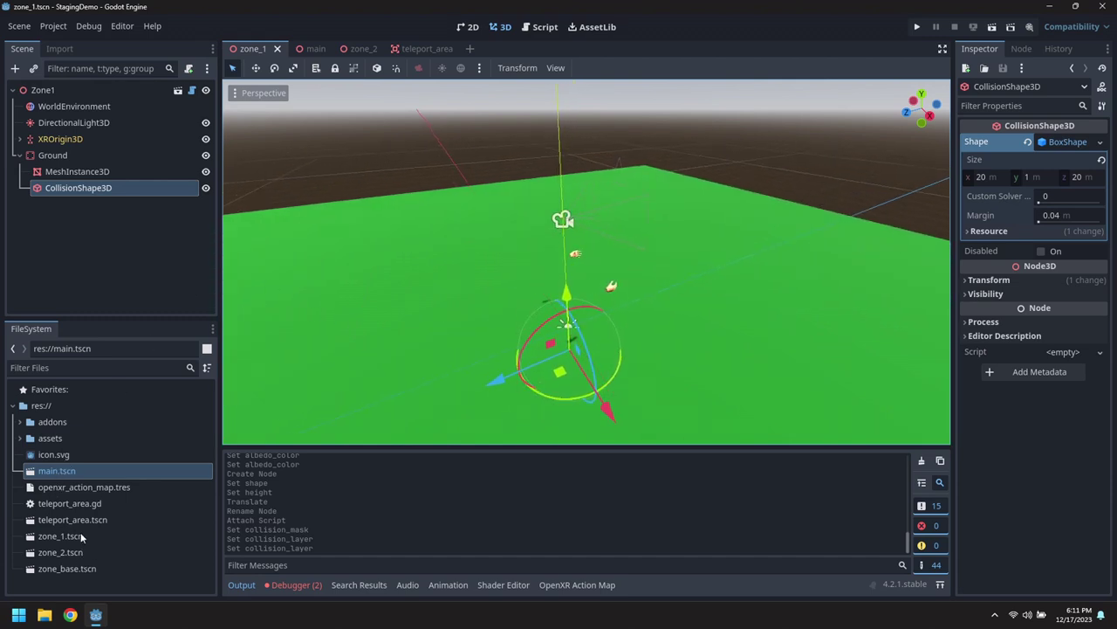
drag(74, 520, 87, 90)
drag(494, 356, 731, 294)
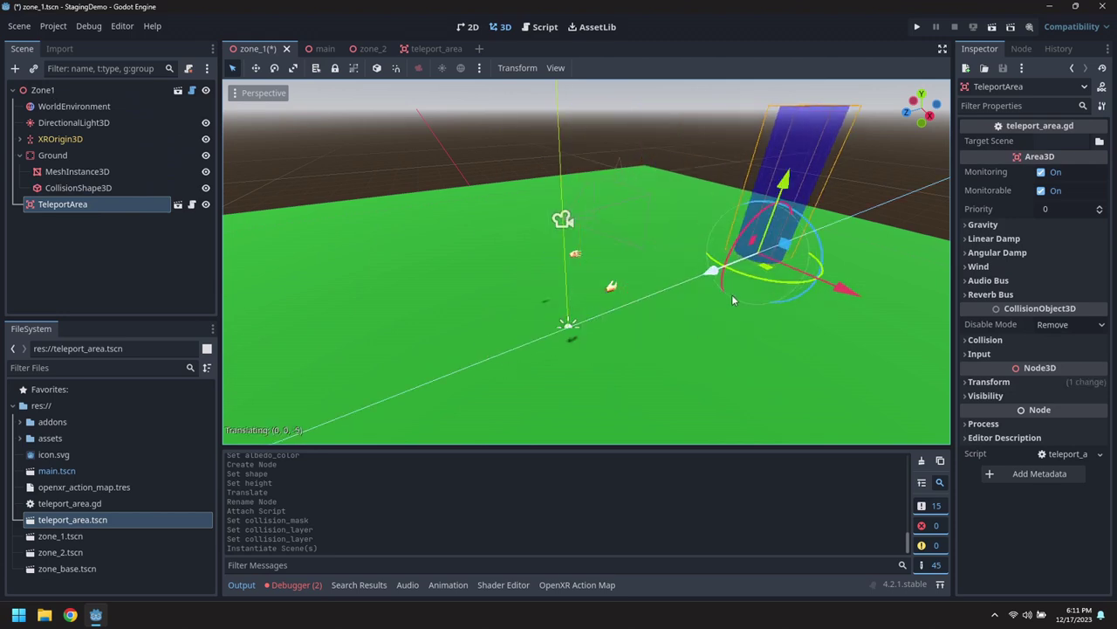
click(1100, 141)
double_click(691, 197)
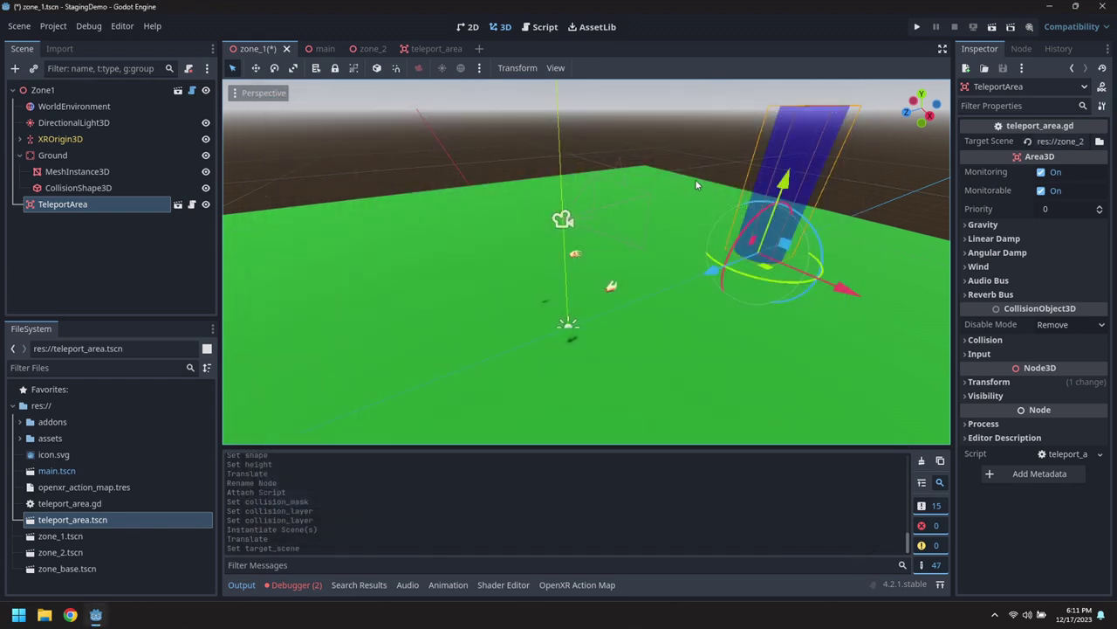
key(ctrl+s)
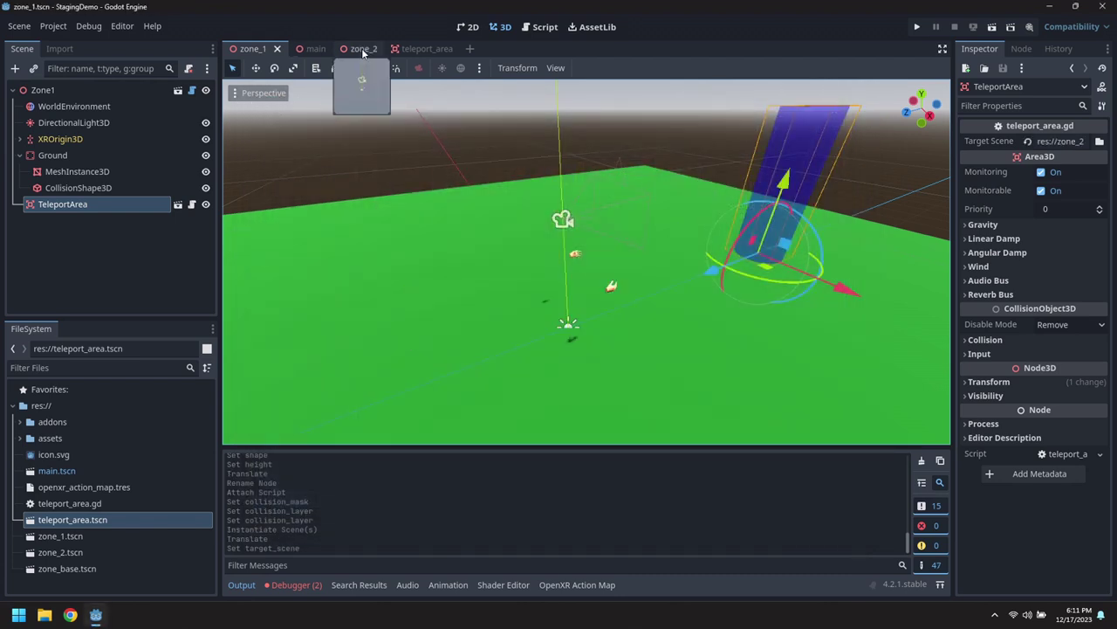
Place a TeleportArea in zone_2 targeting zone_1.tscn and save zone_2.
click(365, 49)
scroll(529, 274, up, 3)
middle_drag(529, 274, 373, 287)
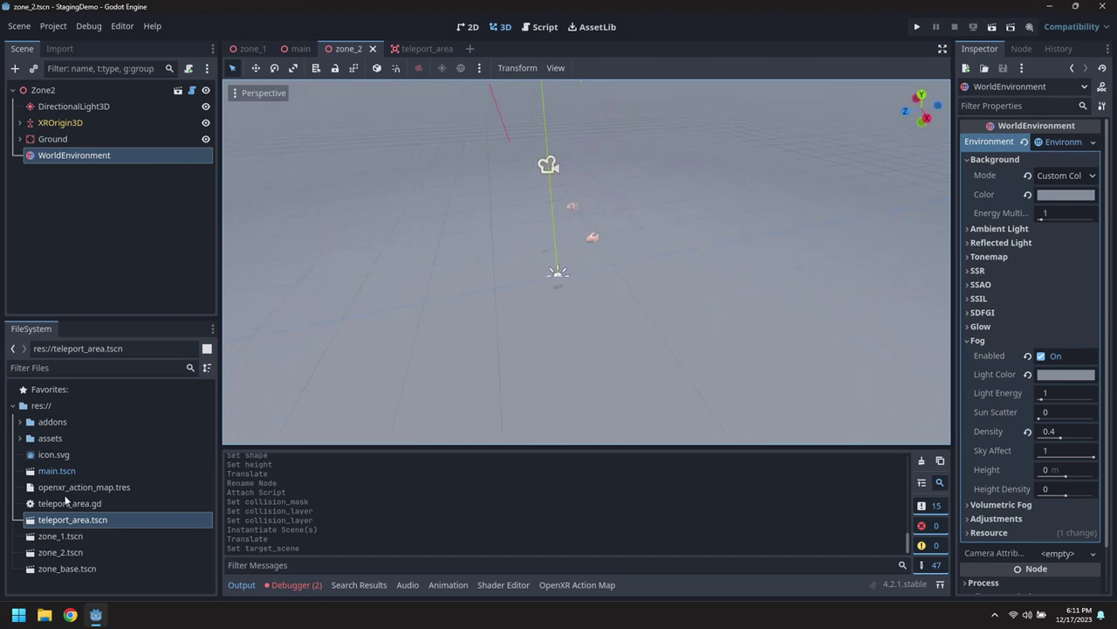
drag(62, 519, 49, 94)
drag(485, 285, 720, 265)
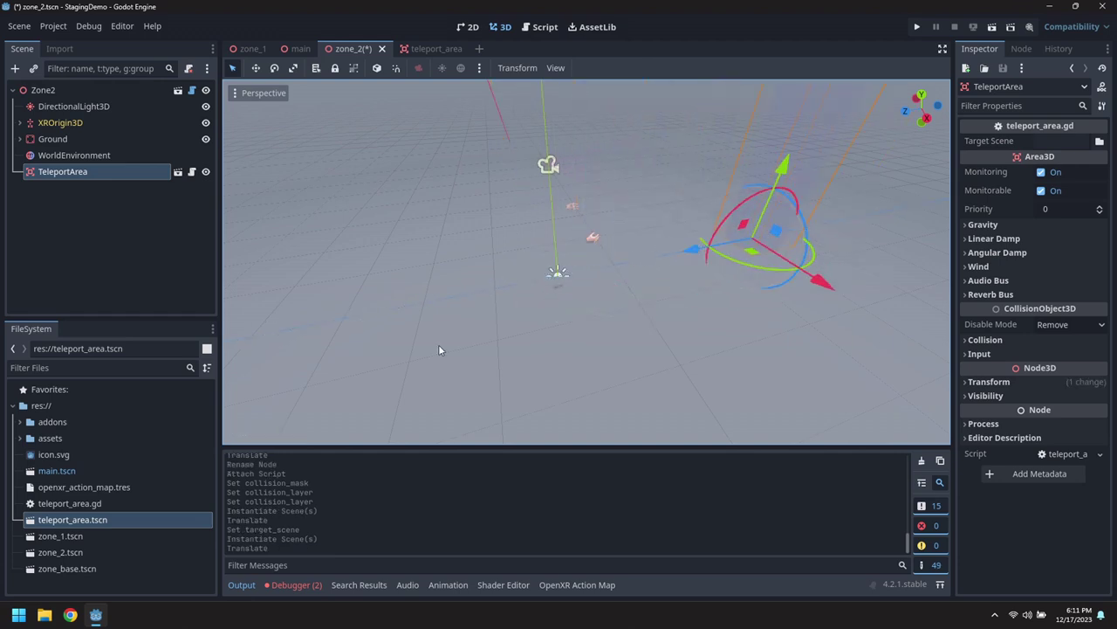
click(1099, 142)
double_click(630, 177)
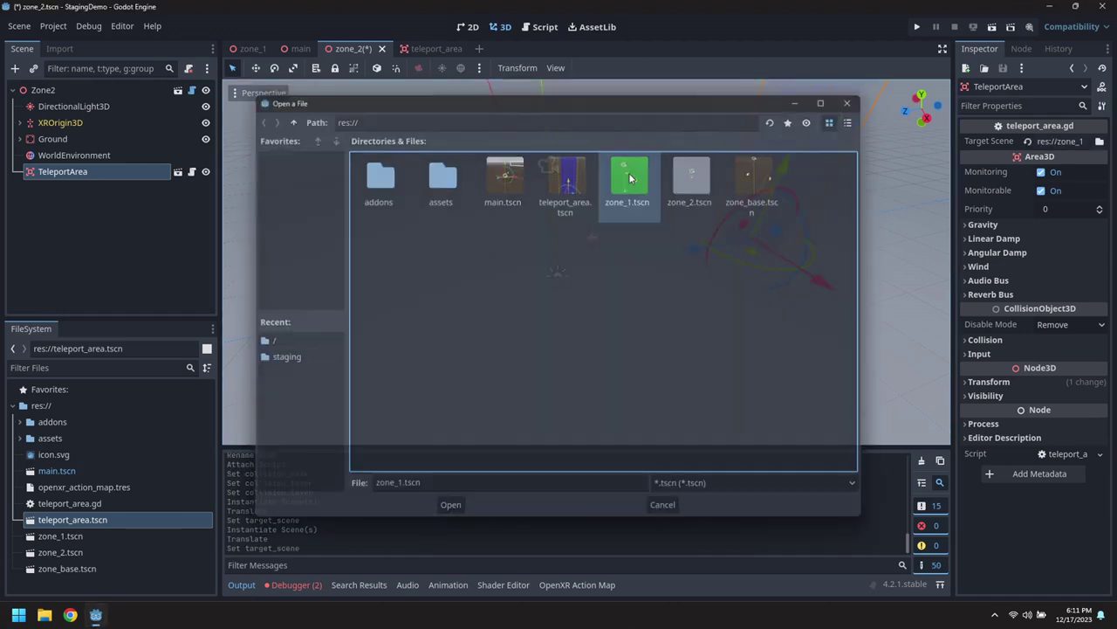
click(19, 26)
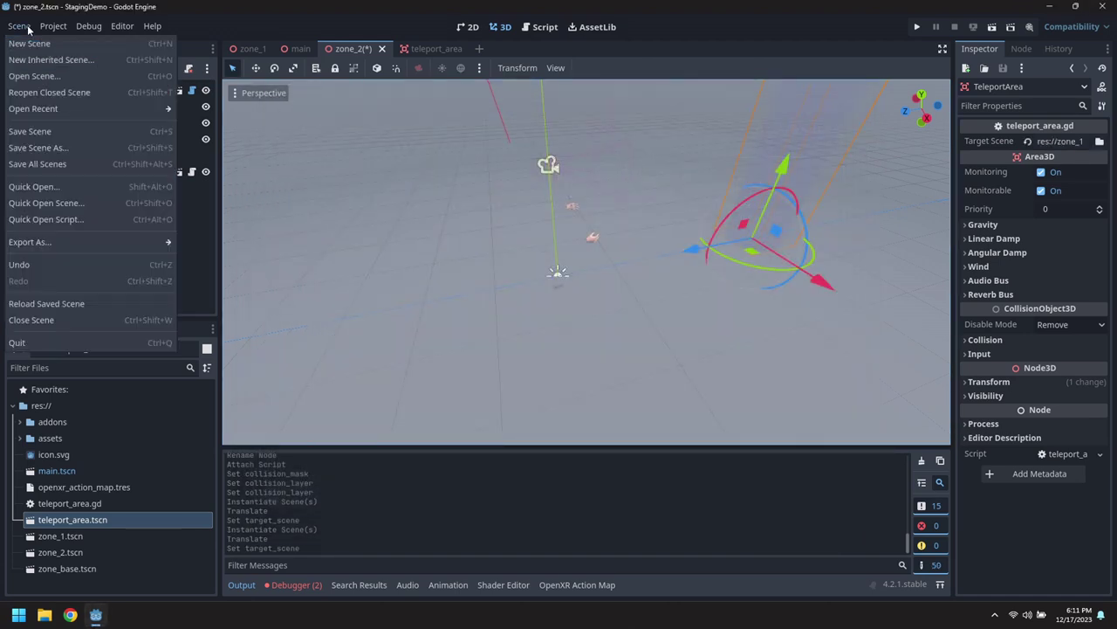
click(37, 133)
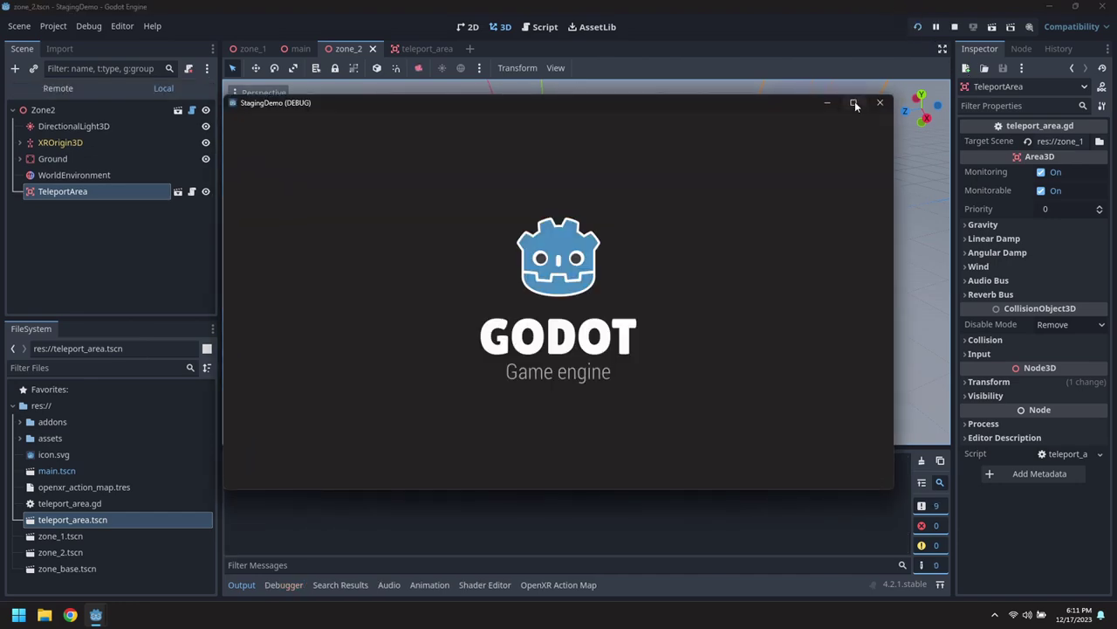
click(855, 103)
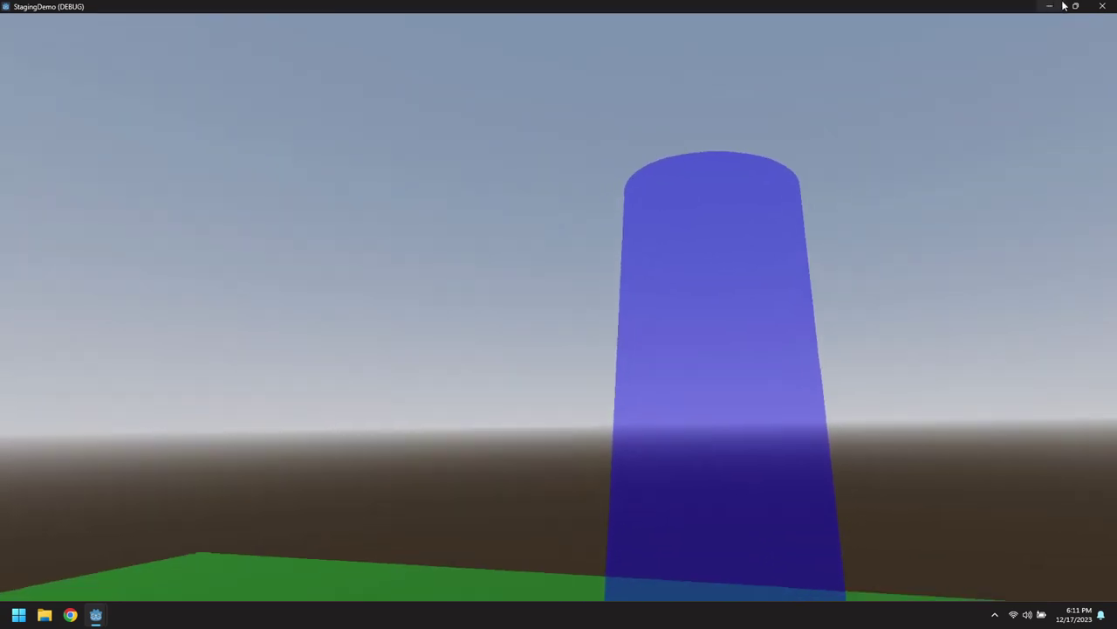
click(1102, 6)
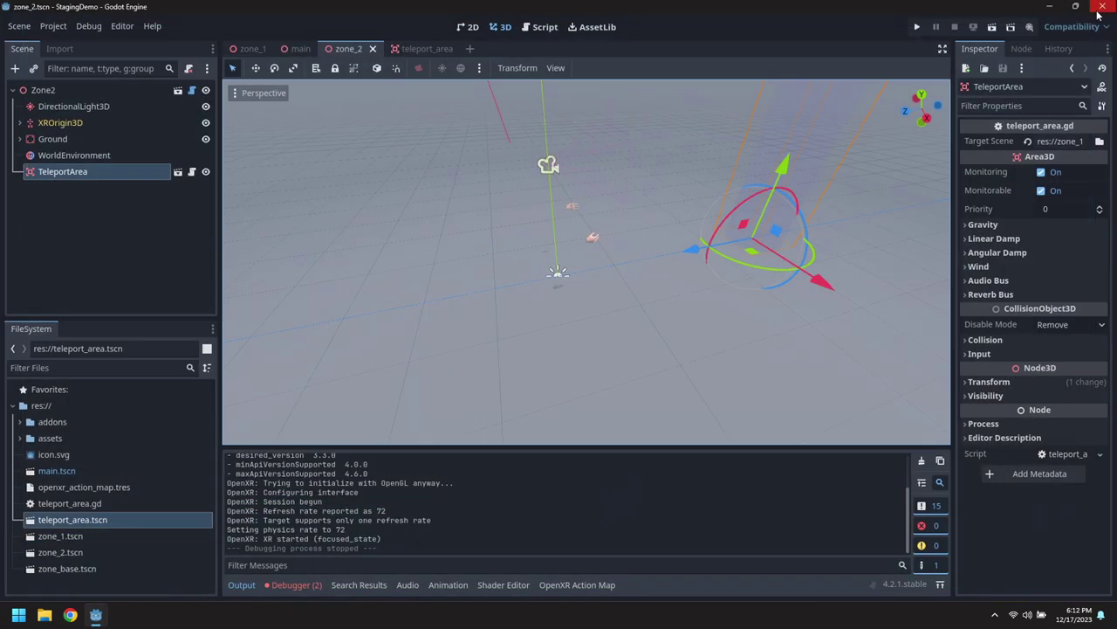
Add the Player Body layer to TeleportArea's collision mask.
click(414, 48)
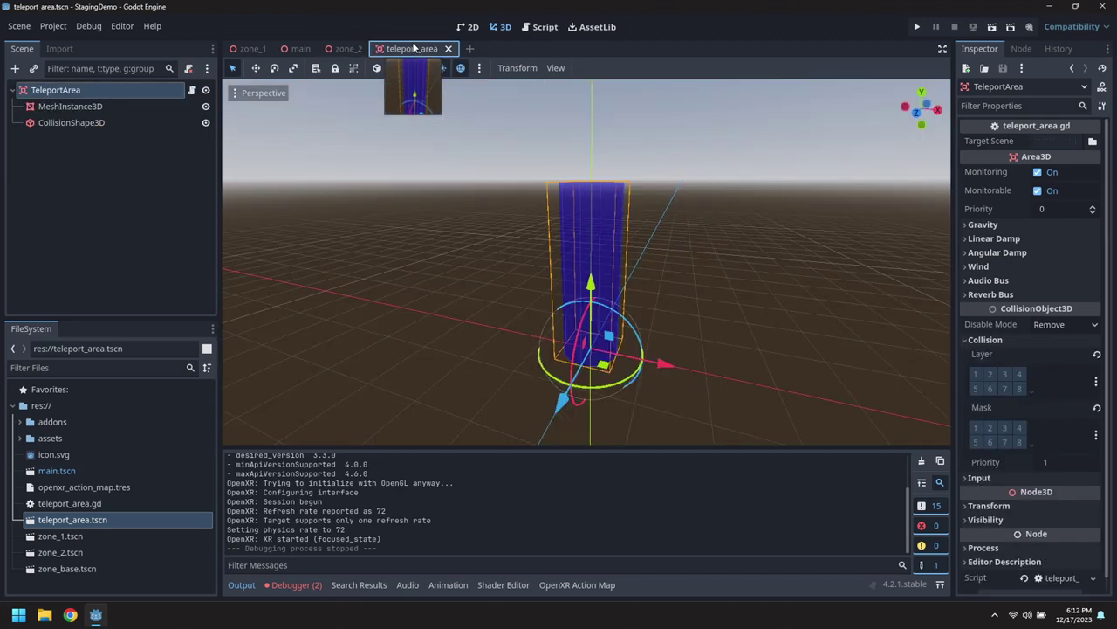
click(126, 90)
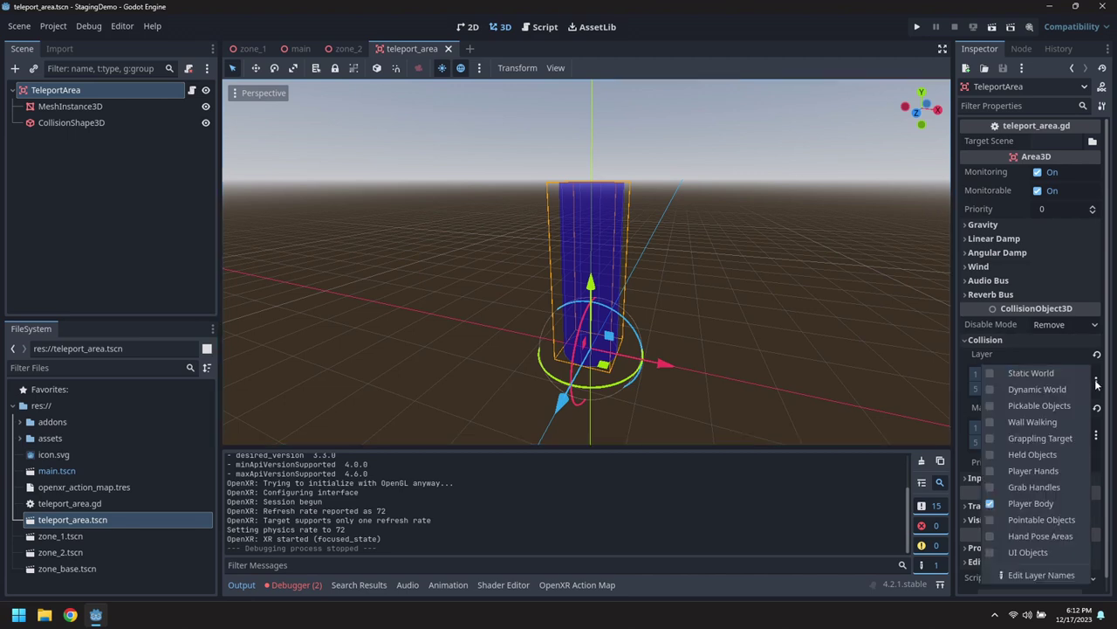
click(1096, 436)
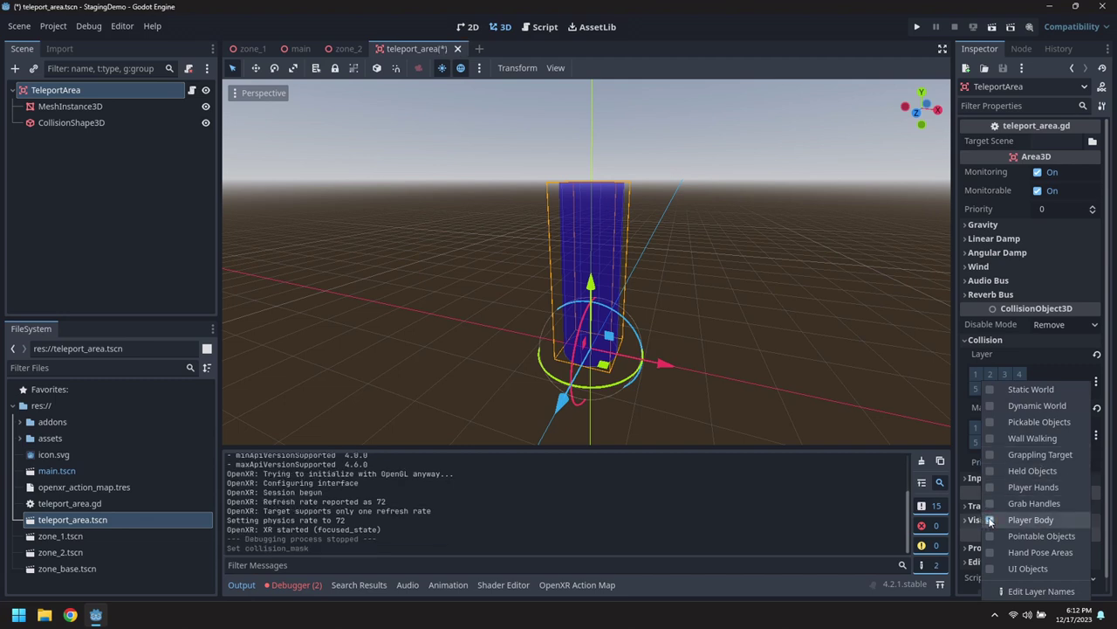
click(1100, 385)
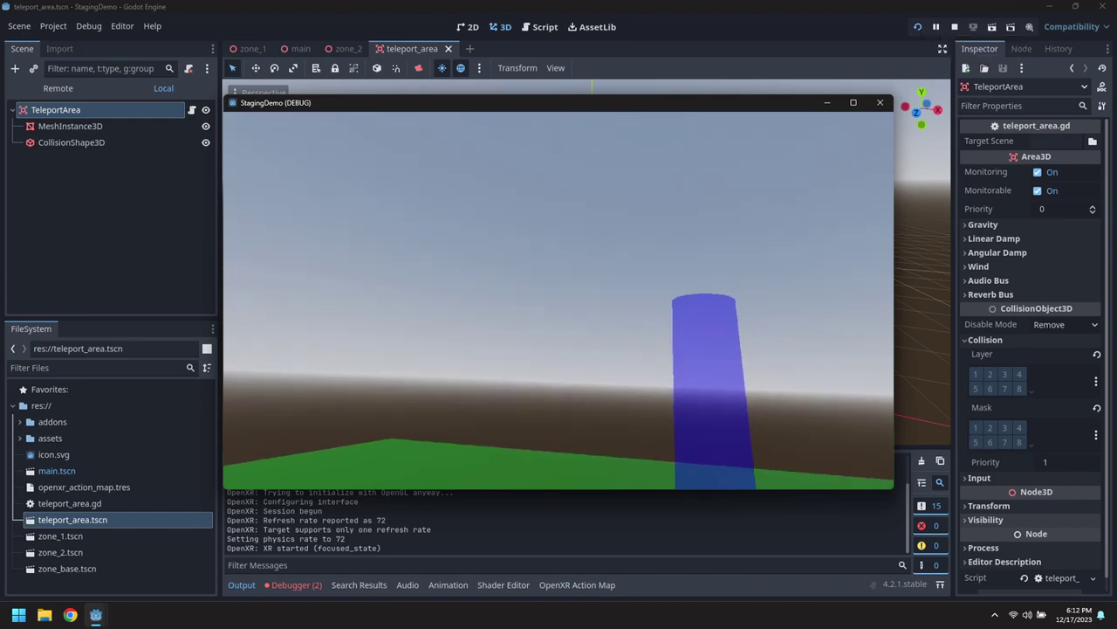
Maximize the running StagingDemo window, then quit the game.
click(852, 102)
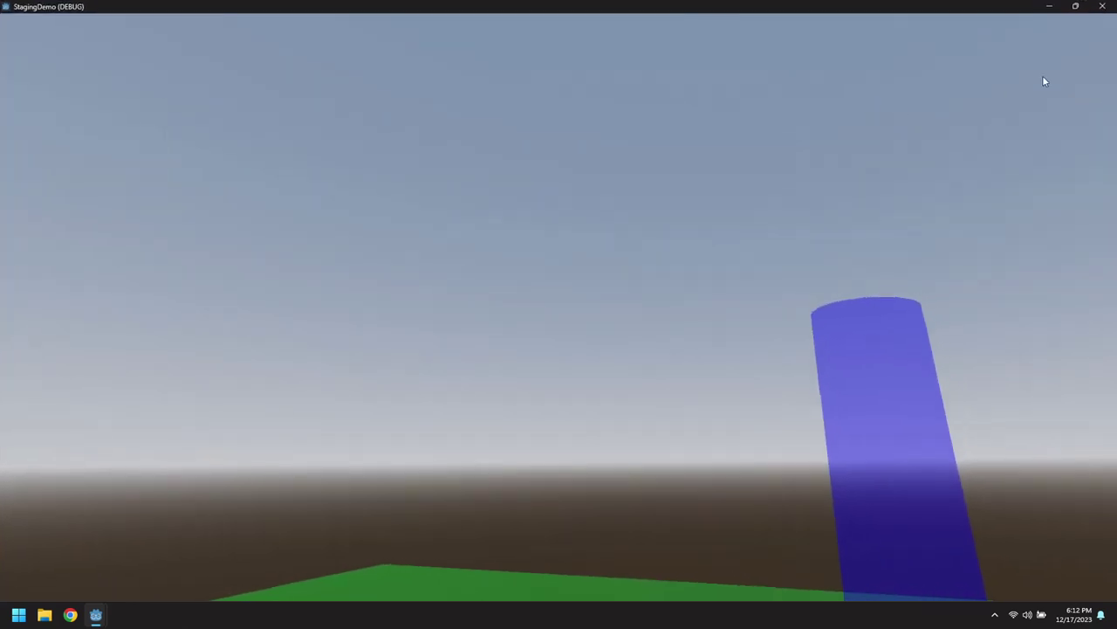
key(alt+F4)
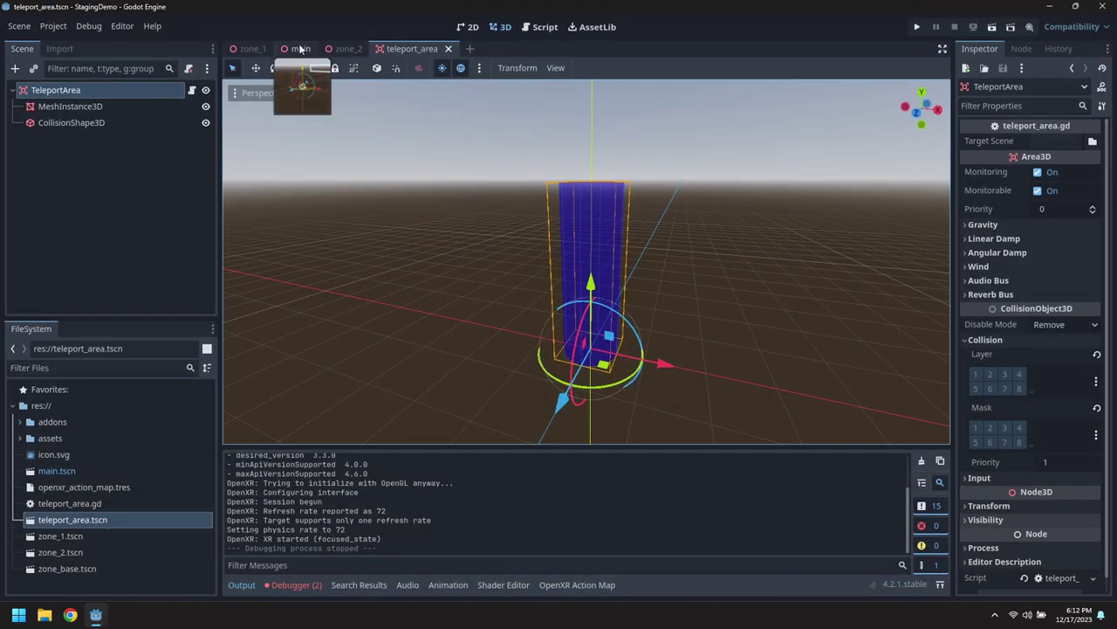
Save the main scene with Prompt for Continue turned off.
click(300, 50)
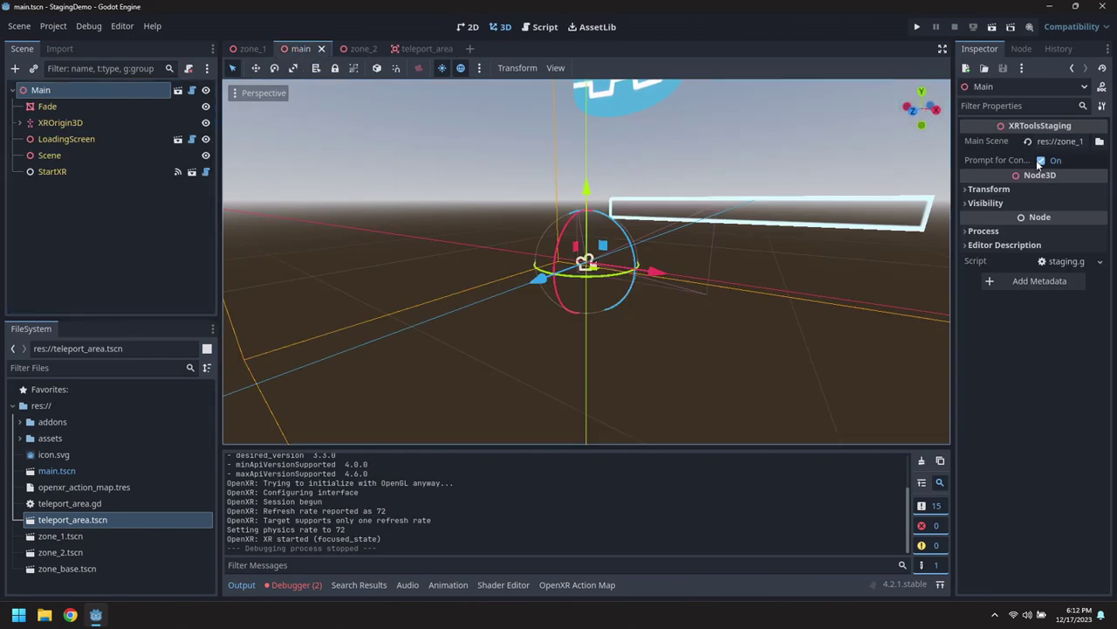
click(15, 26)
click(36, 131)
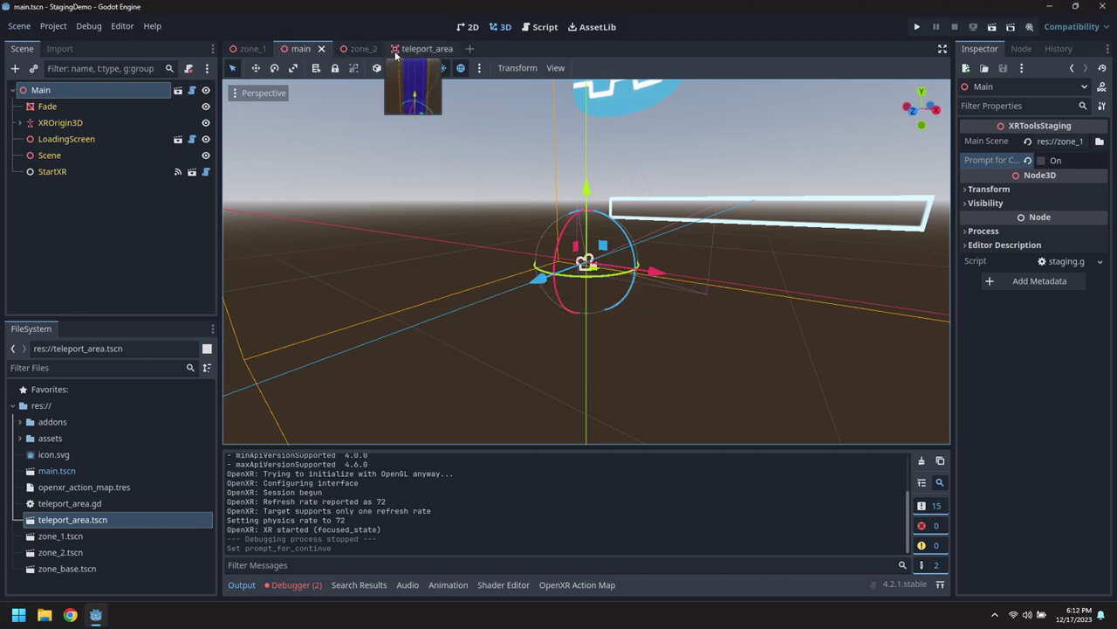
Set zone_2's WorldEnvironment fog density to 0.1.
click(362, 49)
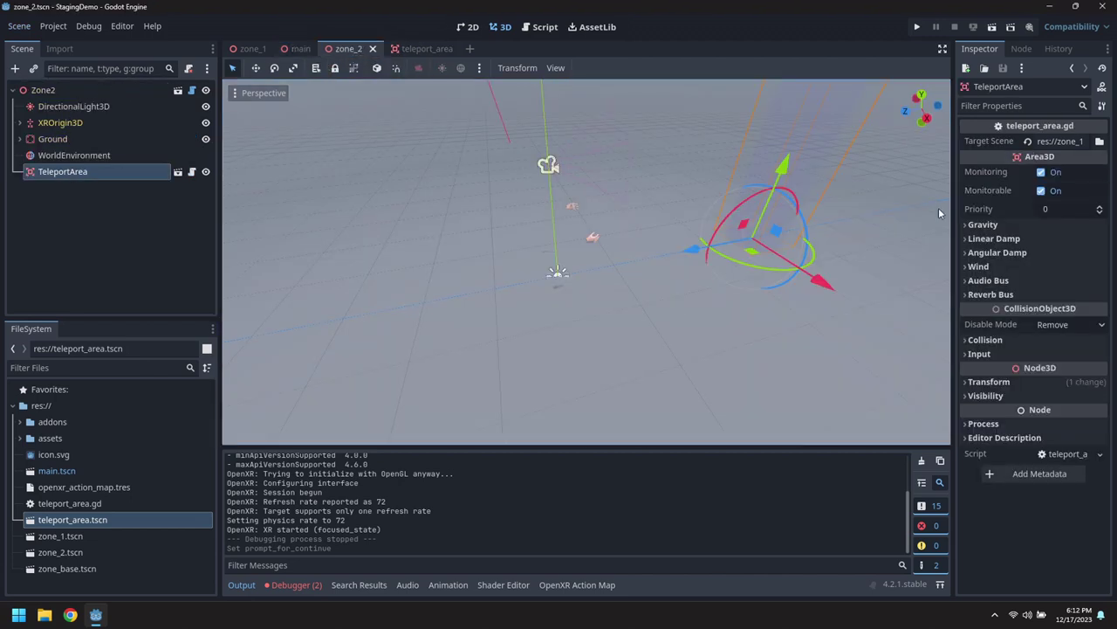
click(91, 156)
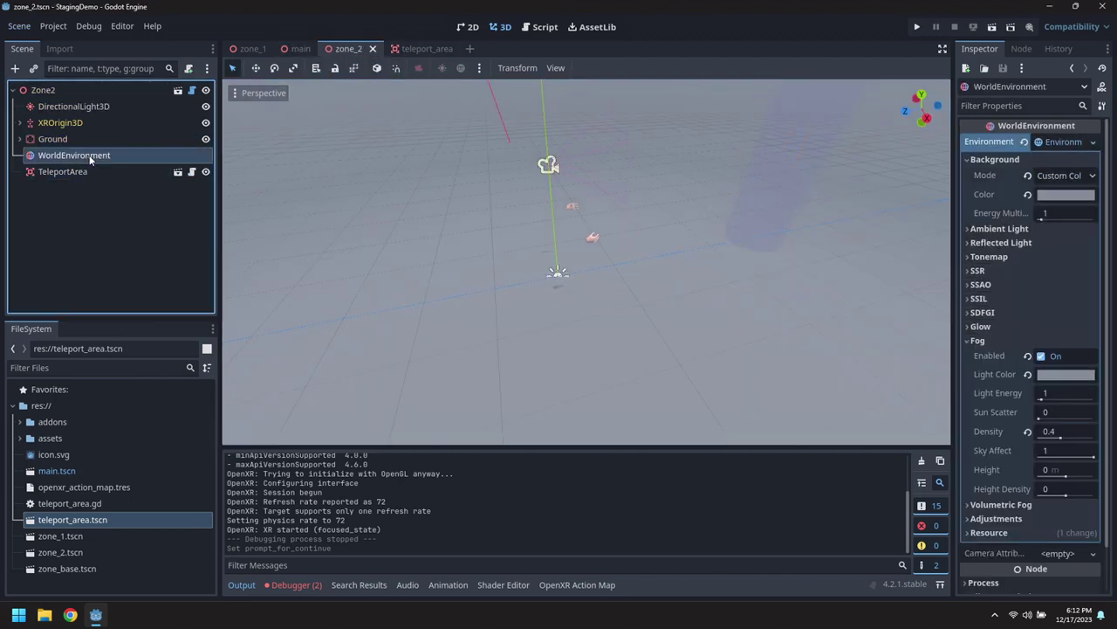
click(1080, 431)
text(0.1)
key(Return)
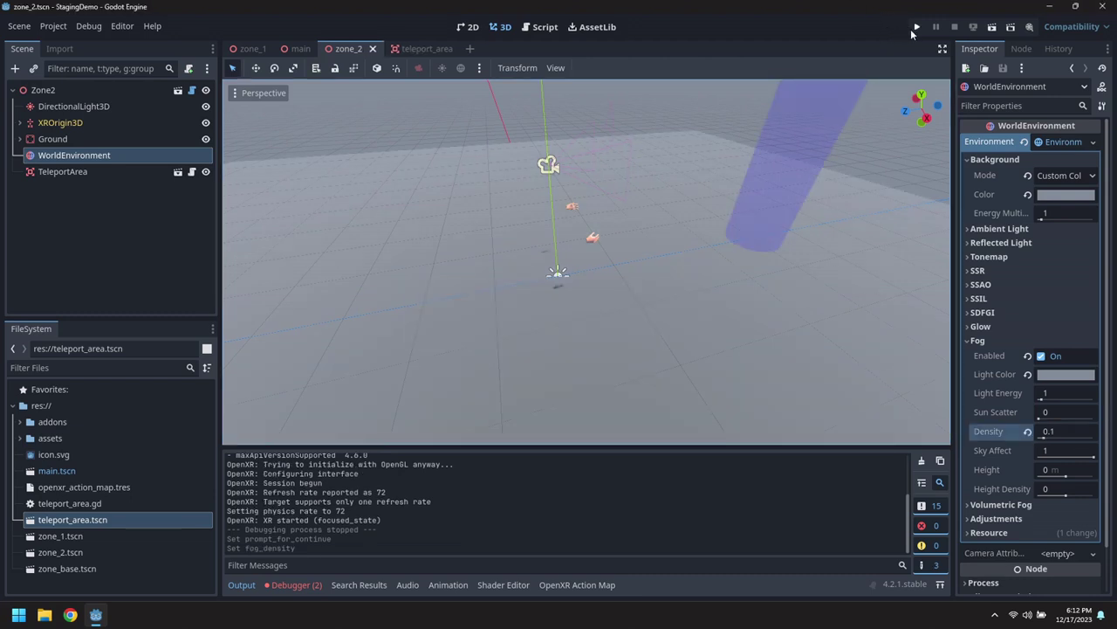
Play the game full screen to check zone_2's thinner fog, then close it.
click(914, 27)
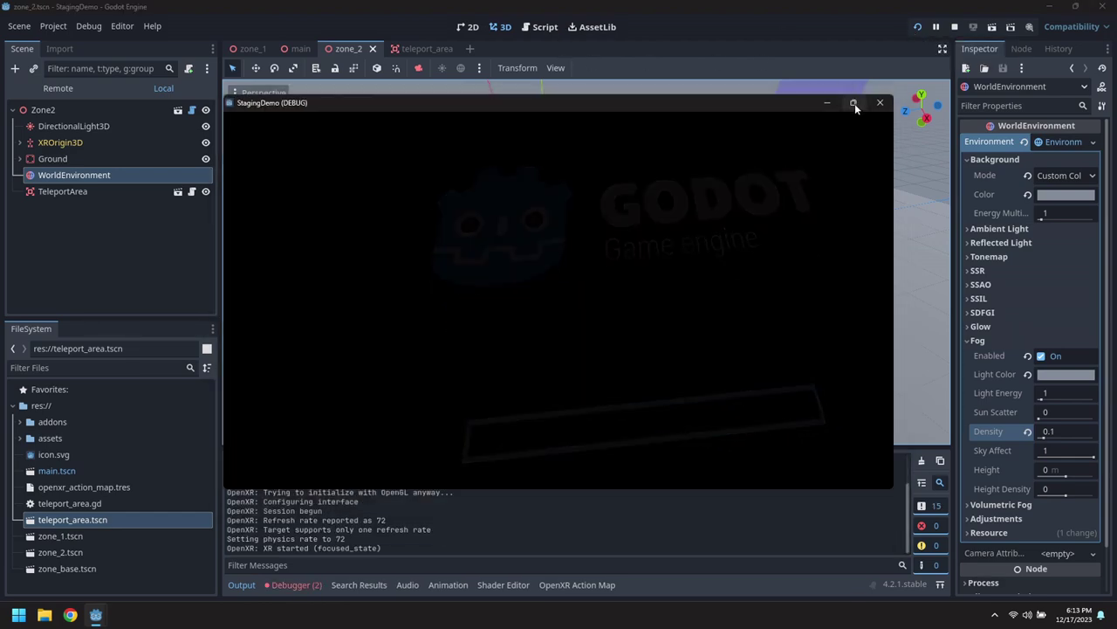
click(854, 103)
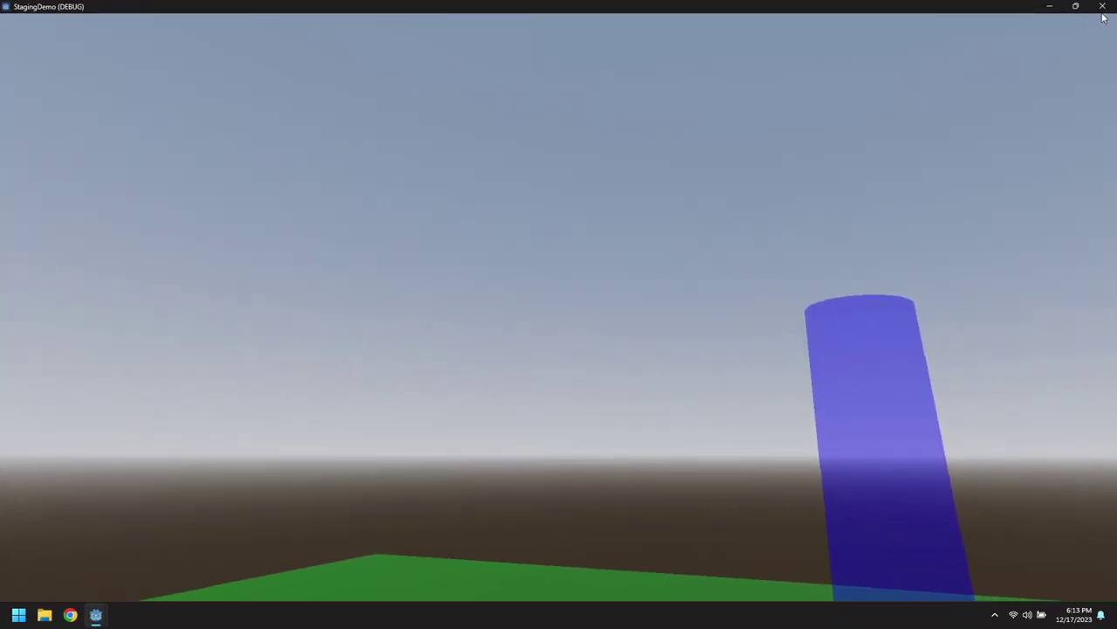
click(1103, 7)
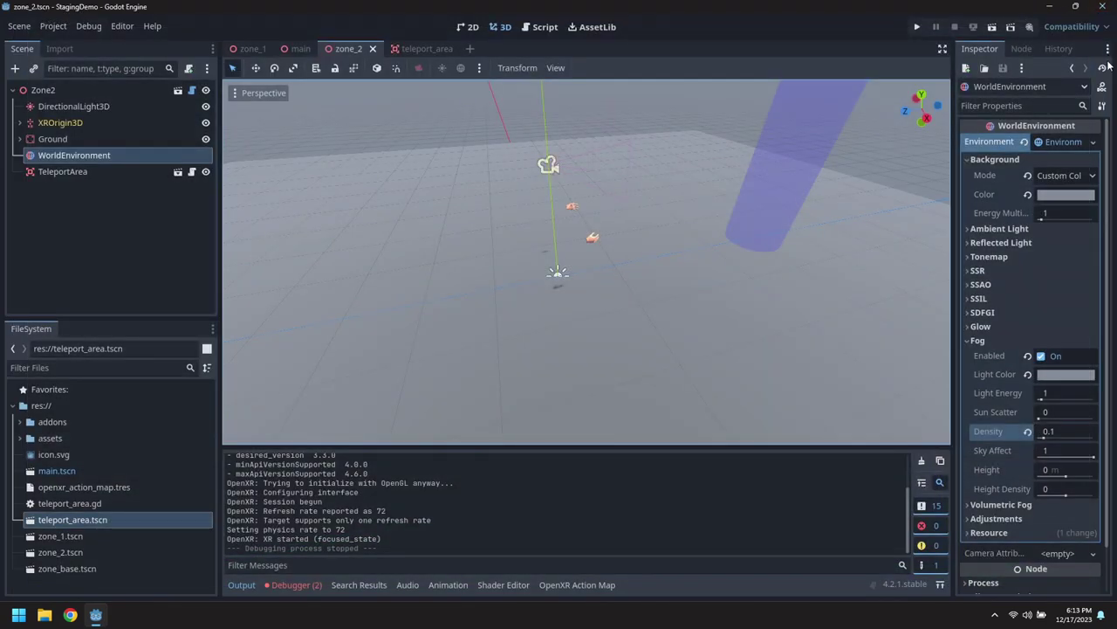